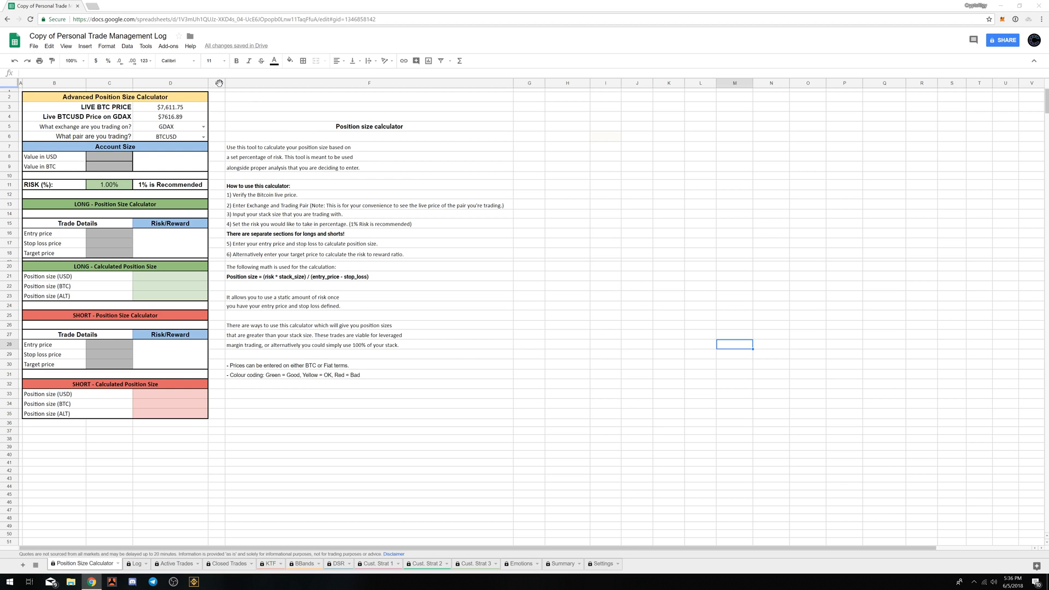
- Search the add-on store for cryptofinance, close it, and inspect the formula in the Live BTC Price cell
left_click(178, 50)
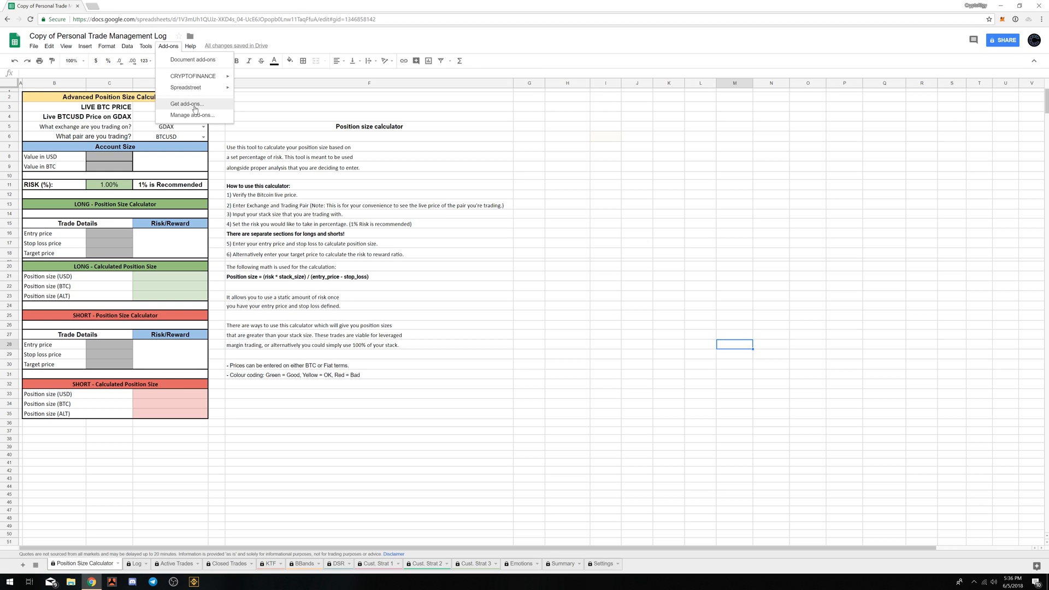
mouse_move(205, 81)
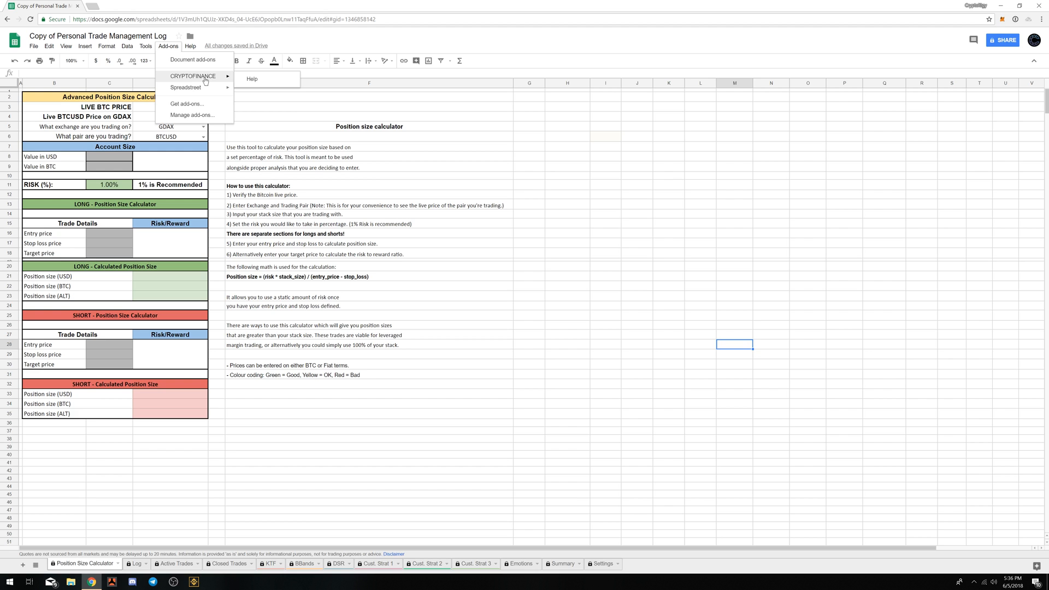
left_click(186, 103)
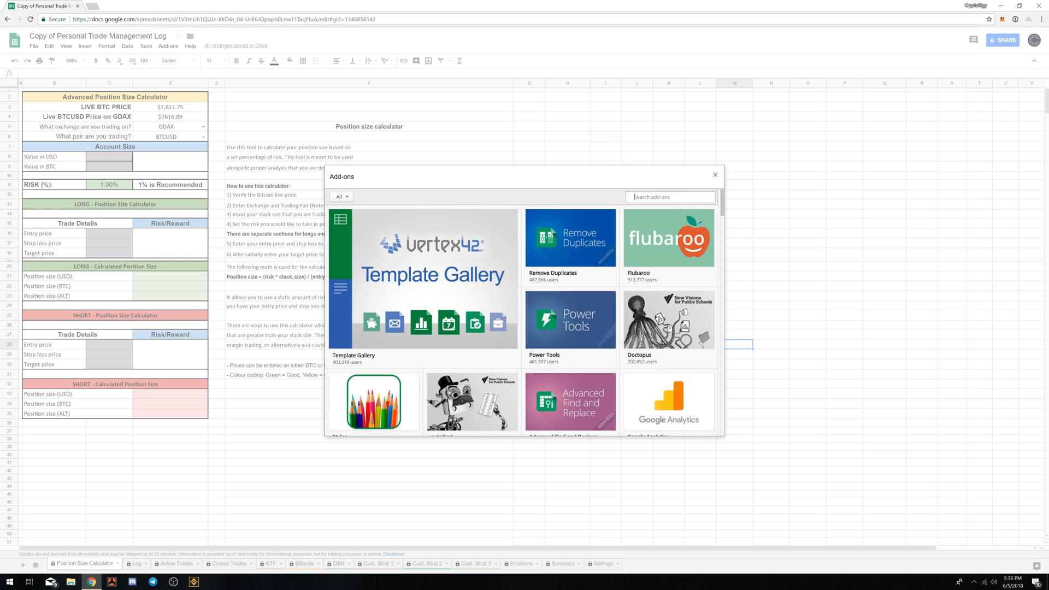
type("c")
key("Return")
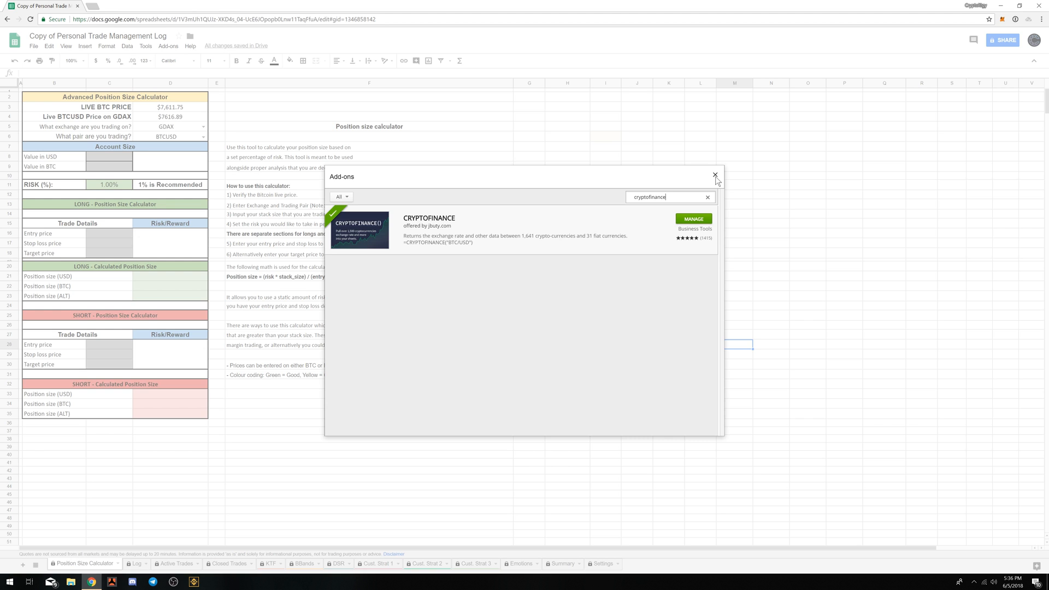
left_click(714, 176)
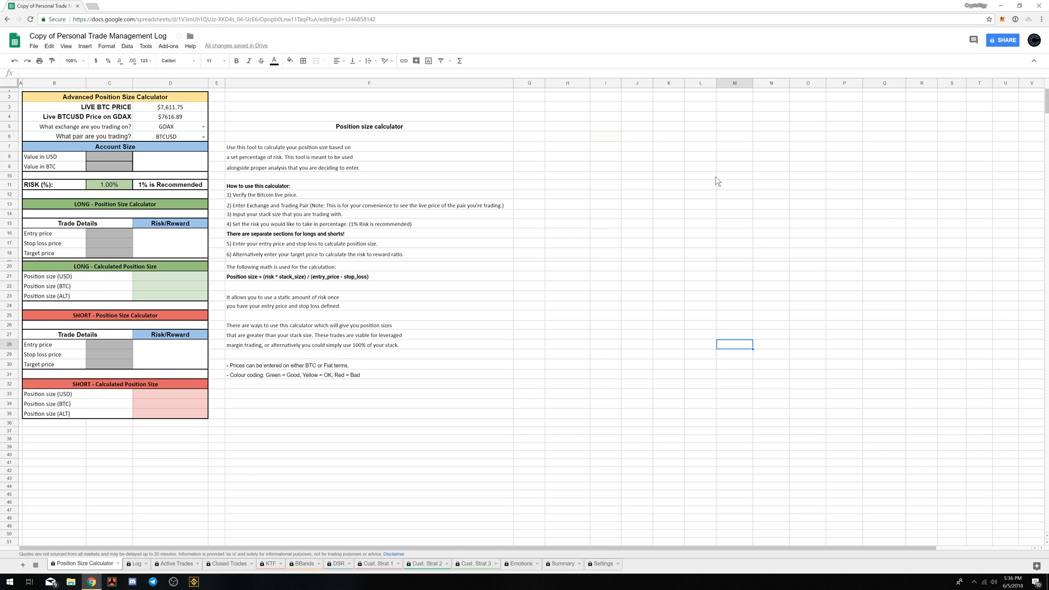
left_click(169, 118)
left_click(183, 110)
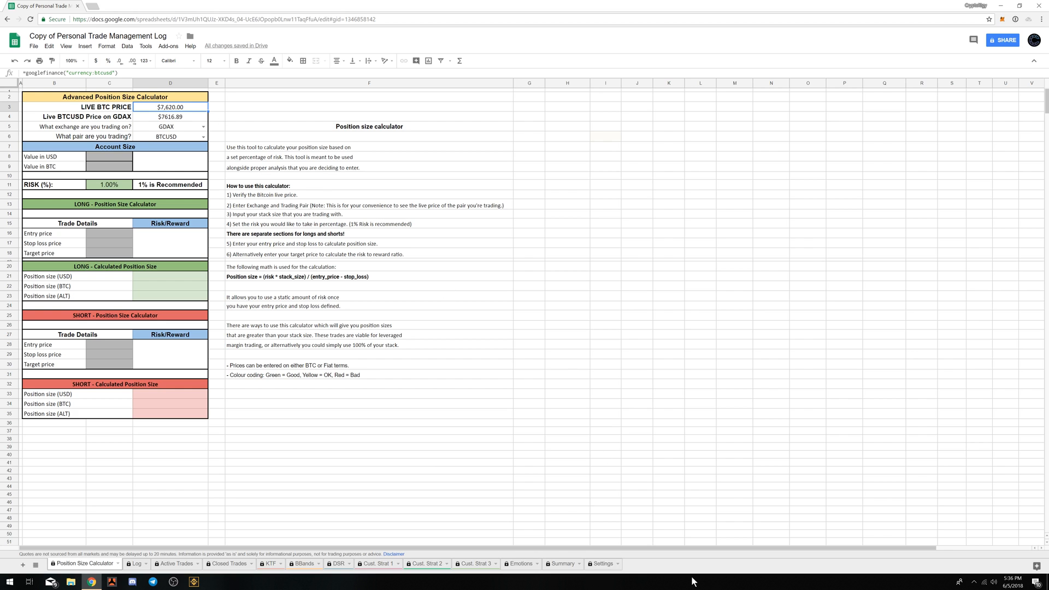
- Widen column A on the Settings sheet so the starting balance headings fit
left_click(603, 564)
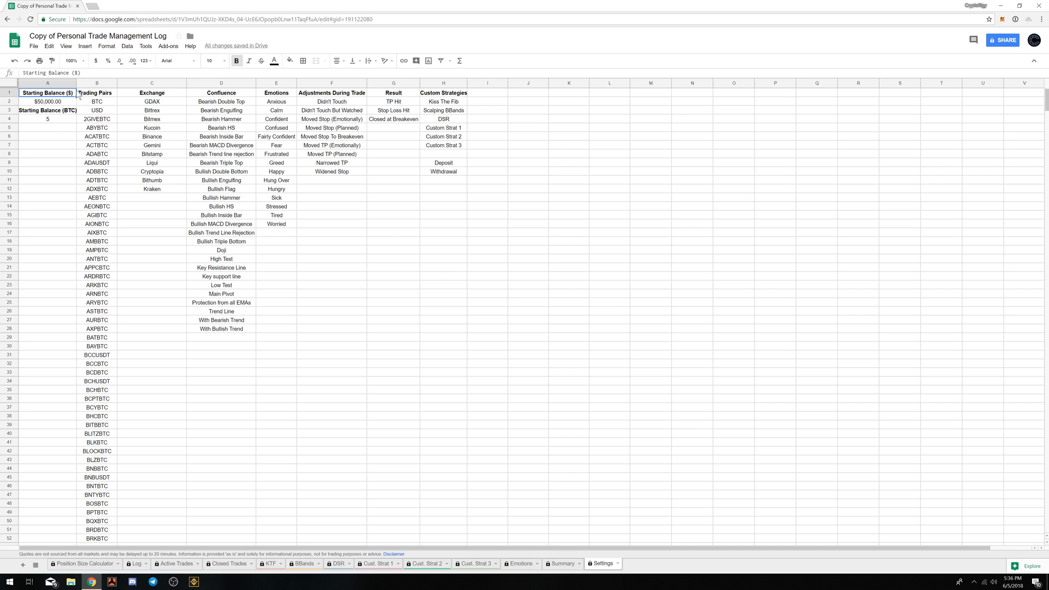
left_click_drag(76, 83, 84, 86)
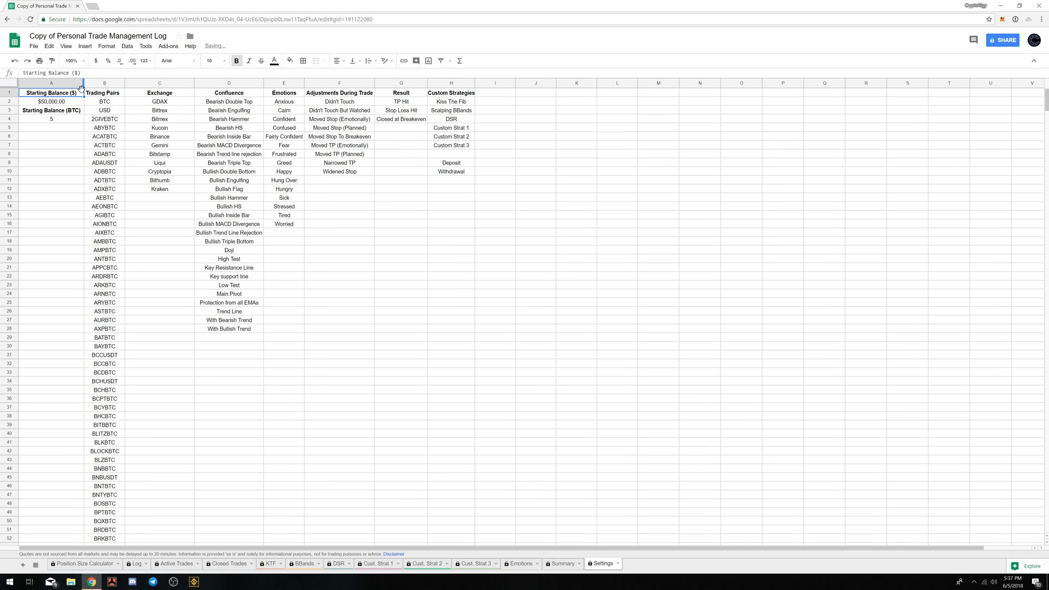
left_click(65, 121)
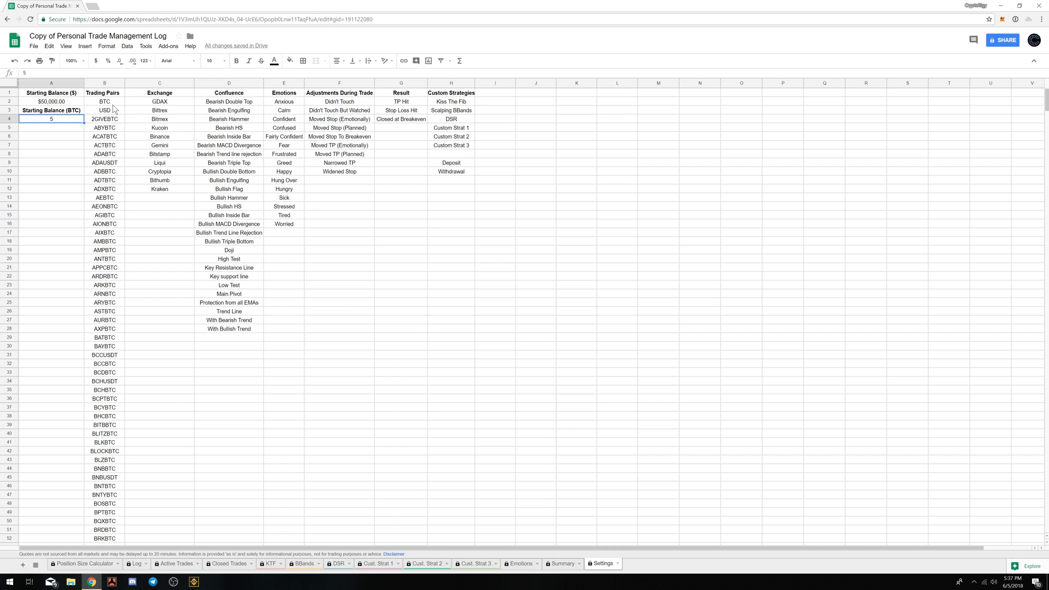
- Examine the full list of trading pairs on the Settings sheet and return to its beginning
scroll(114, 108, "down", 15)
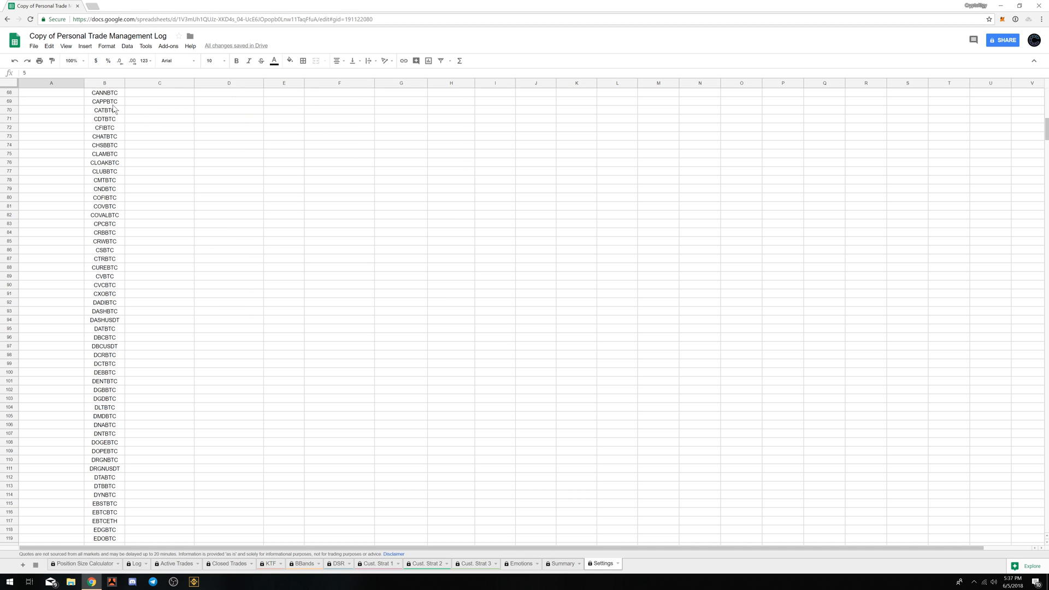
scroll(114, 108, "up", 15)
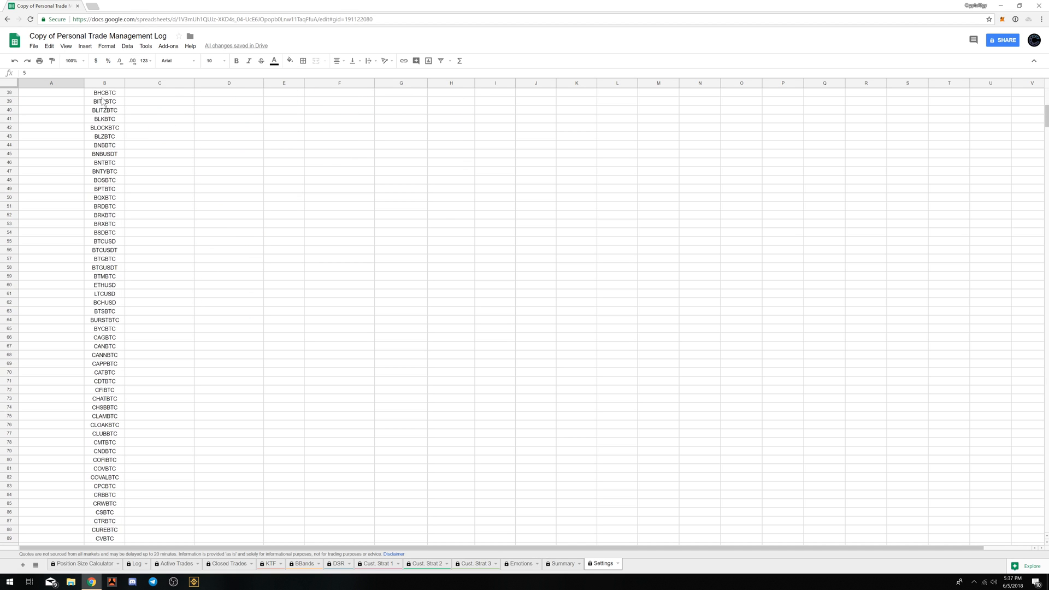
scroll(103, 100, "up", 2)
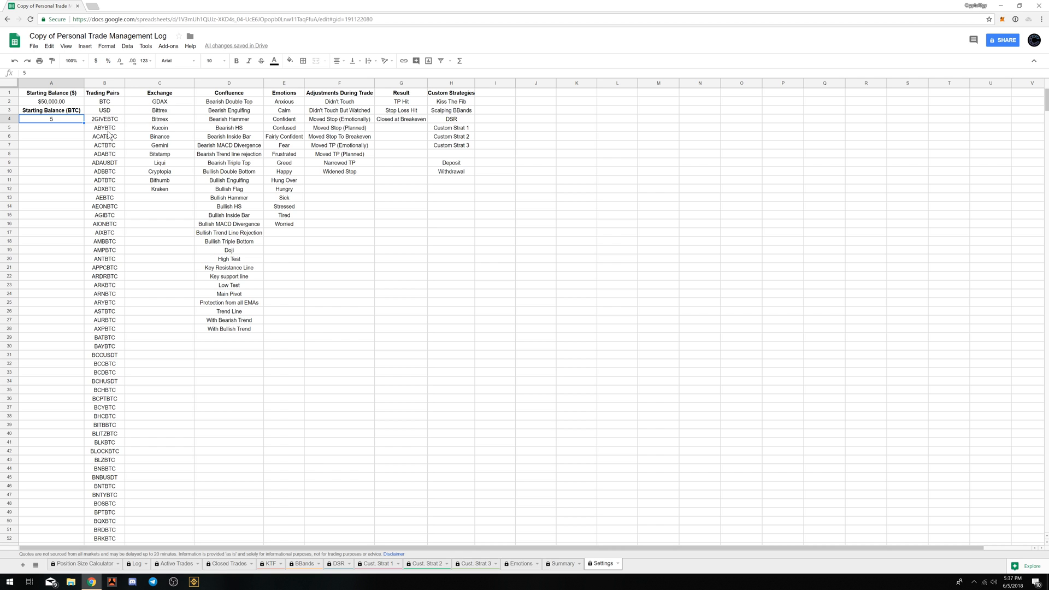
scroll(108, 133, "down", 20)
scroll(108, 134, "down", 20)
scroll(108, 133, "down", 5)
scroll(325, 271, "down", 5)
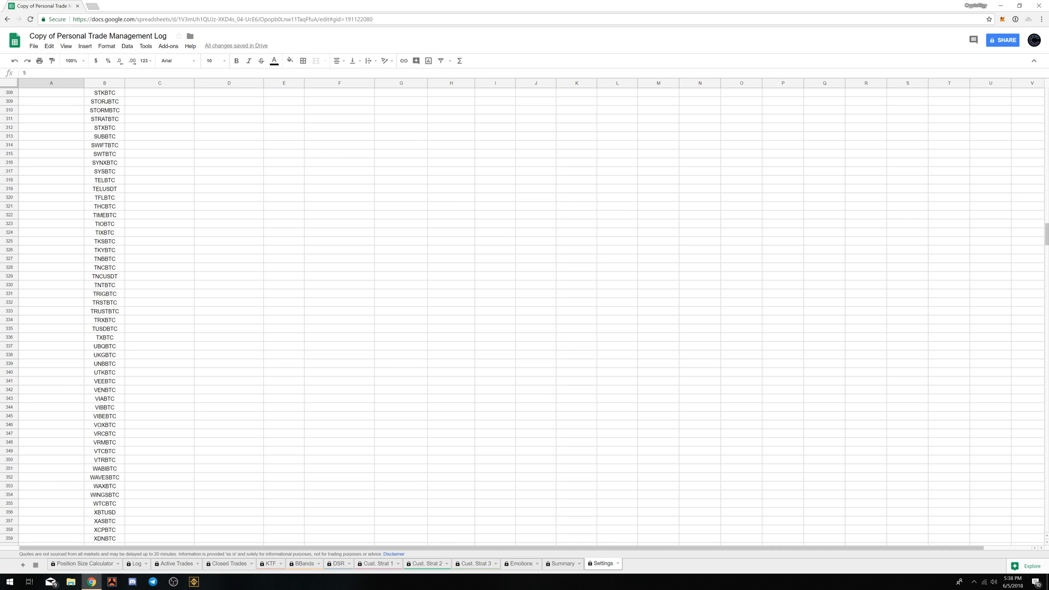
left_click_drag(1045, 240, 1045, 101)
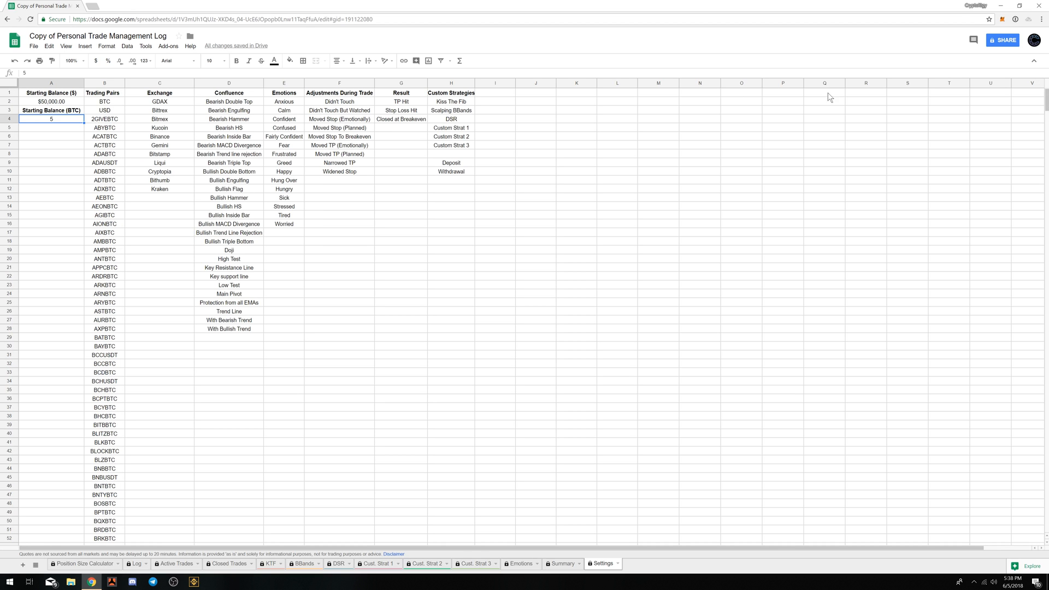
- Review the Exchange, Confluence and Adjustments During Trade lists on the Settings sheet, including the empty cells below them
left_click(165, 201)
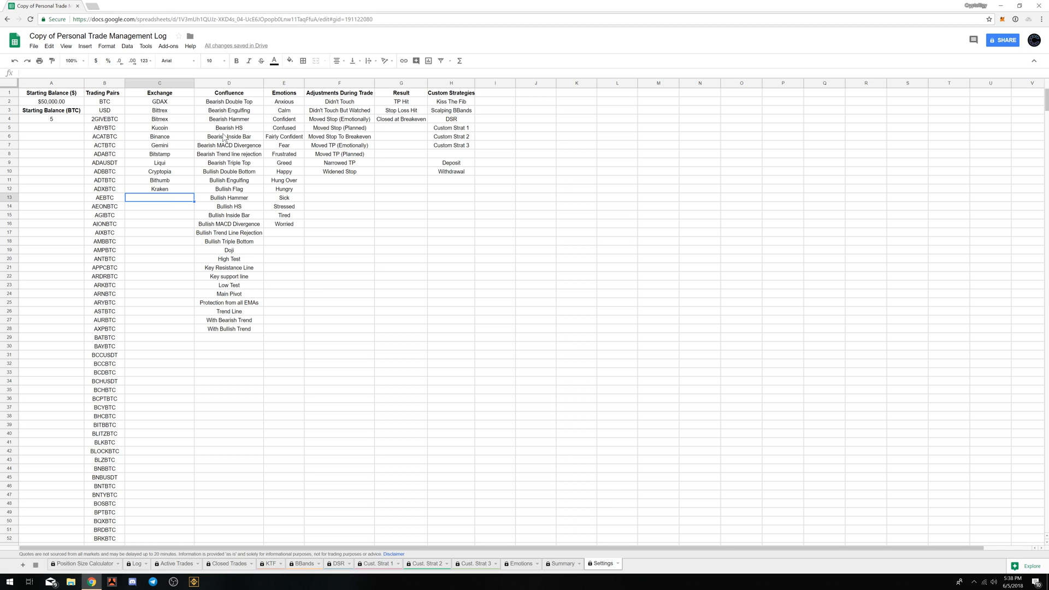
left_click(241, 251)
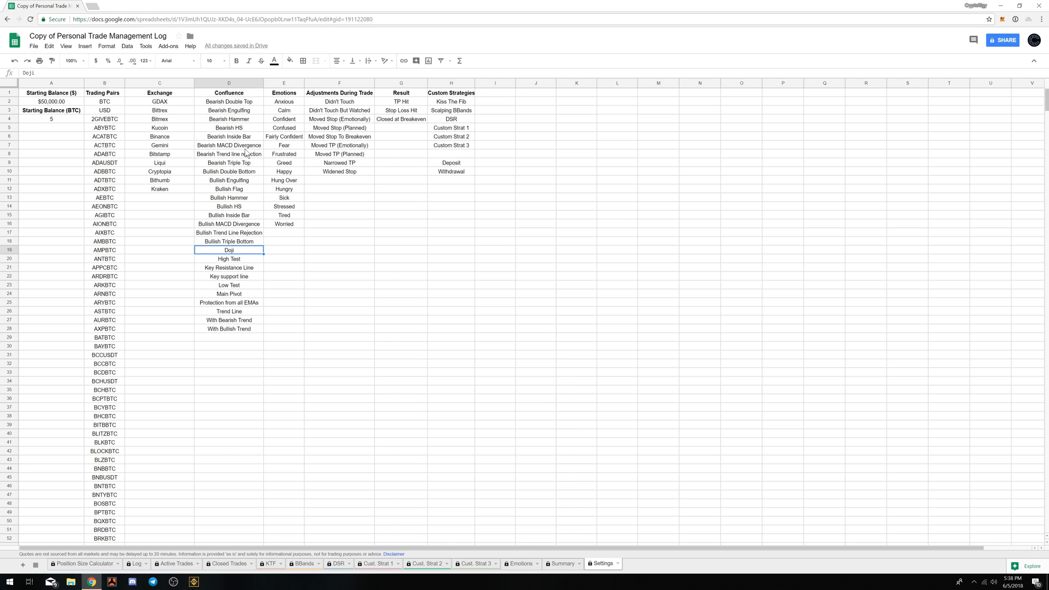
left_click(231, 337)
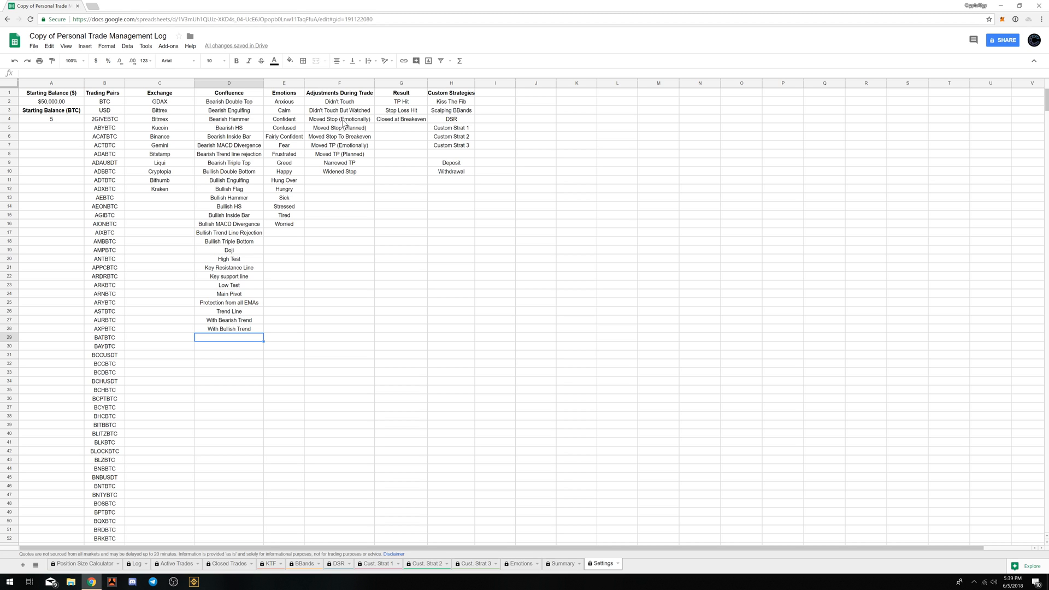
left_click(339, 181)
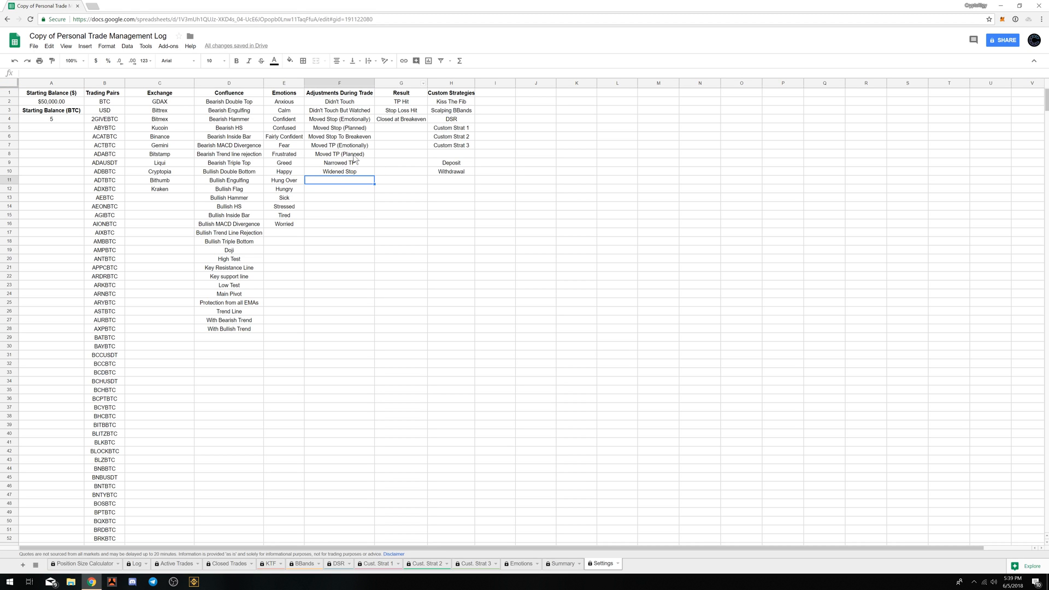
left_click(635, 103)
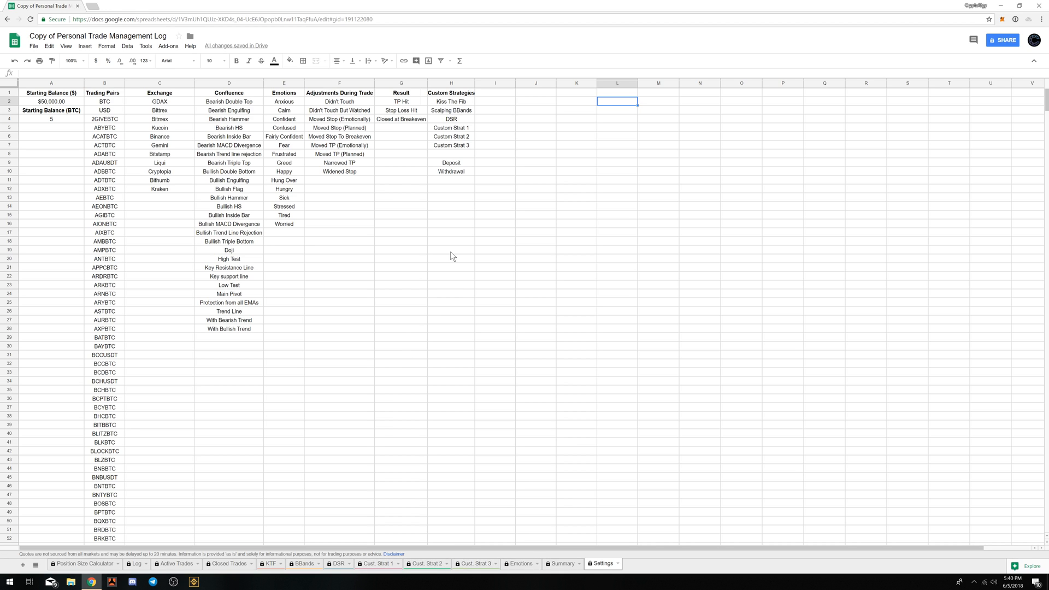
- Replace the Custom Strat 1 entry in the Custom Strategies list with KTF R1
left_click(451, 130)
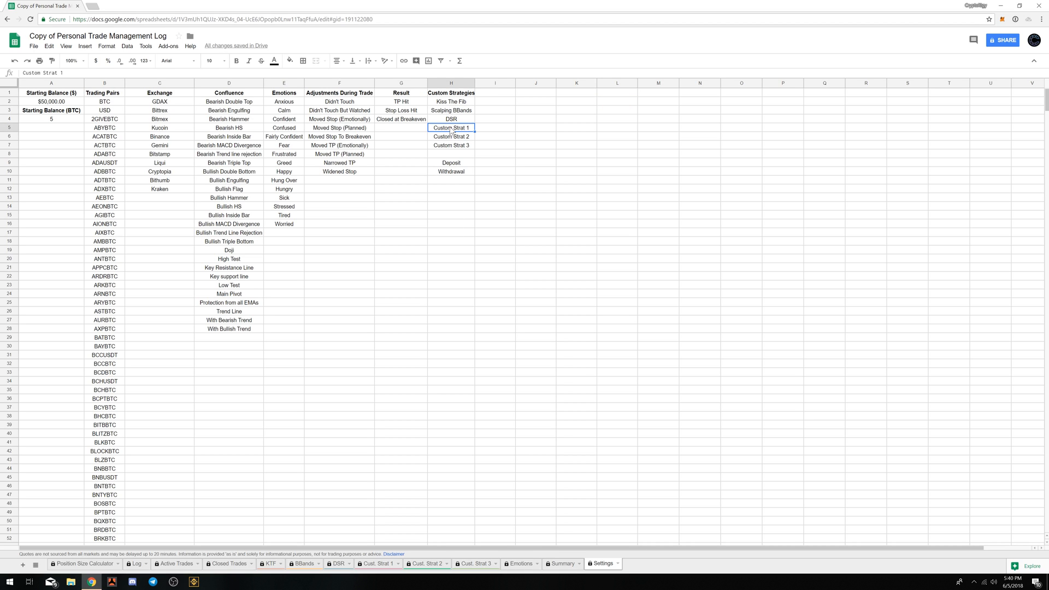
type("KTF R1")
key("Return")
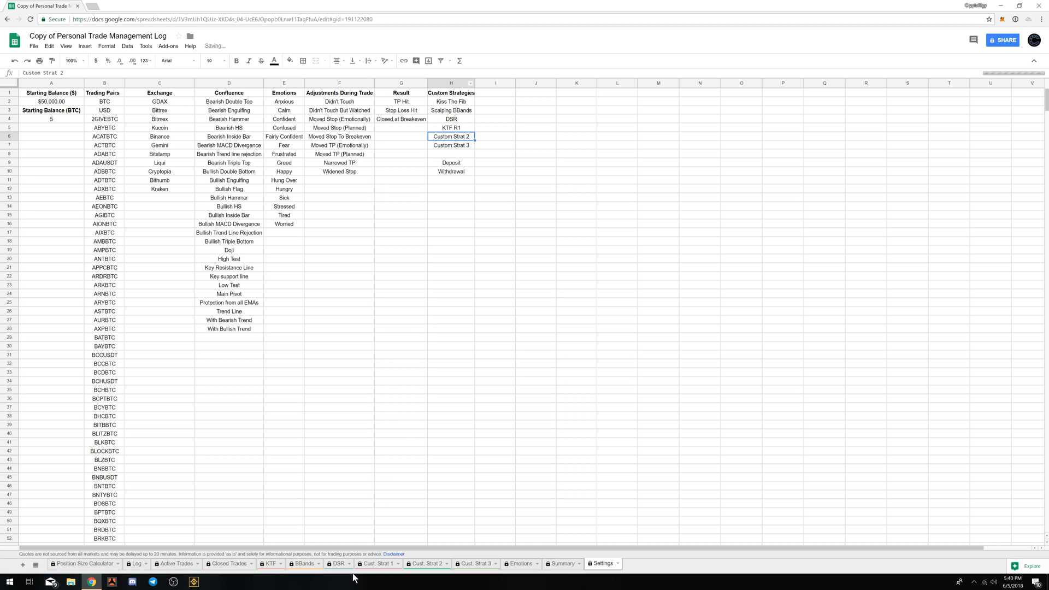
- Rename the Cust. Strat 1 sheet as KTF R1
left_click(387, 563)
right_click(388, 564)
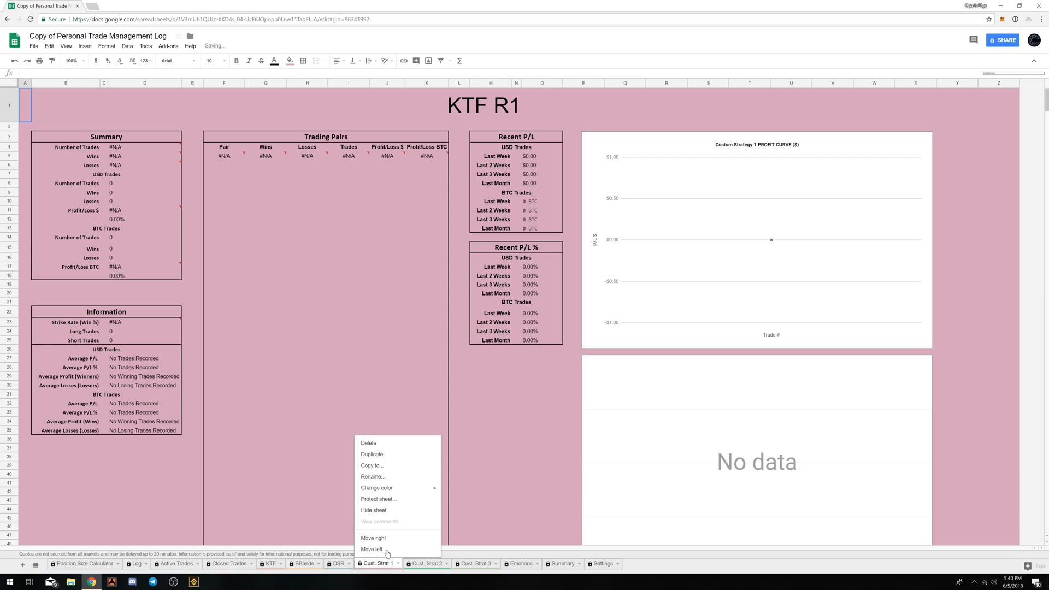
left_click(387, 477)
type("KTF R1")
key("Return")
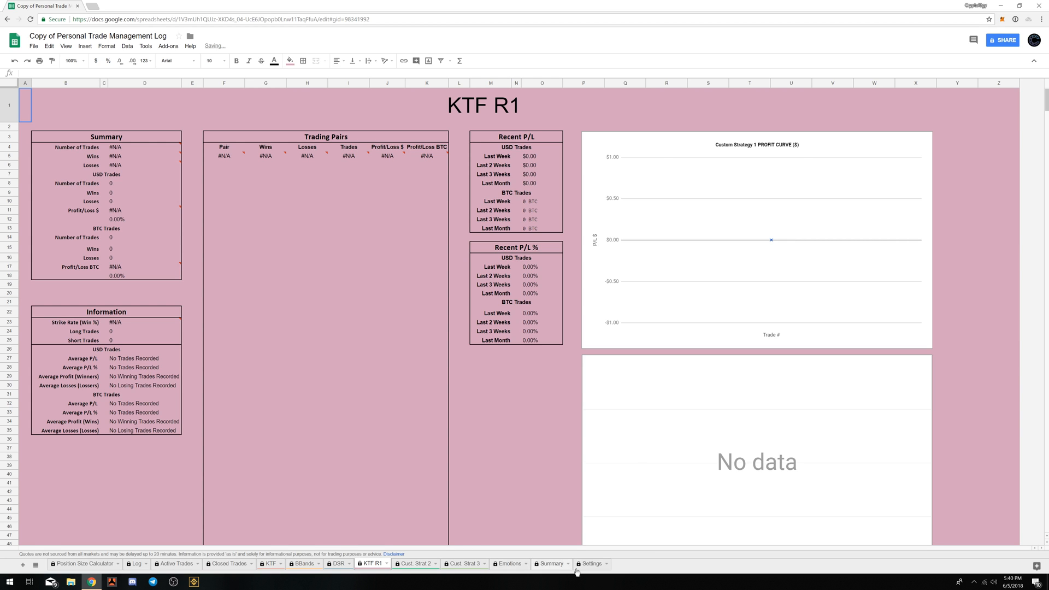
- Check the KTF R1 sheet's title formula against the Settings list and view the DSR sheet
left_click(591, 563)
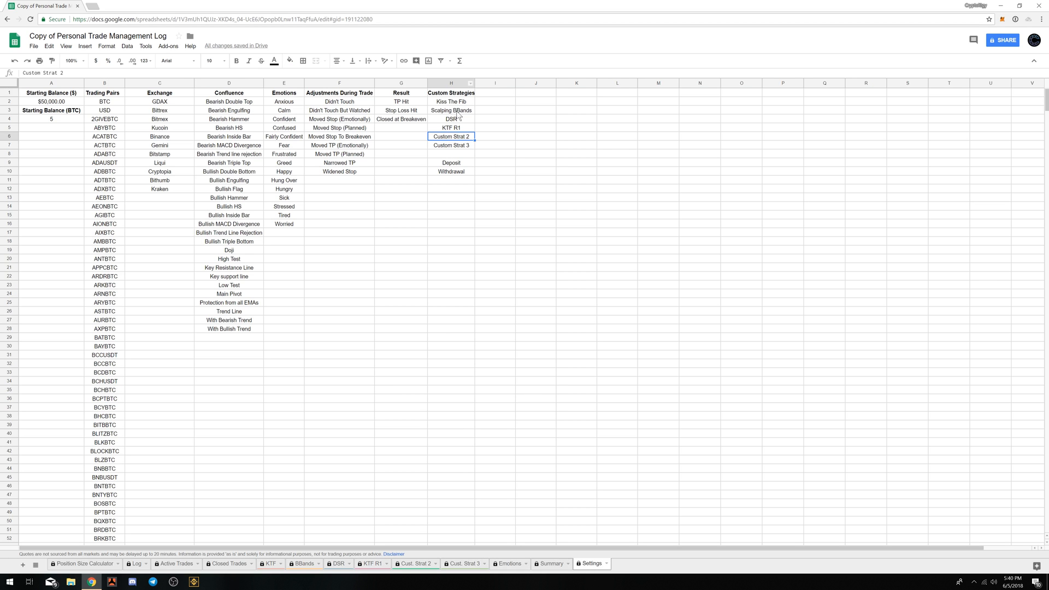
left_click(377, 563)
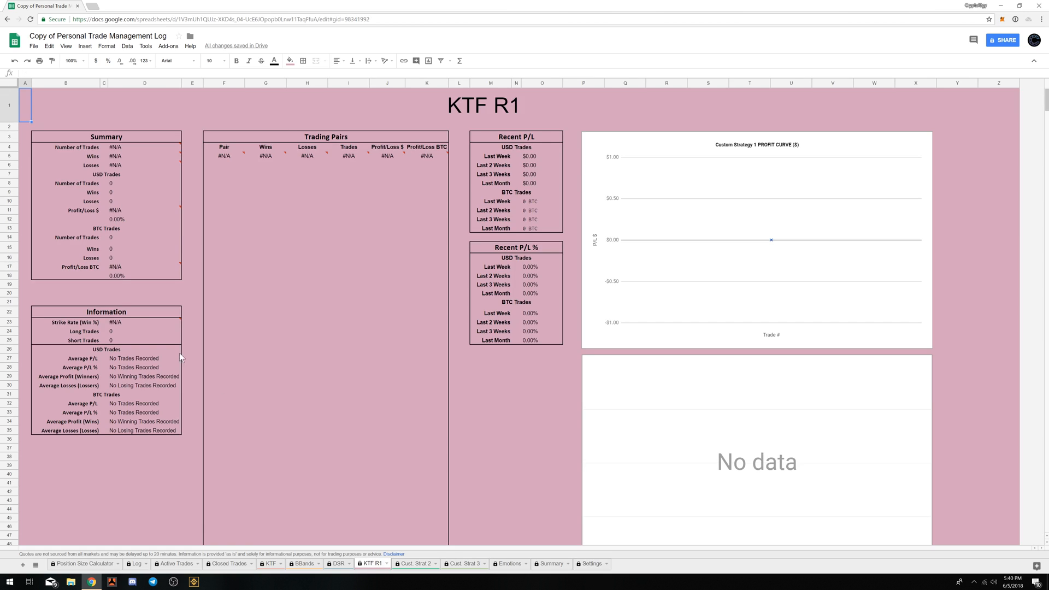
left_click(505, 95)
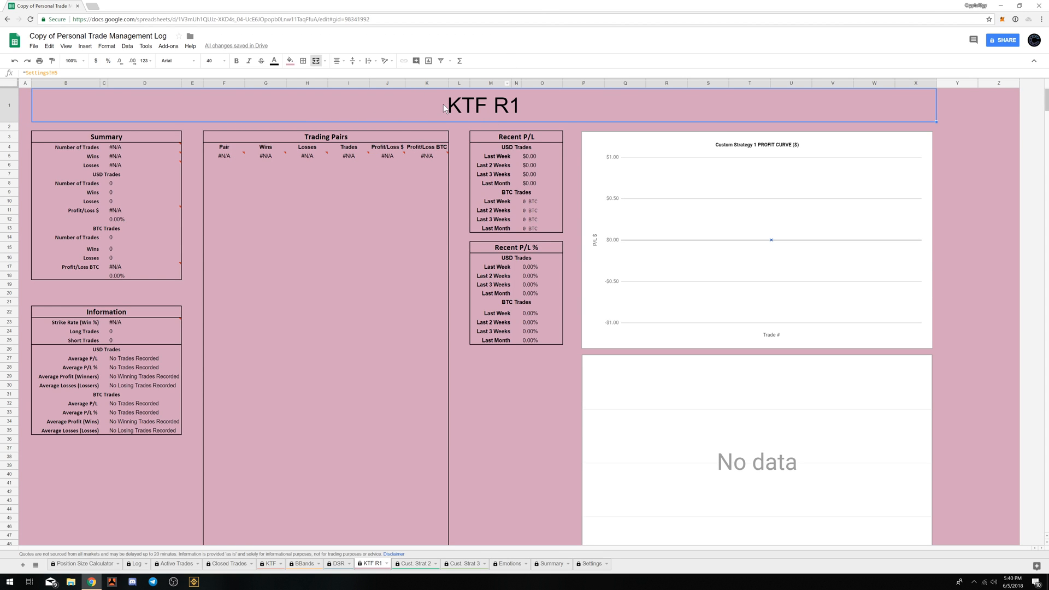
left_click(339, 564)
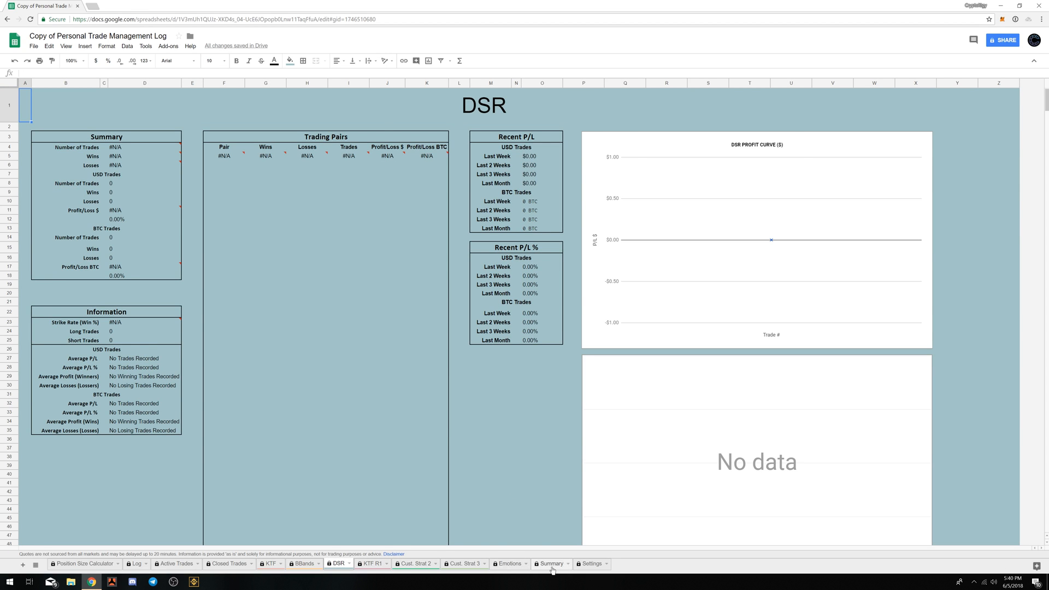
- Inspect the Deposit and Withdrawal entries under Custom Strategies on the Settings sheet
left_click(592, 563)
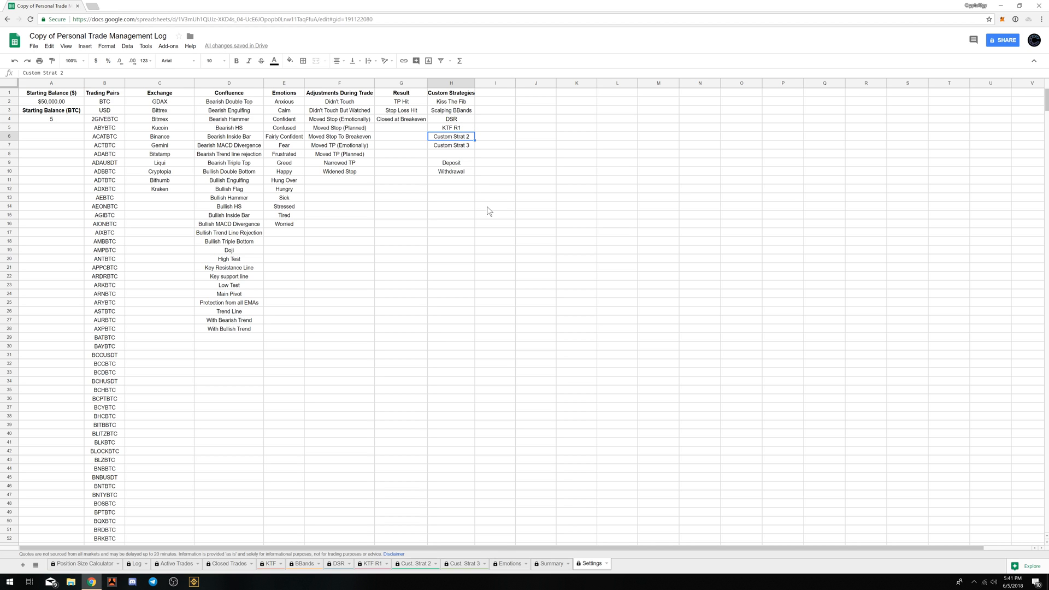
left_click(460, 163)
left_click(460, 174)
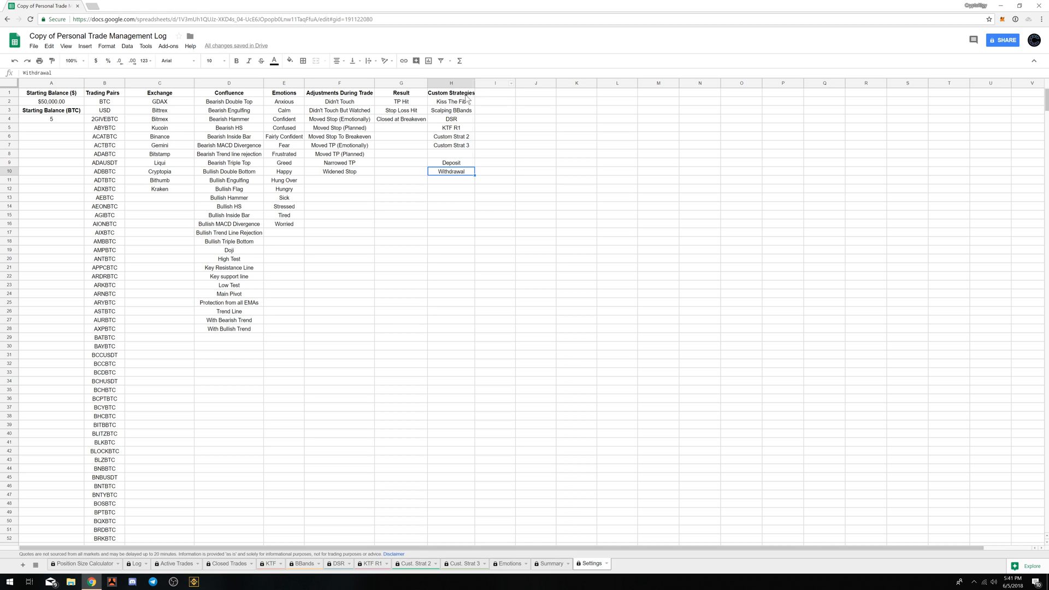
left_click(567, 478)
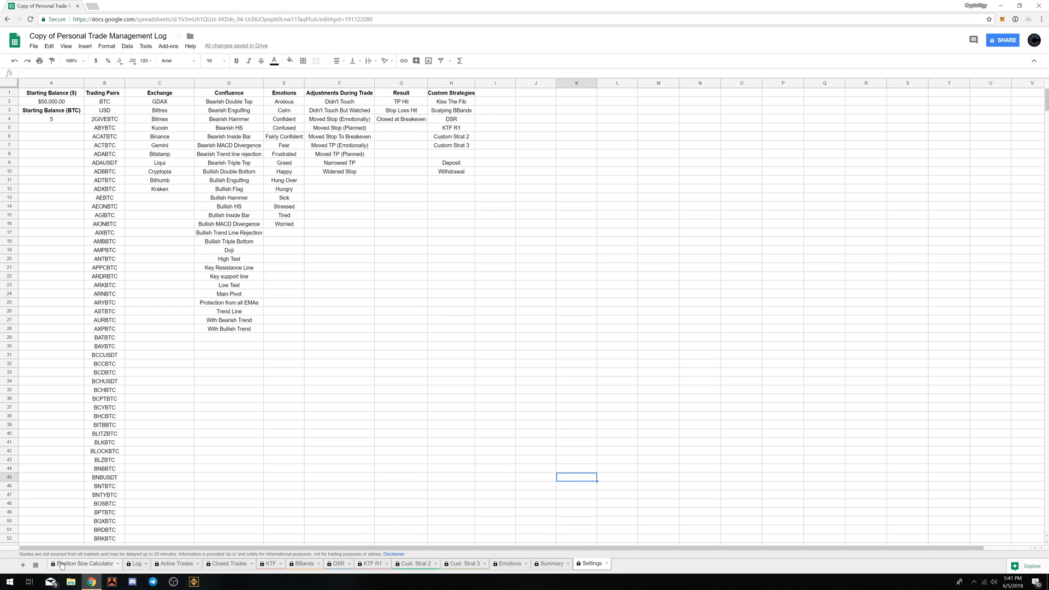
- Start the first trade on the Log sheet with order number 1 and status Trade Active
left_click(133, 563)
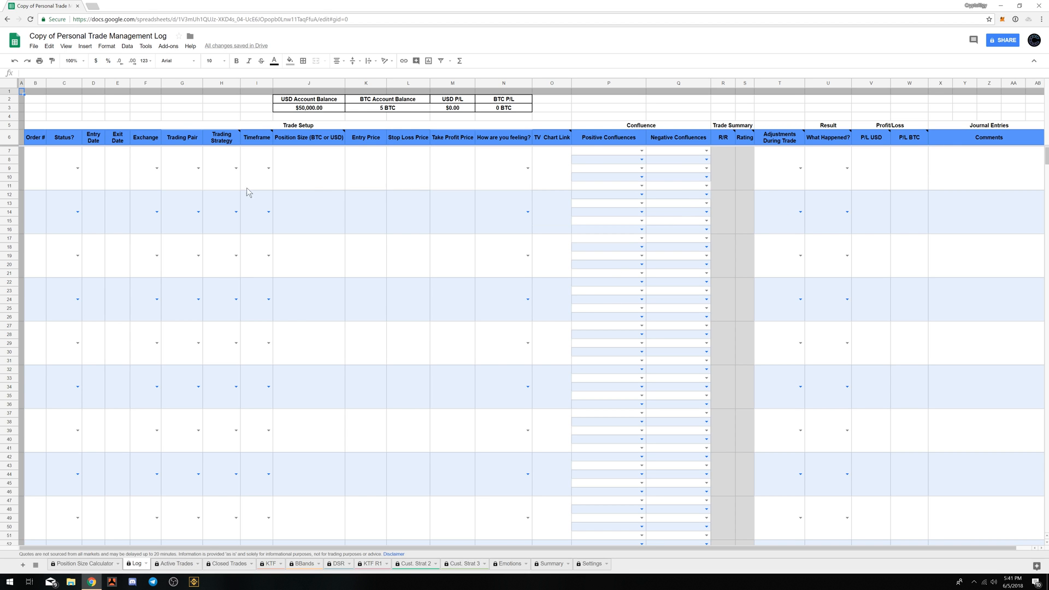
left_click(38, 172)
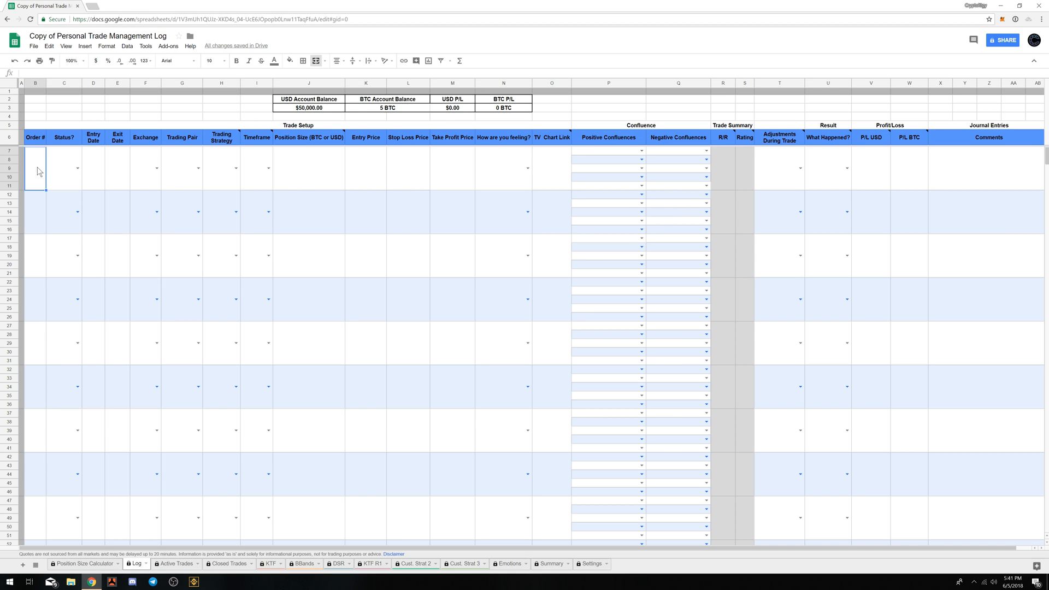
type("1")
left_click(77, 168)
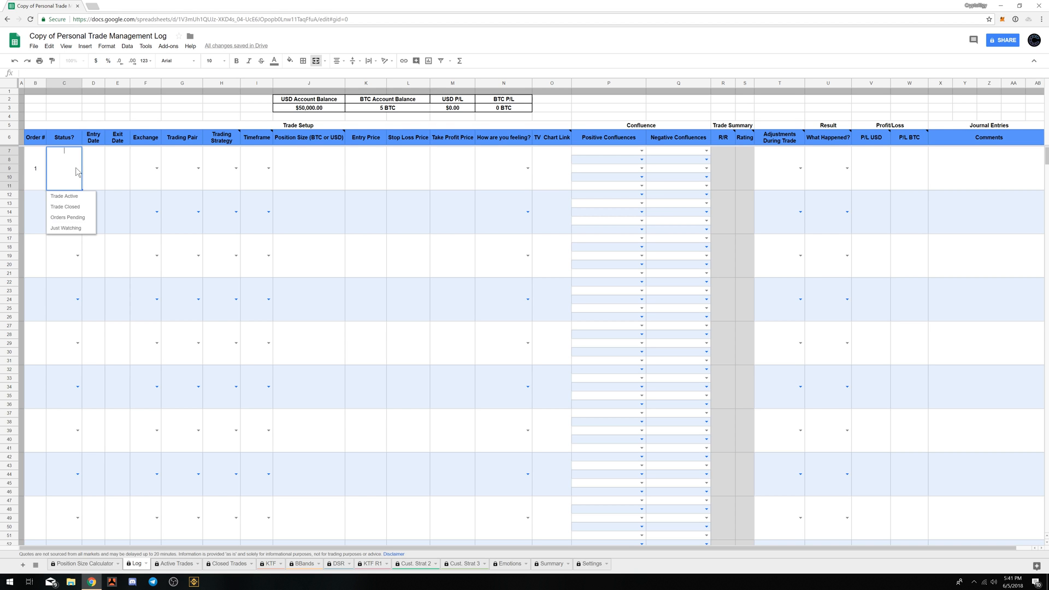
left_click(64, 196)
- Enter 6/5/2018 as the entry date of order 1 and go to its exit date cell
left_click(99, 170)
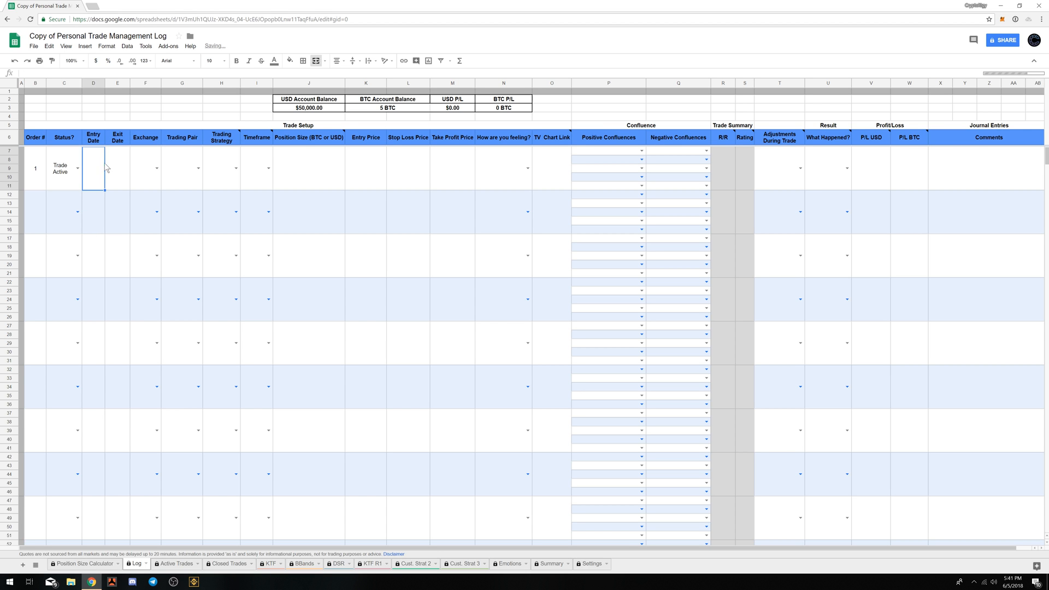
type("6/5/2018")
key("Return")
left_click(127, 169)
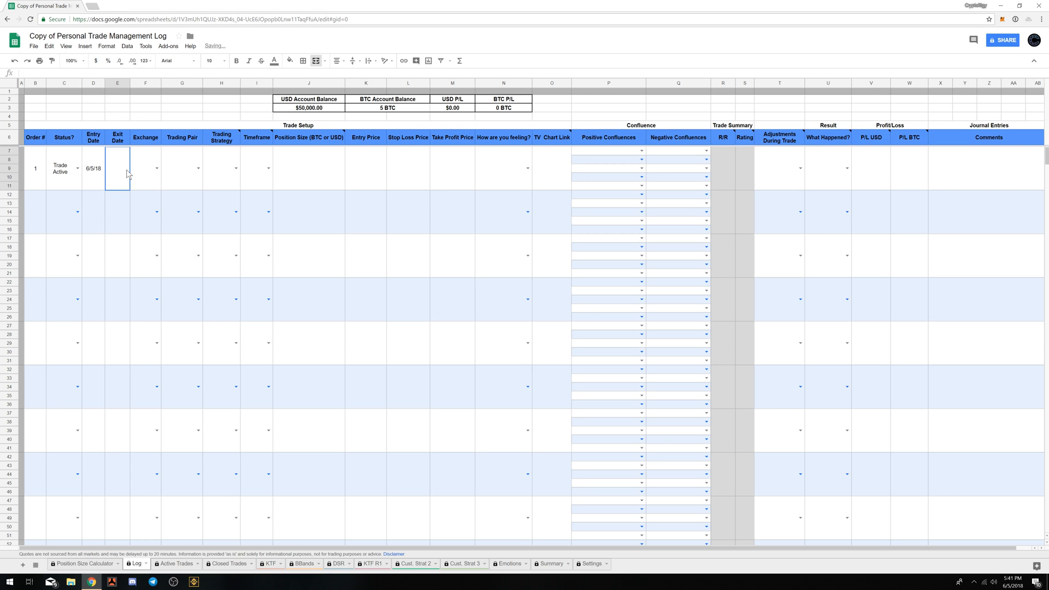
- Set the first trade's exchange to GDAX and its trading pair to BTCUSD on the Log sheet
left_click(157, 168)
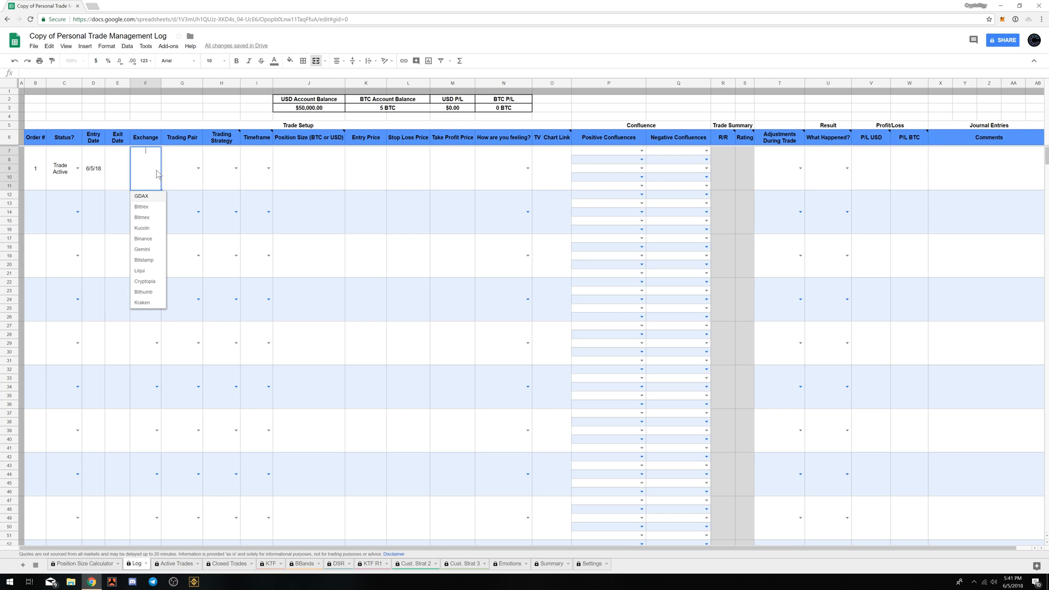
left_click(155, 200)
left_click(200, 170)
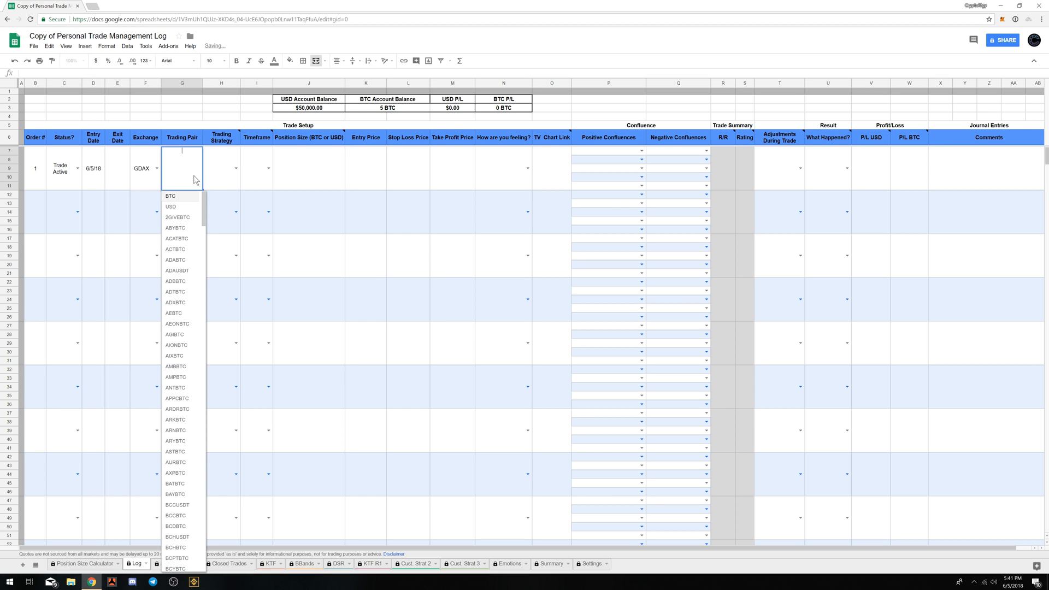
type("btc")
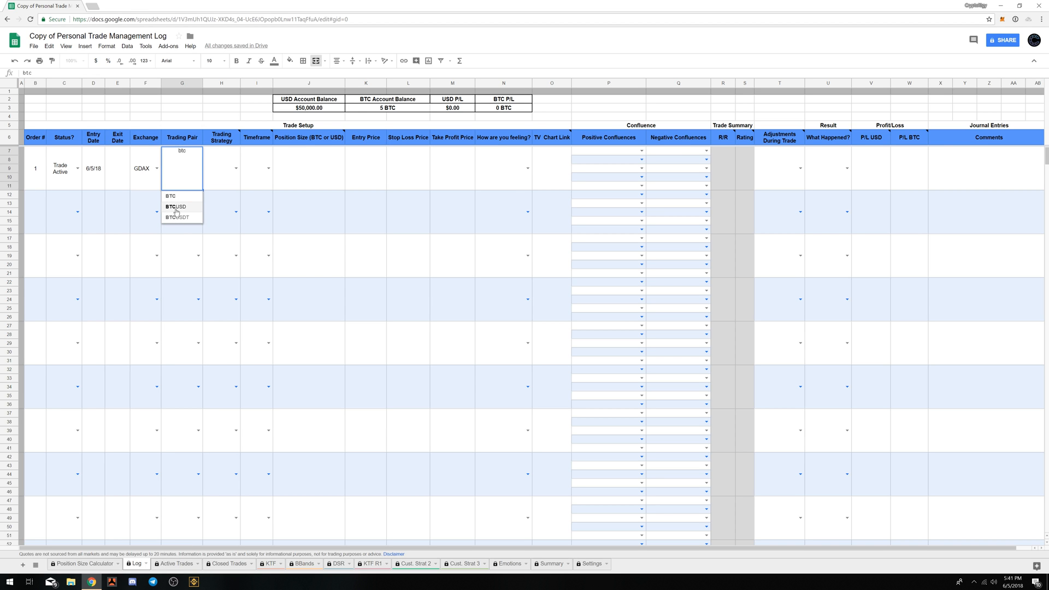
left_click(176, 207)
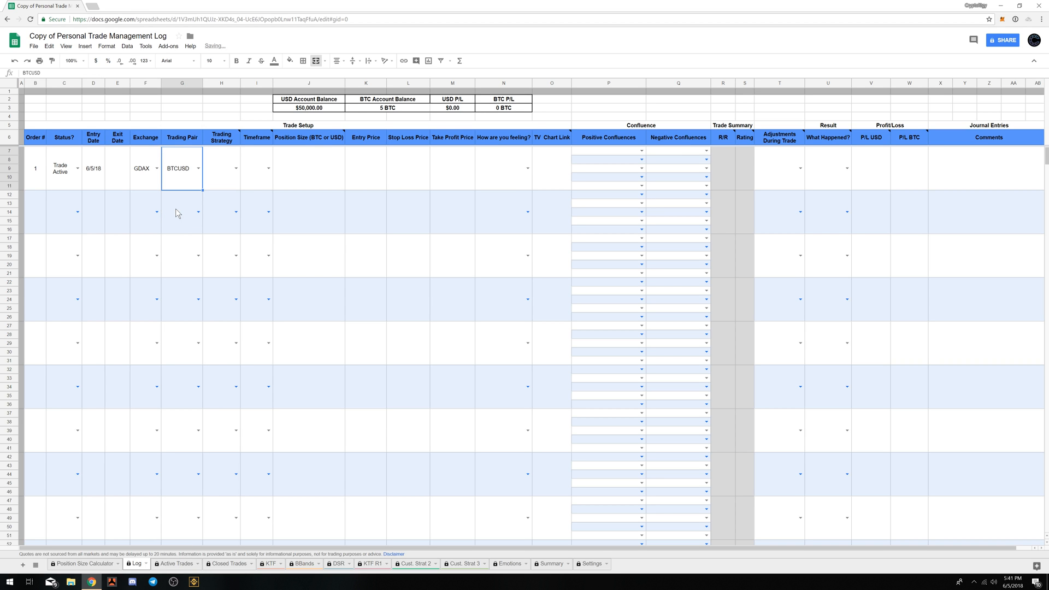
- Choose Kiss The Fib as the first trade's trading strategy and 1 Hour as its timeframe
left_click(236, 169)
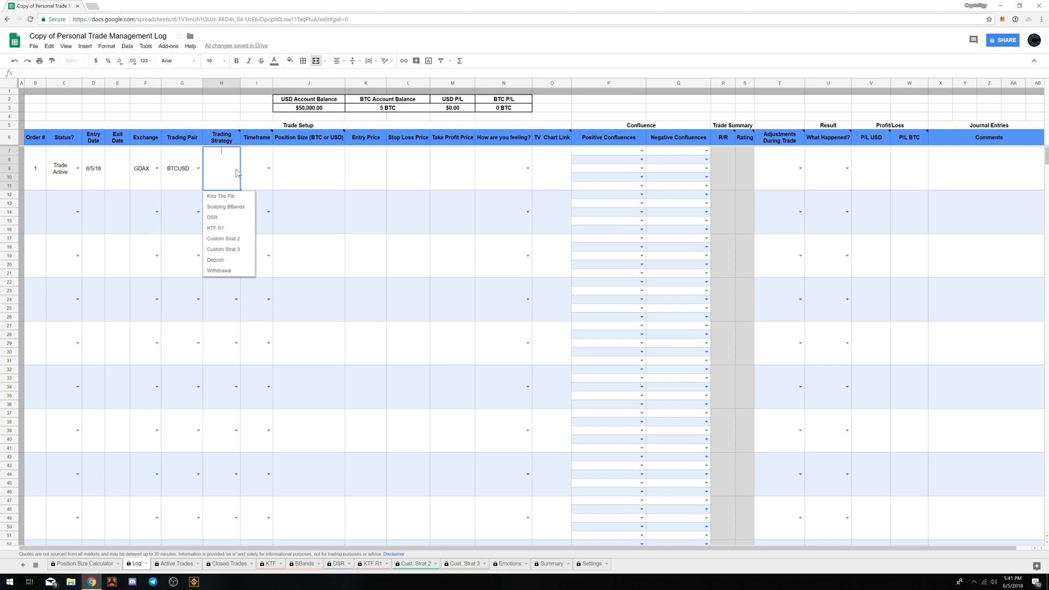
left_click(237, 197)
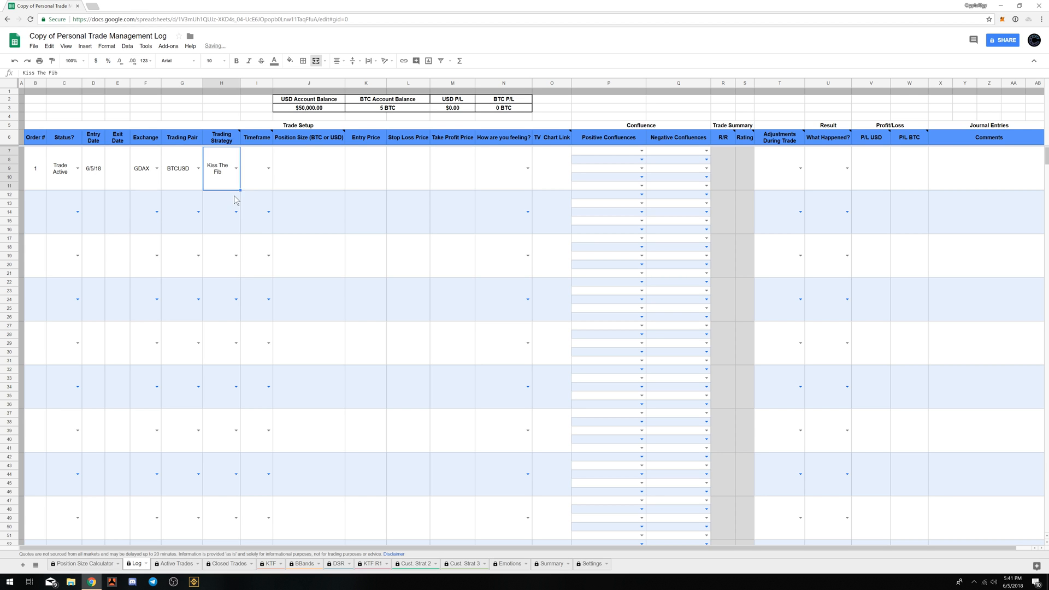
left_click(268, 168)
left_click(261, 227)
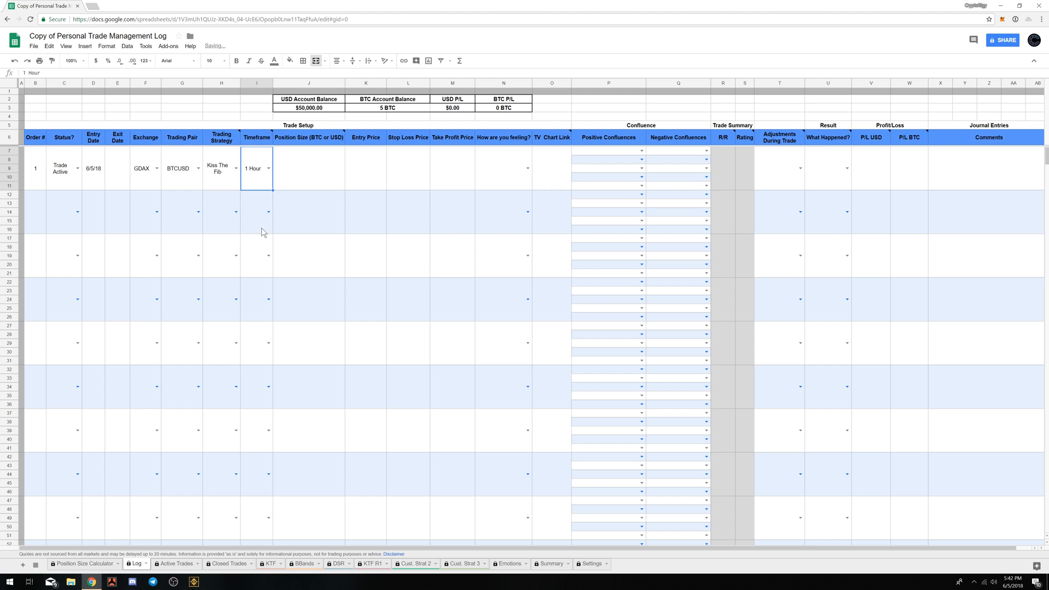
- Enter a position size of 5000 and an entry price of 7400 for the first trade
left_click(314, 168)
type("5000")
key("Return")
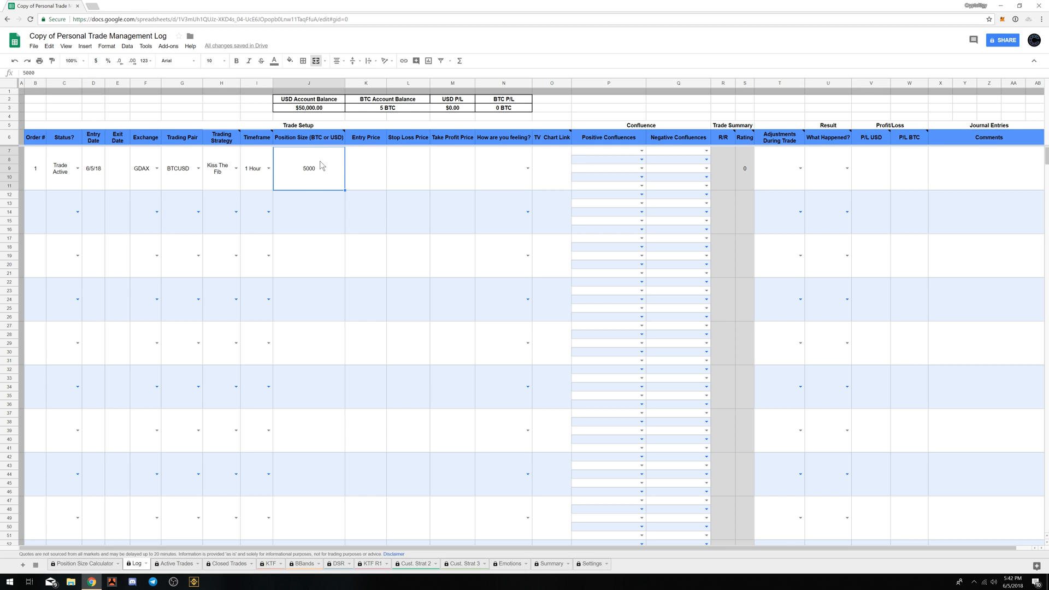
left_click(365, 171)
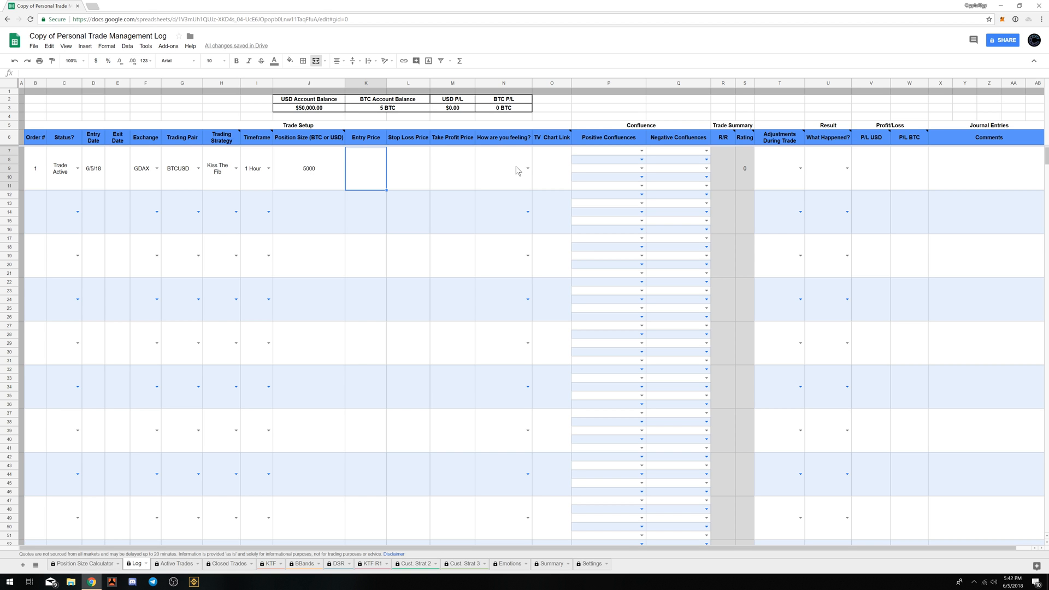
type("7400")
key("Return")
- Enter a stop loss price of 7200 and a take profit price of 7800 for the first trade
left_click(396, 170)
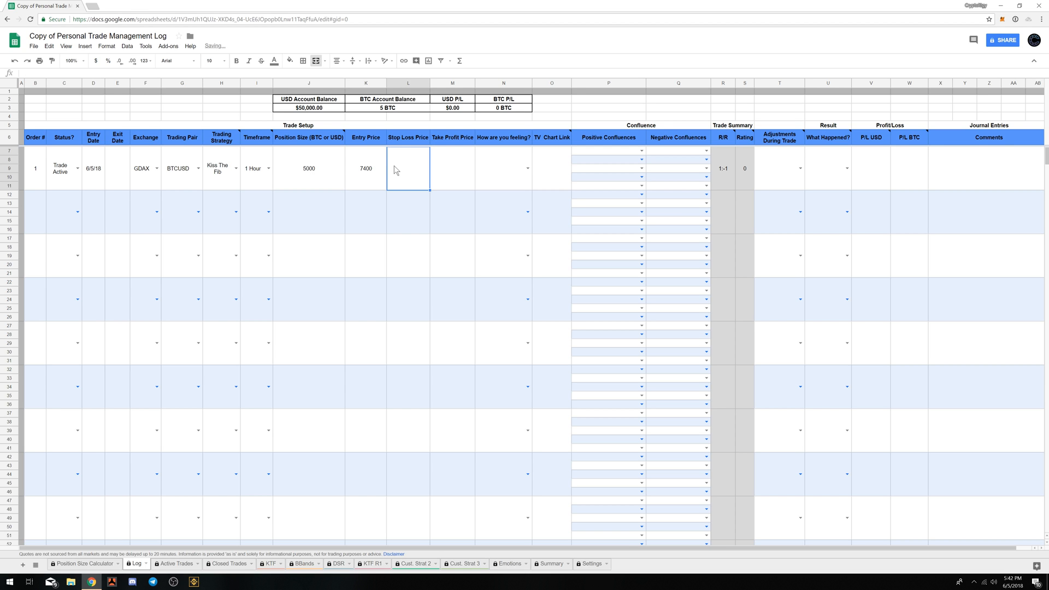
type("72")
type("00")
key("Return")
left_click(468, 178)
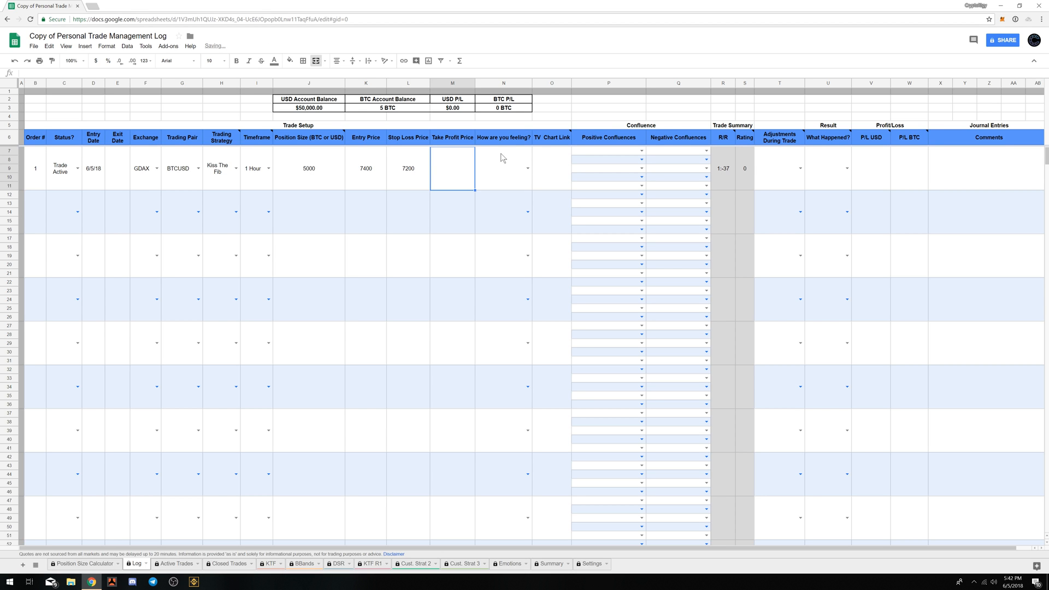
type("7800")
key("Return")
- Check the first trade's R/R formula and record Calm as the feeling for the trade
left_click(725, 165)
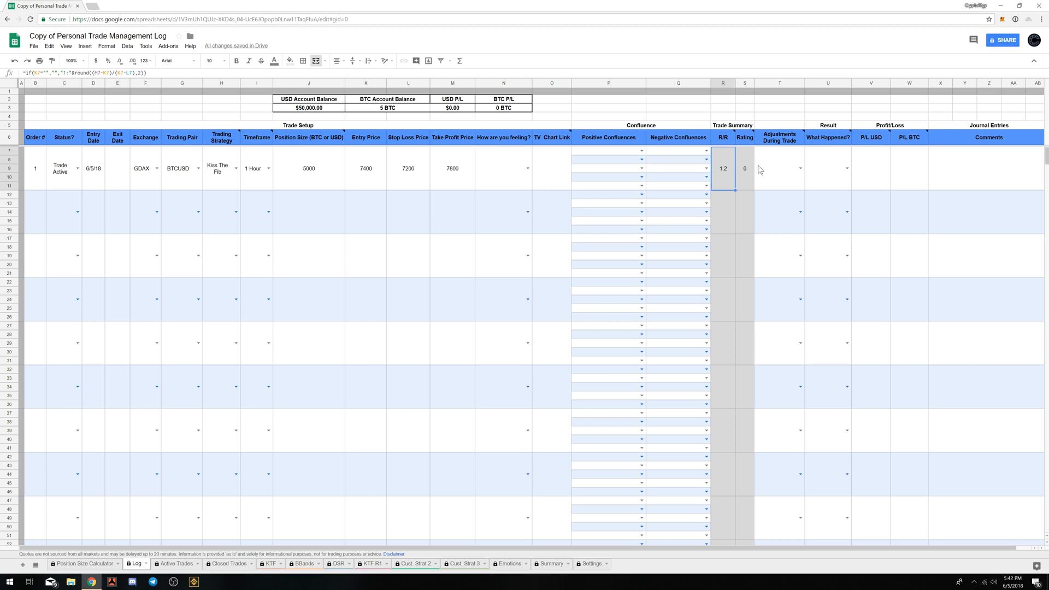
left_click(526, 168)
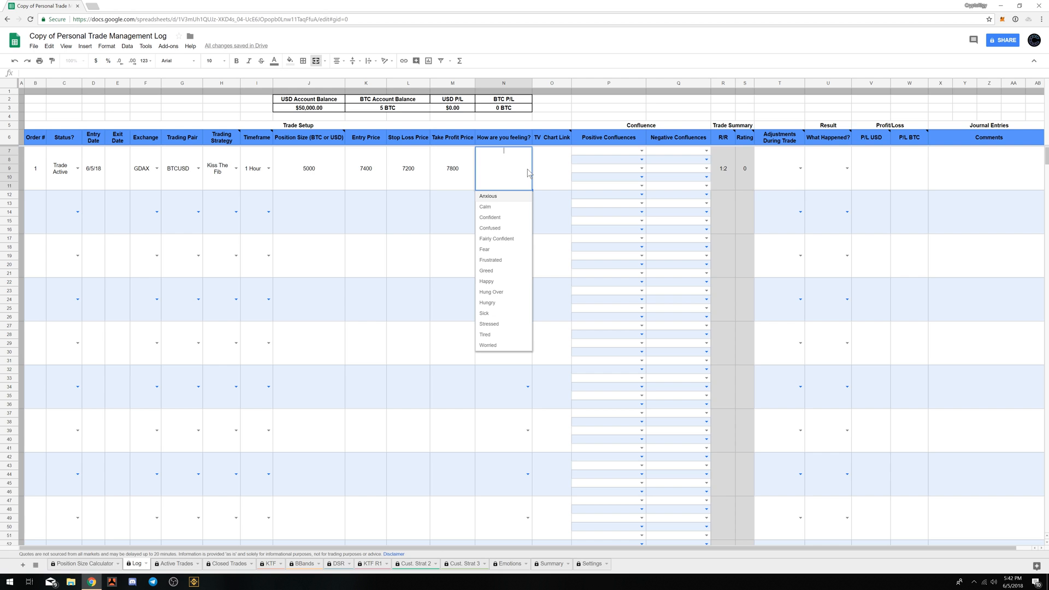
left_click(497, 208)
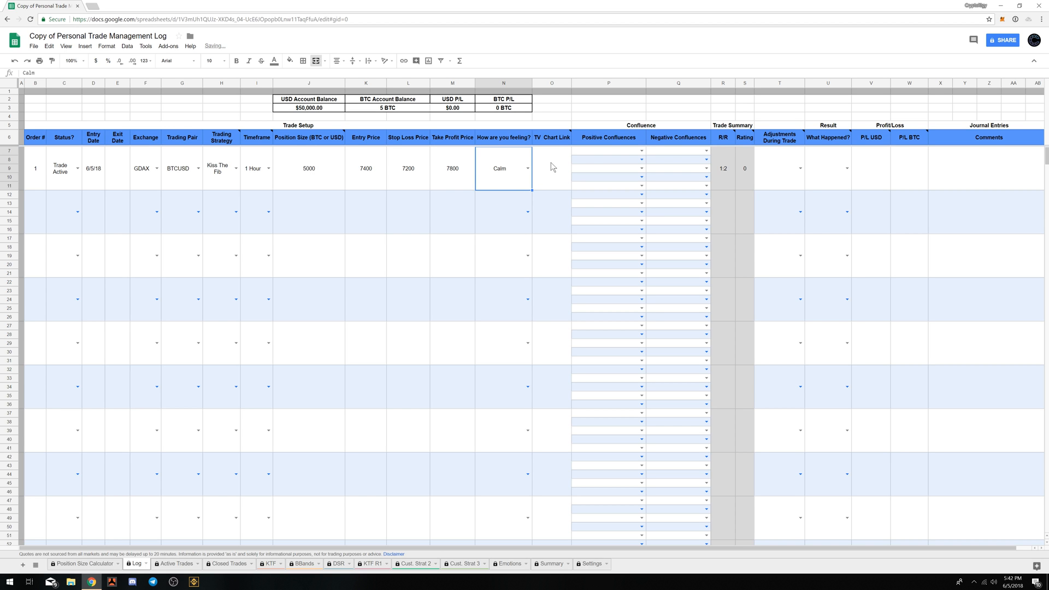
- Open TradingView in a new browser tab and display the BTCUSD chart from the GDAX watchlist
left_click(92, 6)
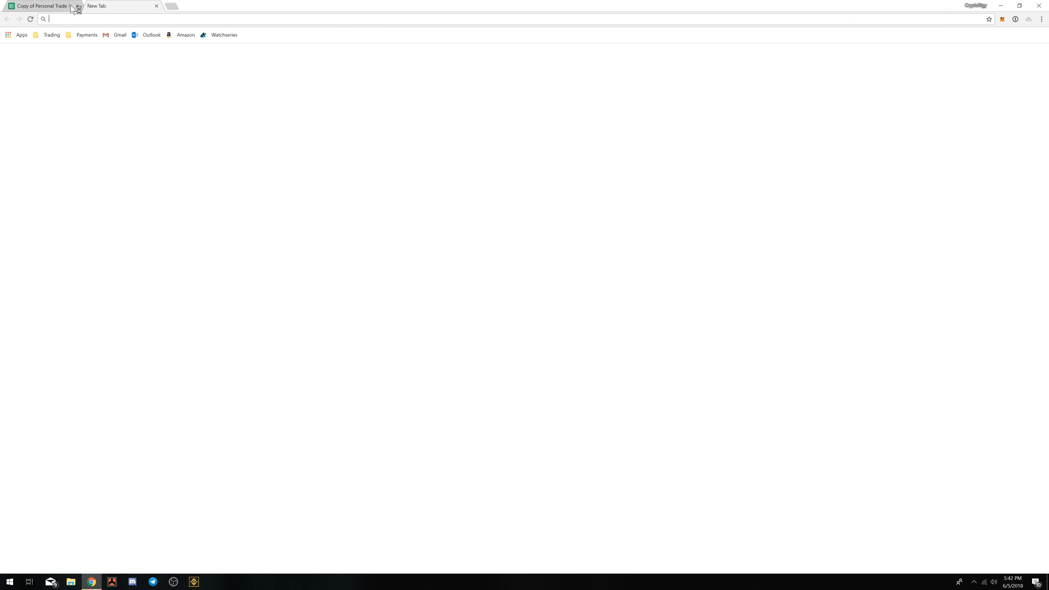
type("trad\\")
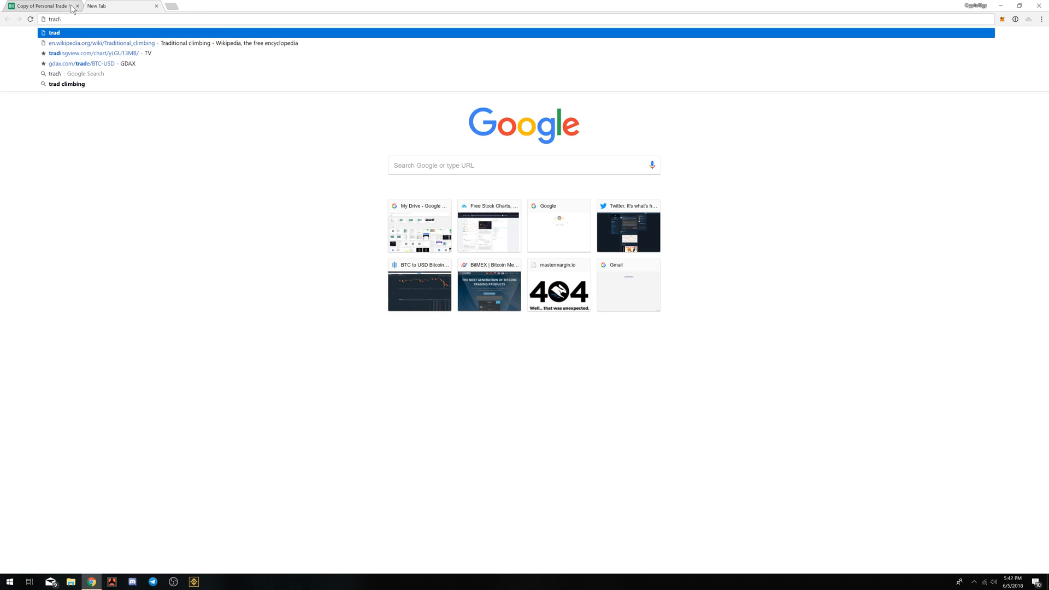
key("BackSpace")
key("Down")
key("Return")
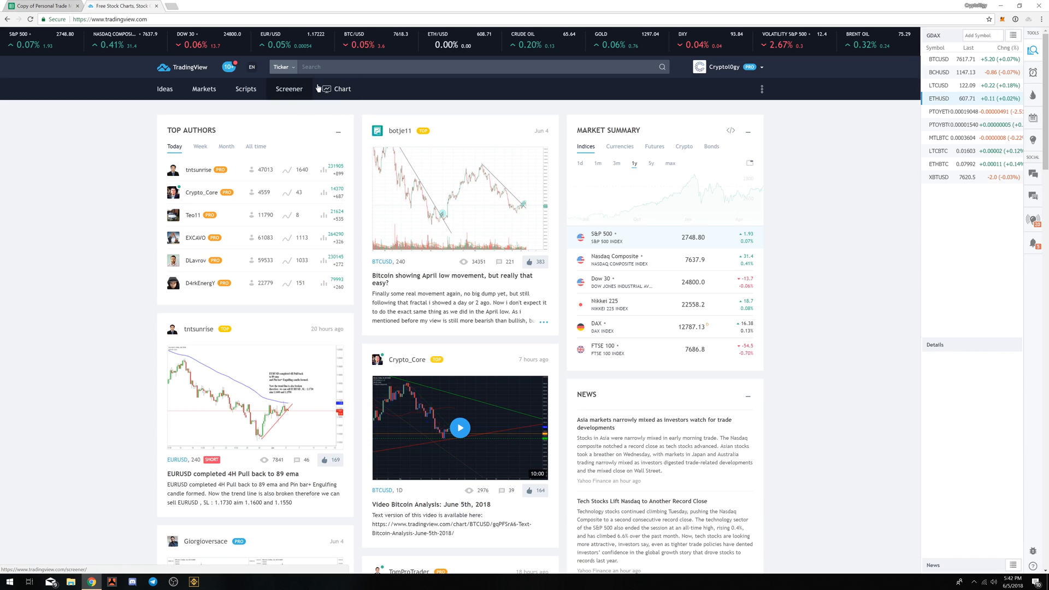
left_click(350, 94)
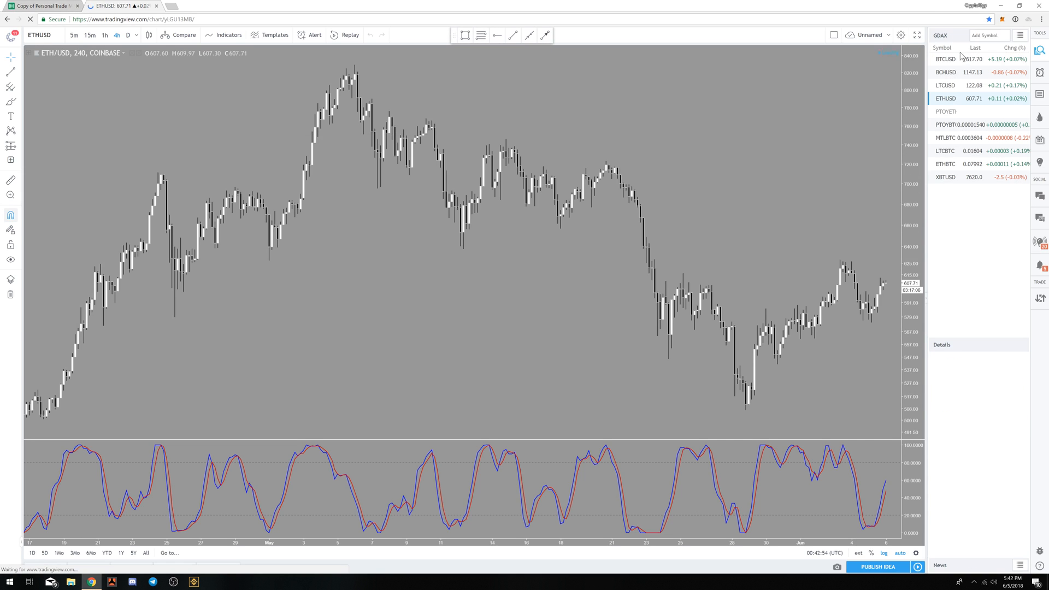
left_click(962, 58)
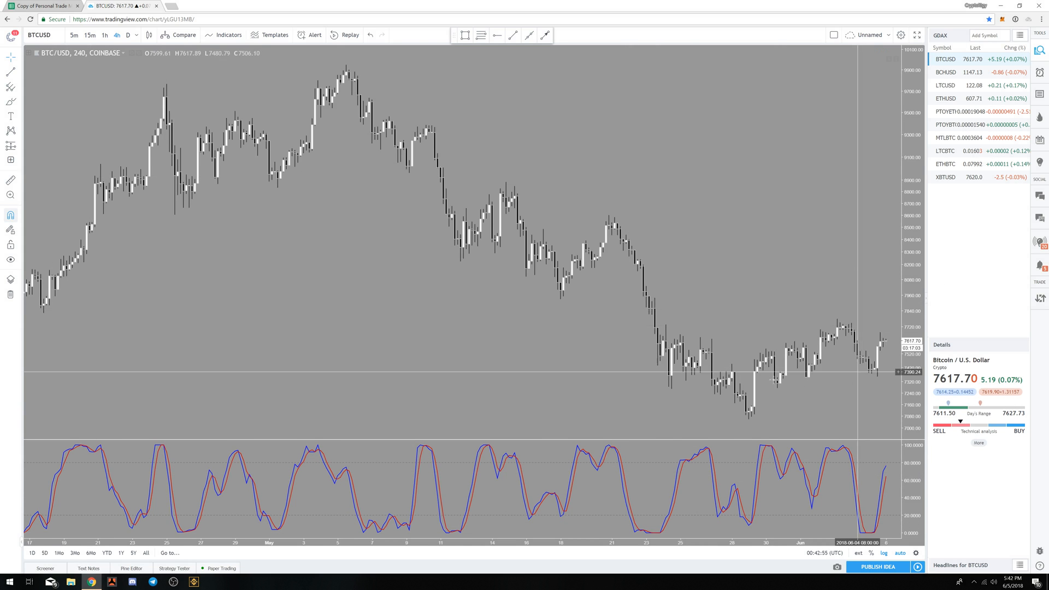
- Take a snapshot of the BTCUSD chart, copy its image URL, and paste it into the first trade's TV Chart Link cell on the Log sheet
left_click_drag(860, 369, 752, 426)
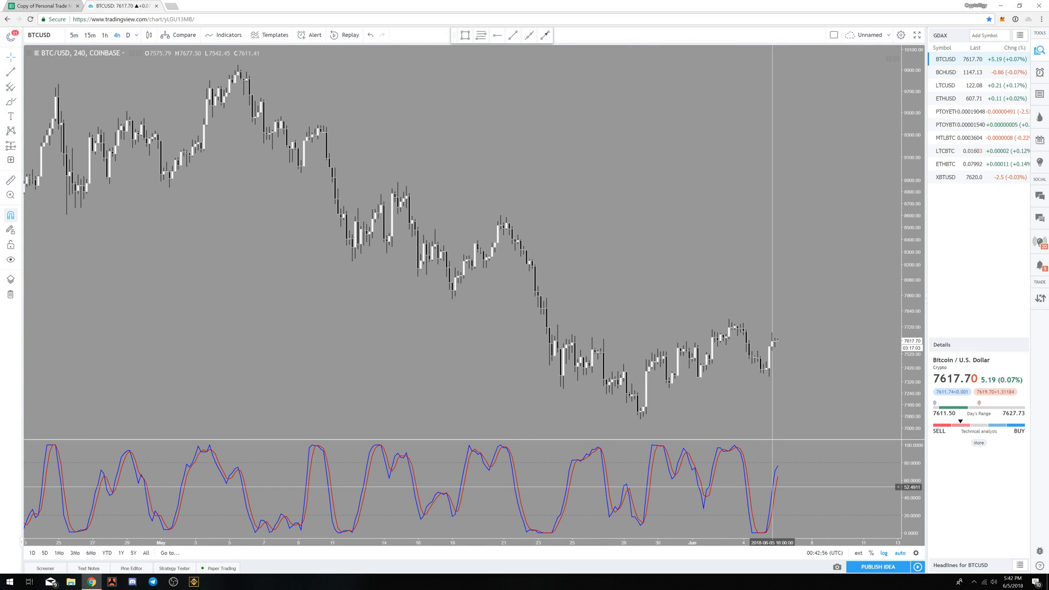
left_click(836, 567)
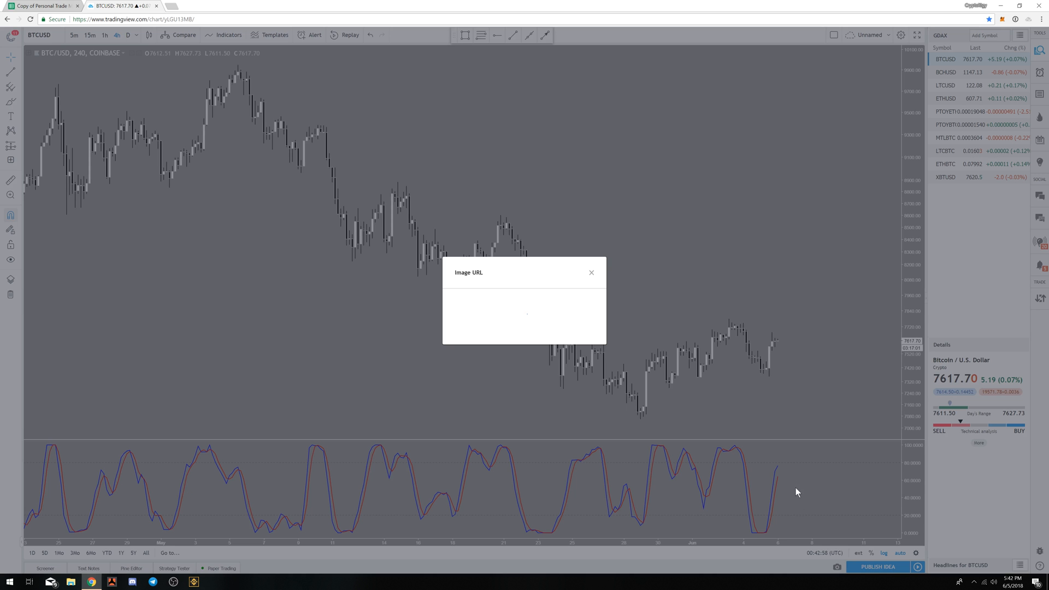
left_click(575, 309)
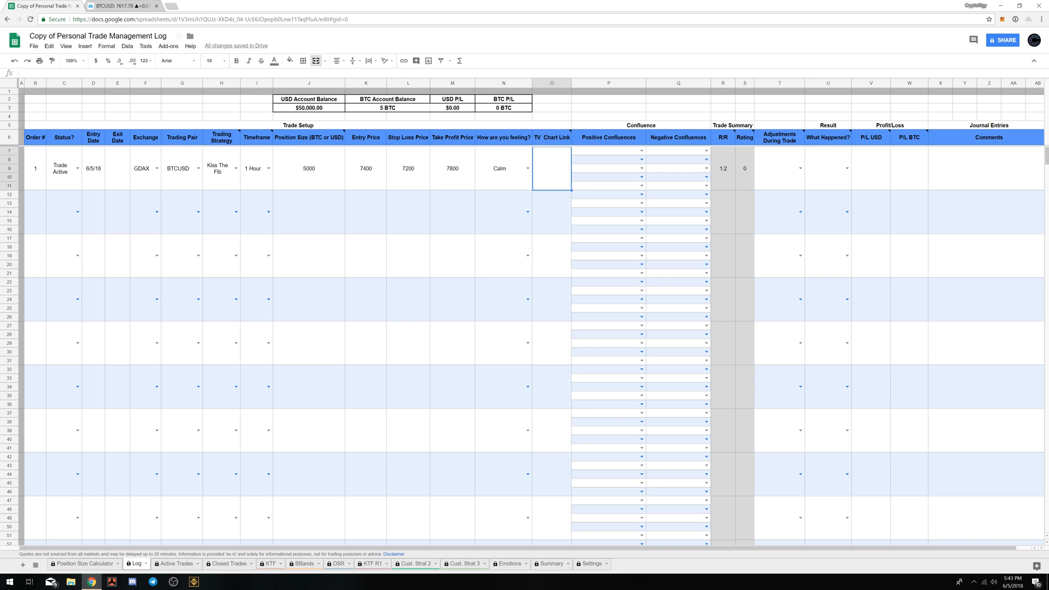
left_click(44, 6)
key("ctrl+v")
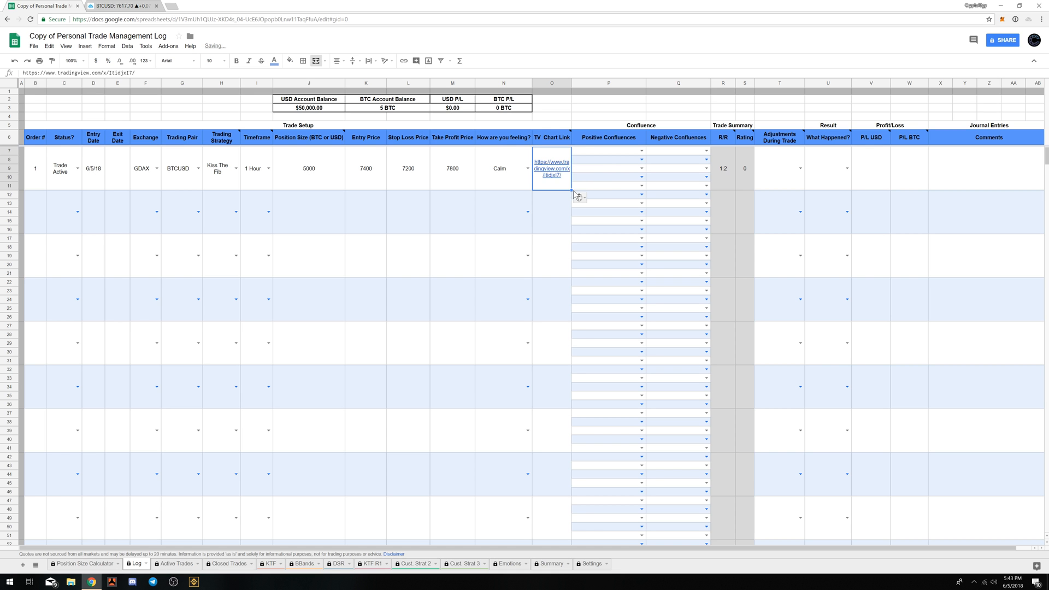
mouse_move(556, 184)
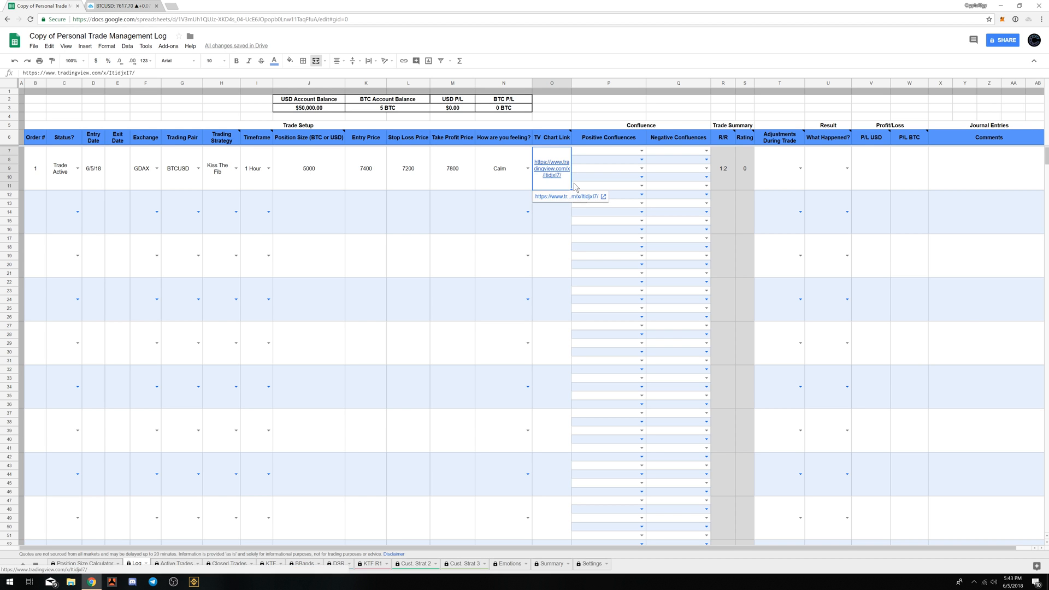
- Fill the first trade's five positive confluences with Bullish Double Bottom, Bullish Flag, Doji, With Bullish Trend and Bullish Engulfing
left_click(646, 126)
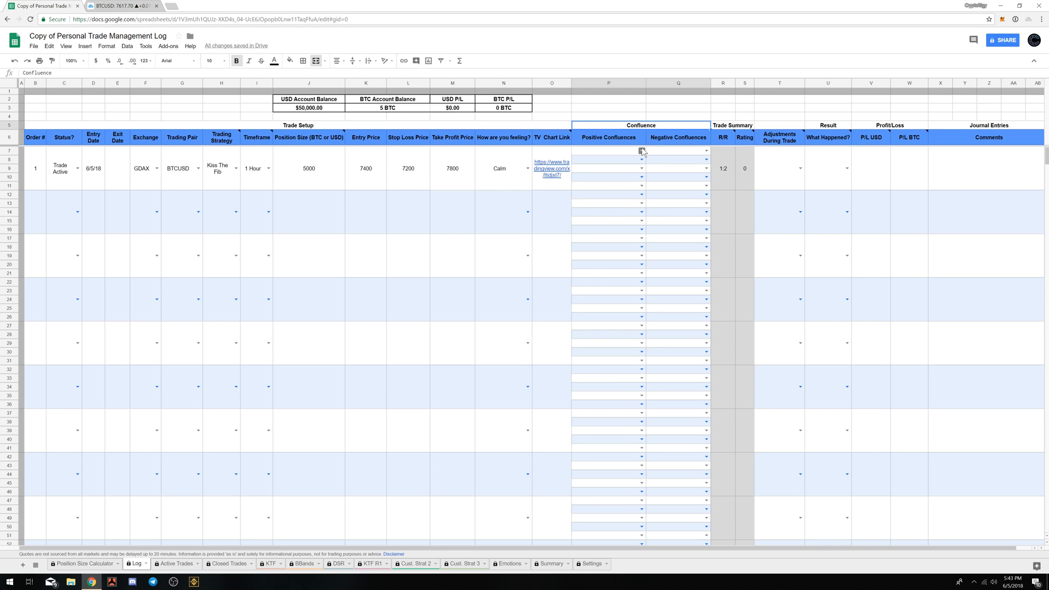
left_click(642, 151)
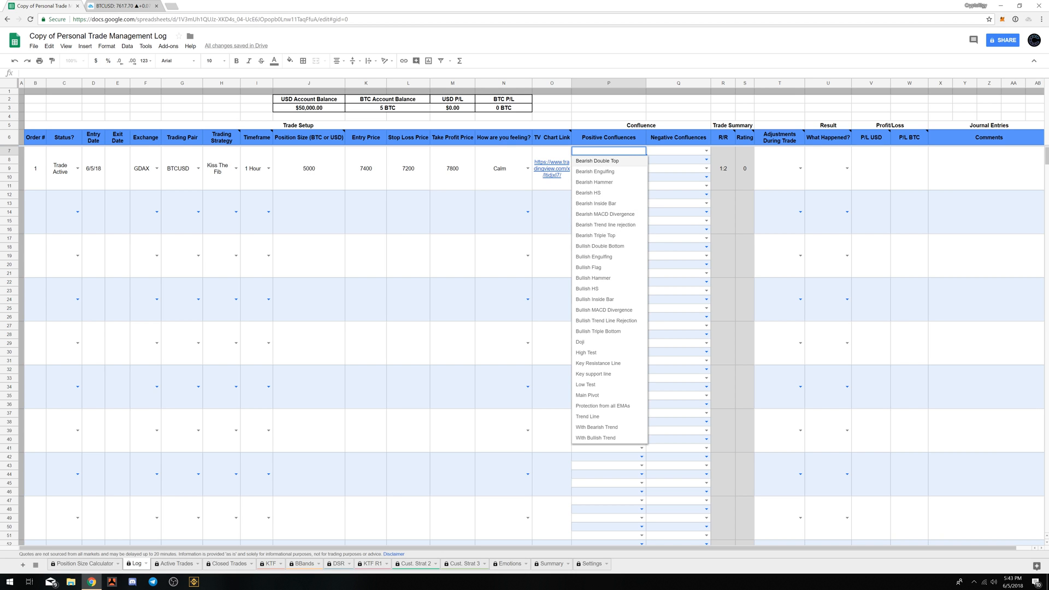
left_click(604, 246)
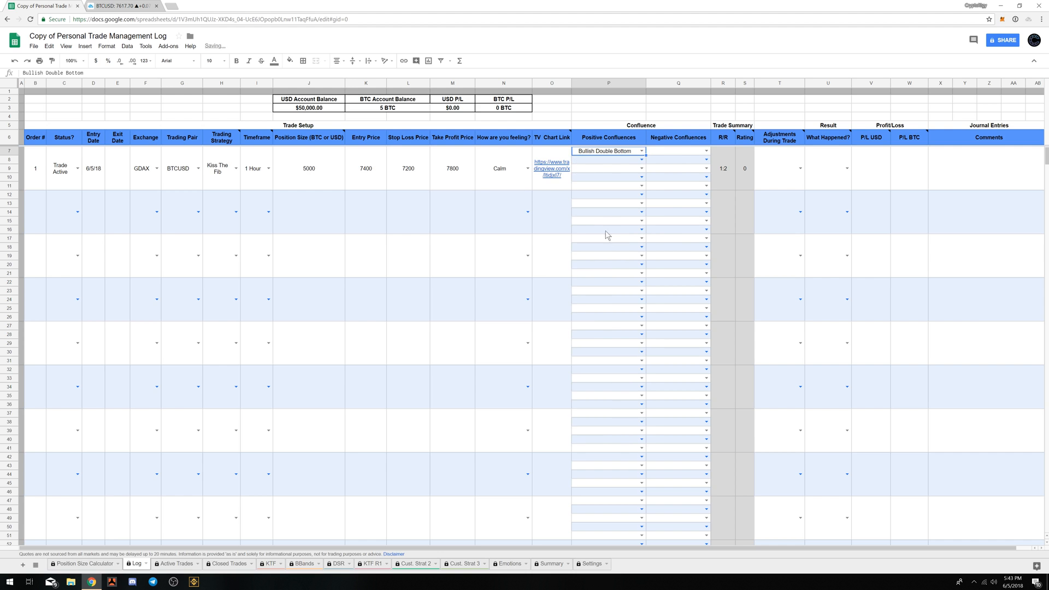
left_click(640, 160)
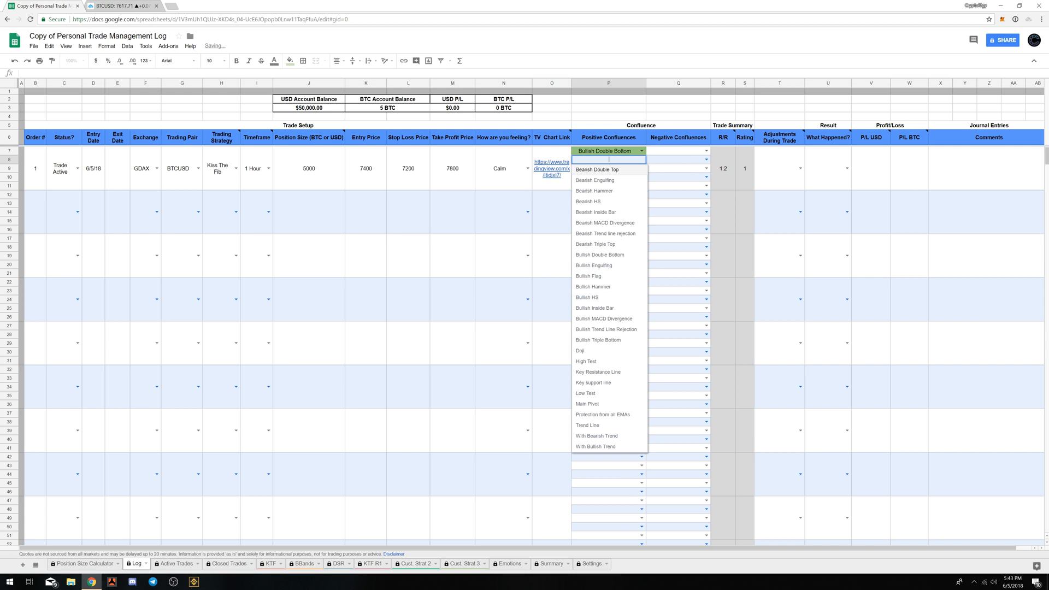
left_click(601, 277)
left_click(642, 168)
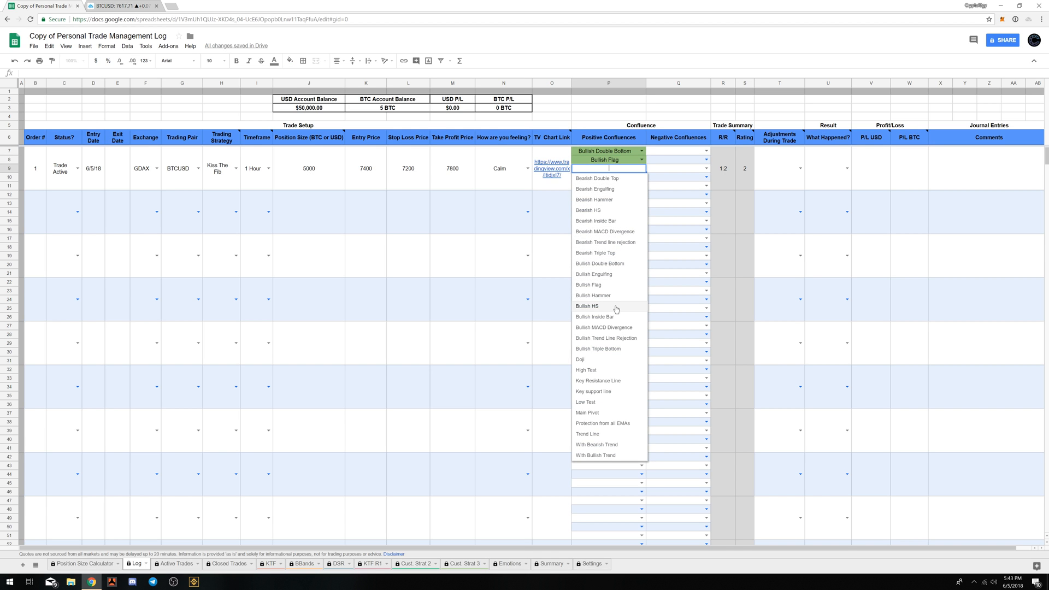
left_click(599, 355)
left_click(642, 177)
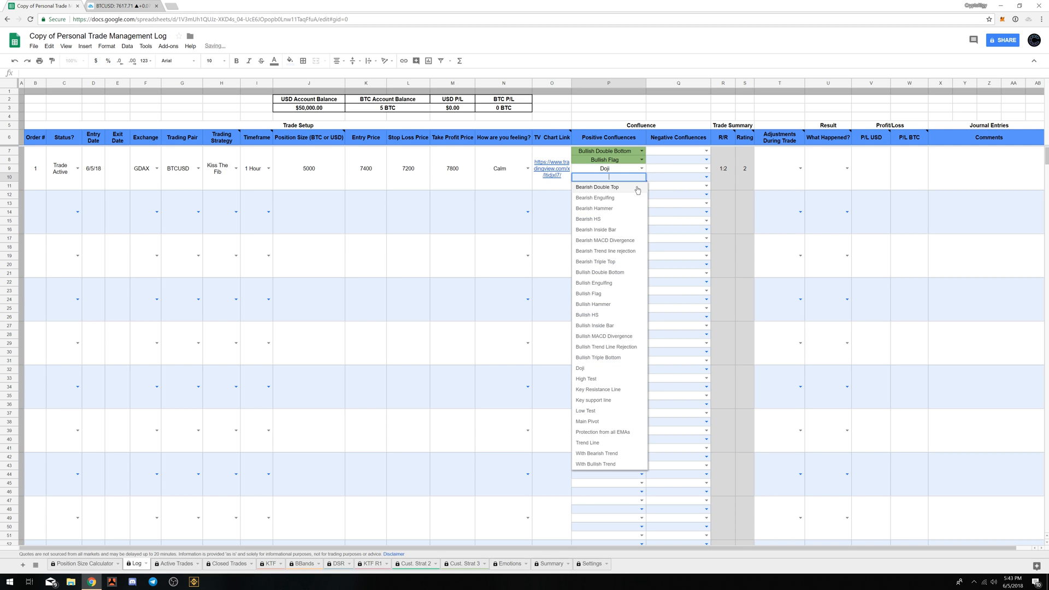
left_click(595, 464)
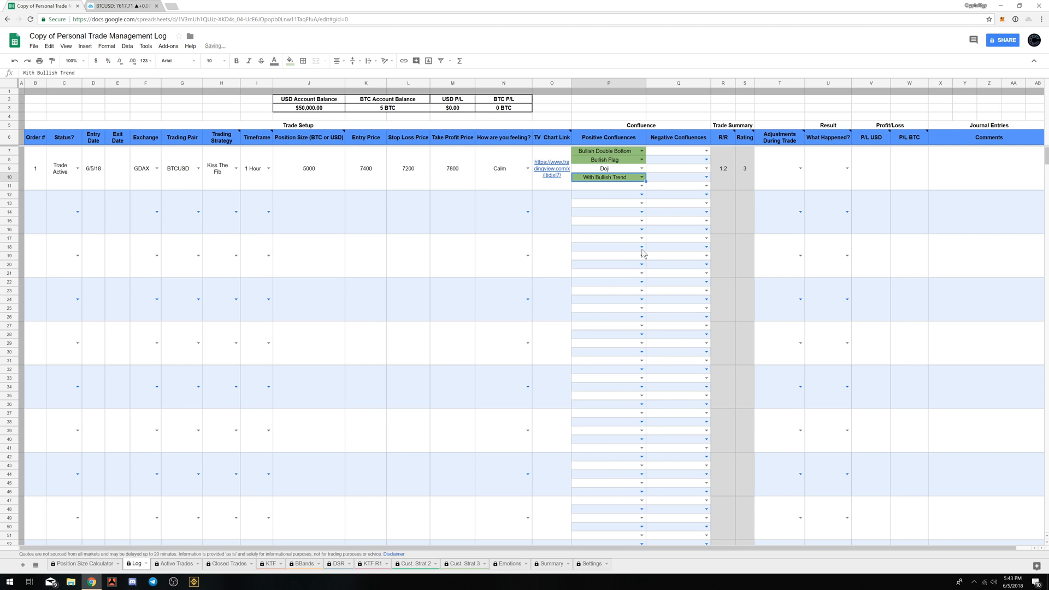
left_click(642, 187)
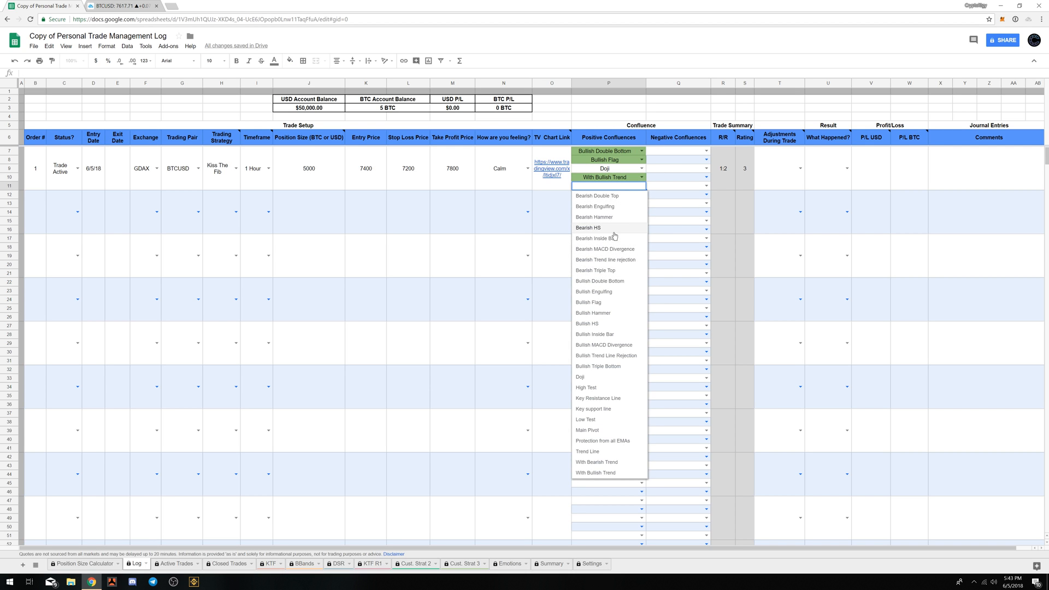
left_click(610, 293)
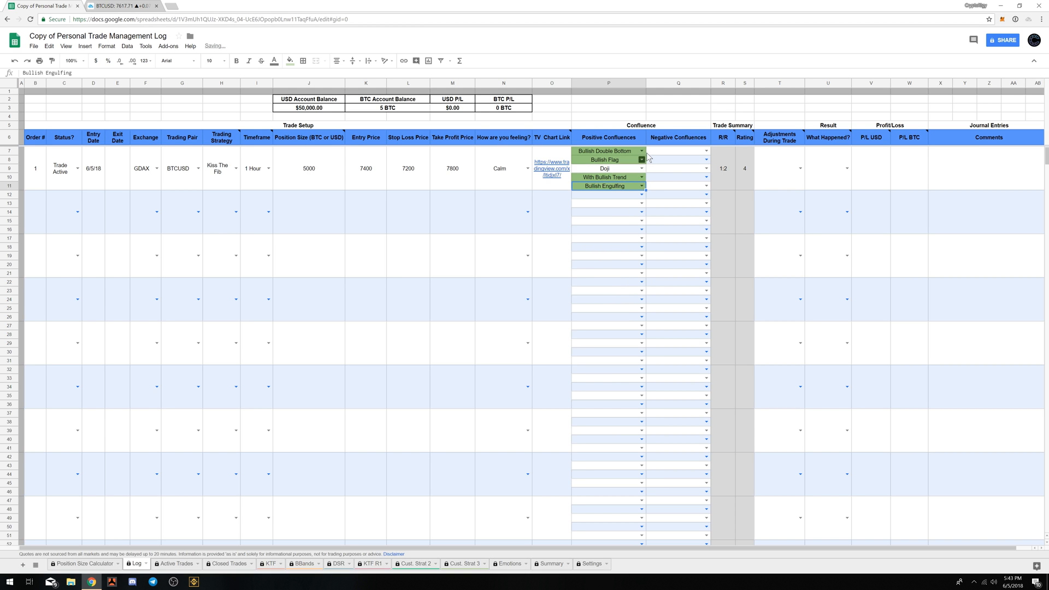
- Set the first trade's first negative confluence to Bearish MACD Divergence
left_click(705, 151)
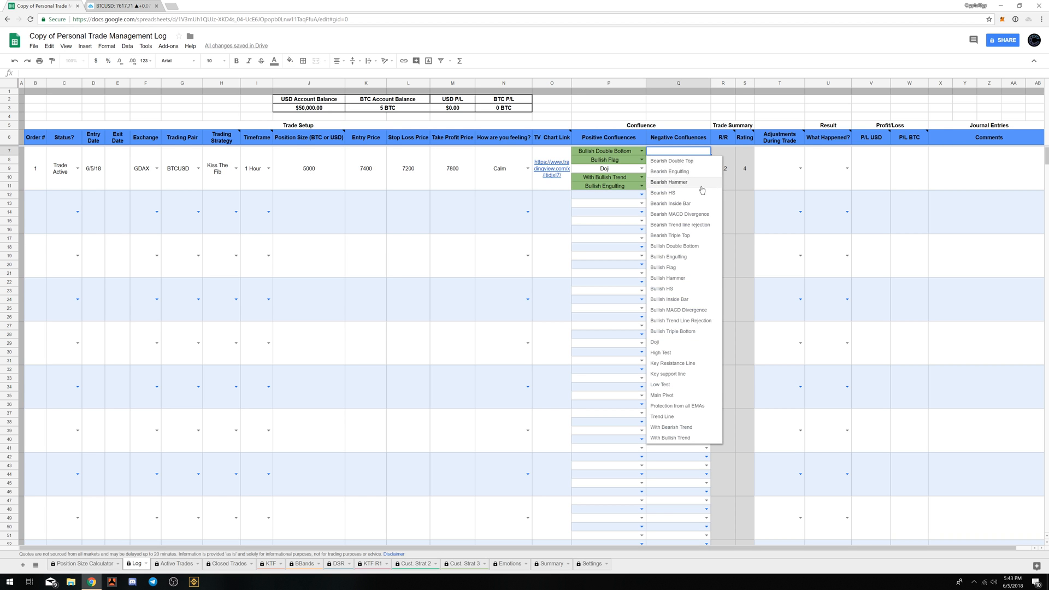
left_click(695, 215)
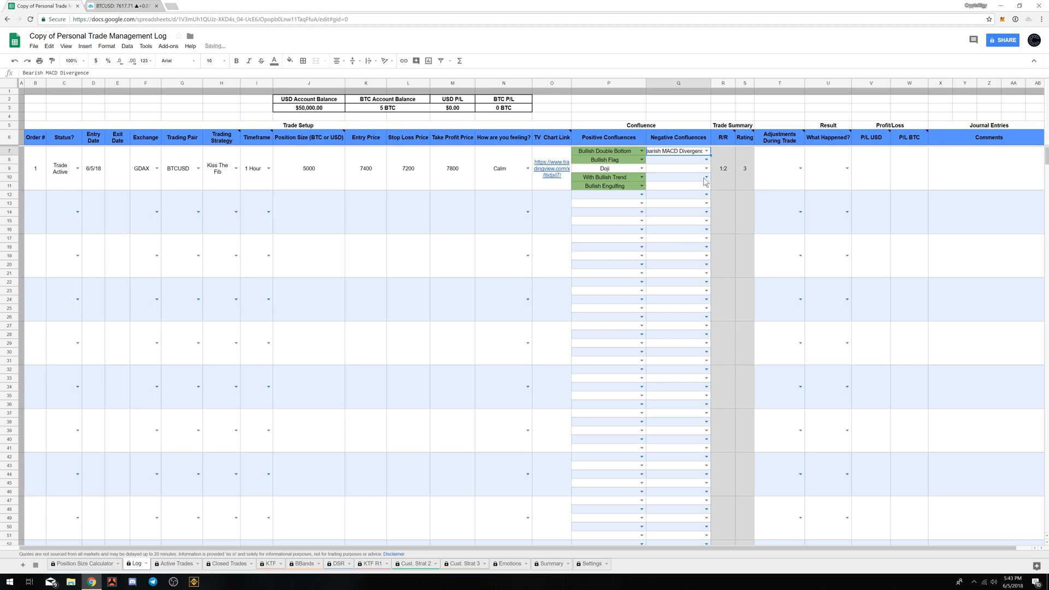
- Fill the first trade's second, third and fourth negative confluences with Key Resistance Line, Bearish Engulfing and Bearish HS
key("Return")
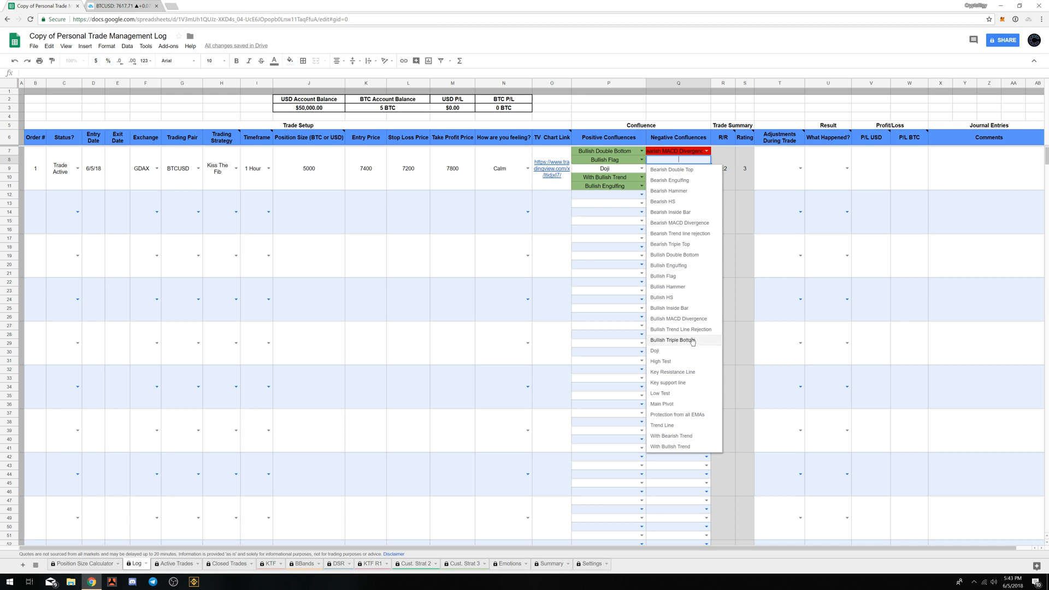
left_click(690, 372)
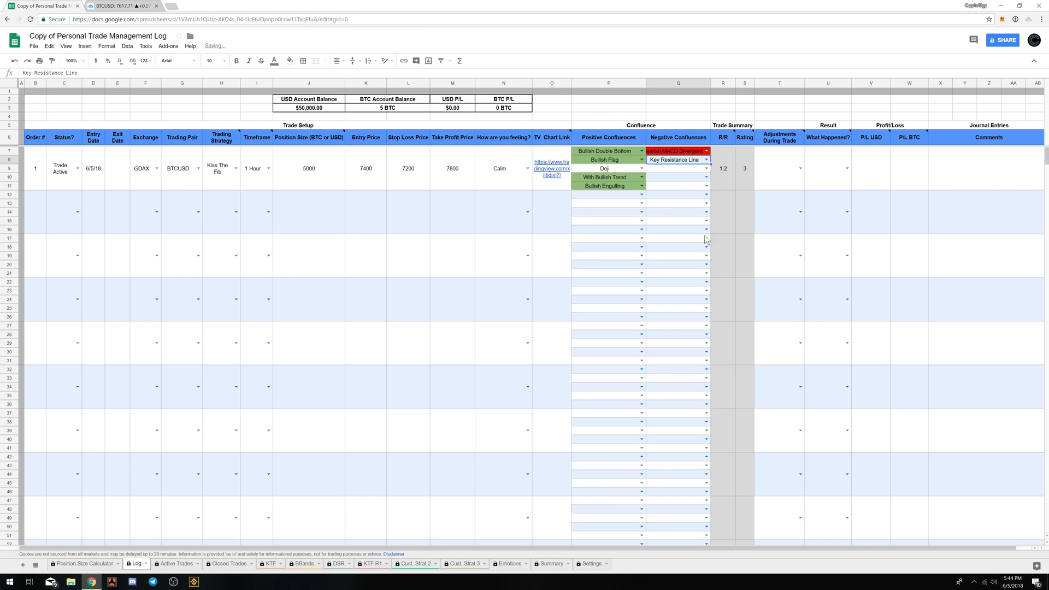
left_click(706, 168)
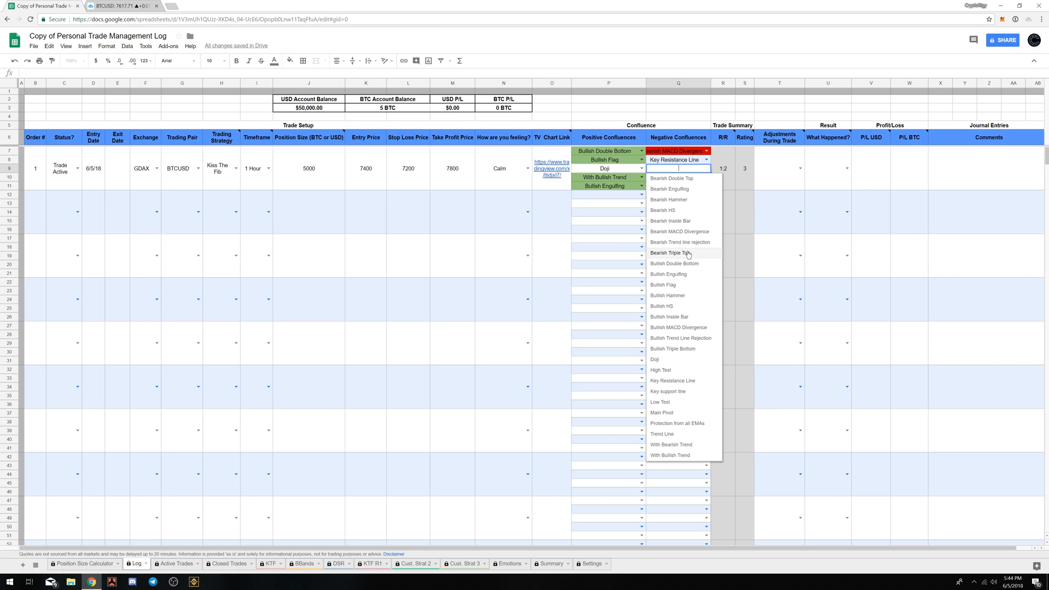
left_click(696, 191)
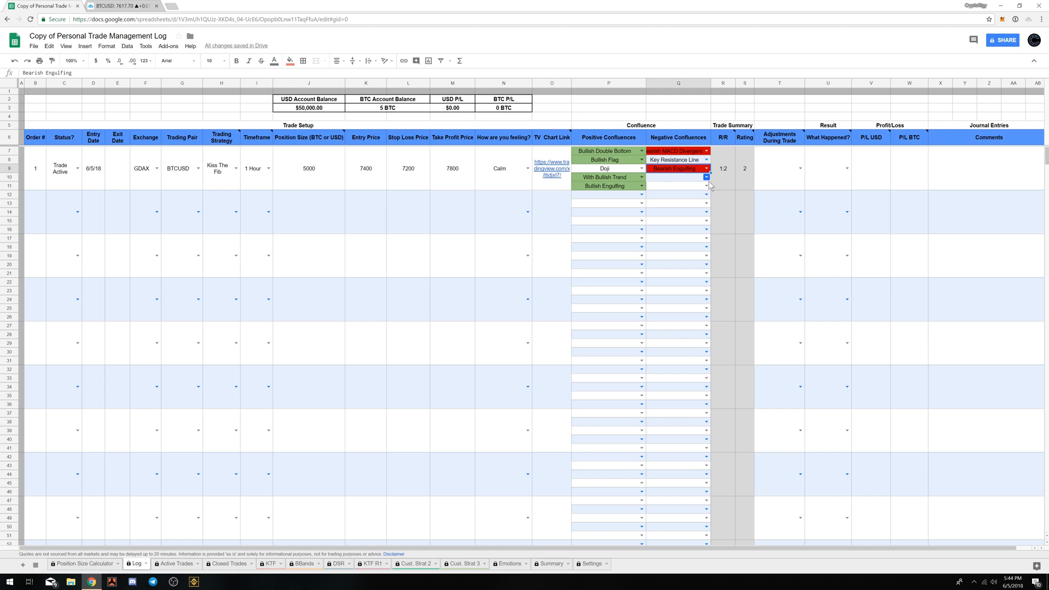
left_click(706, 178)
left_click(693, 219)
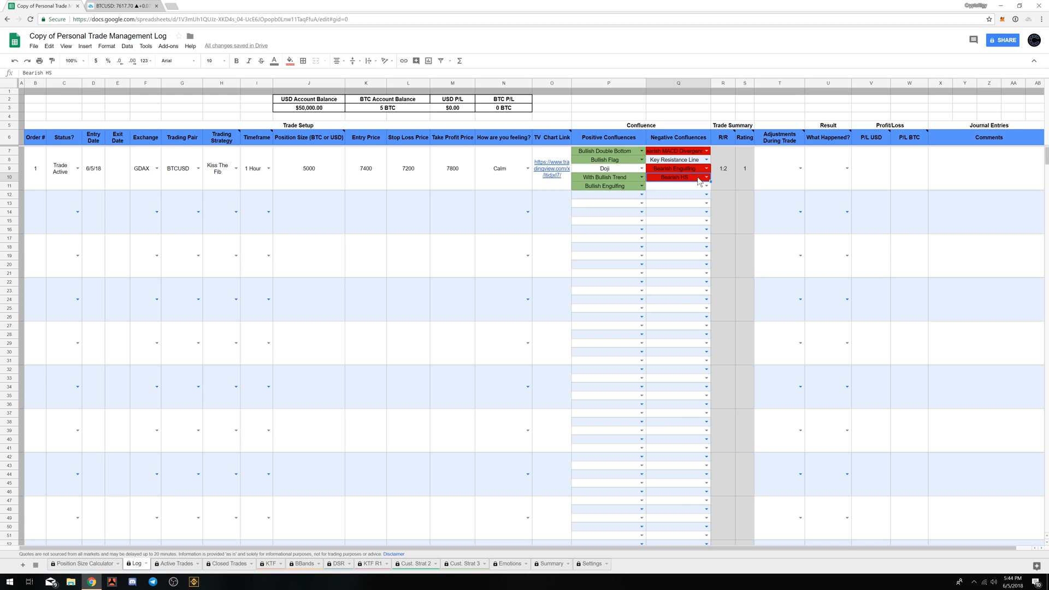
- Clear the first trade's second, third and fourth negative confluences, keeping only Bearish MACD Divergence
key("Delete")
key("Up")
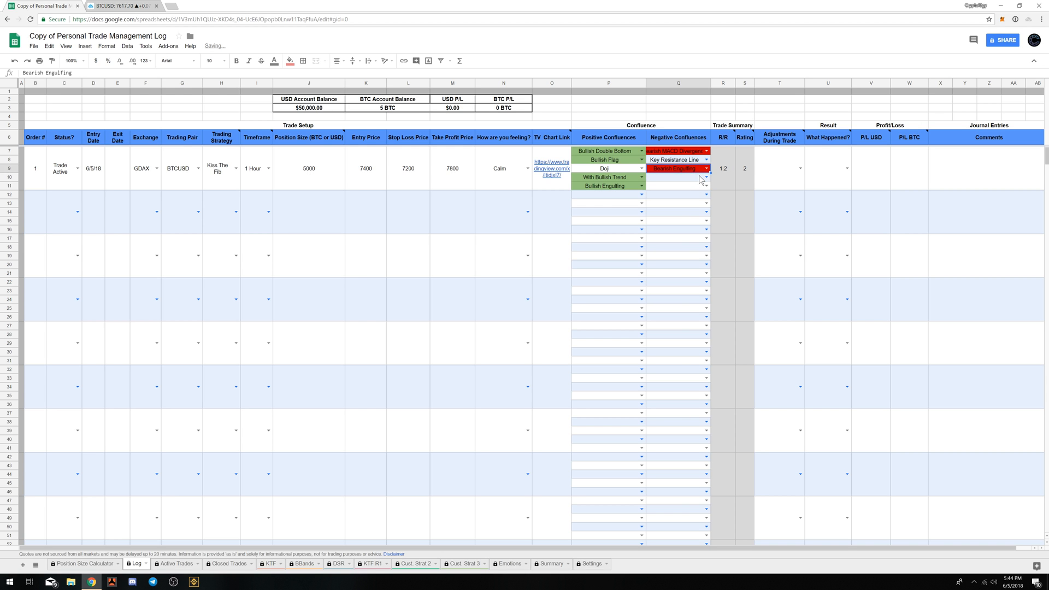
key("Delete")
key("Up")
key("Delete")
key("Down")
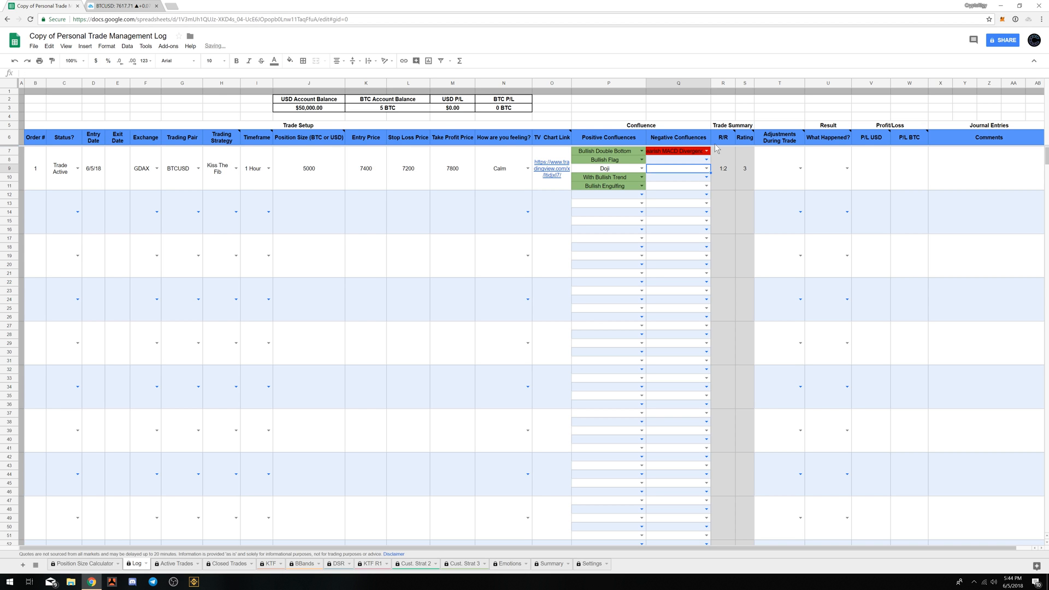
- Try Didn't Touch as the first trade's Adjustments During Trade entry and clear the cell again
left_click(743, 179)
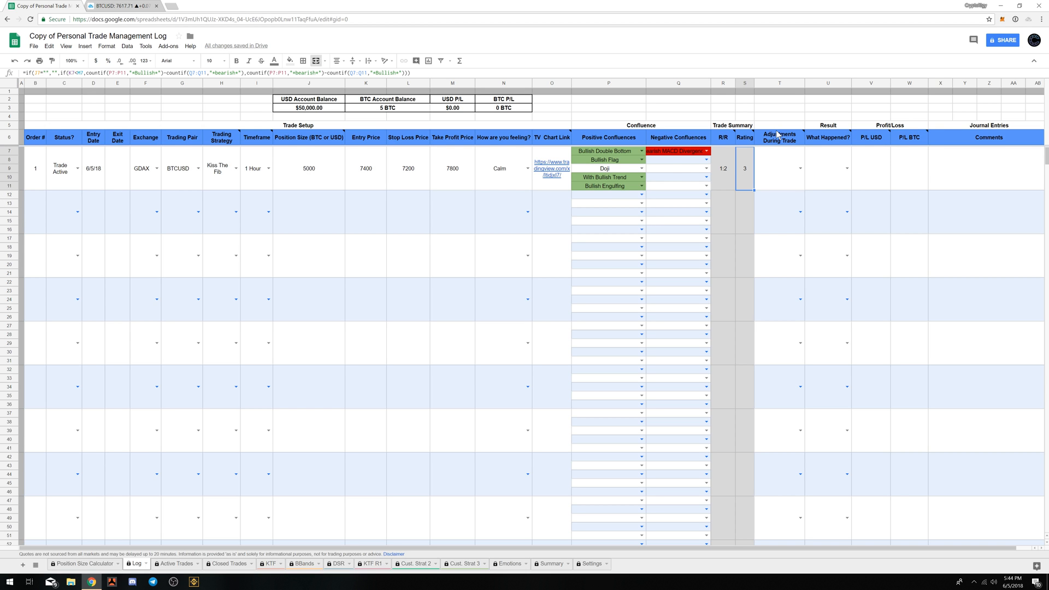
left_click(801, 168)
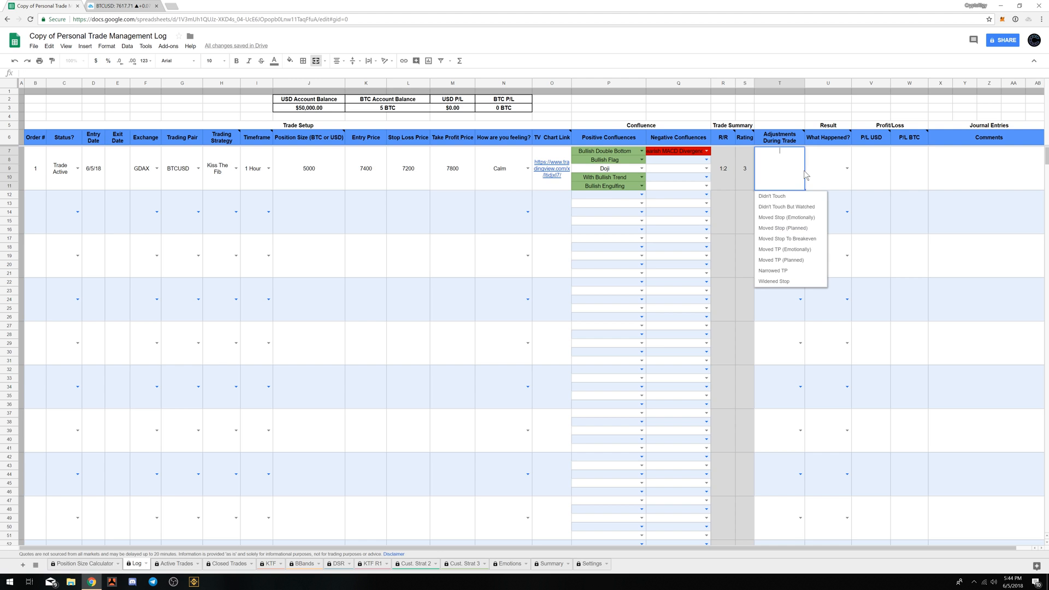
left_click(776, 196)
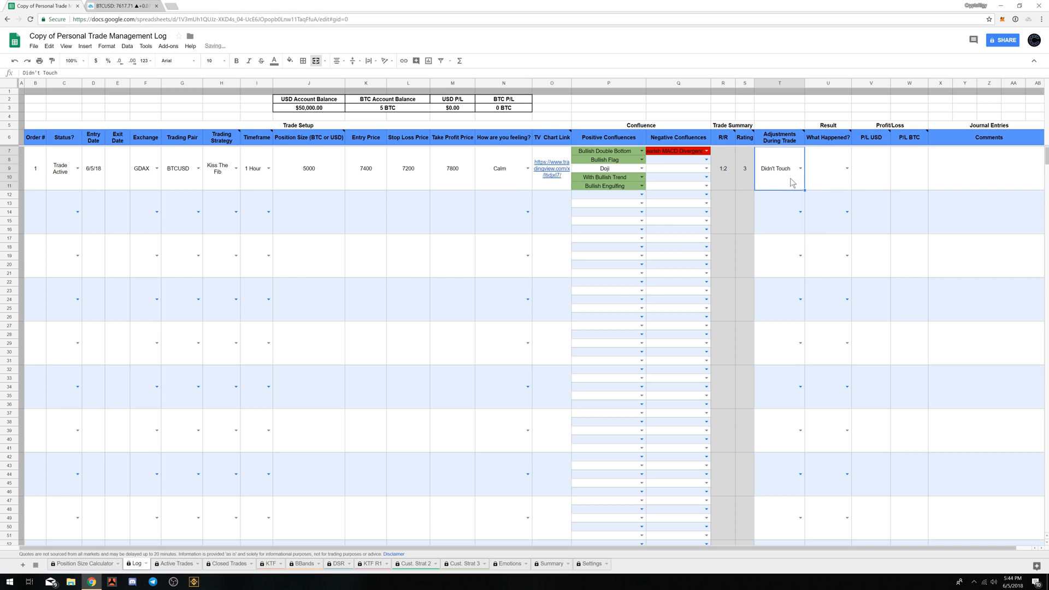
left_click(801, 168)
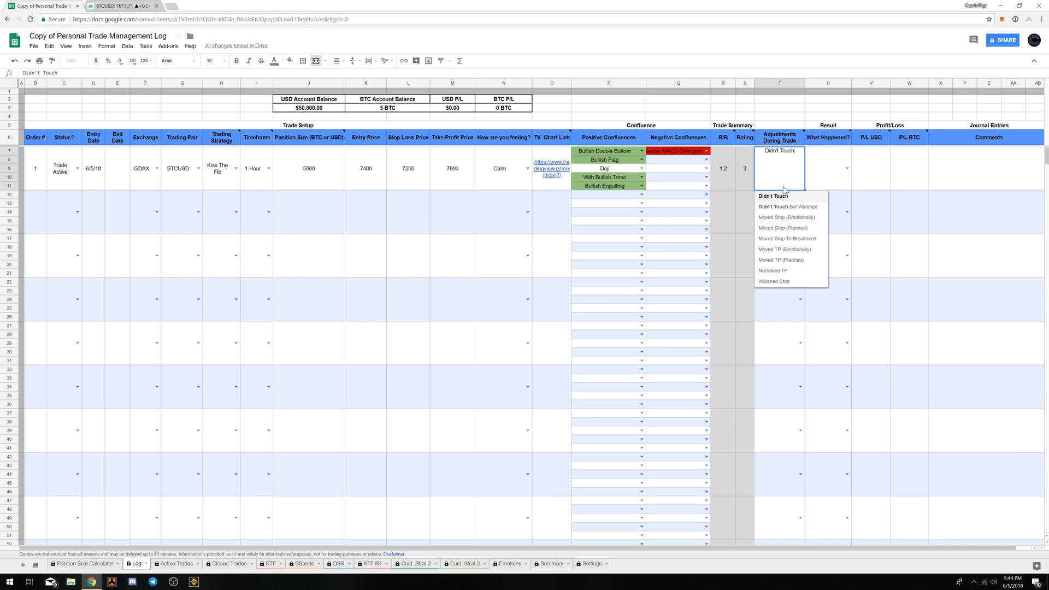
left_click(832, 164)
left_click(774, 167)
key("Delete")
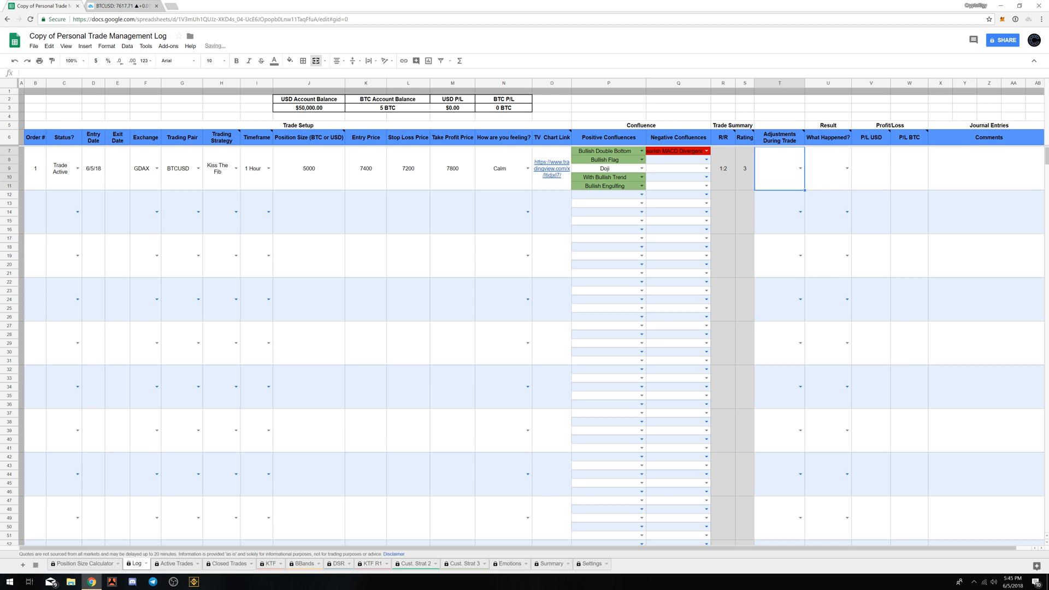
left_click(879, 256)
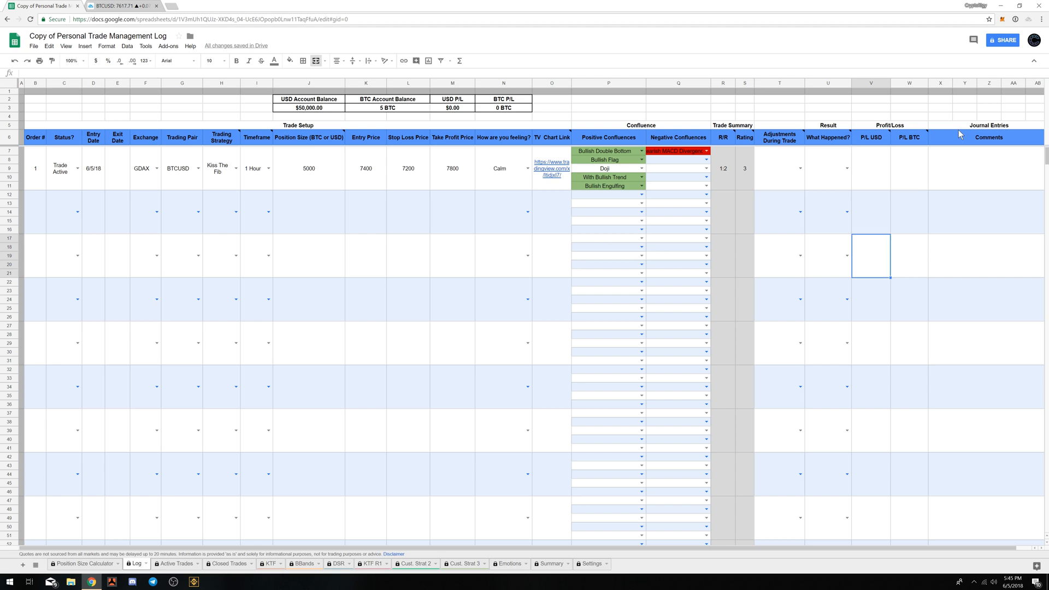
- Examine the first trade's row on the Active Trades sheet, including its Order # and Comments cells, against the Log sheet
mouse_move(960, 138)
left_click(178, 563)
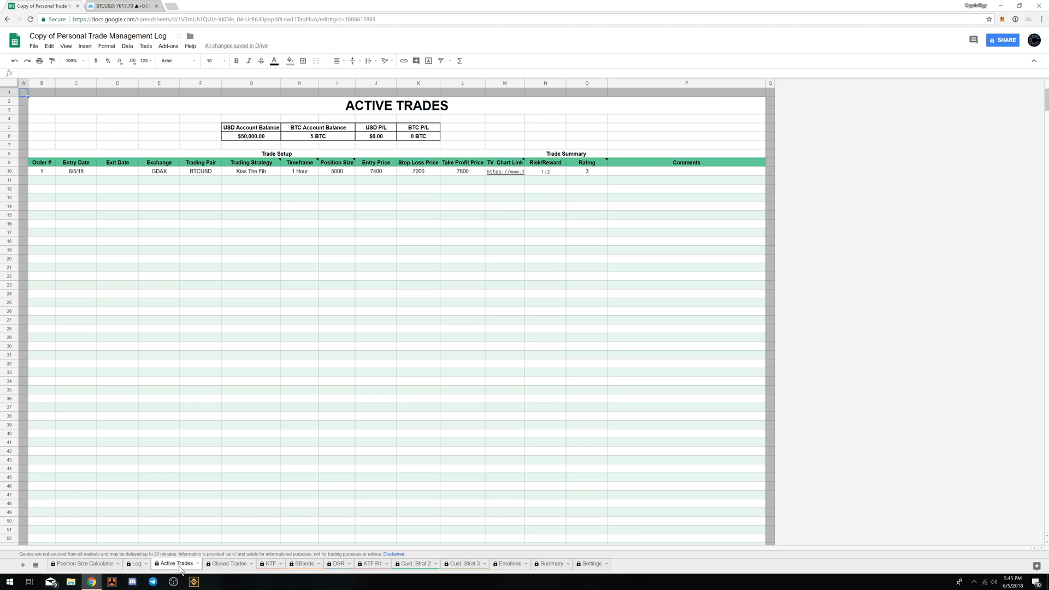
left_click(41, 172)
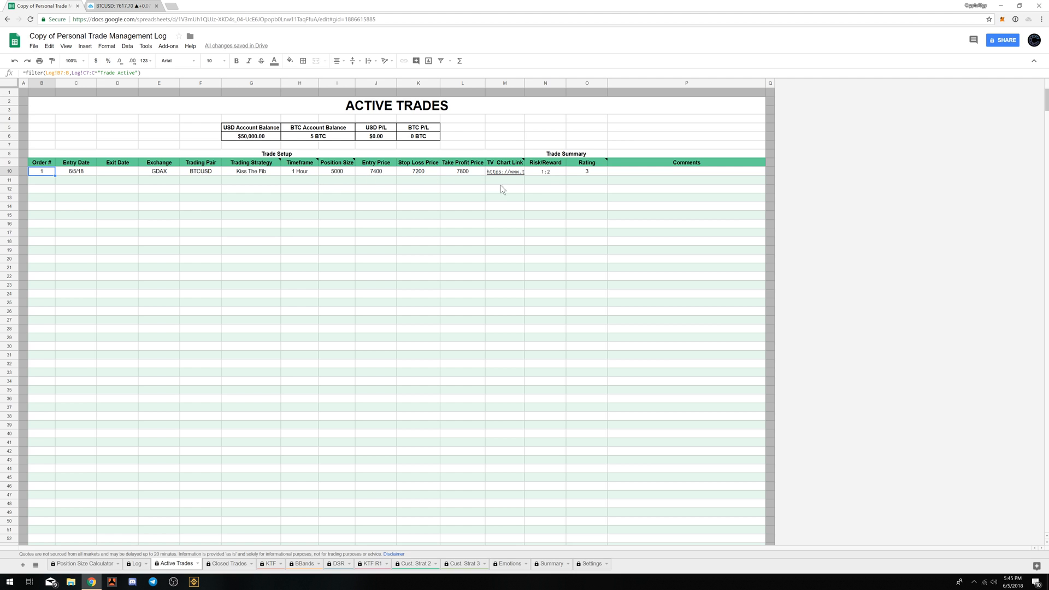
left_click(614, 173)
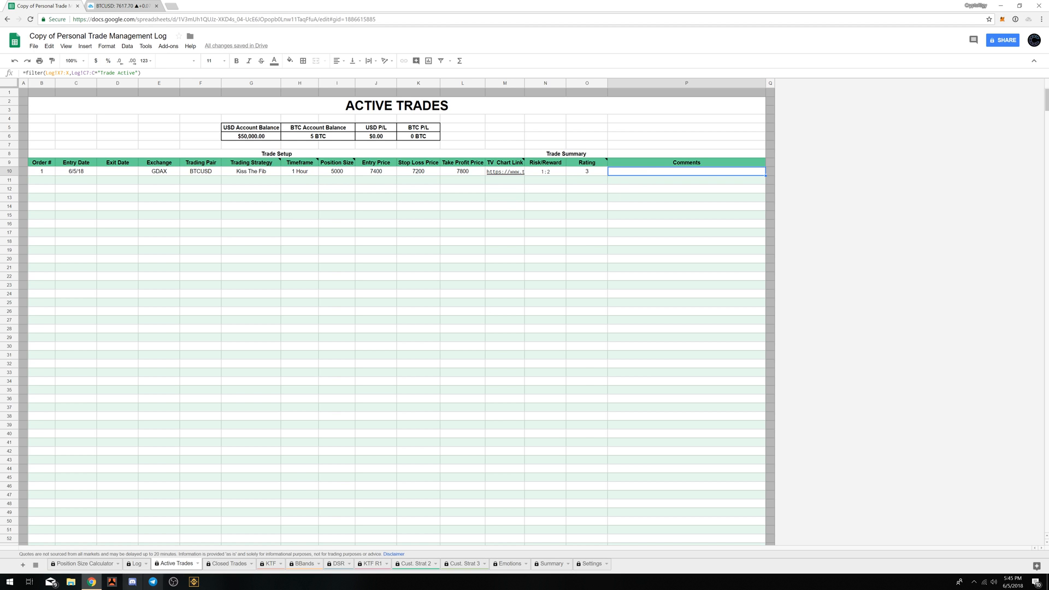
left_click(138, 563)
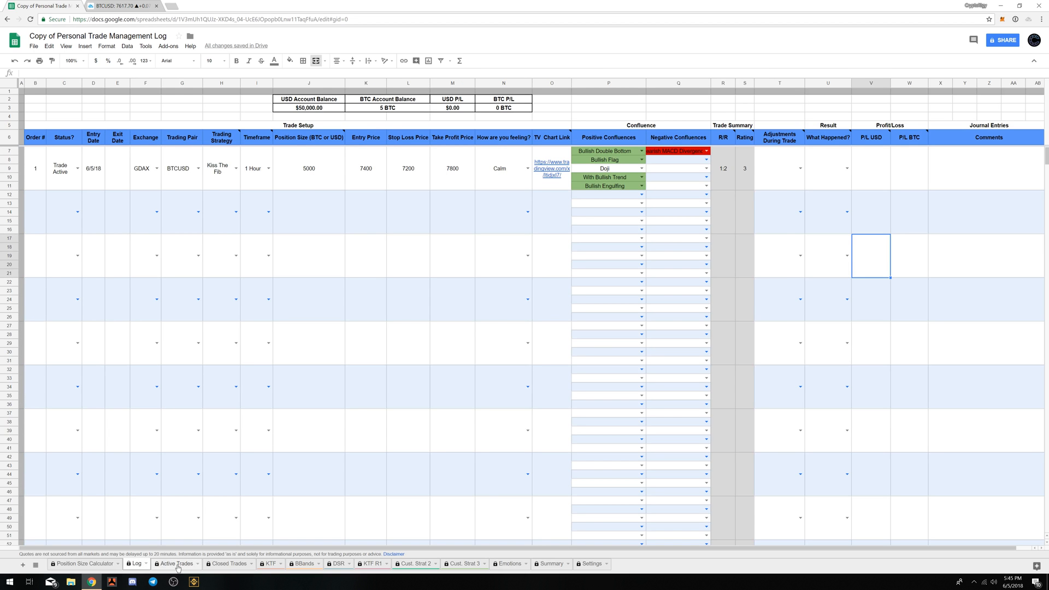
left_click(159, 564)
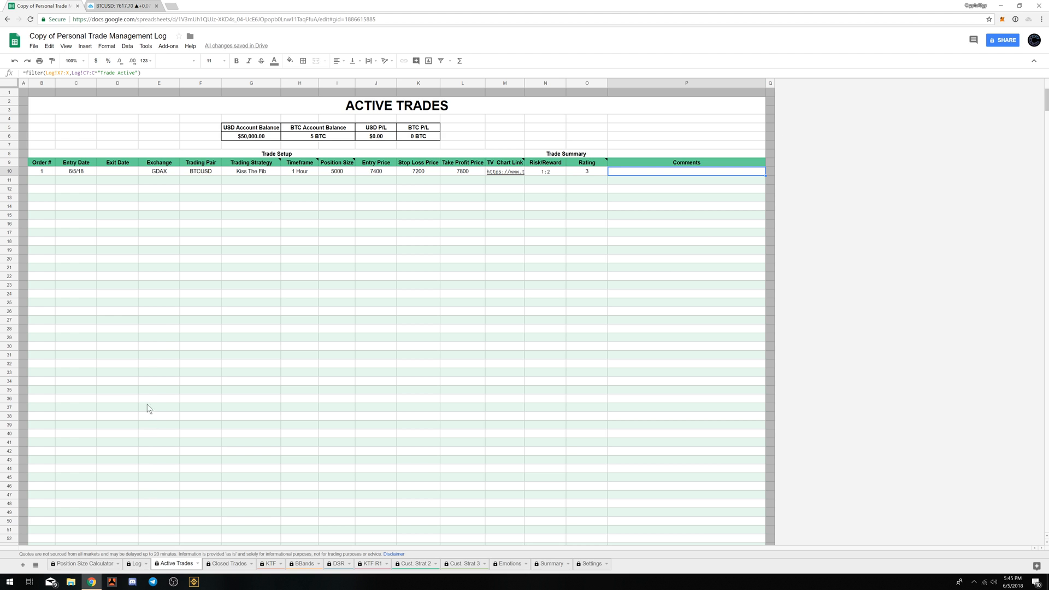
- On the Log sheet, mark the first trade as Trade Closed, with adjustments Didn't Touch and result TP Hit
left_click(132, 564)
left_click(77, 168)
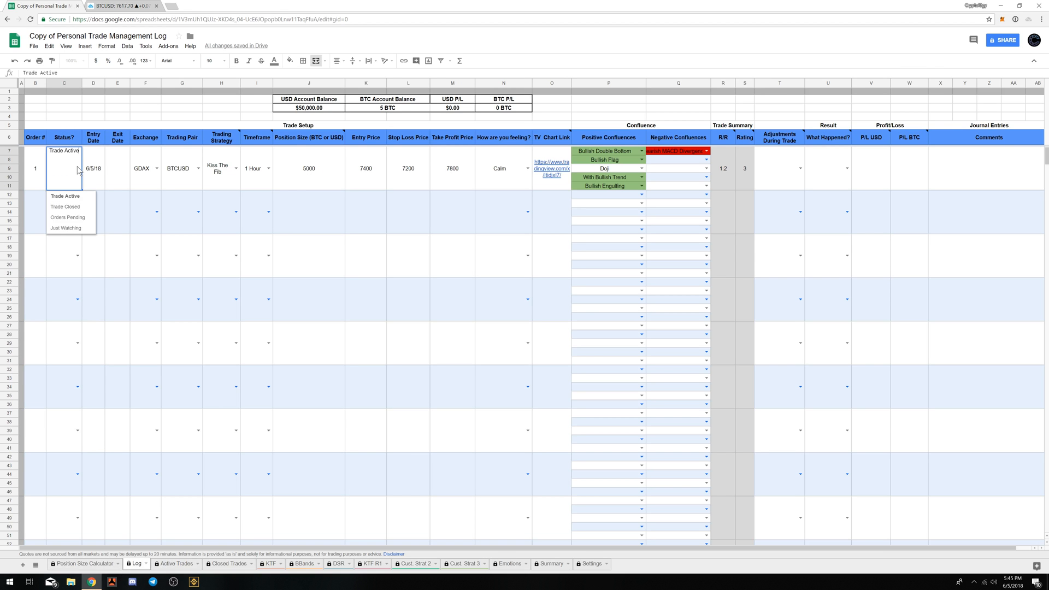
left_click(75, 212)
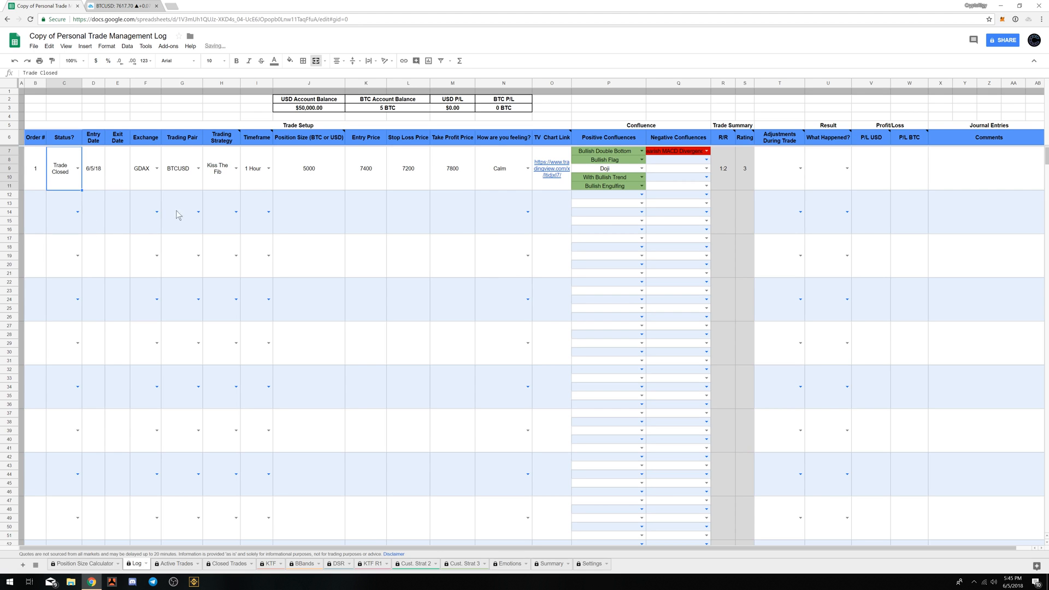
left_click(800, 169)
left_click(784, 196)
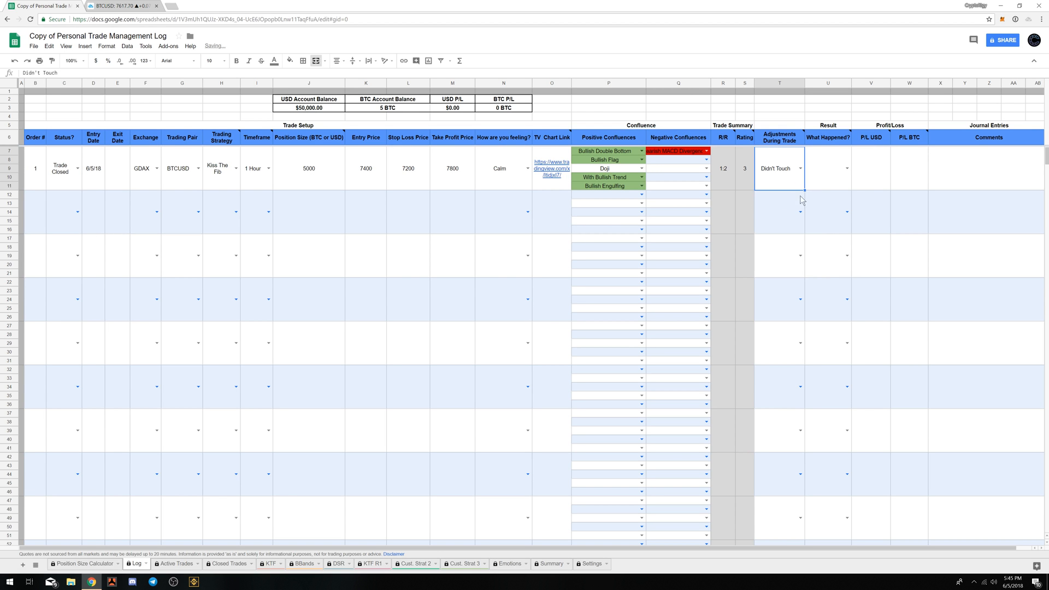
left_click(847, 169)
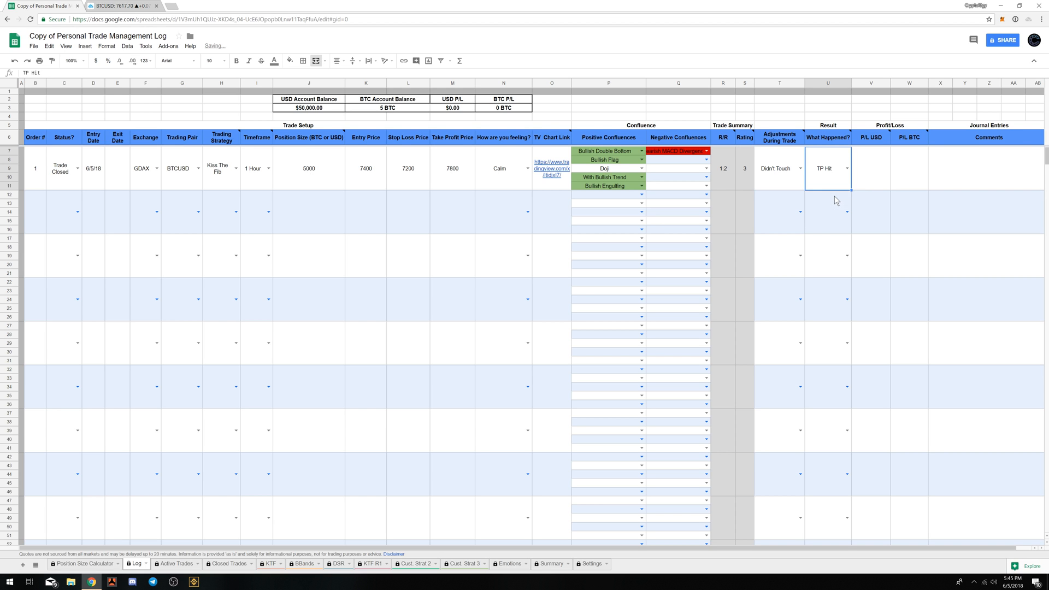
left_click(869, 173)
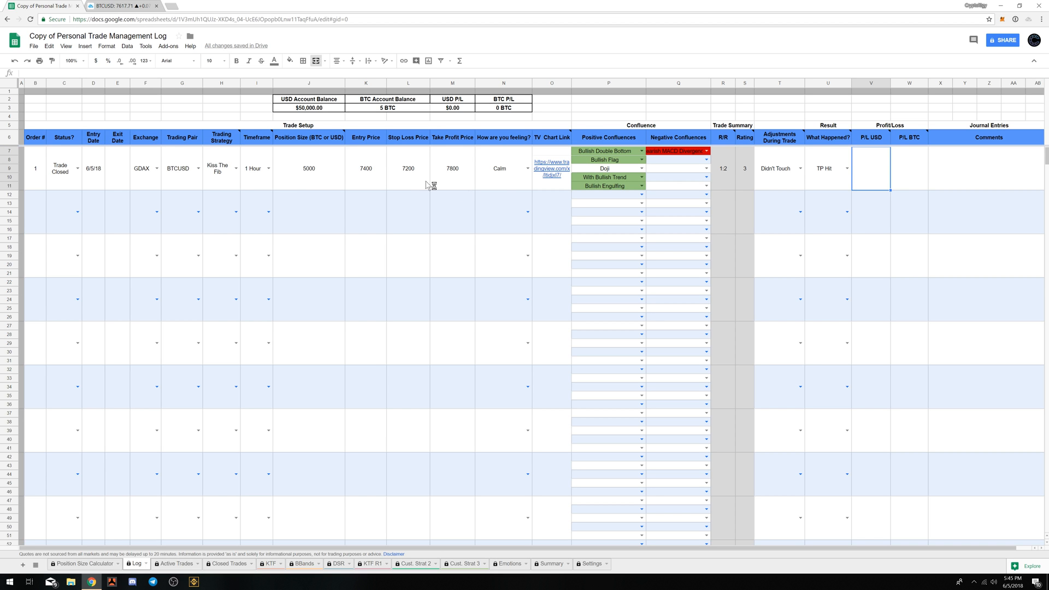
left_click(306, 164)
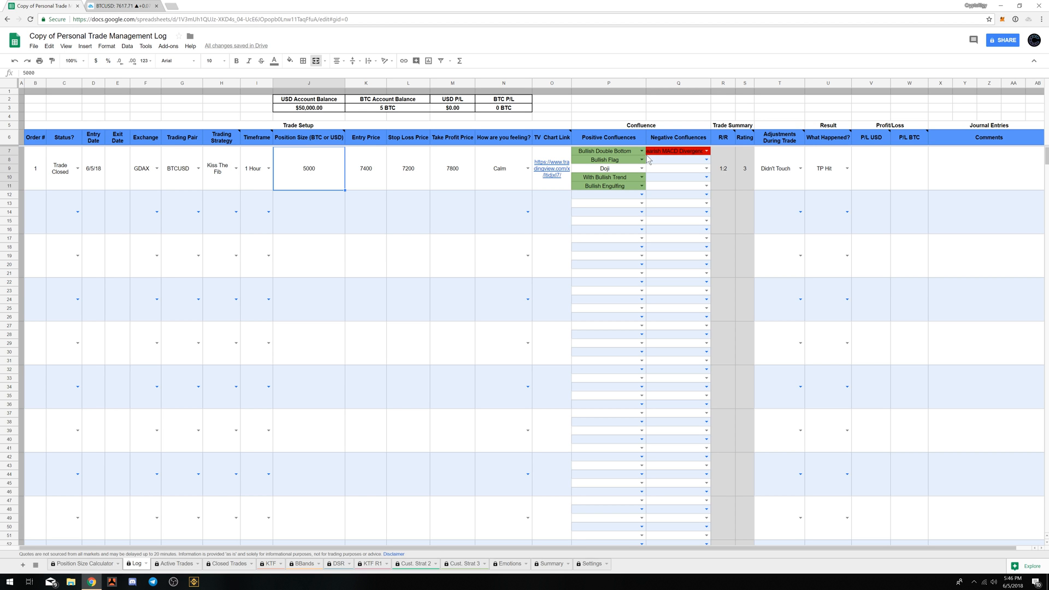
type("5")
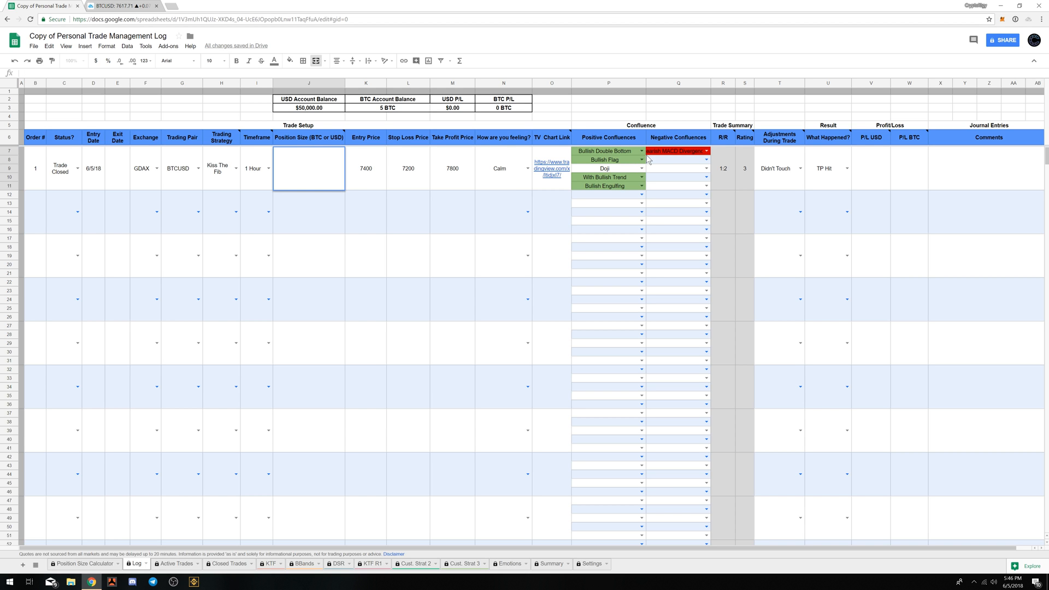
type("00")
key("Escape")
left_click(870, 185)
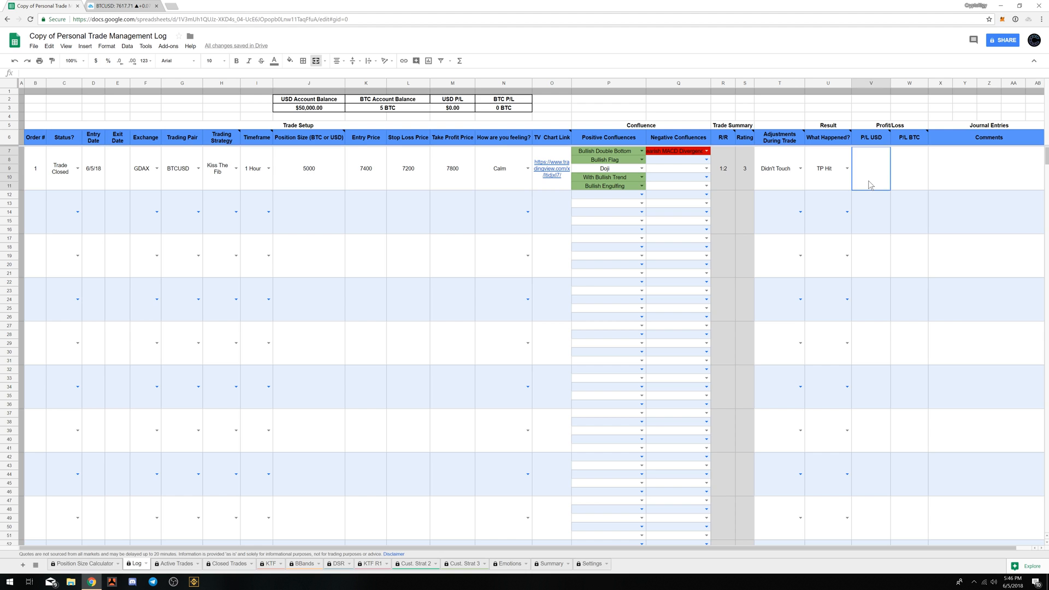
- Set the first trade's Position Size to 10000 on the Log sheet
left_click(313, 174)
type("1")
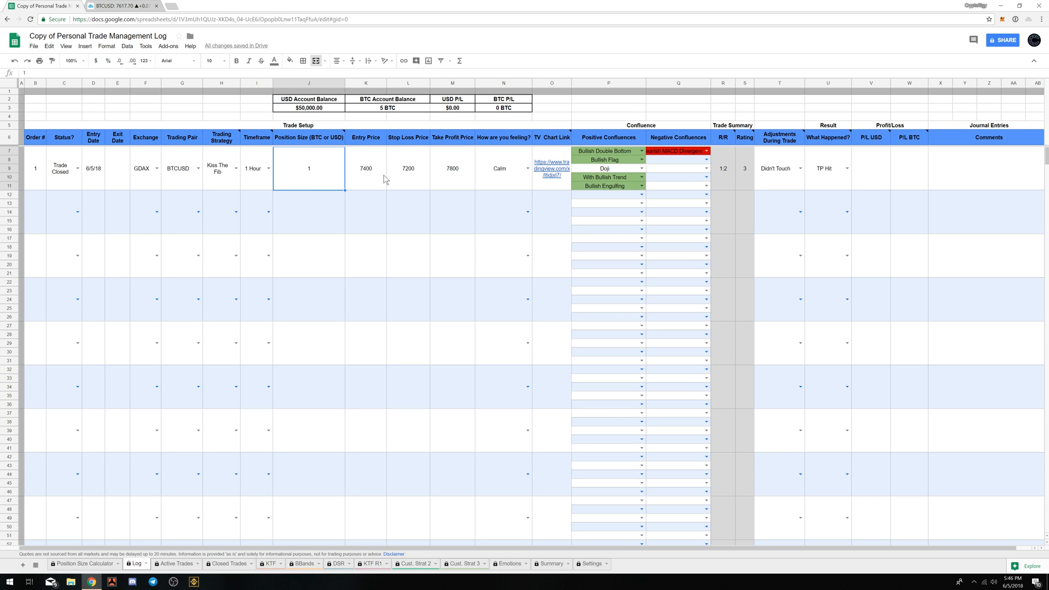
type("7400")
key("Return")
type("500")
key("BackSpace")
key("BackSpace")
key("BackSpace")
type("0")
type("10000")
key("Return")
- Enter 250 as the first trade's P/L USD
left_click(844, 174)
left_click(877, 166)
type("250")
key("Return")
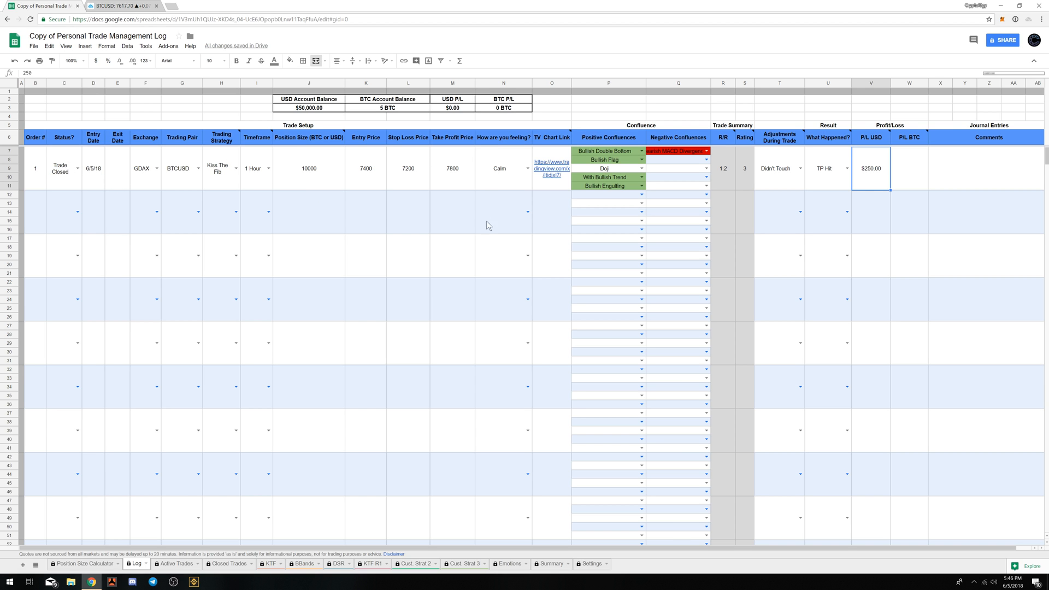
- Read the note on the Comments header and enter "Trade went as planned" as the first trade's comment
mouse_move(988, 138)
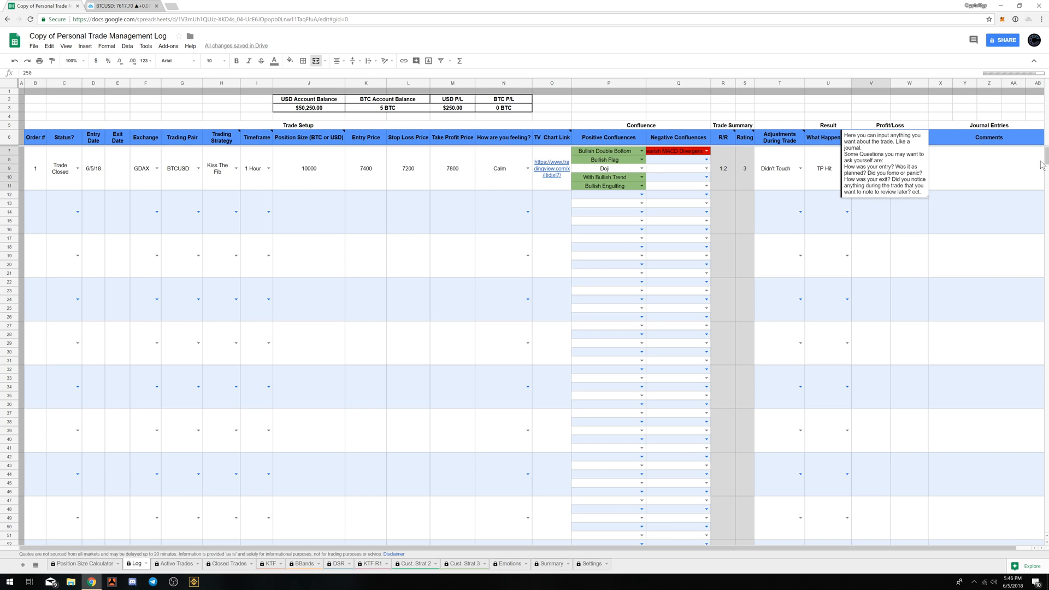
left_click(987, 153)
type("Trade went")
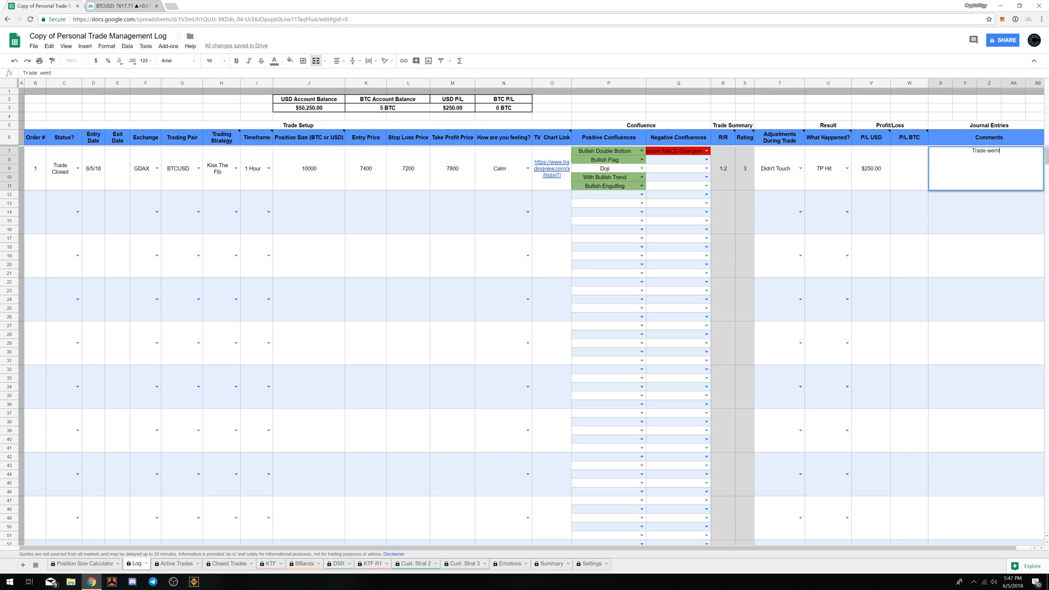
key("BackSpace")
key("BackSpace")
type("nt")
type(" as plamm")
key("BackSpace")
key("BackSpace")
type("nned")
key("Return")
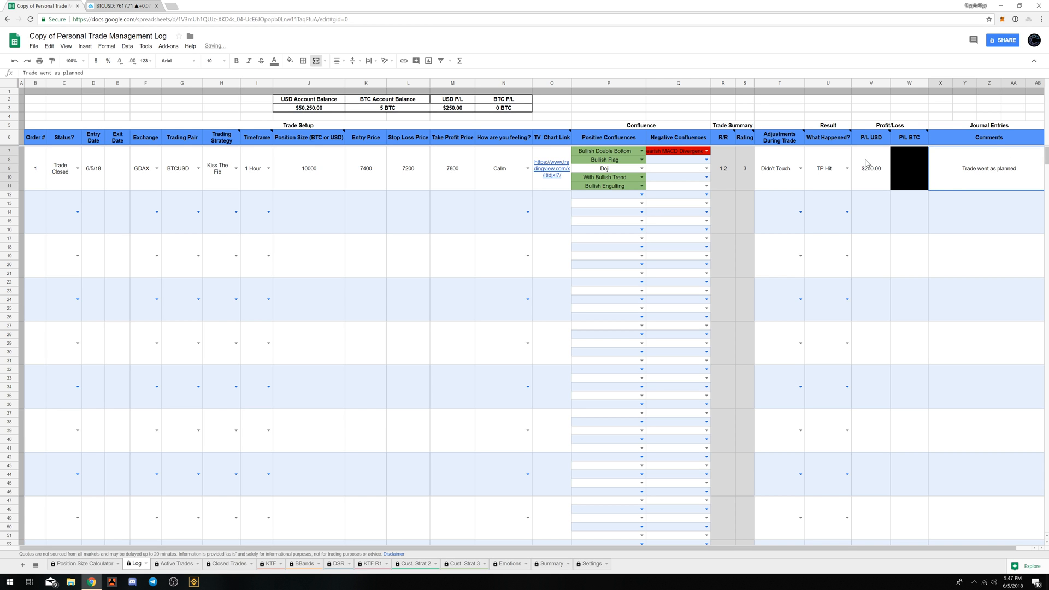
- Check the first trade's P/L BTC and Status cells, inspect the Active Trades sheet, and return to the Log sheet
left_click(911, 166)
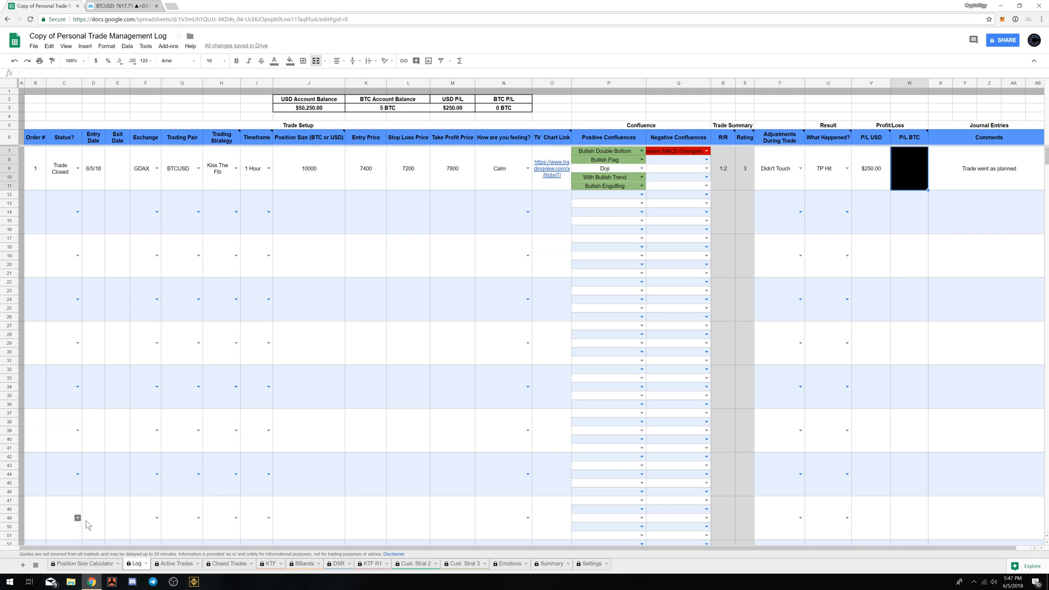
left_click(73, 158)
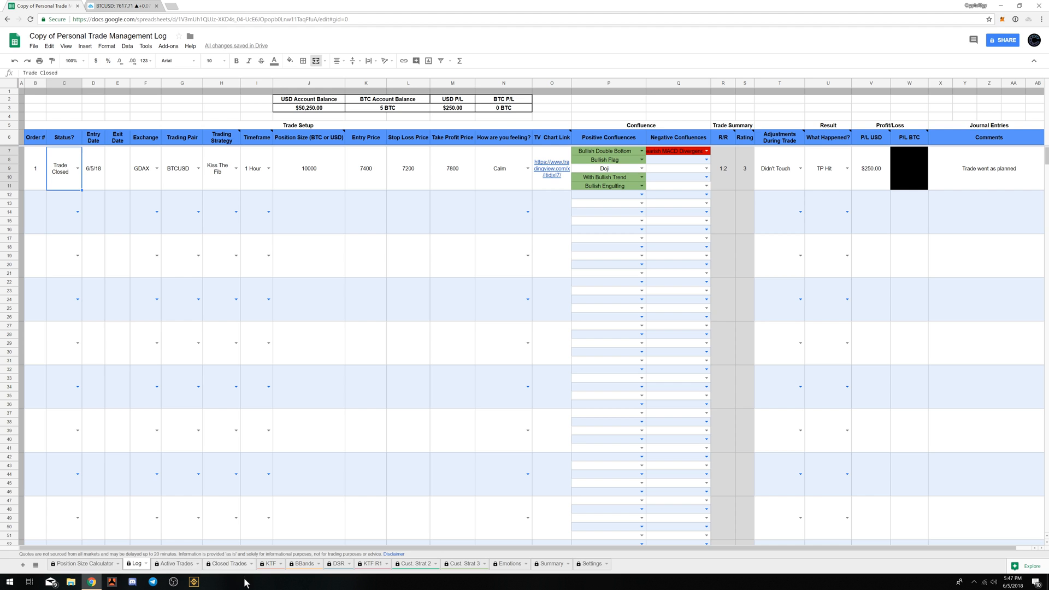
left_click(173, 563)
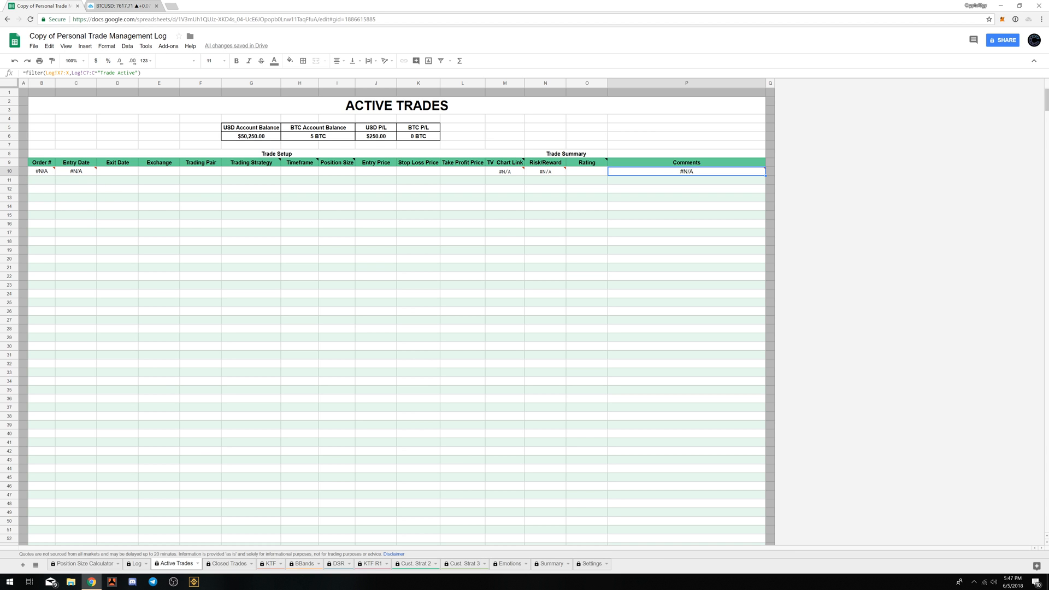
left_click(135, 563)
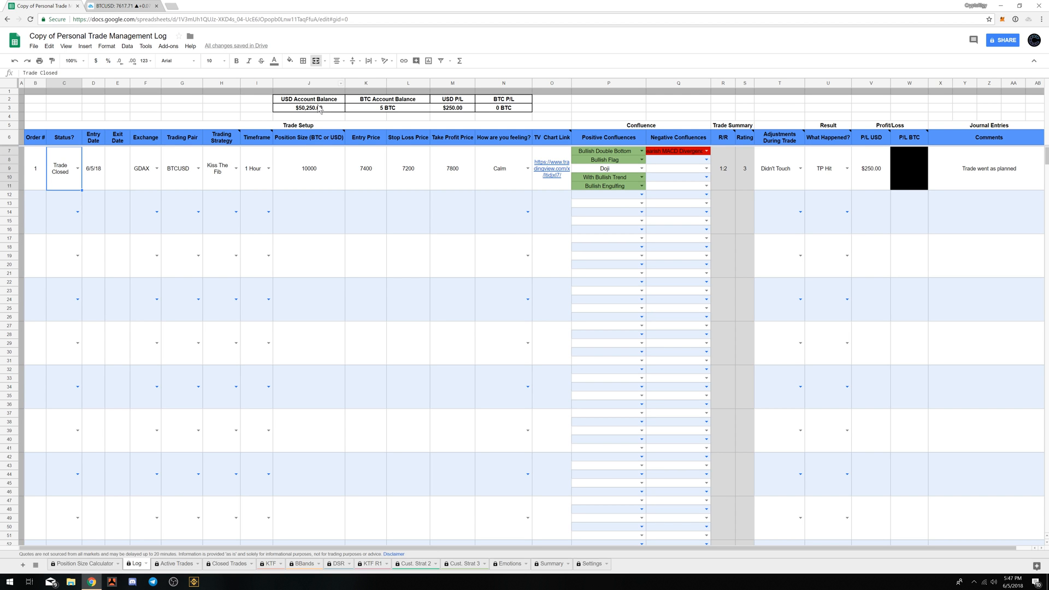
- Check the first trade's P/L USD and the USD Account Balance, and review the Active Trades and Closed Trades sheets
left_click(873, 173)
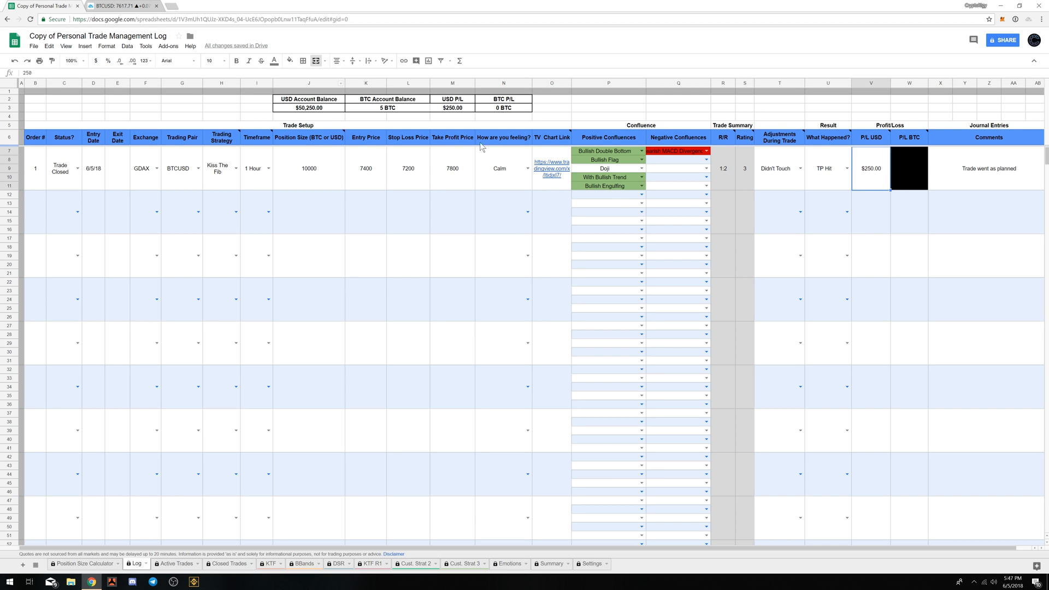
left_click(303, 109)
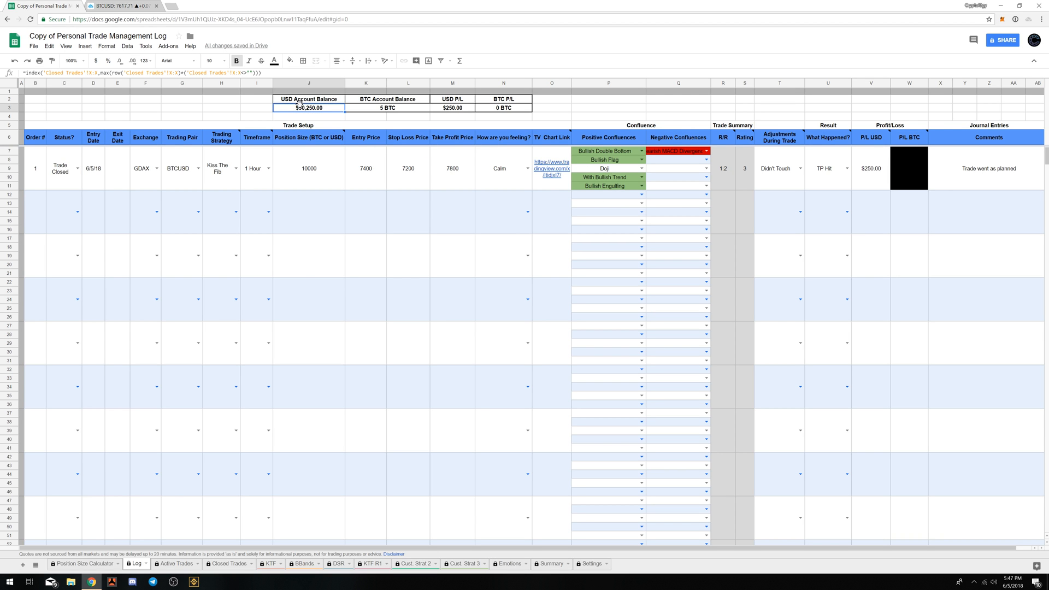
left_click(182, 565)
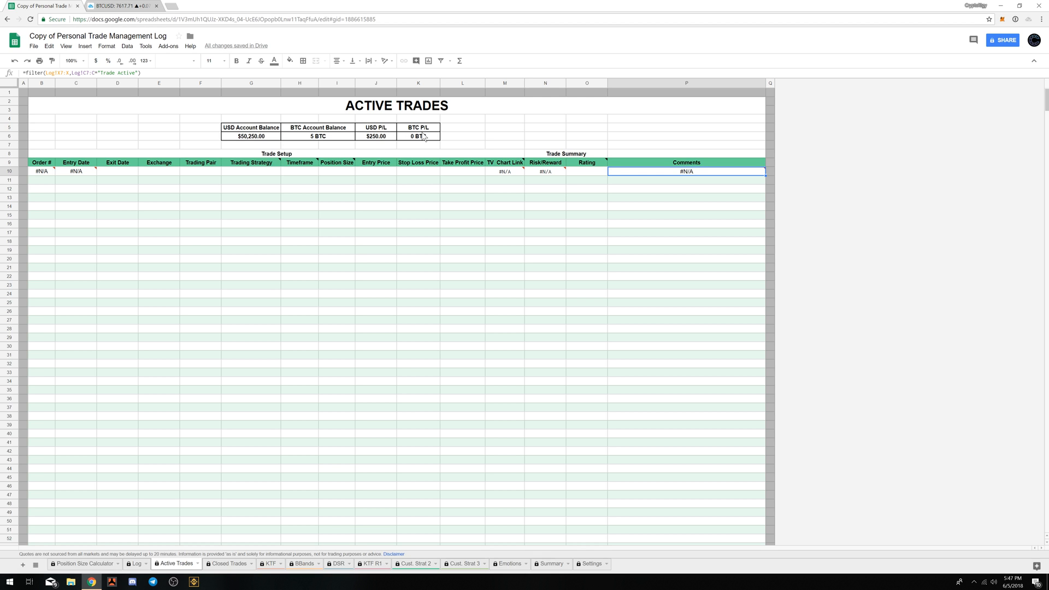
left_click(217, 567)
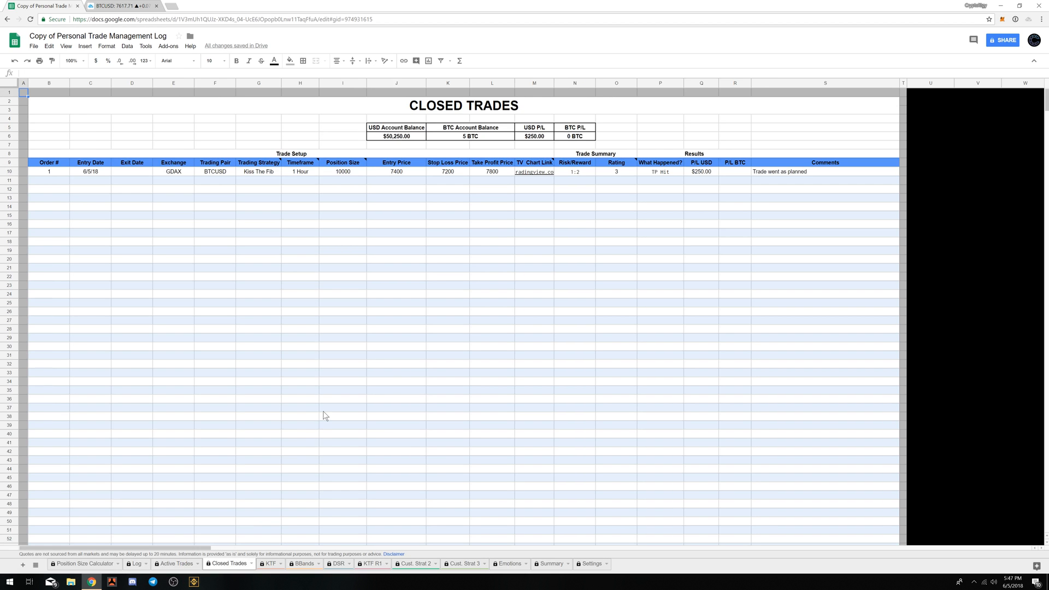
left_click(323, 410)
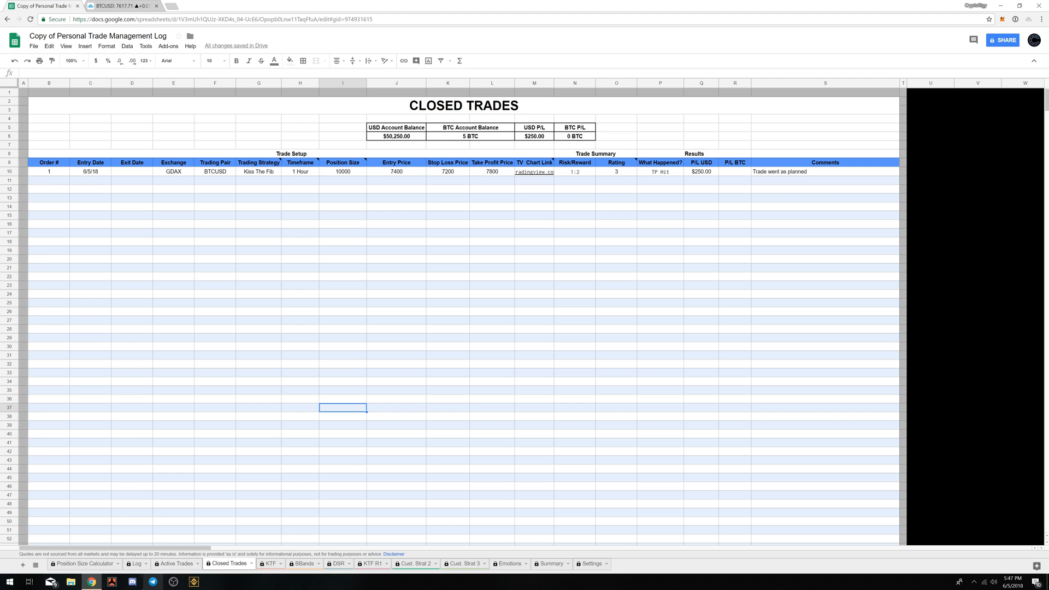
- Enter 6/5/18 as the first trade's Exit Date on the Log sheet
left_click(136, 563)
left_click(125, 161)
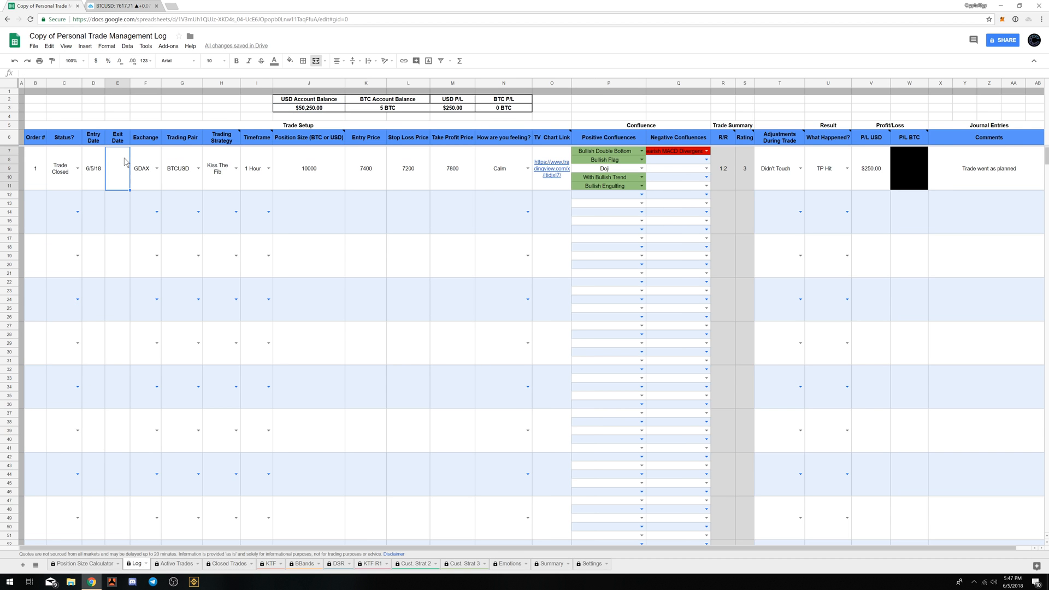
type("6/5/")
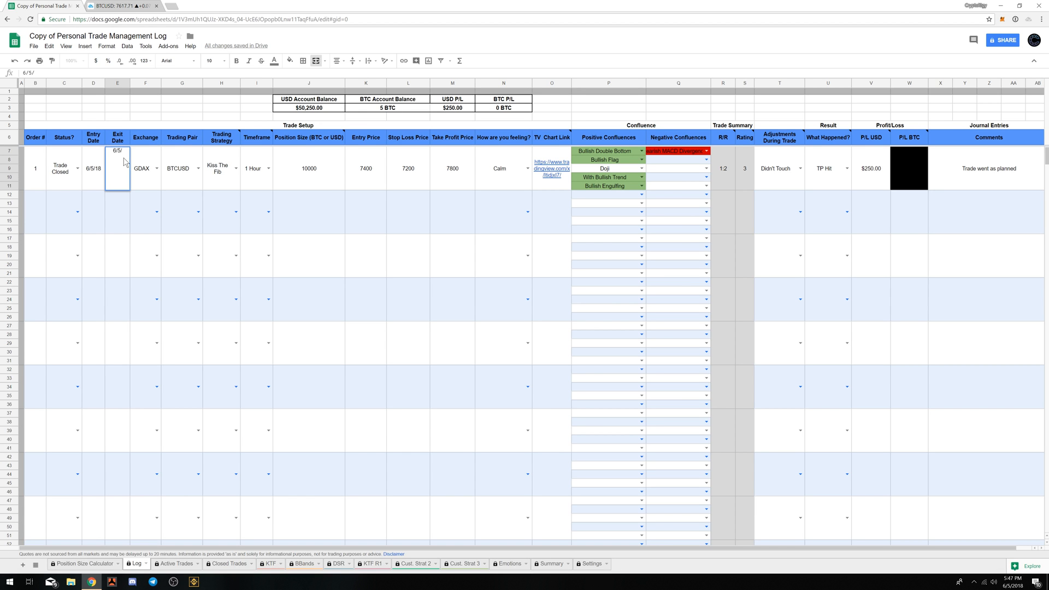
type("18")
key("Return")
- Check the trade's listing on the Active Trades and Closed Trades sheets and return to the Log sheet
left_click(170, 563)
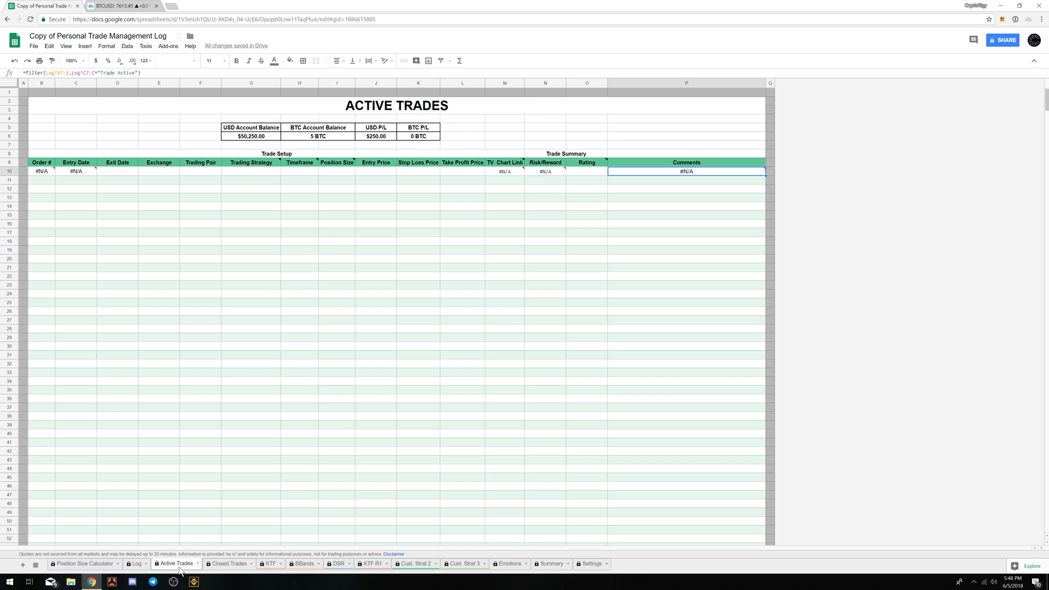
left_click(223, 567)
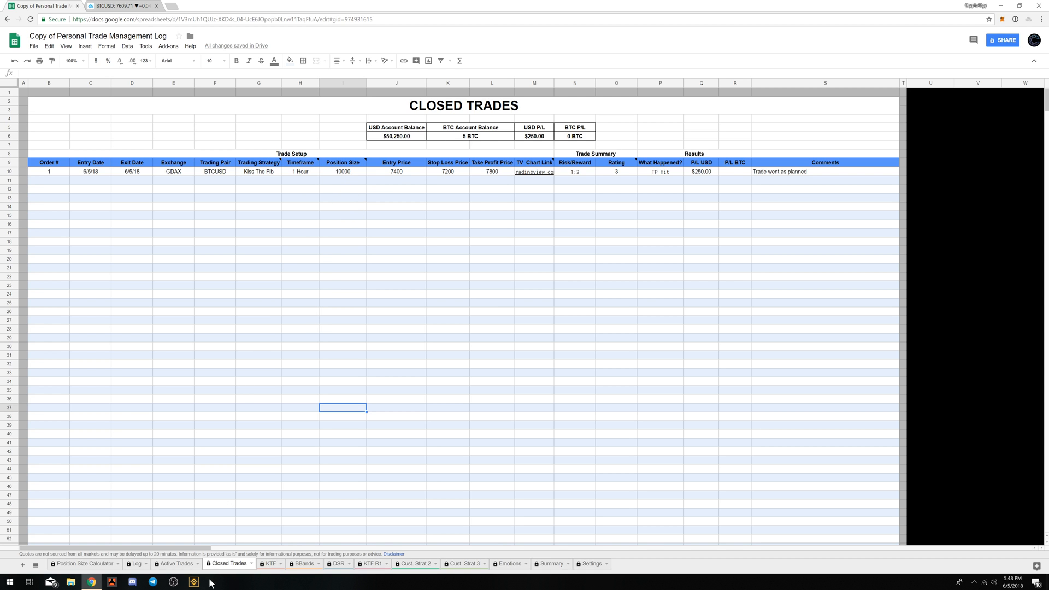
left_click(136, 563)
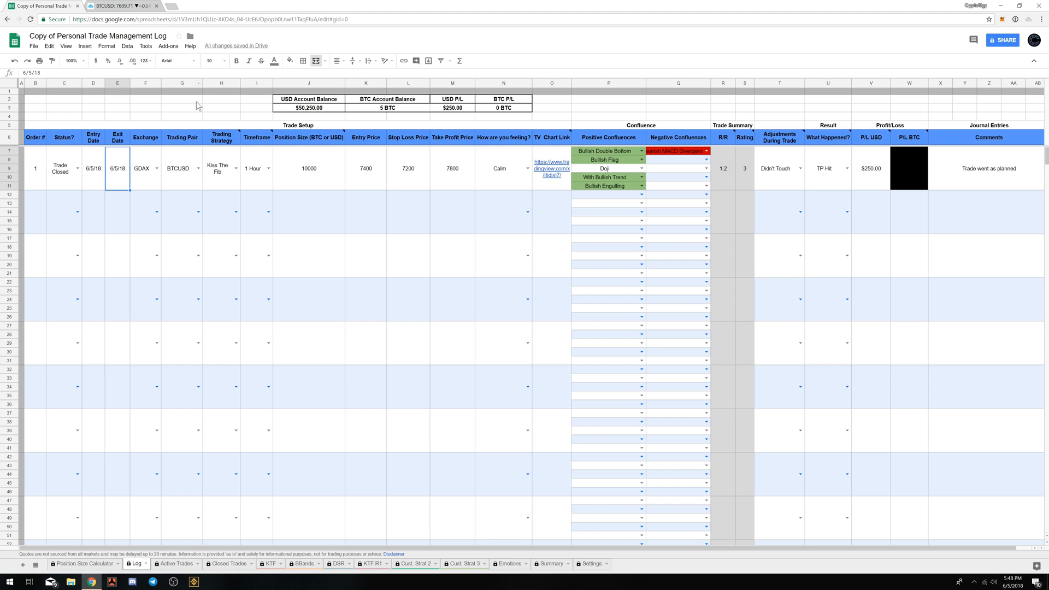
- Examine the Kiss The Fib statistics on the KTF sheet, checking Profit/Loss $ and Number of Trades in the Summary
left_click(272, 564)
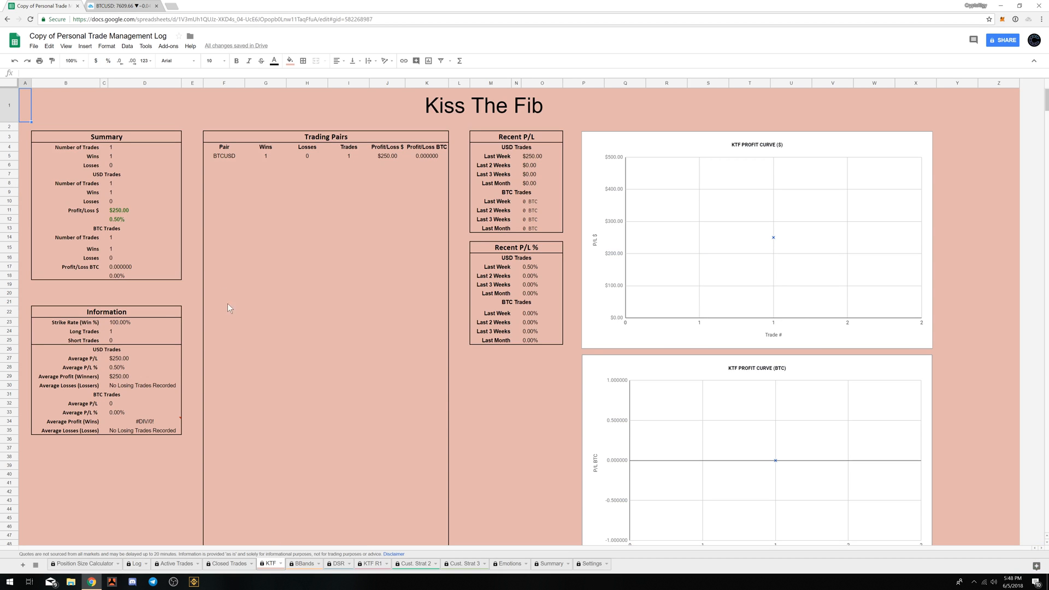
left_click(120, 210)
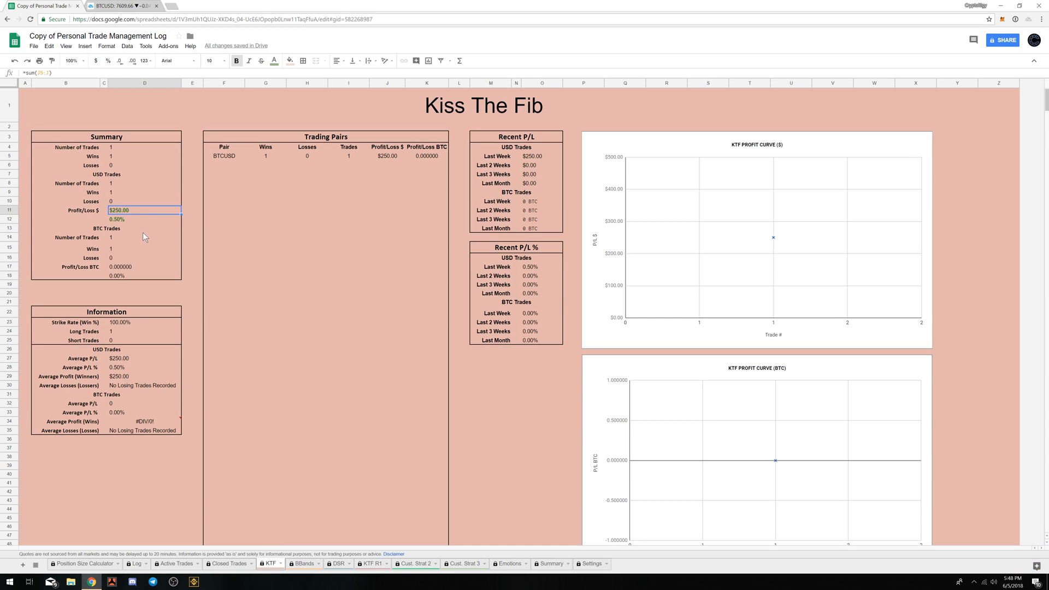
left_click(142, 222)
left_click(149, 210)
left_click(125, 149)
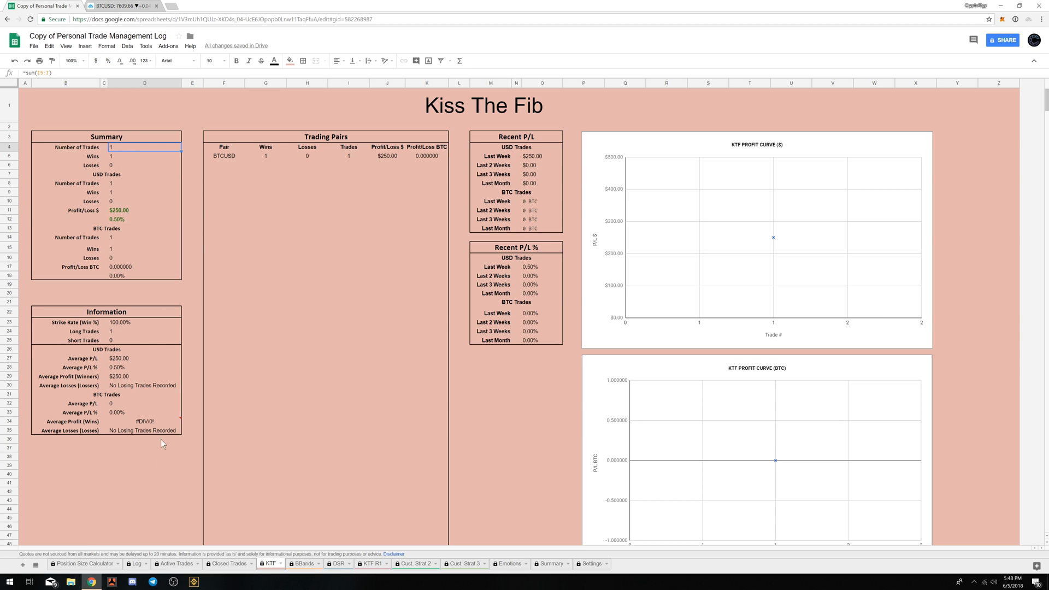
- Fill the complete first trade entry on the Log sheet down through row 76 to create sample trades 2 to 14
left_click(83, 563)
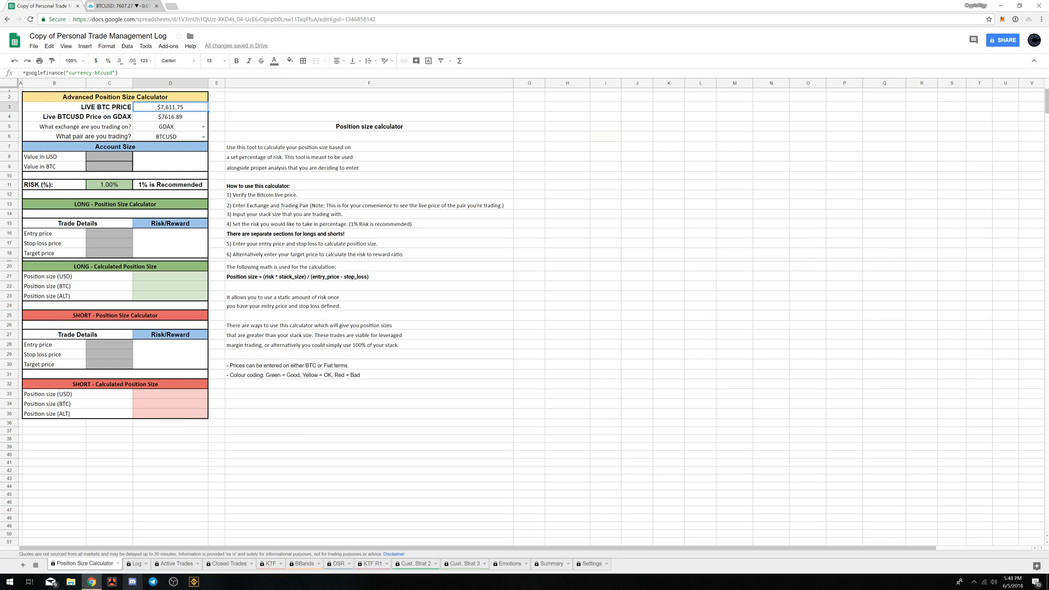
left_click(136, 563)
left_click_drag(37, 167, 939, 154)
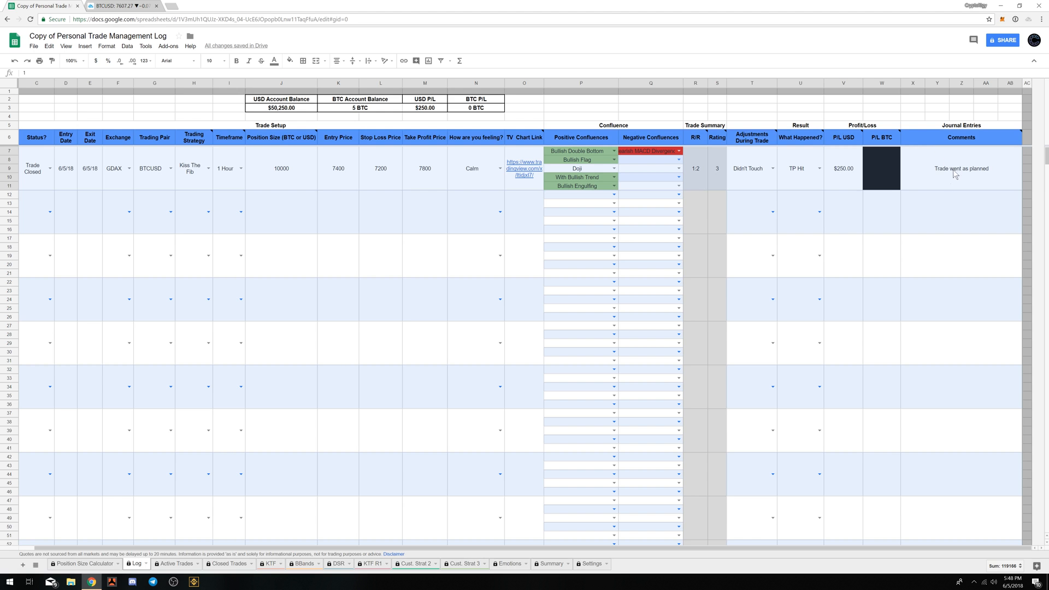
left_click(925, 239)
left_click_drag(952, 168, 22, 169)
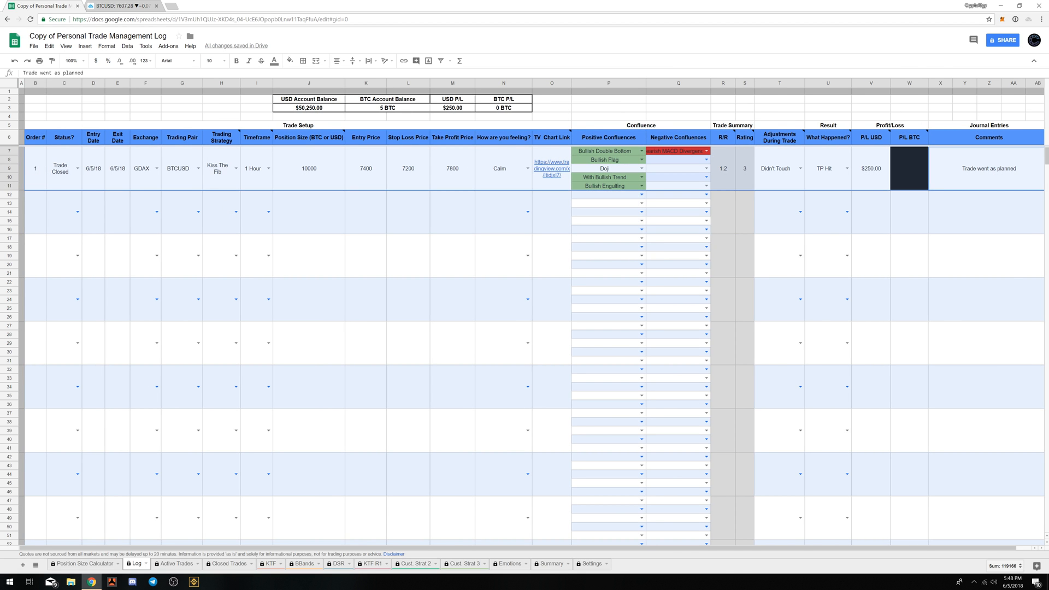
left_click_drag(674, 548, 765, 541)
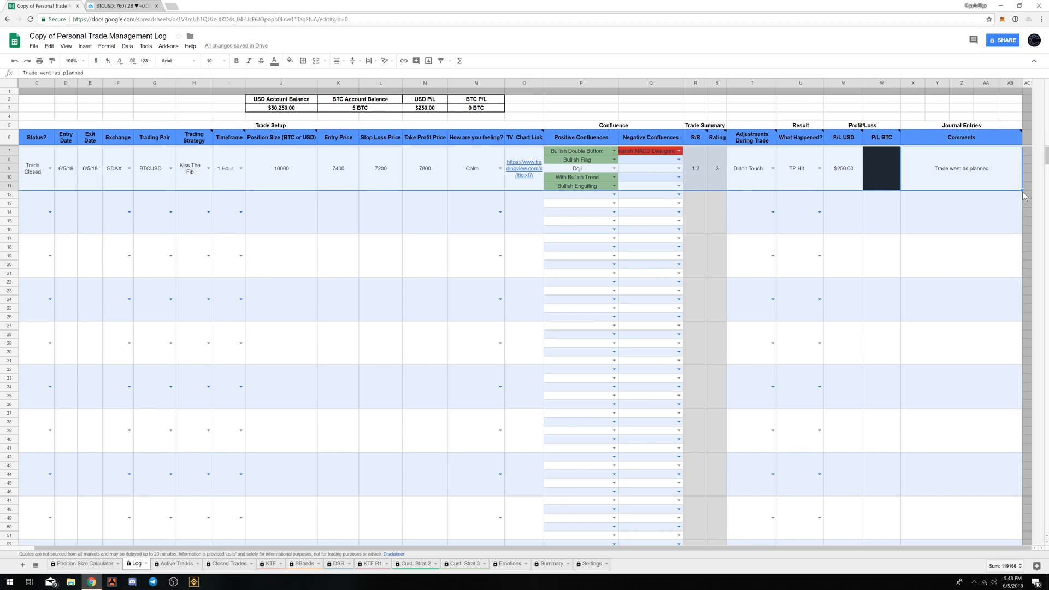
left_click_drag(1023, 195, 990, 435)
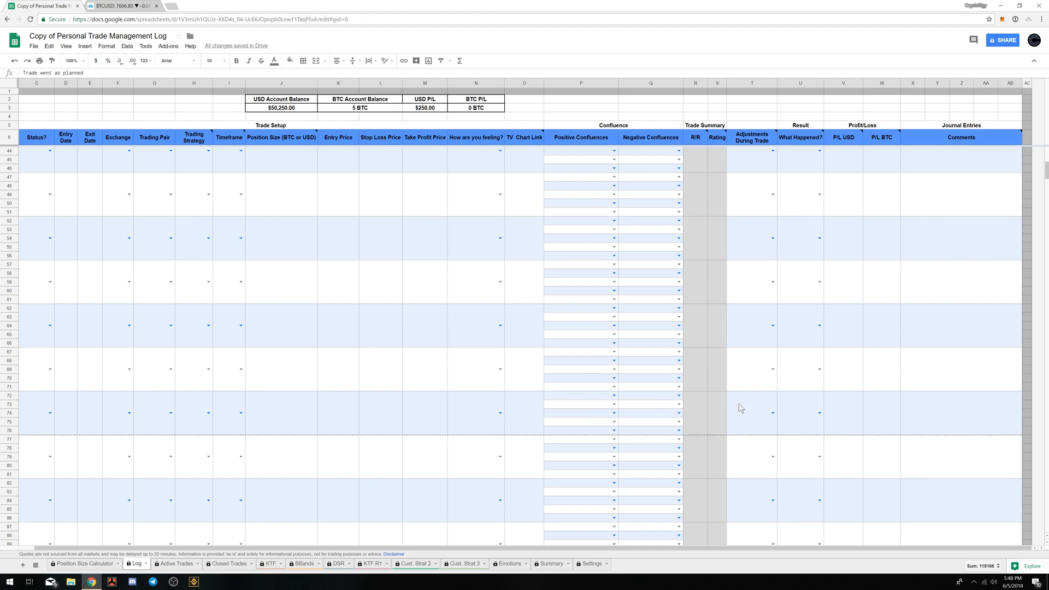
left_click_drag(747, 406, 747, 408)
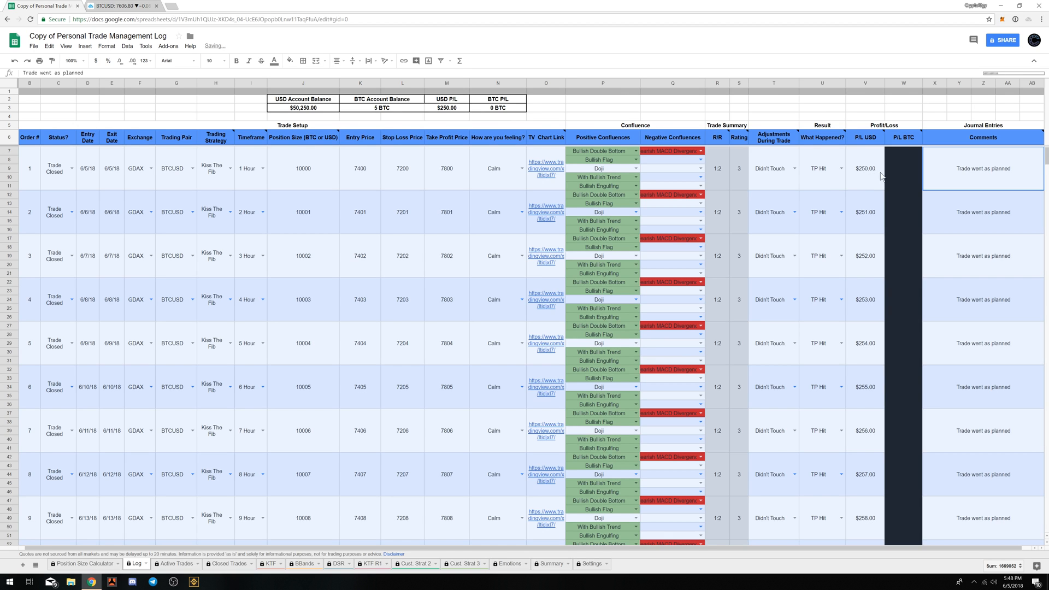
- Set What Happened? to Stop Loss Hit for trades 3, 6 and 10
left_click(841, 232)
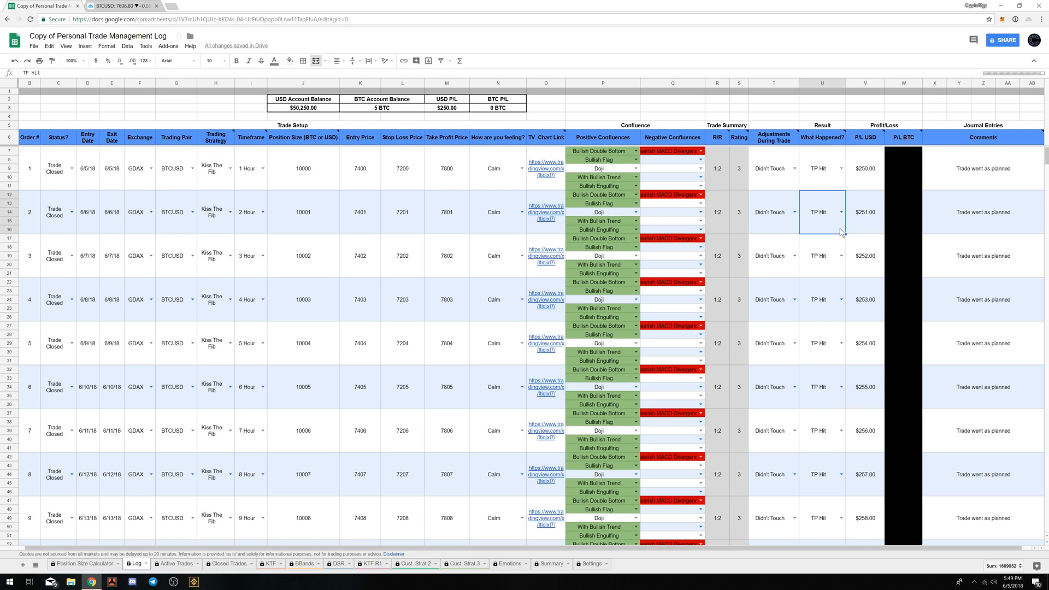
left_click(835, 260)
left_click(819, 294)
left_click(841, 387)
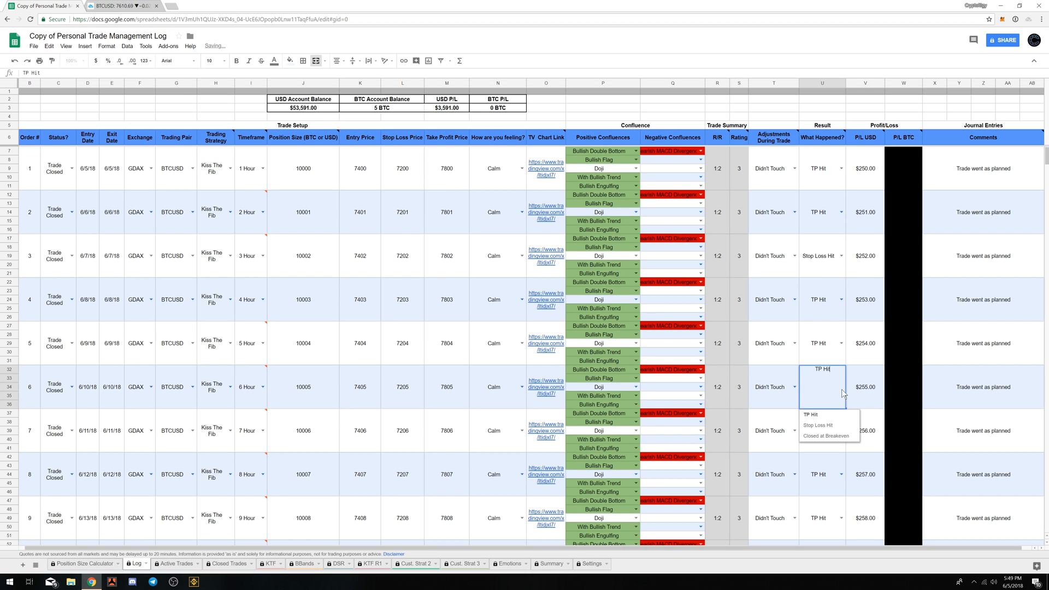
left_click(830, 425)
scroll(831, 430, "down", 5)
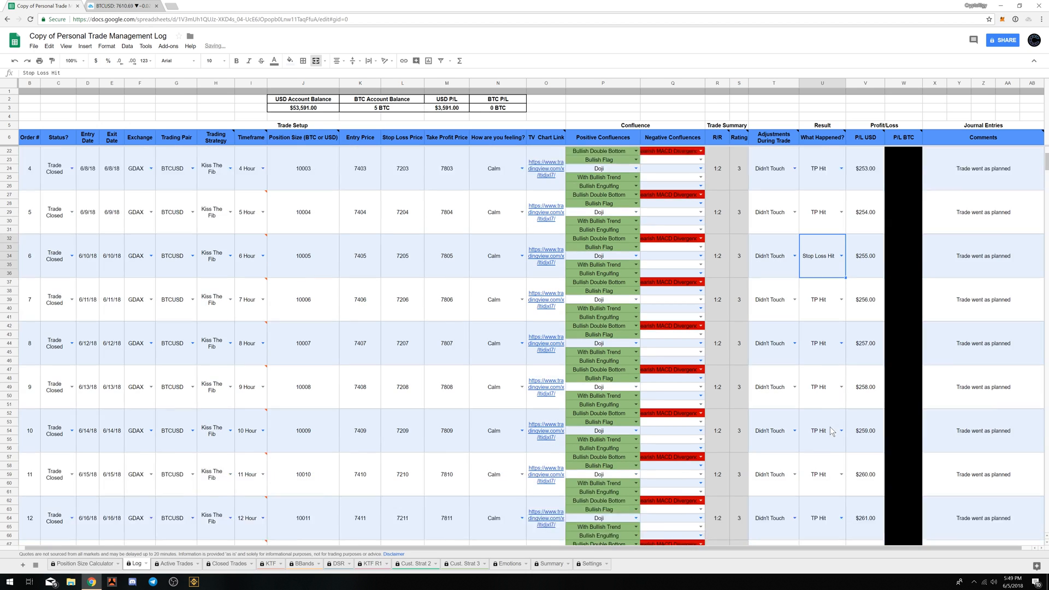
left_click(841, 404)
left_click(830, 442)
- Set What Happened? to Closed at Breakeven for trade 14
scroll(828, 449, "down", 4)
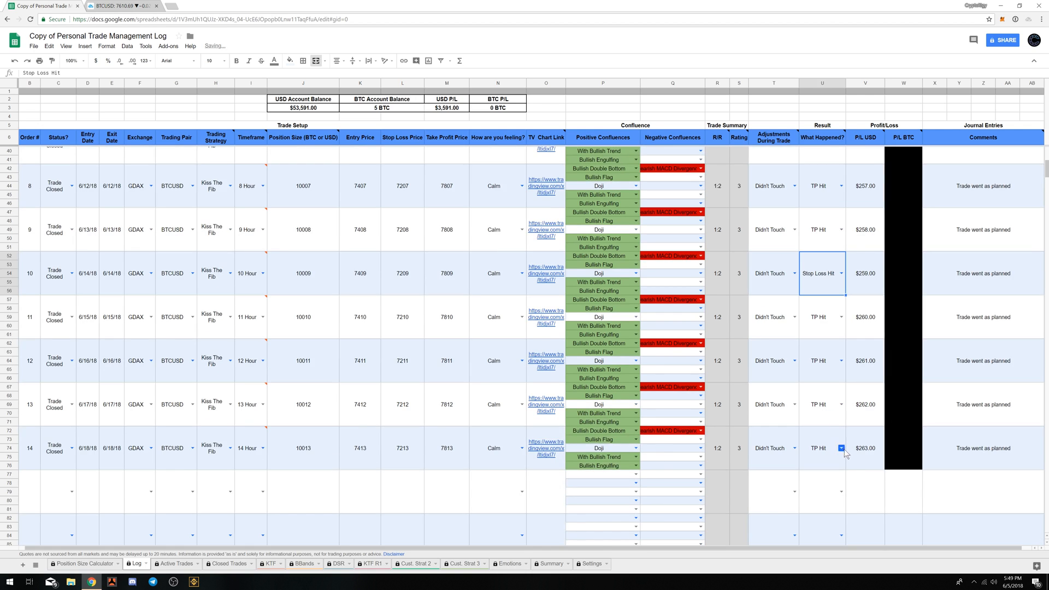
left_click(841, 447)
left_click(827, 496)
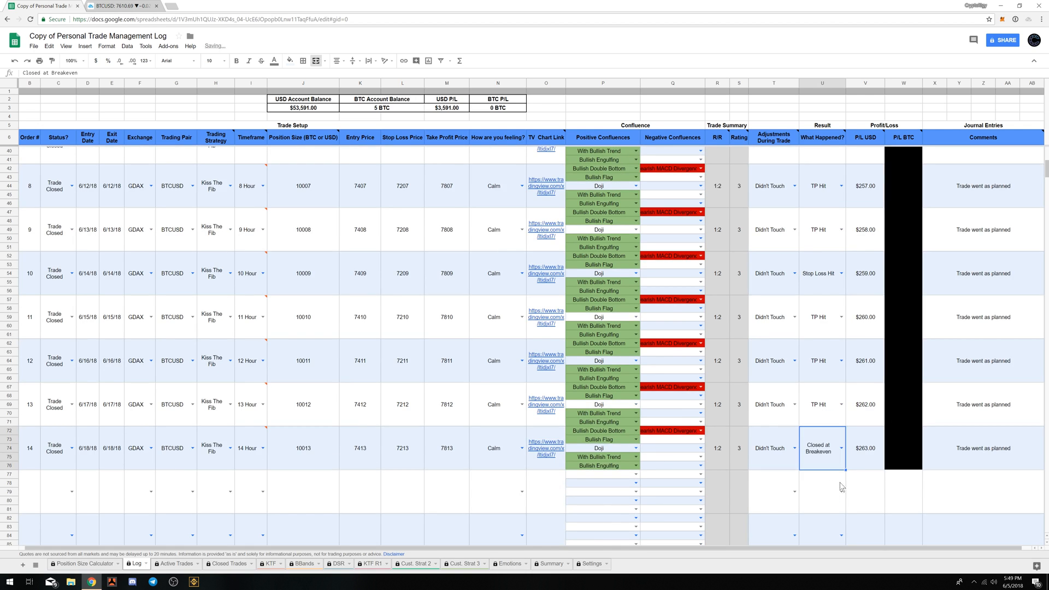
- Try to fill the first trade's Timeframe down to the second trade
scroll(869, 442, "up", 2)
scroll(868, 442, "up", 8)
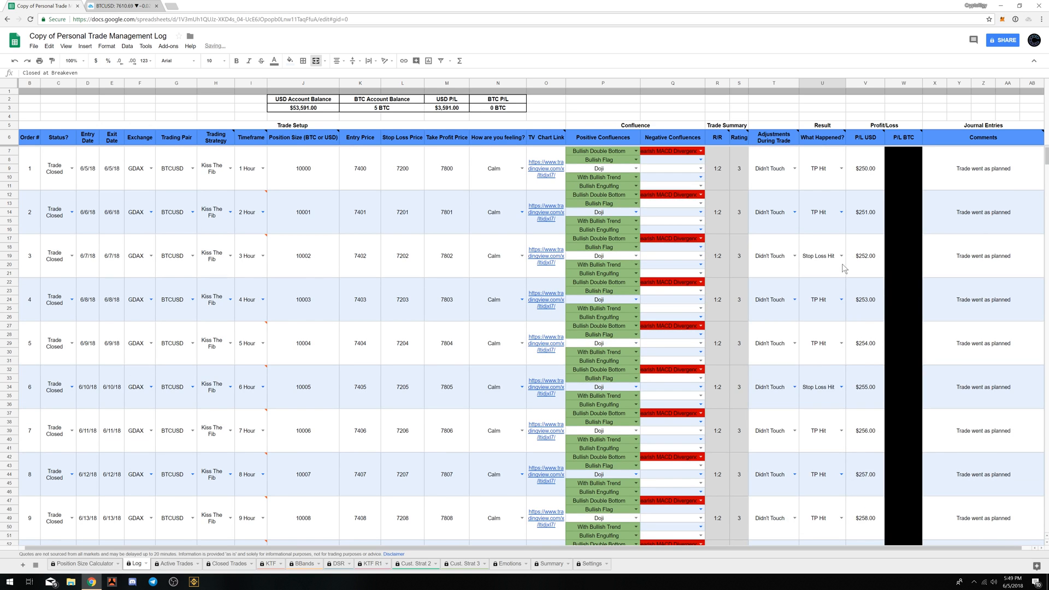
scroll(844, 361, "down", 5)
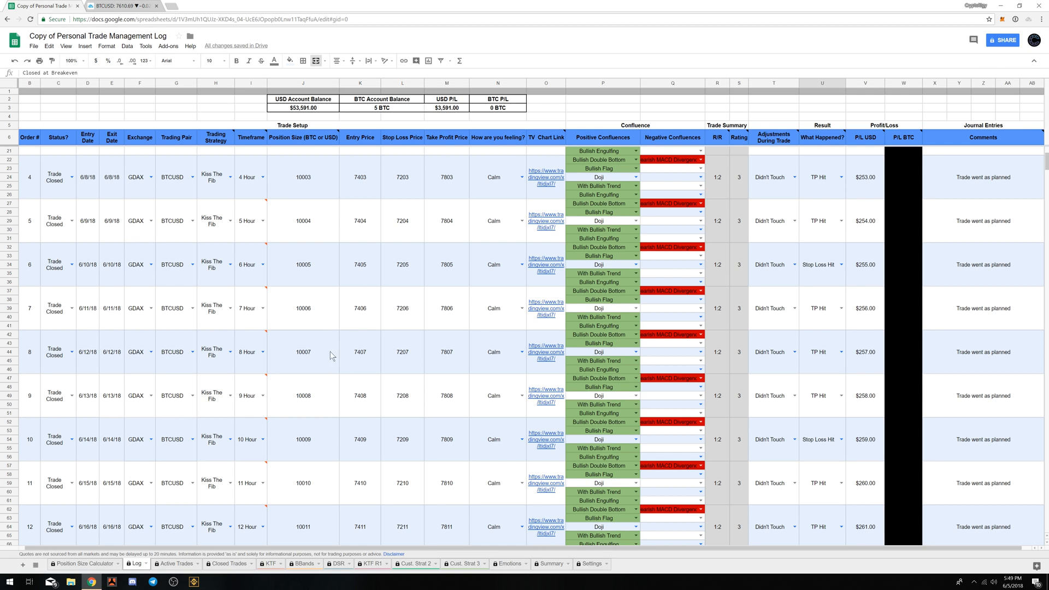
scroll(373, 386, "up", 5)
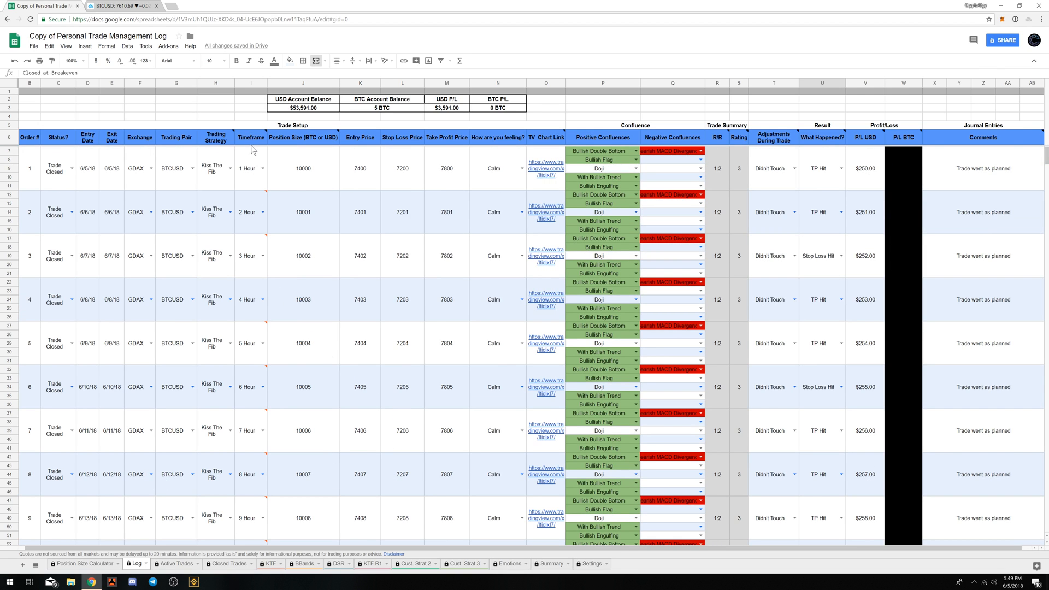
left_click(266, 185)
left_click_drag(265, 189, 266, 233)
left_click(309, 213)
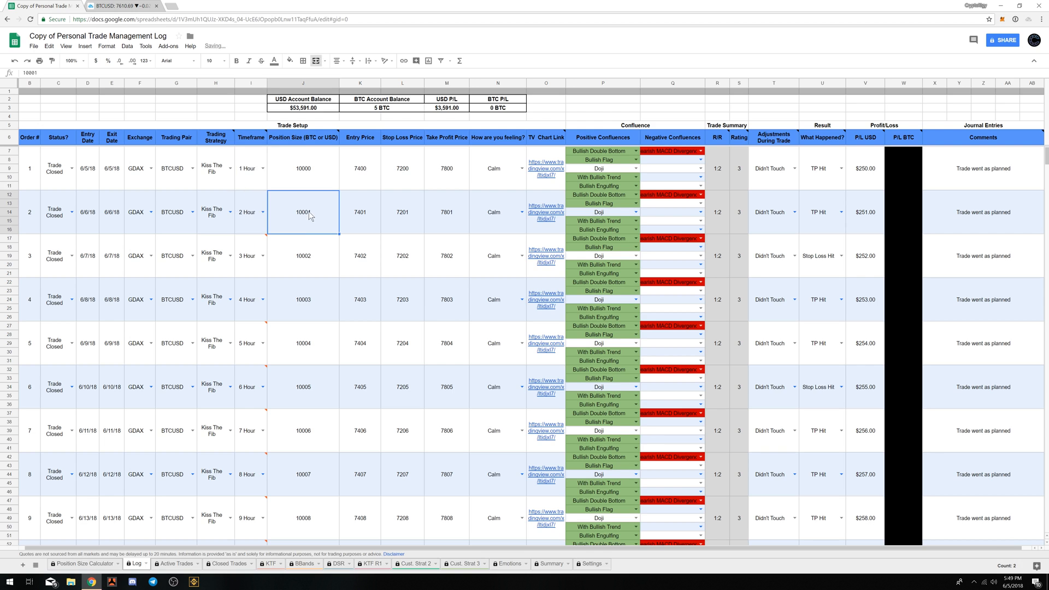
left_click(246, 211)
left_click_drag(249, 171, 250, 230)
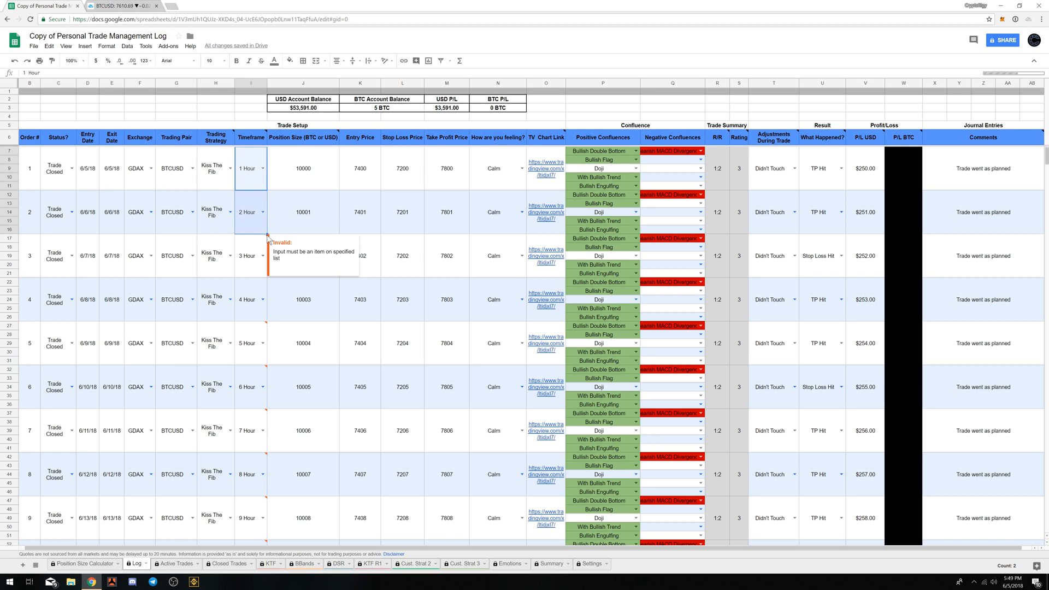
- Check the validation note on the third trade's Timeframe and the options allowed for the first trade's Timeframe
left_click(261, 264)
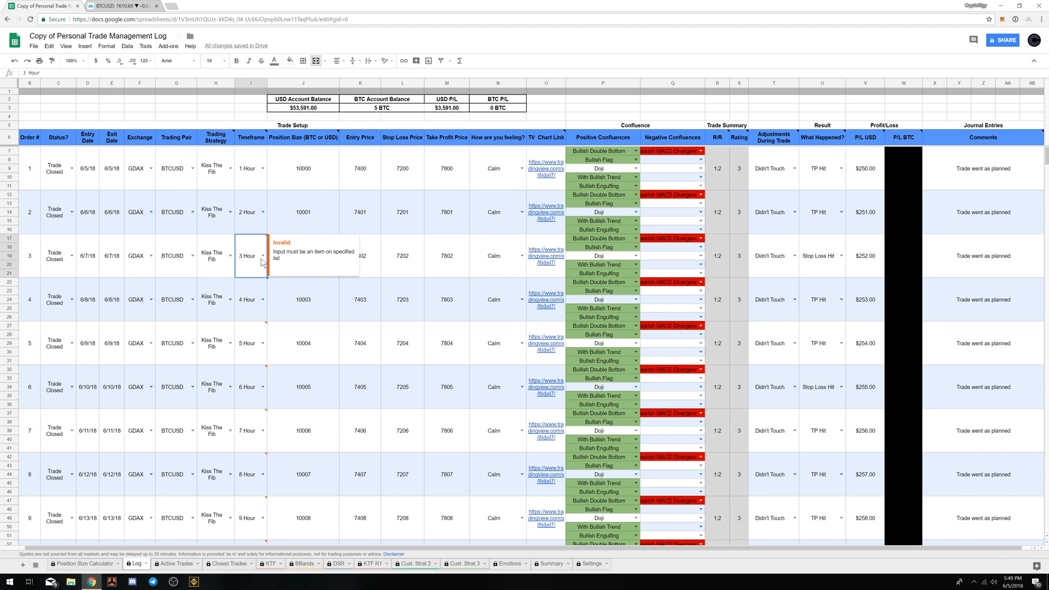
left_click(313, 185)
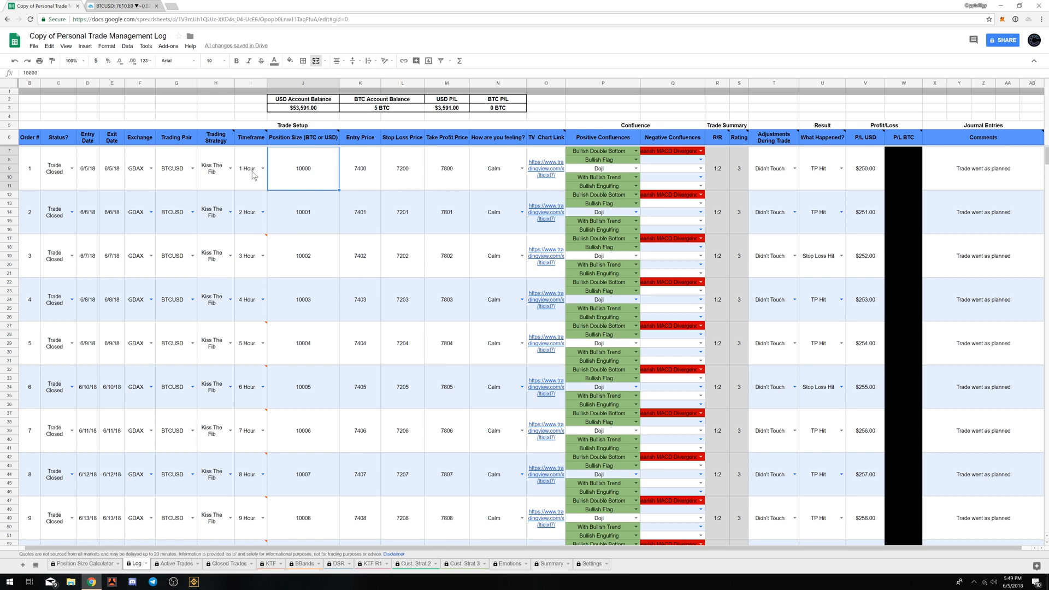
left_click(262, 168)
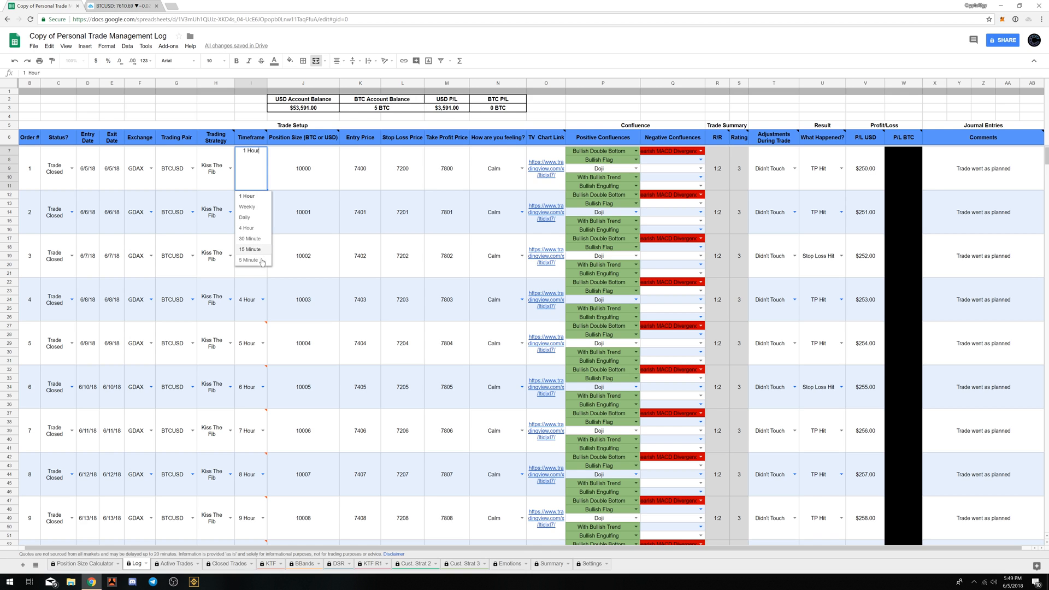
key("Escape")
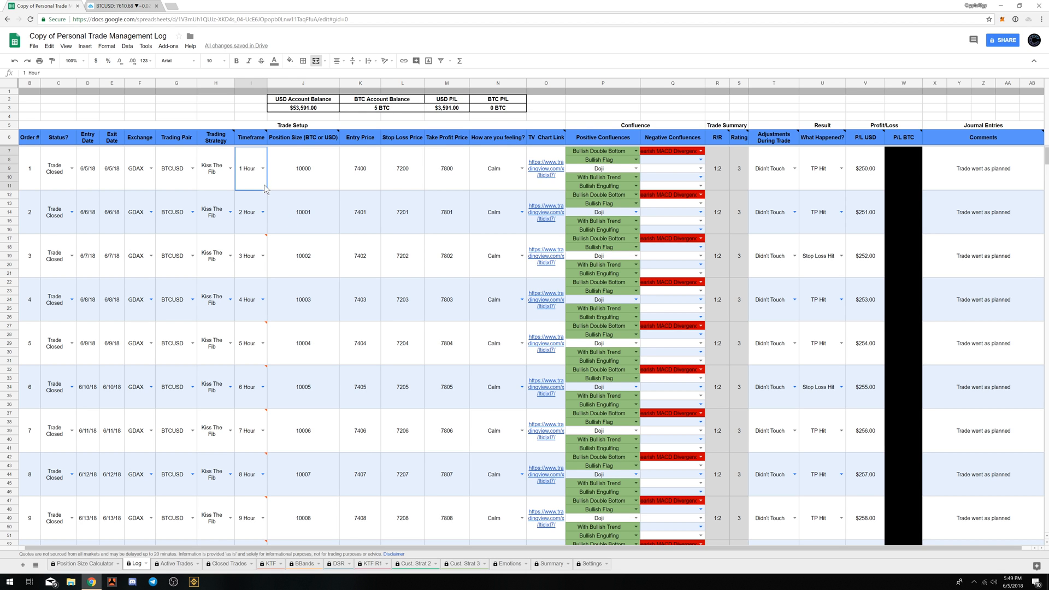
- Copy the first trade's 1 Hour Timeframe into the Timeframe of trades 2 through 6
key("ctrl+c")
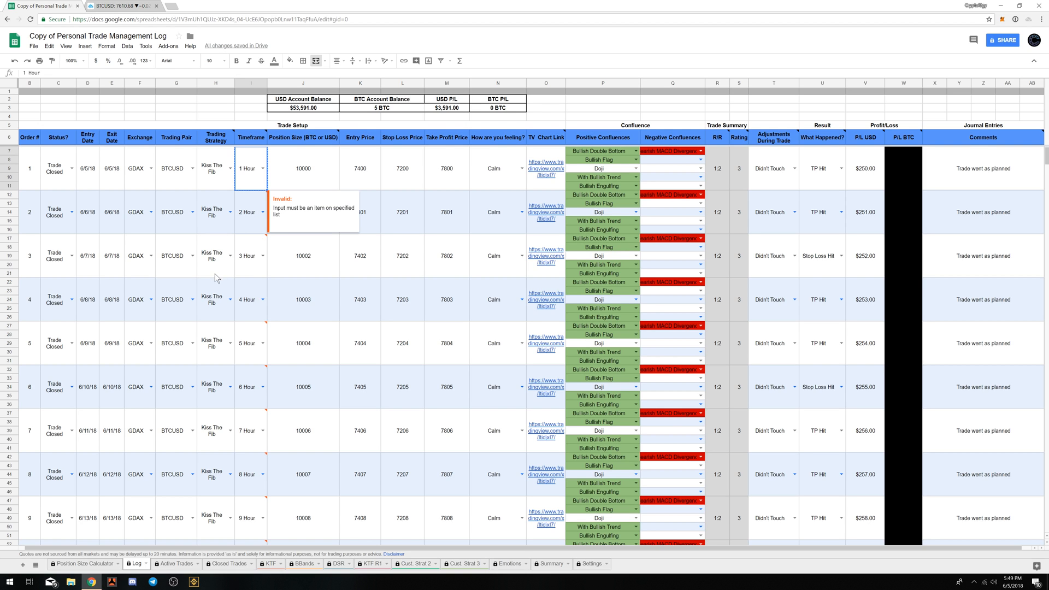
left_click(236, 225)
key("ctrl+v")
left_click(249, 256)
key("ctrl+v")
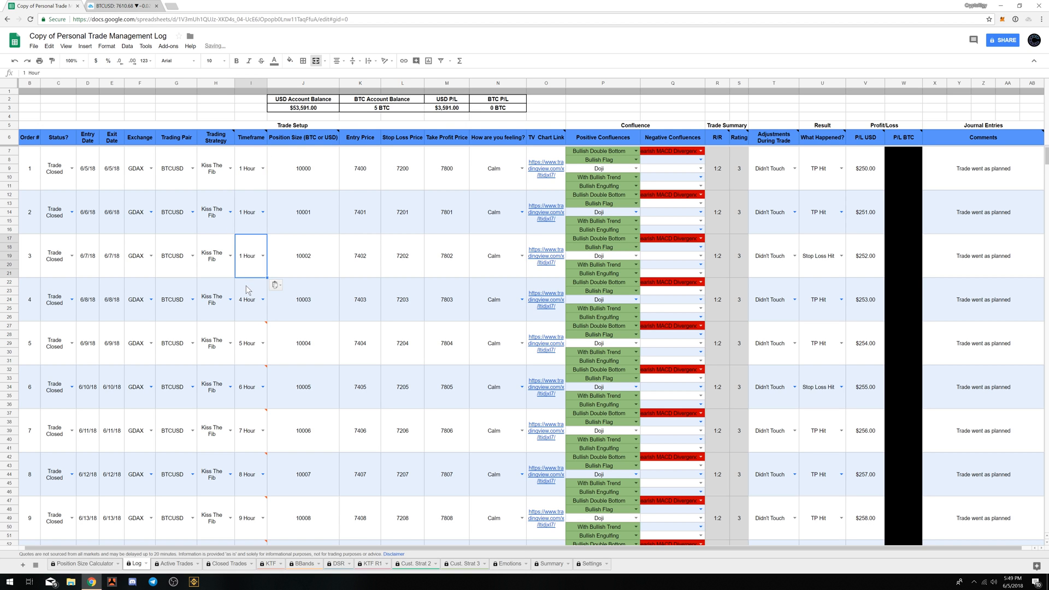
left_click(248, 298)
key("ctrl+v")
left_click(247, 362)
key("ctrl+v")
left_click(244, 392)
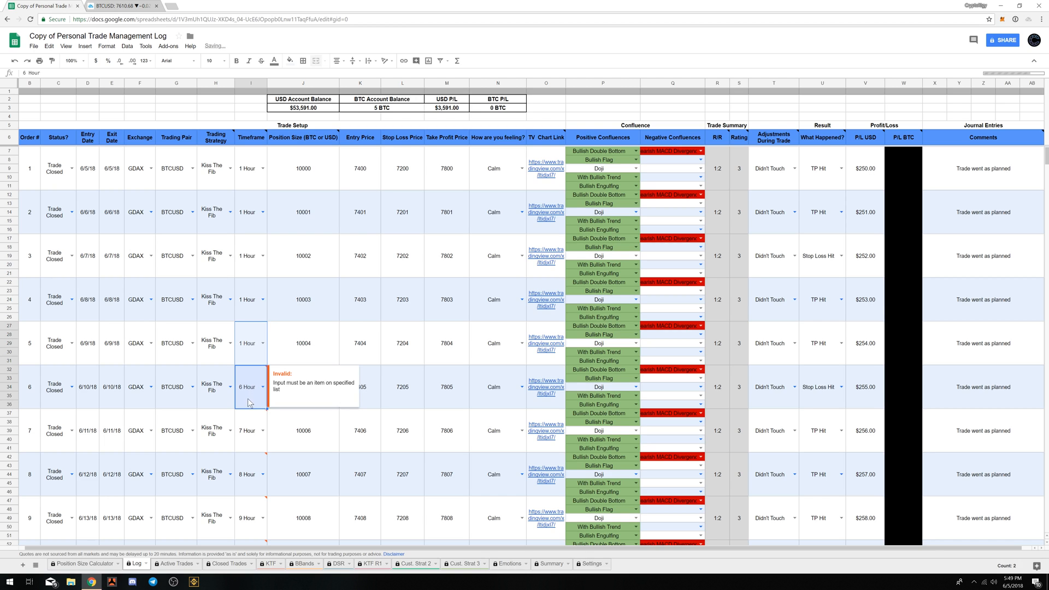
key("ctrl+v")
- Try to fill the Timeframe of the first six trades down through trade 14
left_click(258, 165)
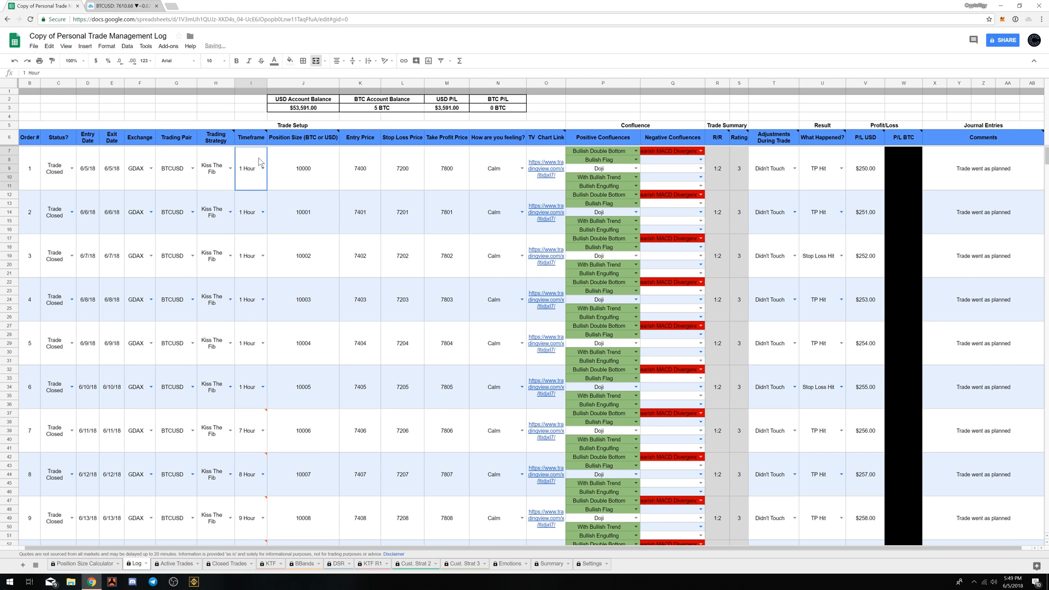
left_click_drag(250, 176, 266, 323)
scroll(267, 323, "down", 2)
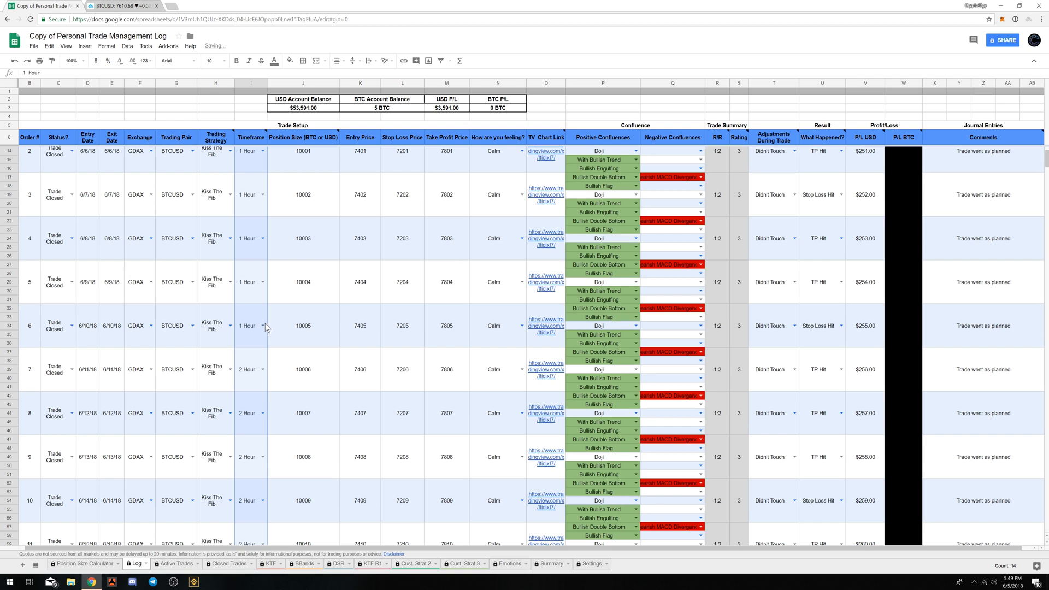
- Set the Timeframe of trades 7 and 8 to 1 Hour
left_click(257, 323)
left_click(251, 384)
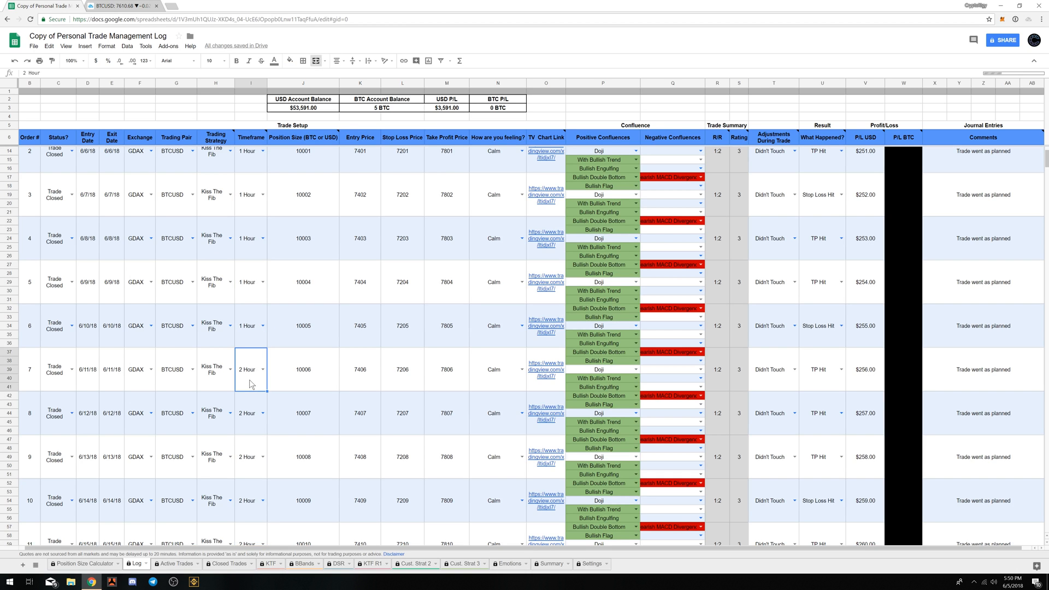
left_click(250, 384)
left_click(247, 404)
left_click(263, 415)
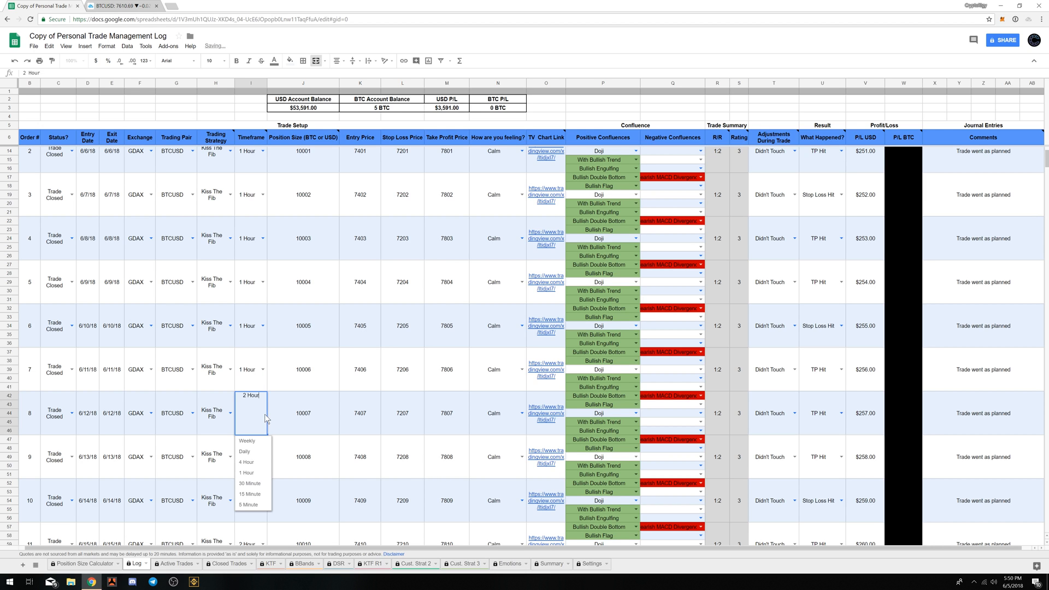
left_click(250, 472)
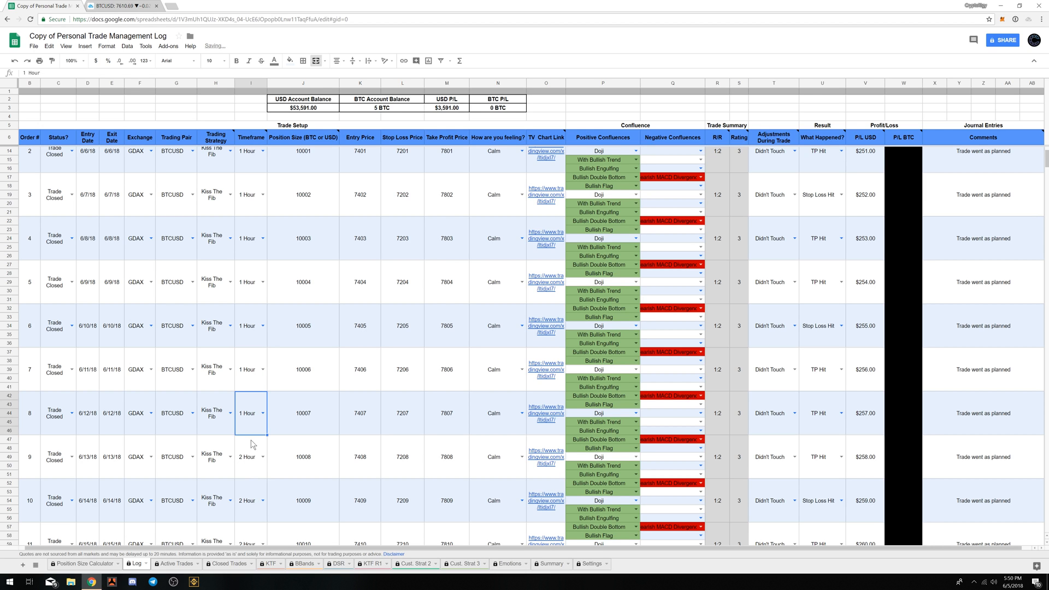
- Set the Timeframe of trade 9 to 30 Minute and of trade 10 to 5 Minute
left_click(260, 461)
left_click(250, 526)
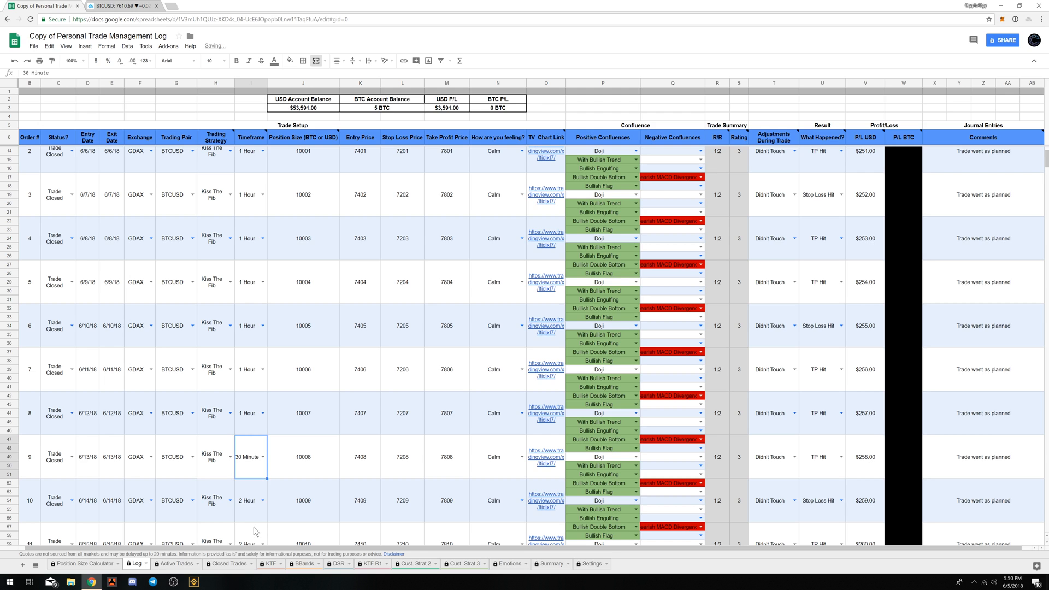
left_click(265, 501)
left_click(265, 500)
scroll(250, 543, "down", 3)
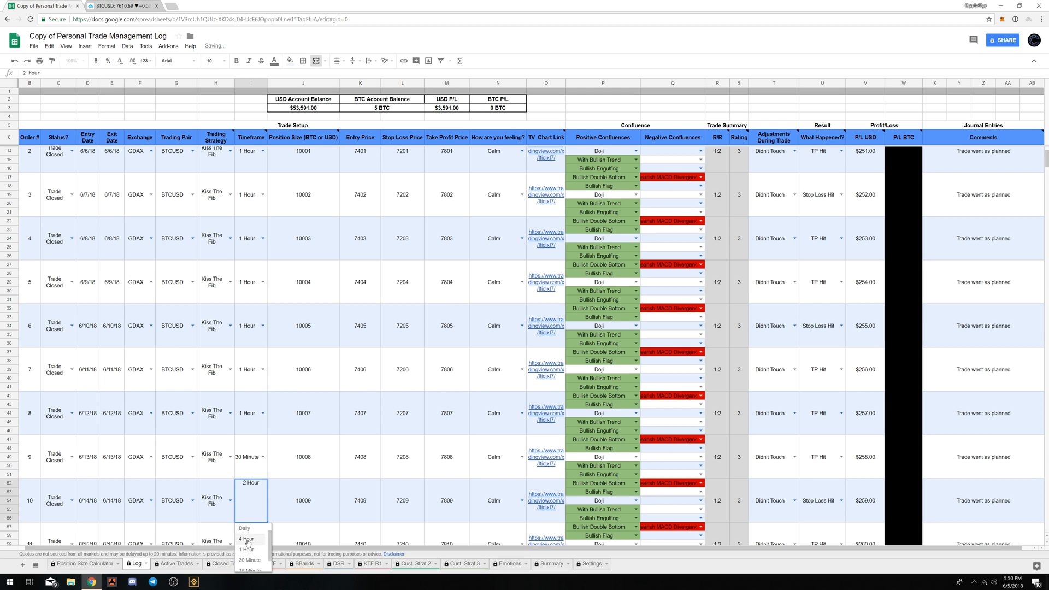
left_click(248, 566)
- Set the Timeframe to 1 Hour for trade 11, Weekly for trade 12, Daily for trade 13 and 30 Minute for trade 14
scroll(279, 464, "down", 3)
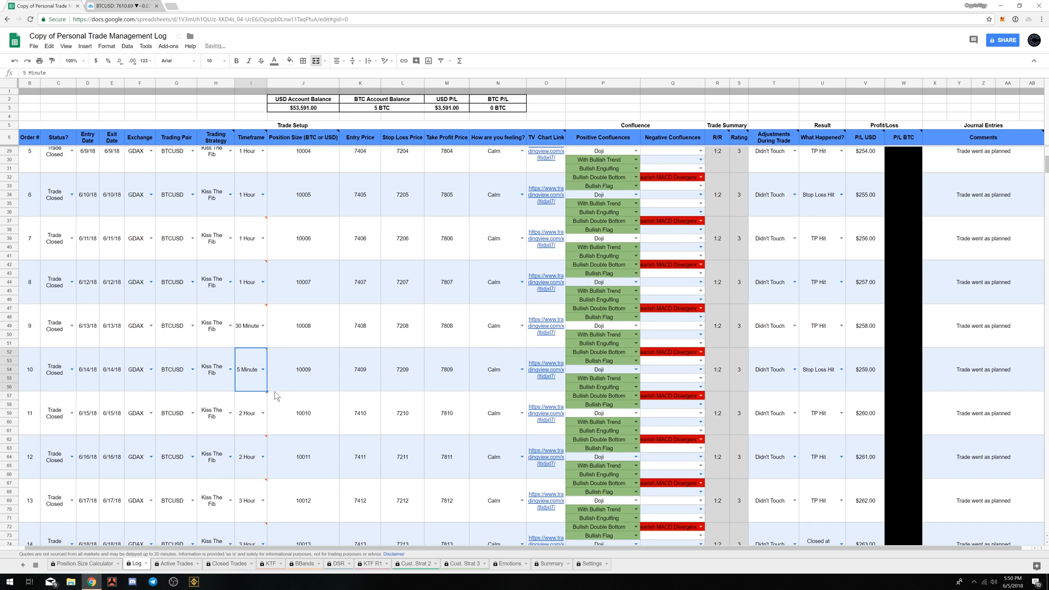
left_click(261, 414)
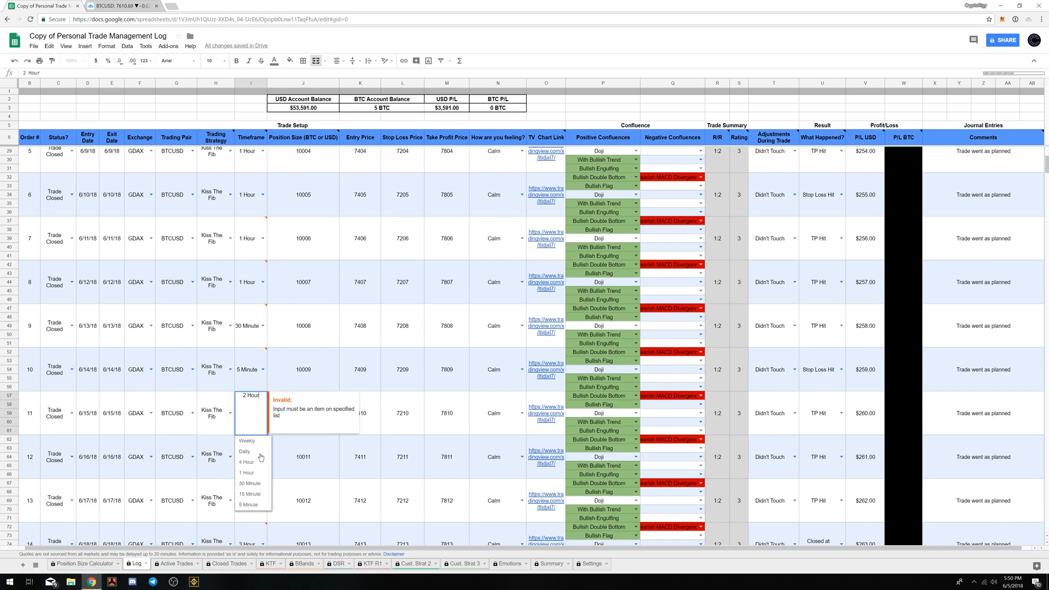
left_click(256, 476)
scroll(256, 476, "down", 2)
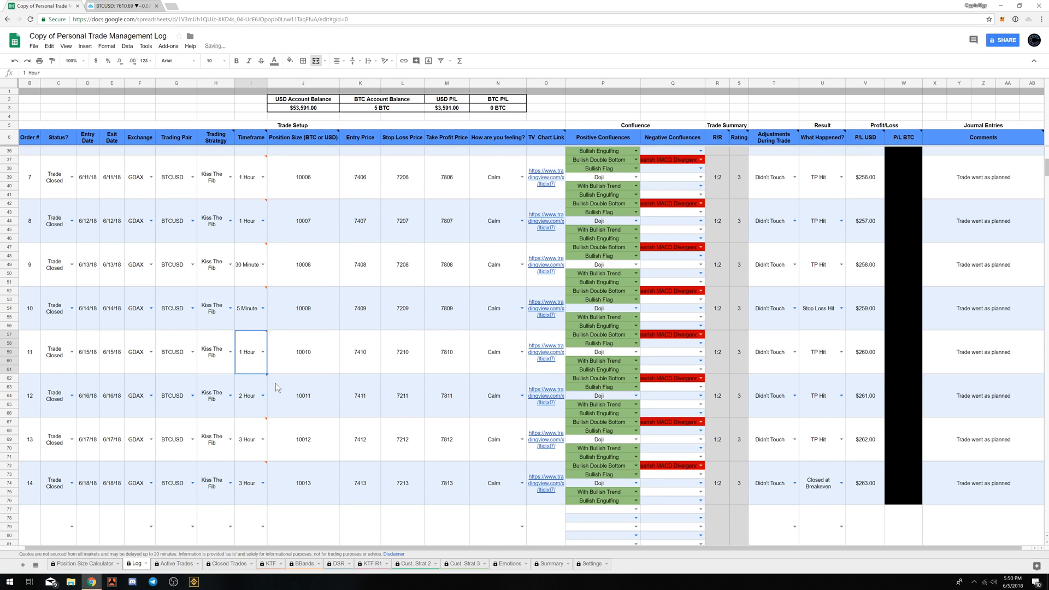
left_click(261, 405)
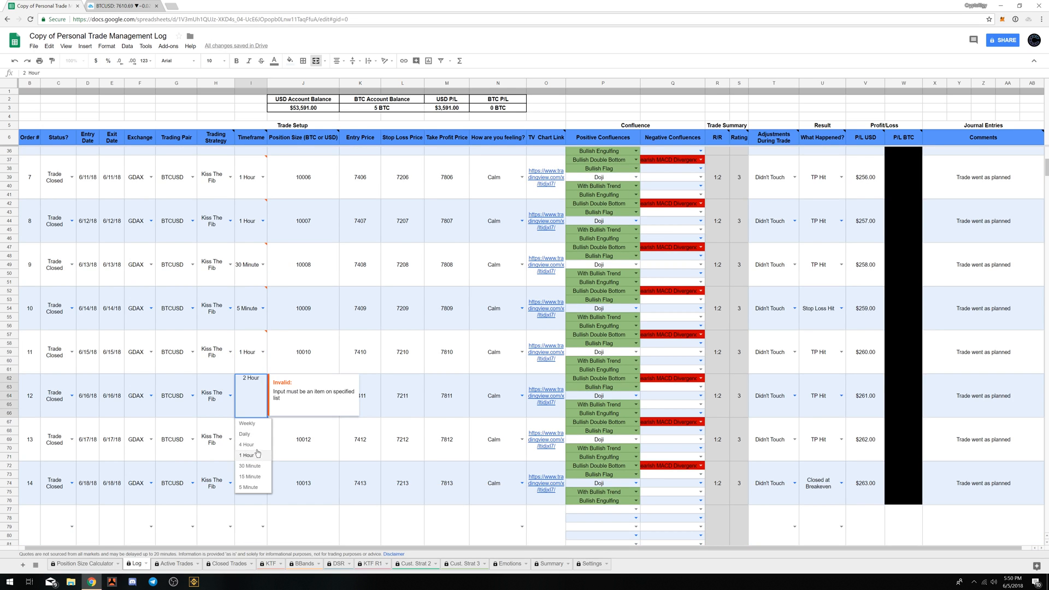
left_click(260, 430)
left_click(262, 439)
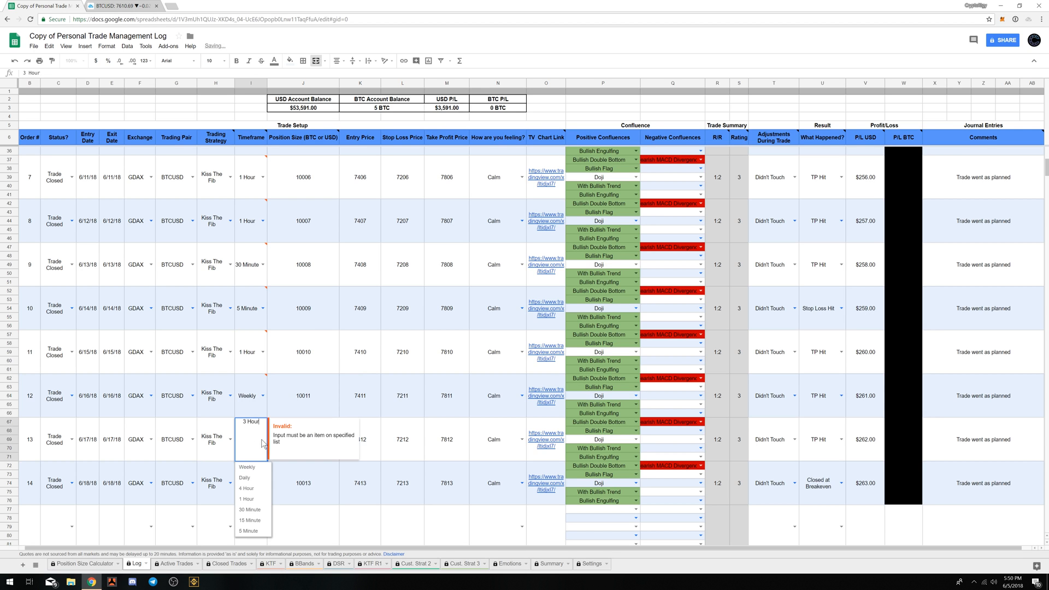
left_click(244, 477)
left_click(262, 483)
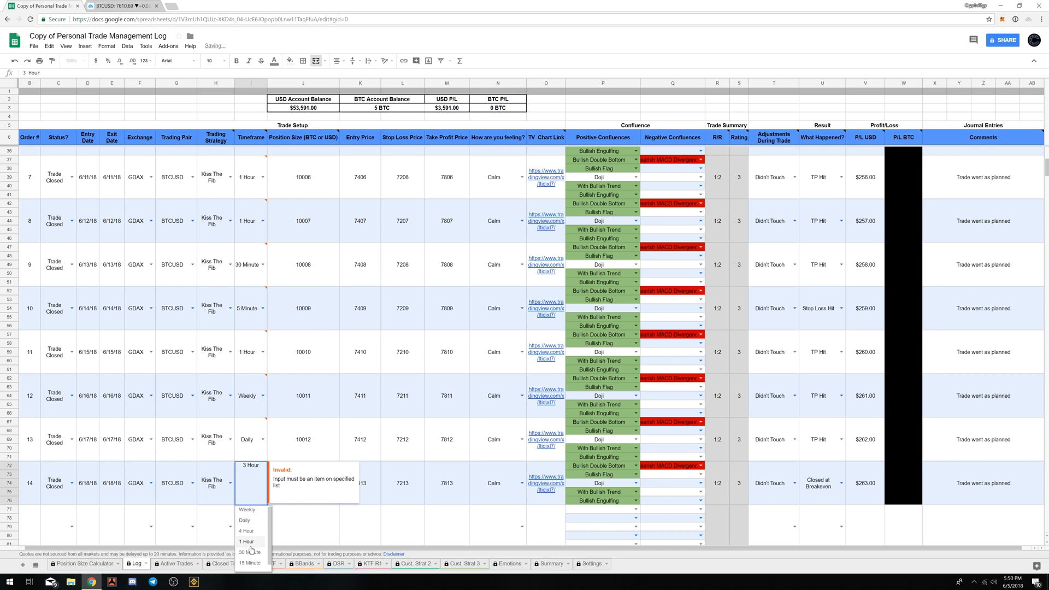
left_click(250, 551)
left_click(366, 532)
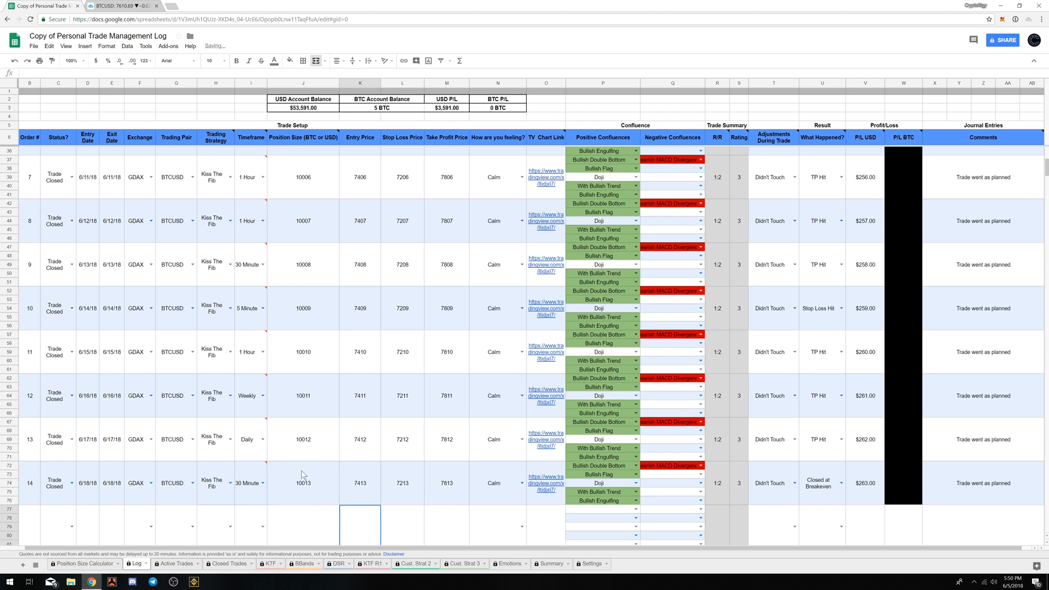
- Reselect 1 Hour as the Timeframe of trade 11 and Weekly as that of trade 12
scroll(304, 479, "up", 2)
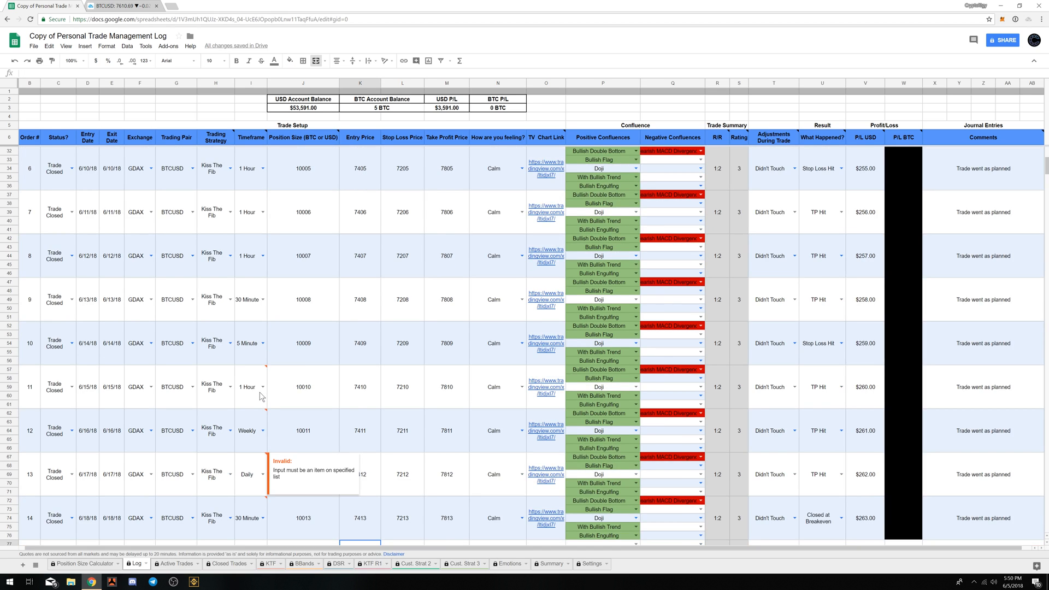
left_click(260, 396)
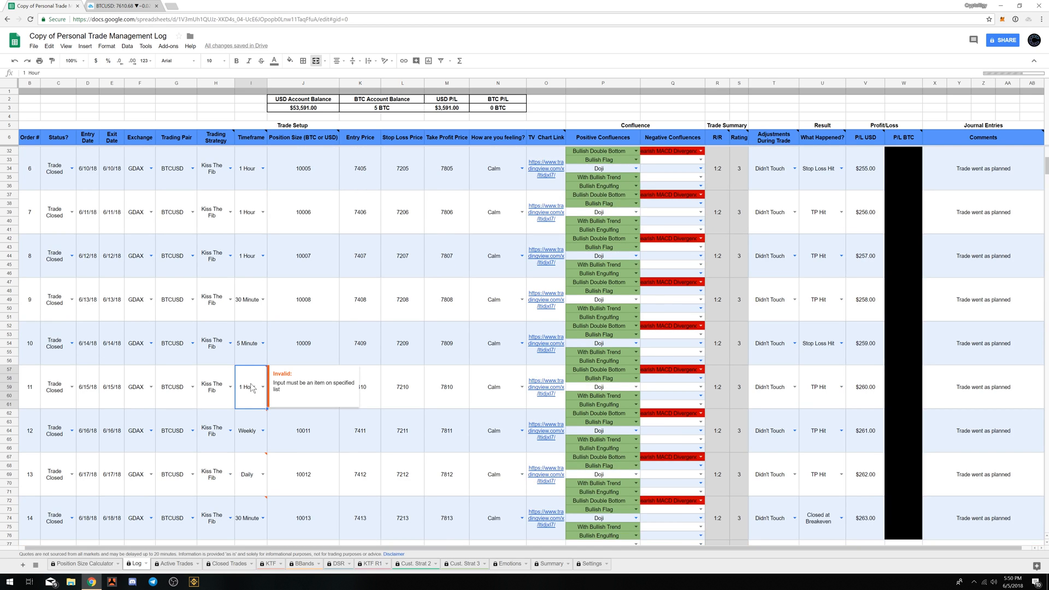
left_click(263, 387)
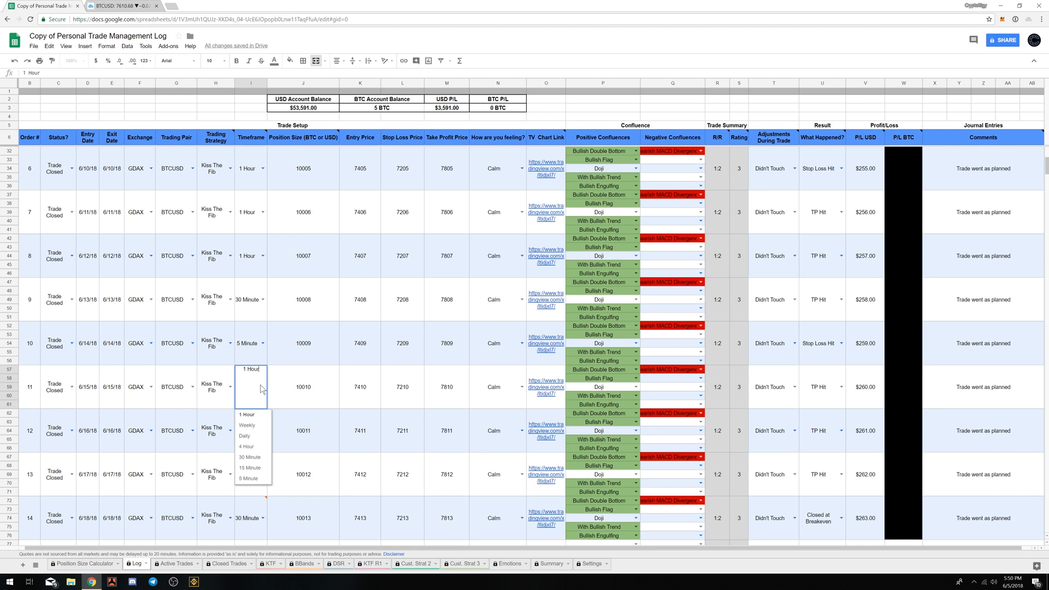
left_click(261, 422)
left_click(262, 430)
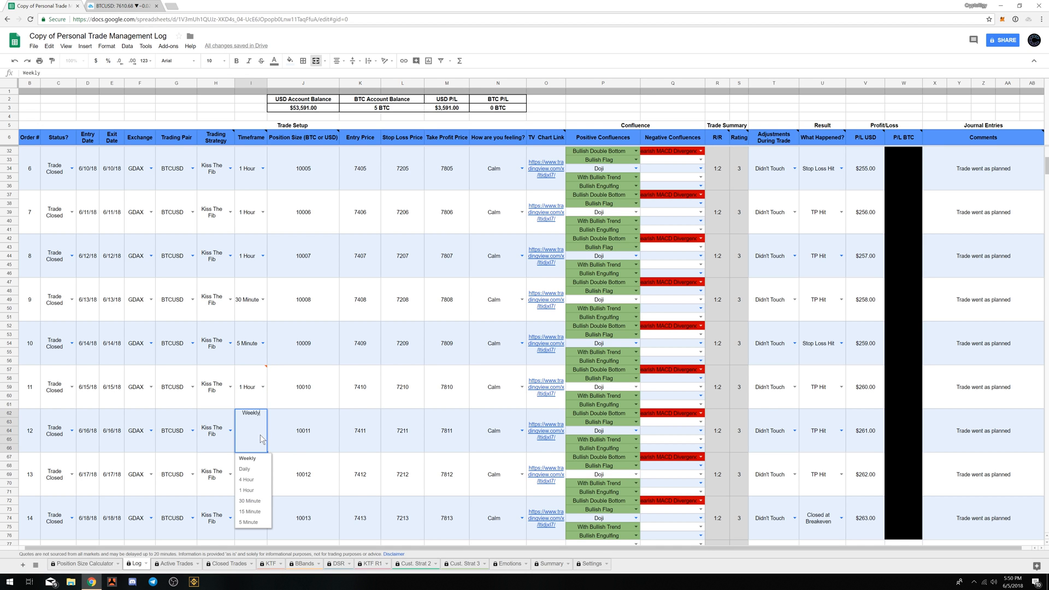
left_click(263, 463)
- Change the Timeframe of trade 11 to 4 Hour
left_click(262, 386)
left_click(263, 386)
left_click(254, 436)
left_click(335, 362)
left_click(405, 403)
scroll(231, 406, "up", 5)
scroll(232, 405, "down", 3)
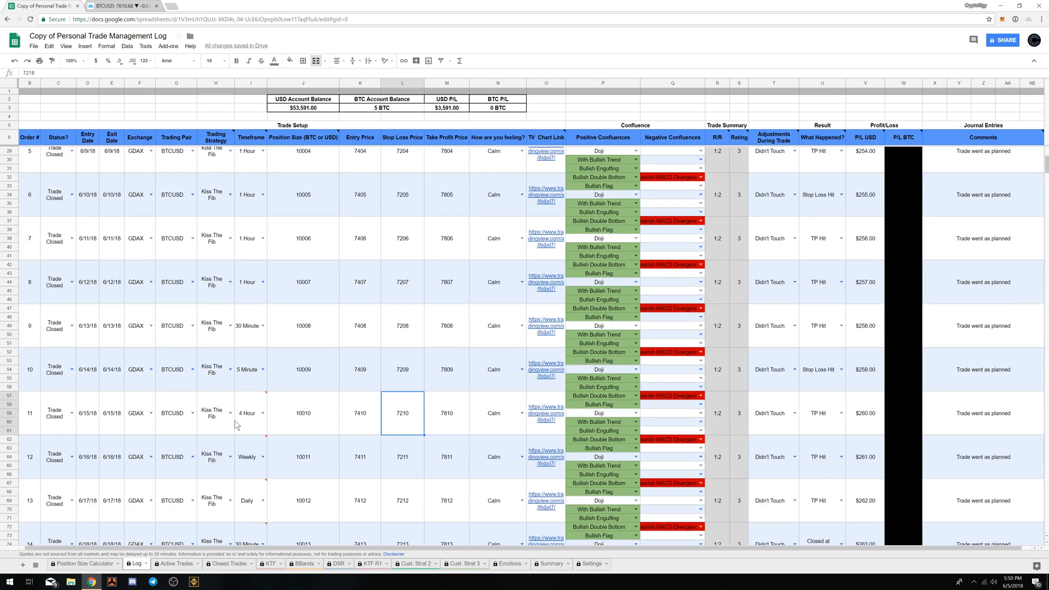
- Try to fill the Timeframe of trade 10 down to trade 11
left_click(252, 423)
left_click(252, 447)
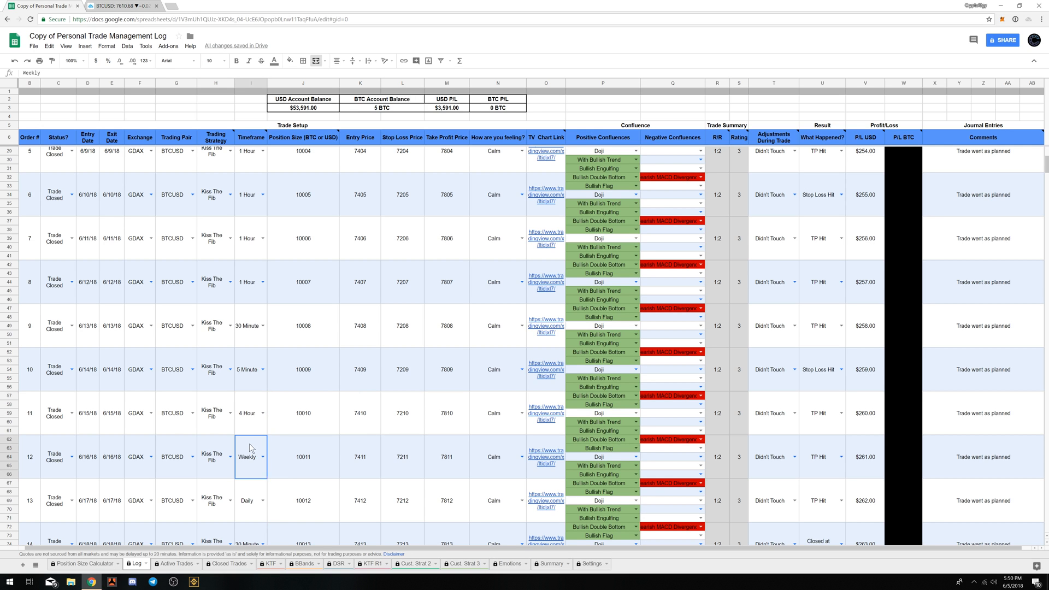
left_click(252, 363)
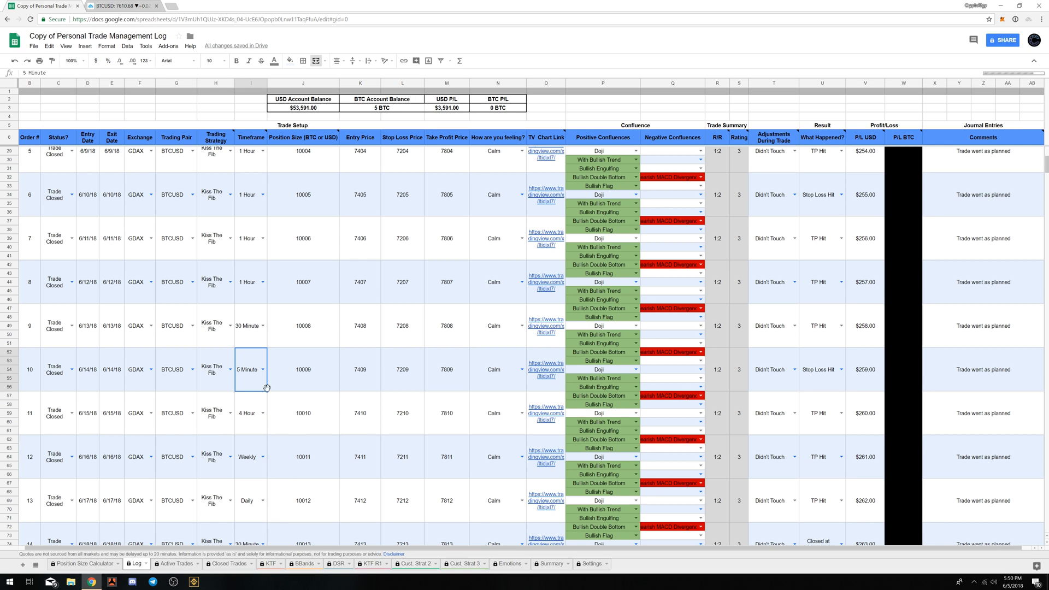
left_click_drag(266, 391, 266, 434)
left_click(313, 420)
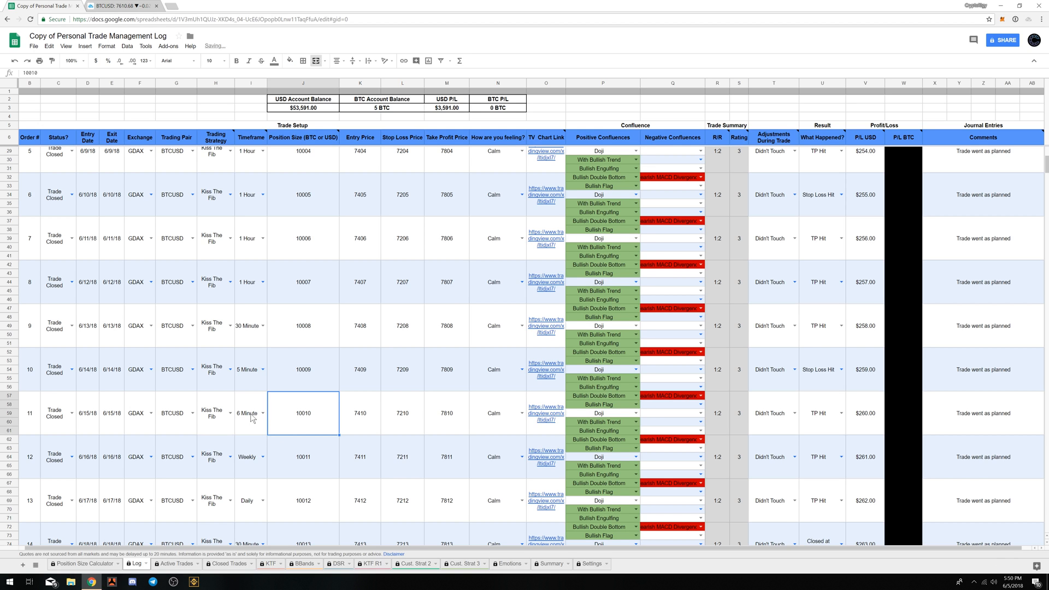
- Set the Timeframe of trade 11 back to 4 Hour from its allowed options
left_click(257, 507)
scroll(263, 456, "down", 4)
double_click(261, 319)
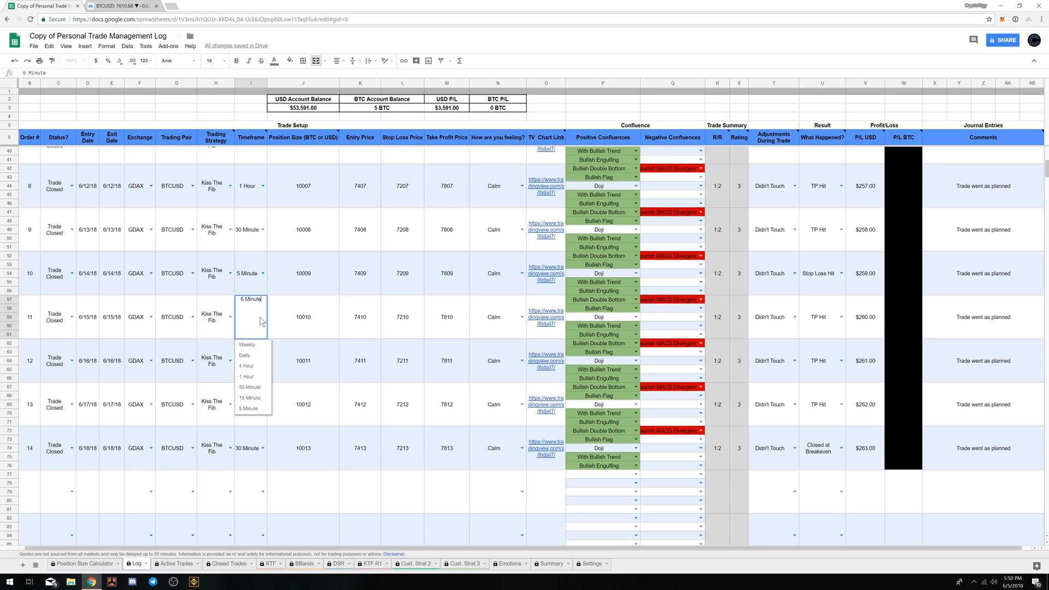
left_click(247, 365)
left_click(308, 360)
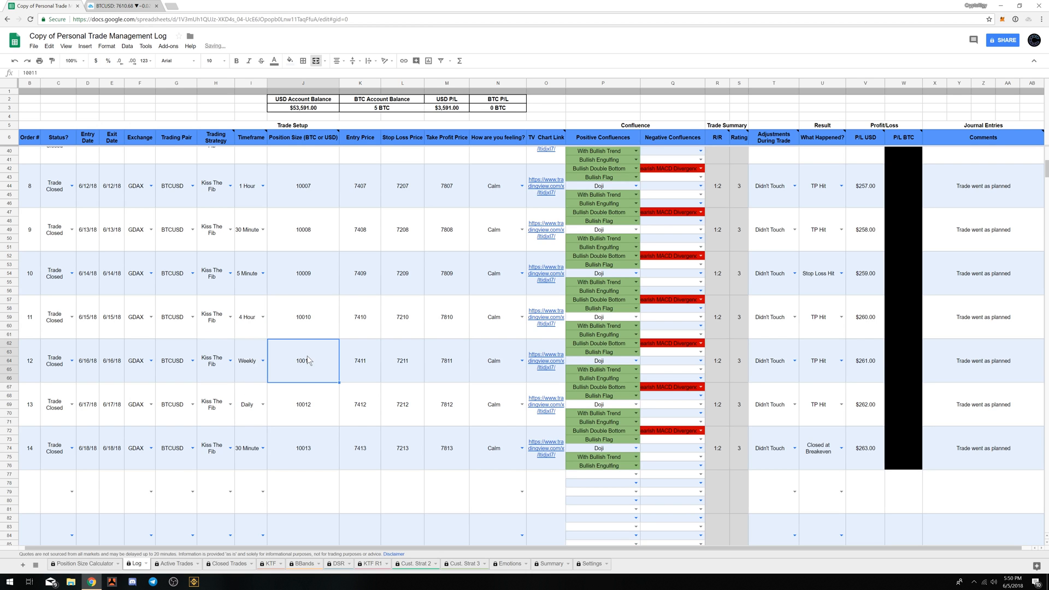
- Set the Trading Strategy to Scalping BBands for trade 10, Custom Strat 3 for trade 7 and KTF R1 for trade 12
scroll(301, 461, "up", 5)
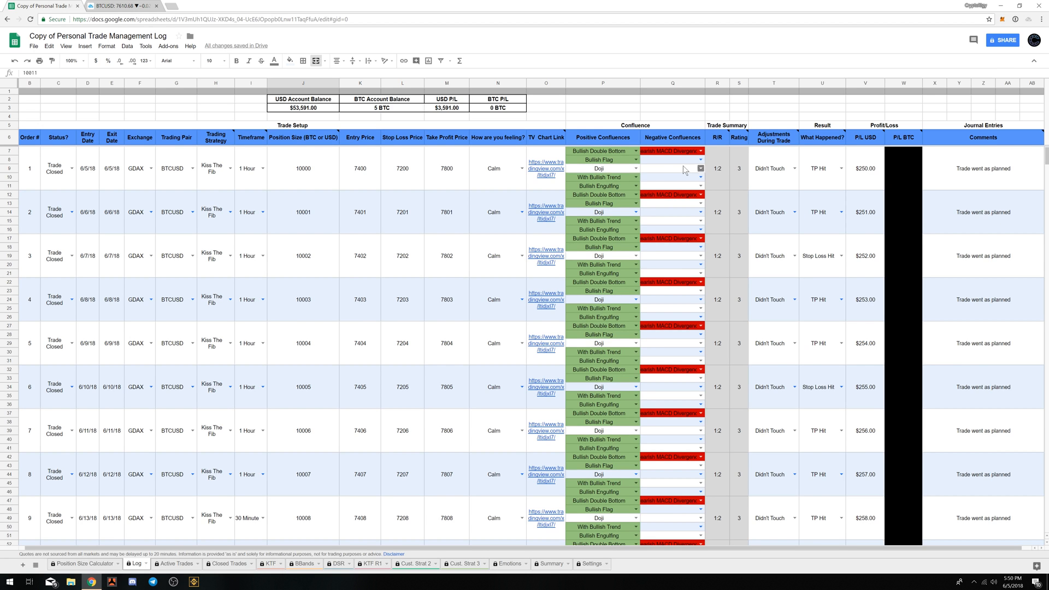
scroll(77, 262, "down", 4)
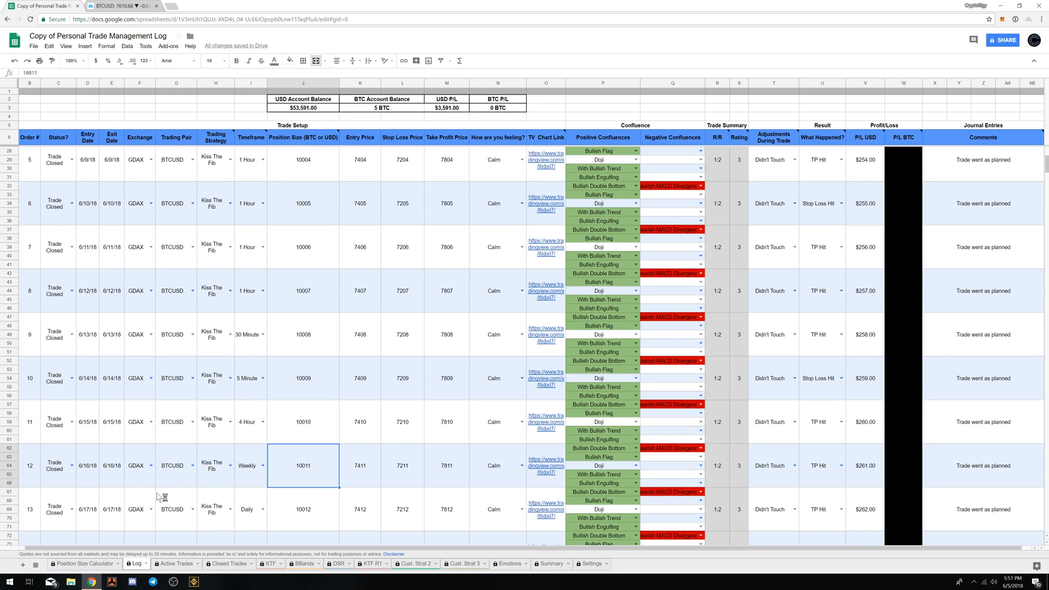
left_click(230, 378)
left_click(222, 416)
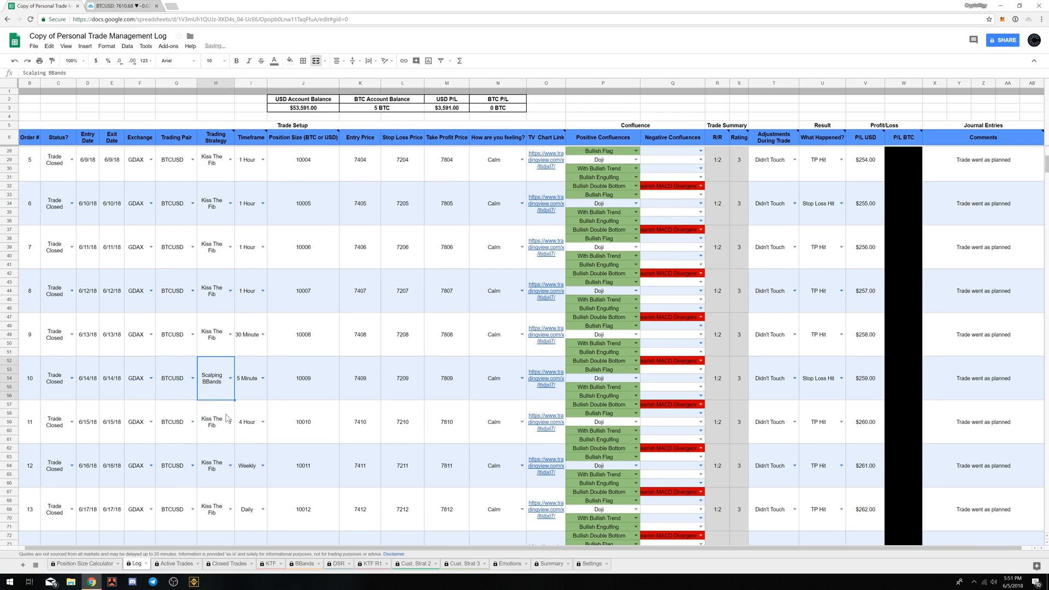
left_click(229, 247)
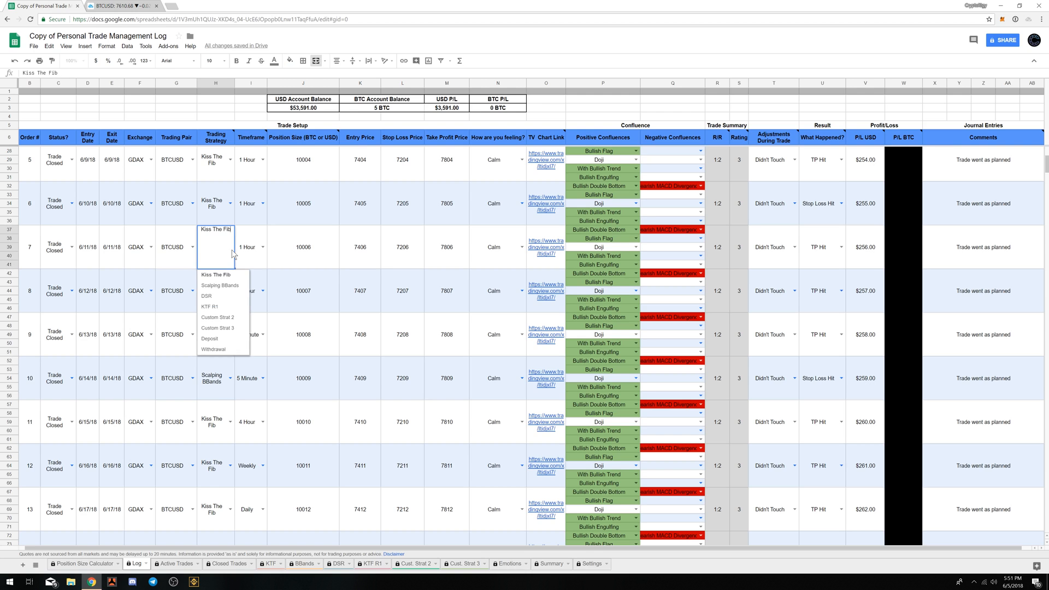
left_click(226, 331)
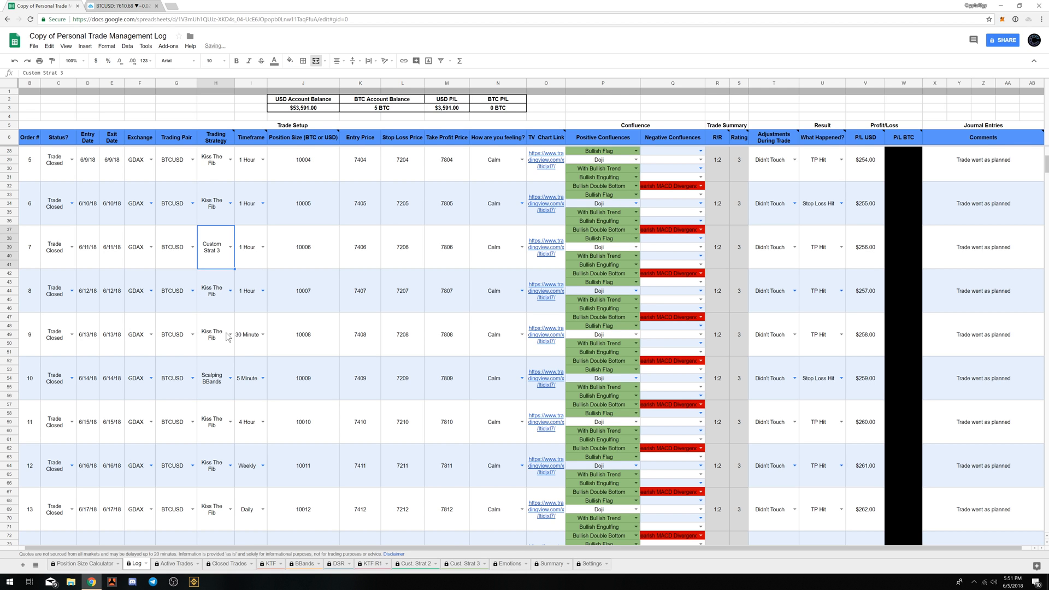
left_click(230, 465)
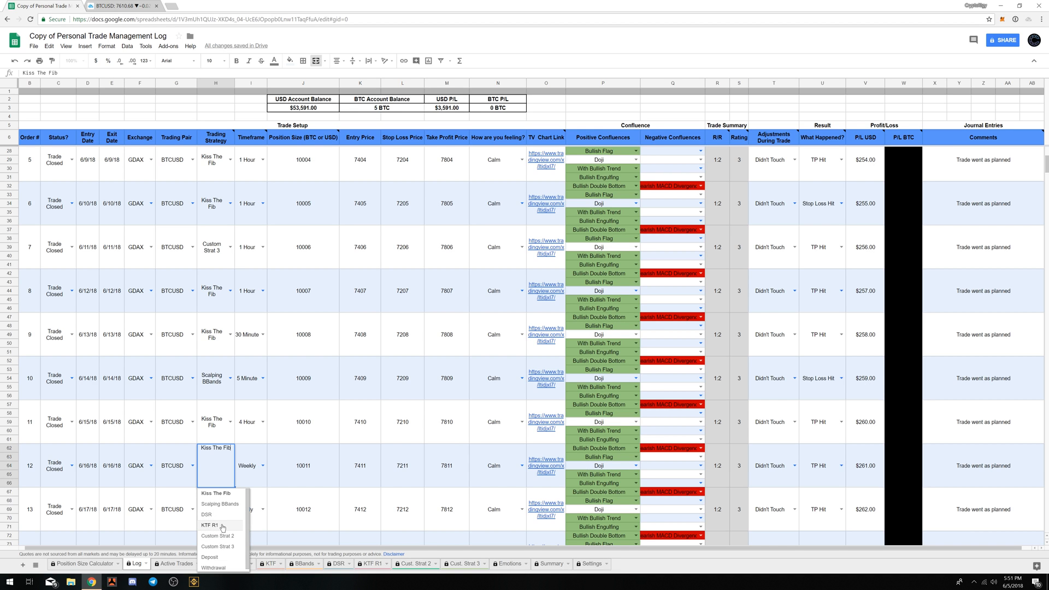
left_click(222, 526)
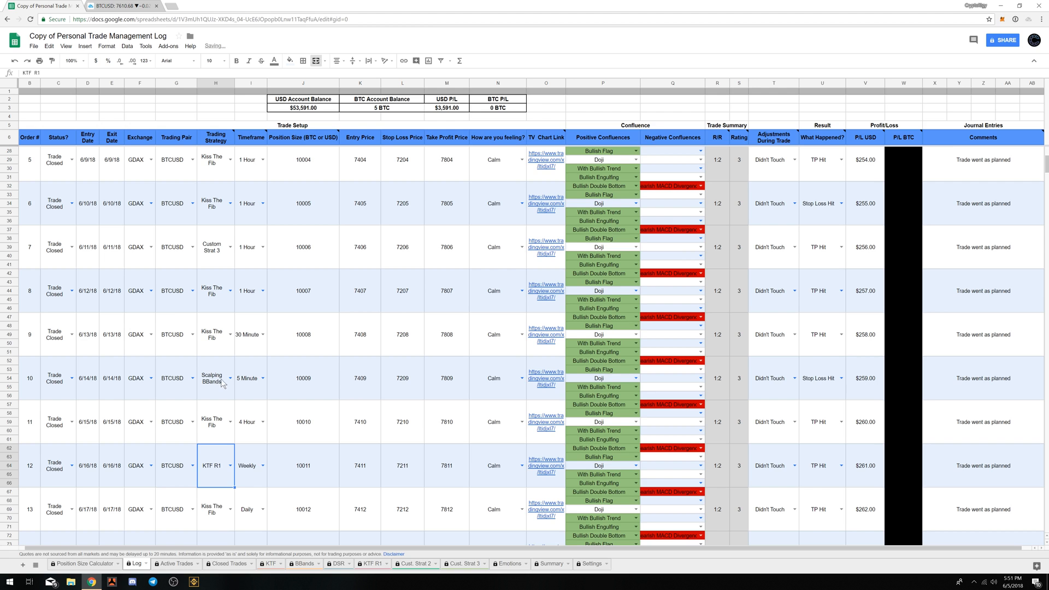
scroll(230, 309, "up", 3)
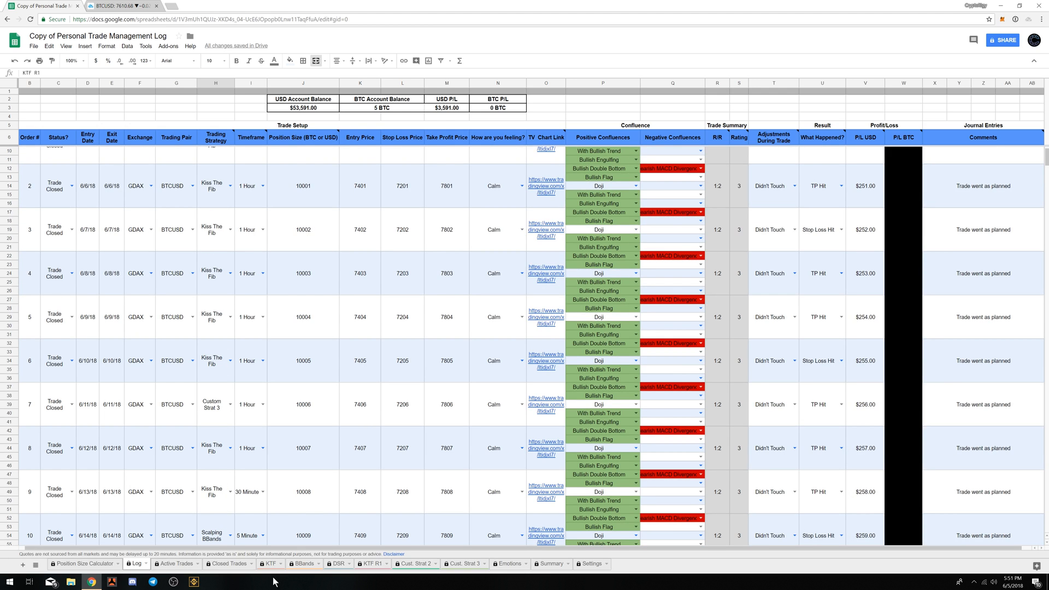
- Compare the entries on the Closed Trades sheet with the trades in the Log, down to trade 14
scroll(230, 230, "down", 5)
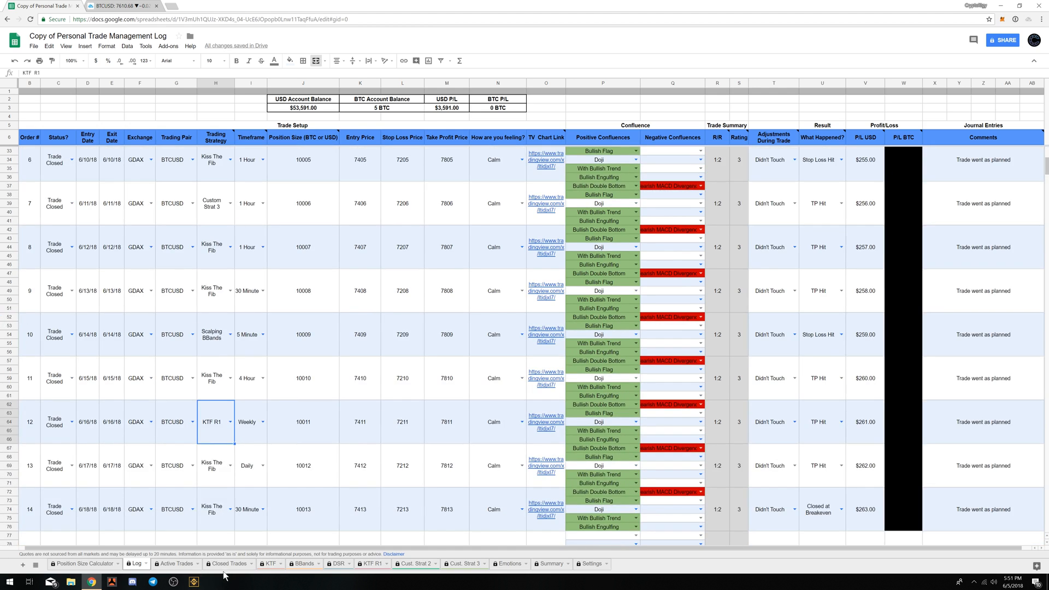
left_click(194, 564)
left_click(229, 565)
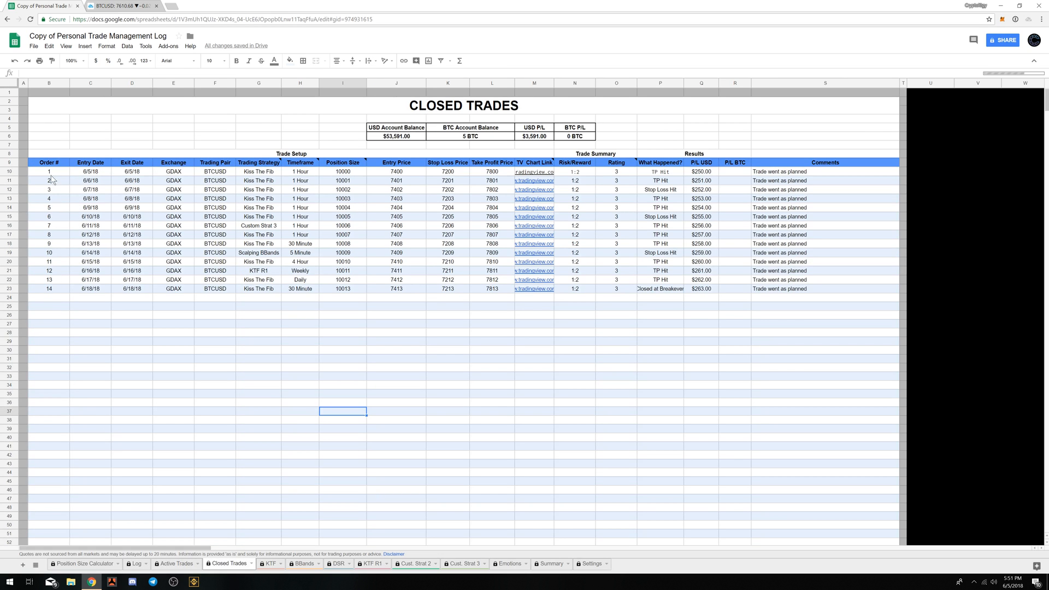
left_click(68, 292)
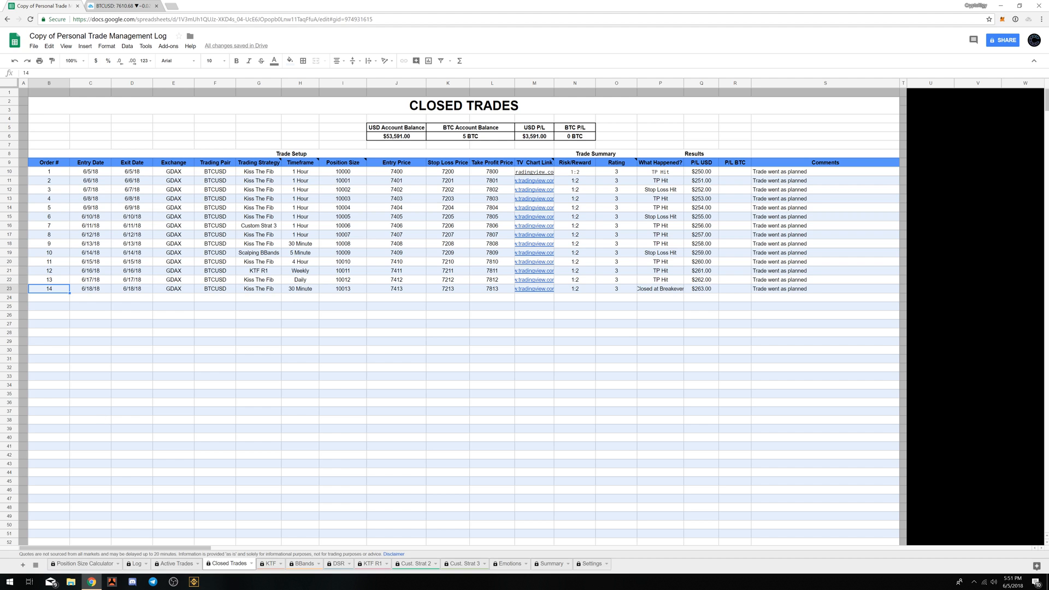
left_click(136, 563)
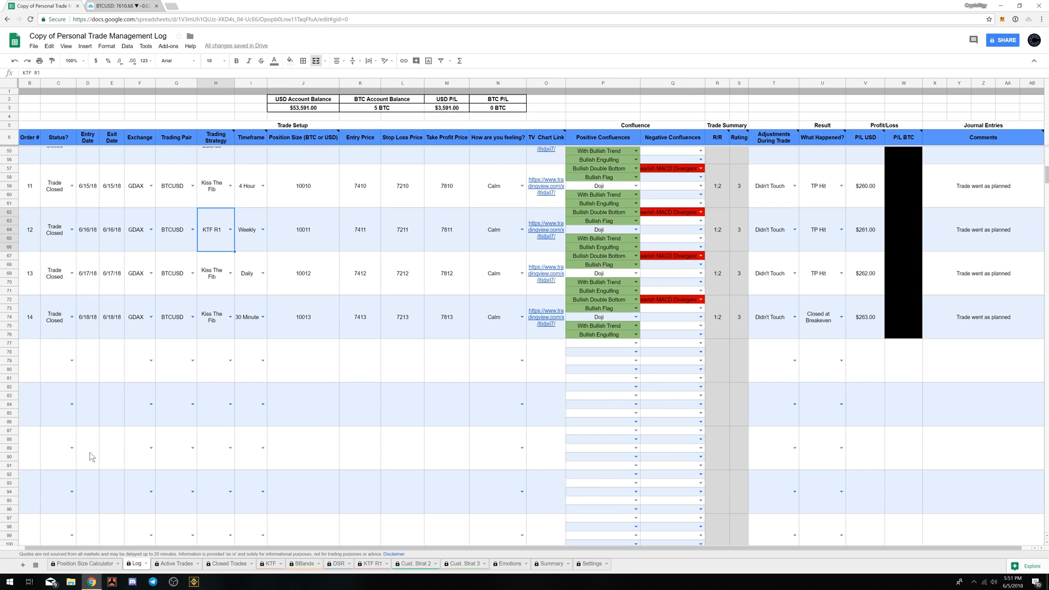
left_click(27, 303)
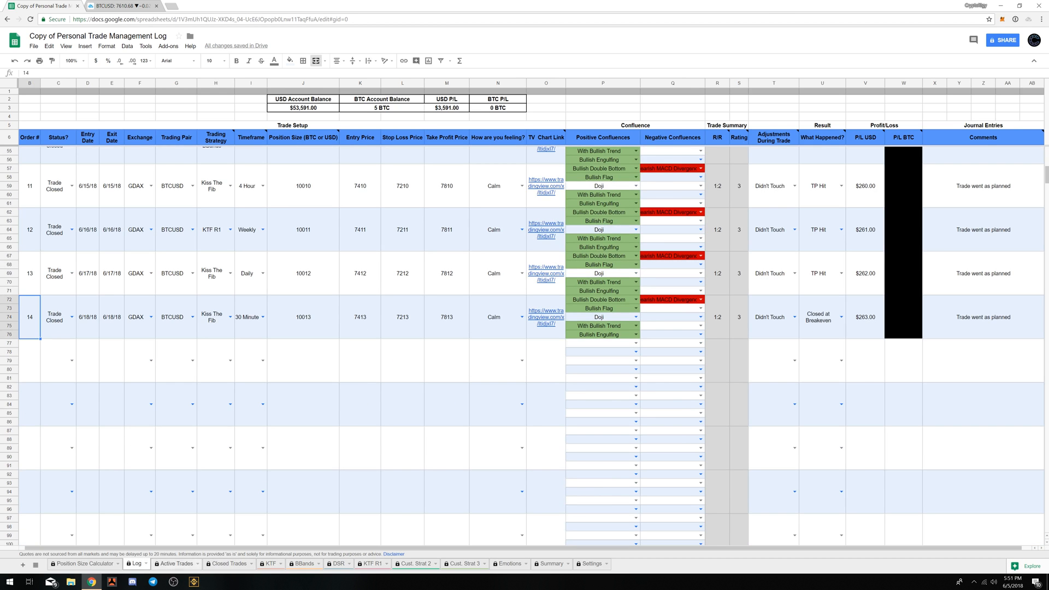
left_click(229, 563)
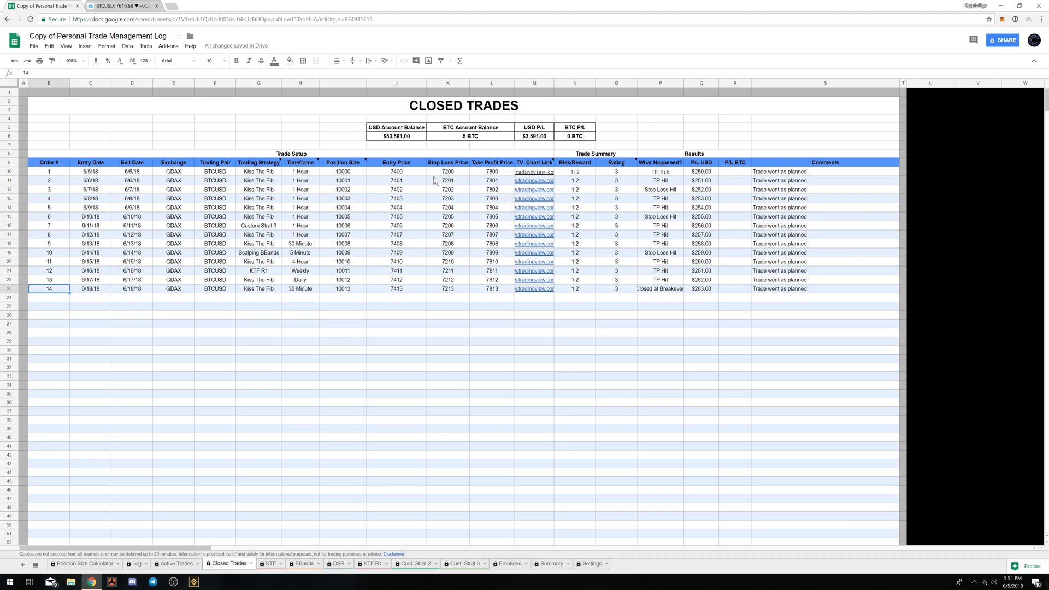
left_click(134, 563)
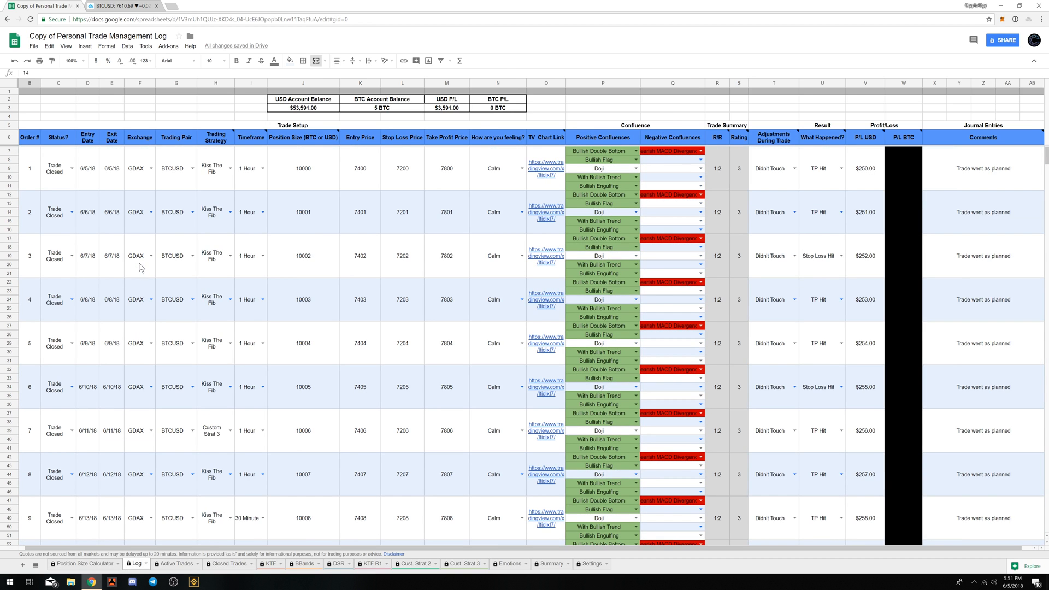
scroll(116, 260, "down", 5)
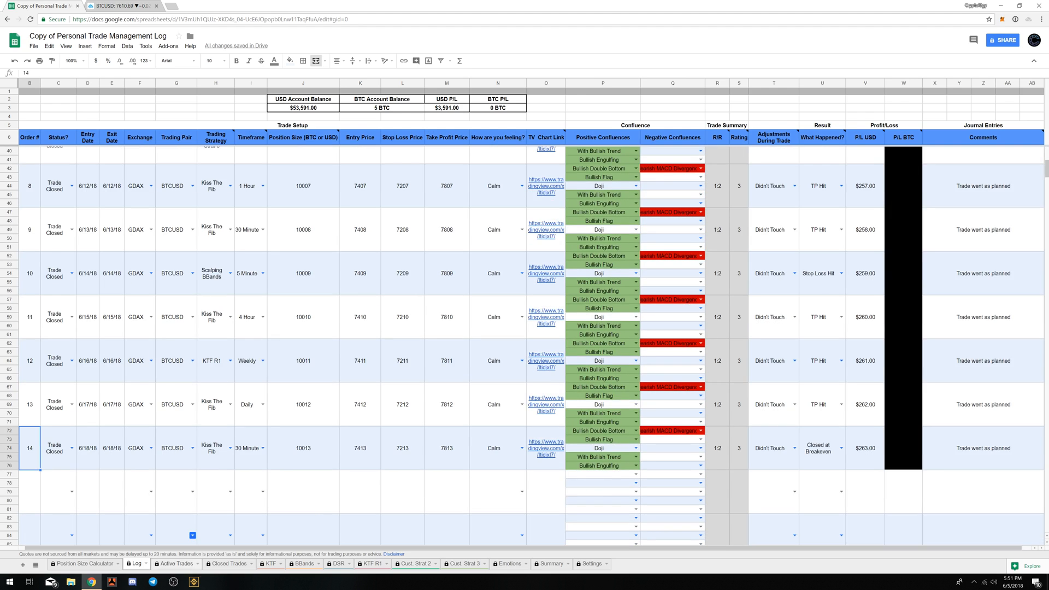
left_click(180, 563)
left_click(229, 563)
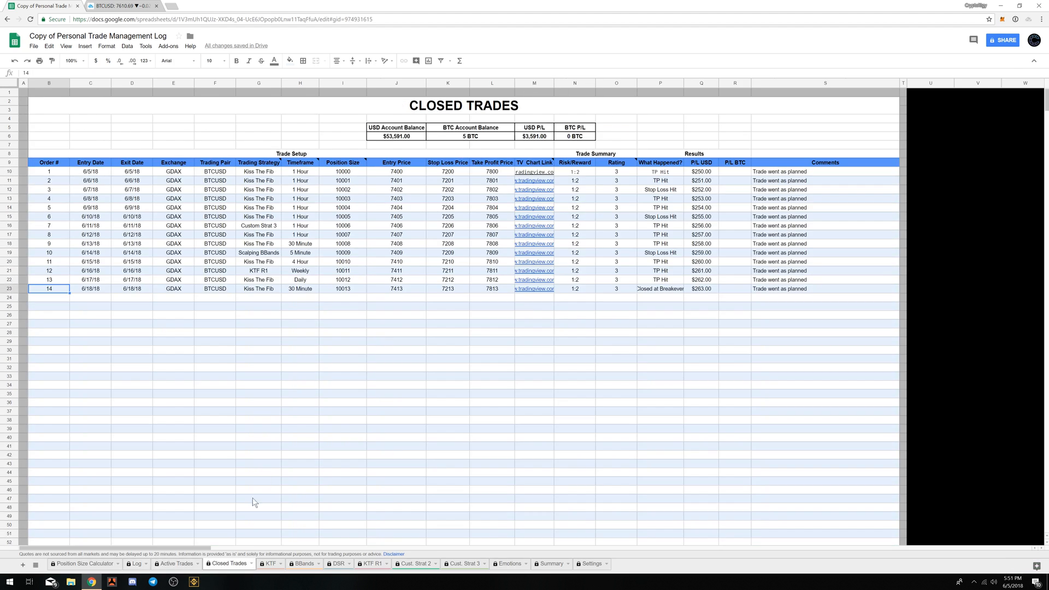
- Review the Comments, USD Account Balance and USD P/L cells on the Closed Trades sheet
left_click(808, 226)
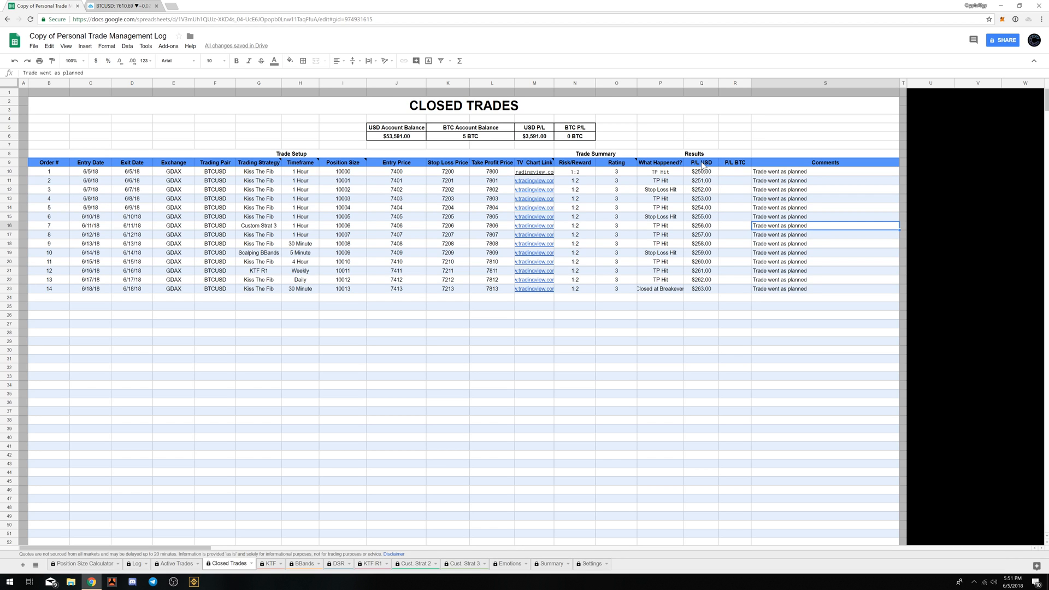
left_click(392, 137)
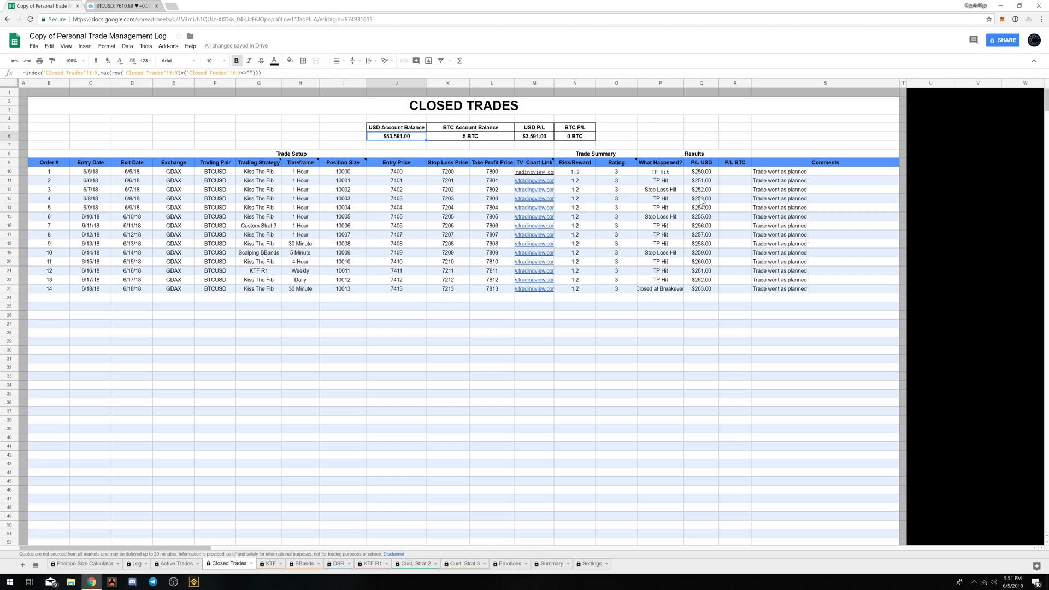
left_click(540, 138)
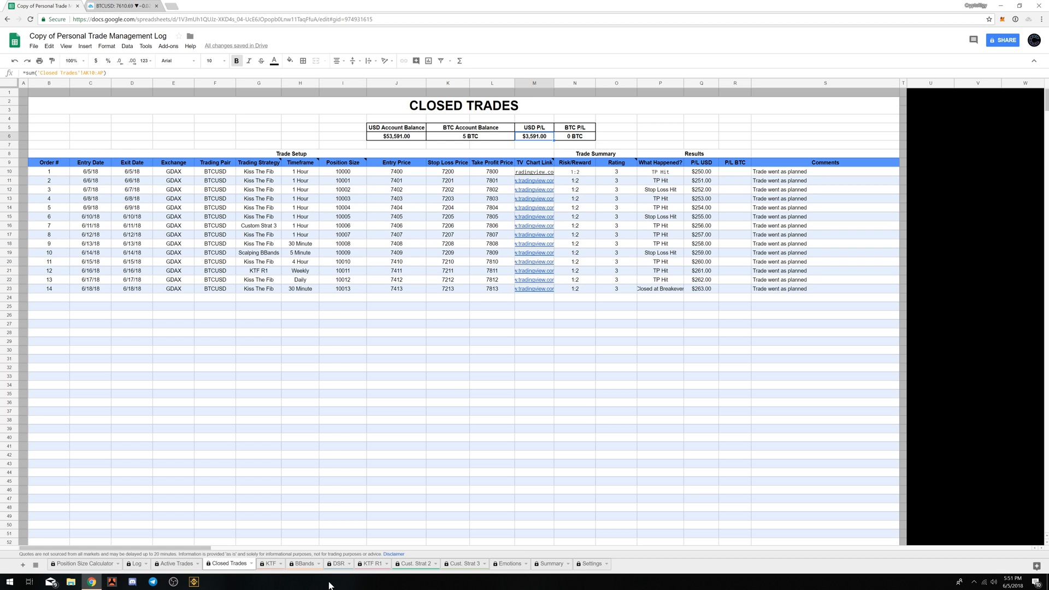
- Examine the Kiss The Fib sheet's Trading Pairs row for BTCUSD, its Summary profit figures and its Information block
left_click(271, 563)
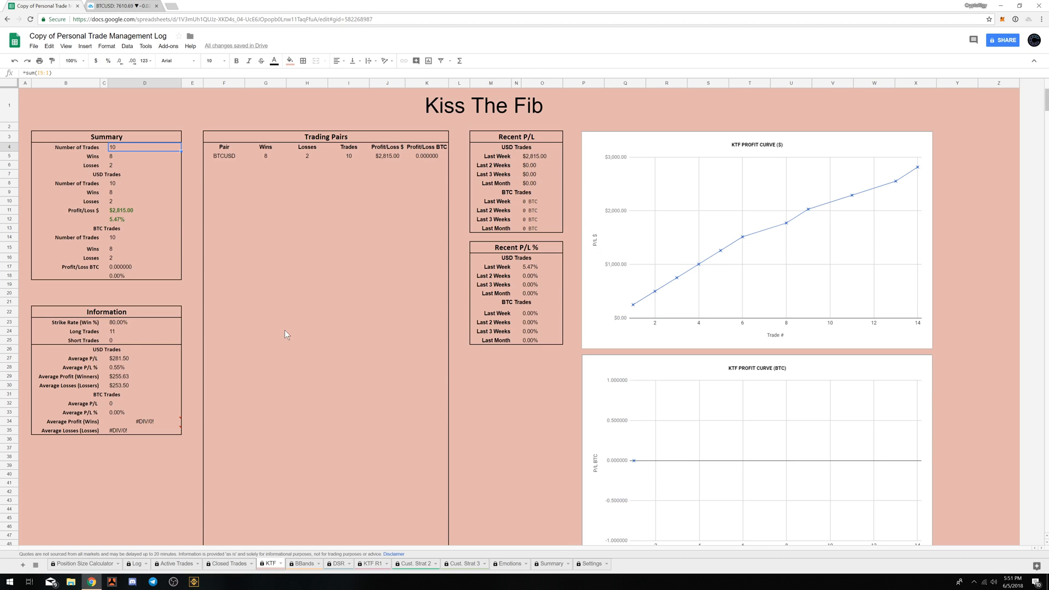
left_click(269, 159)
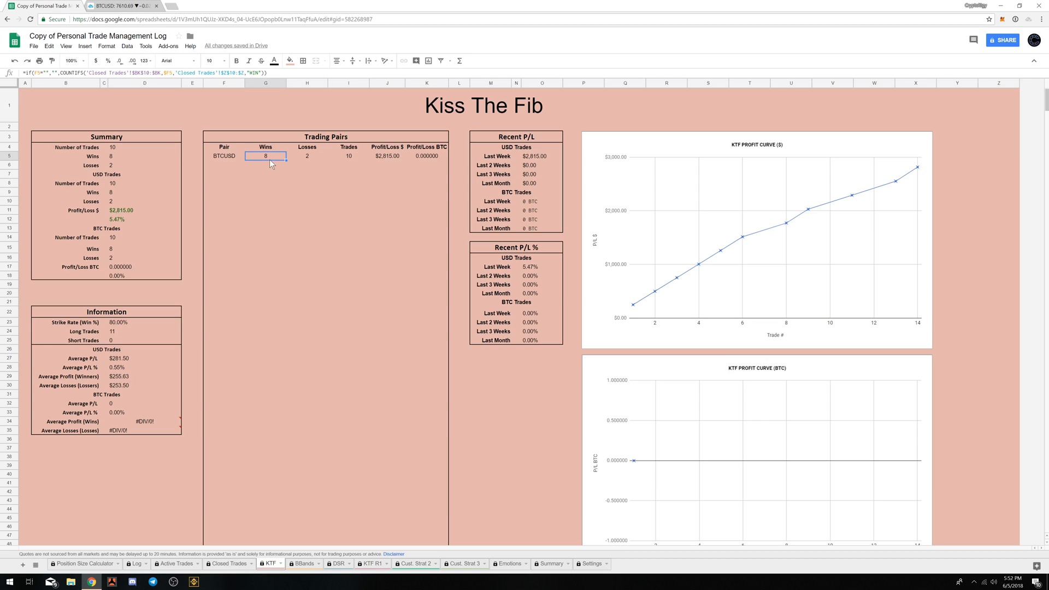
left_click(228, 162)
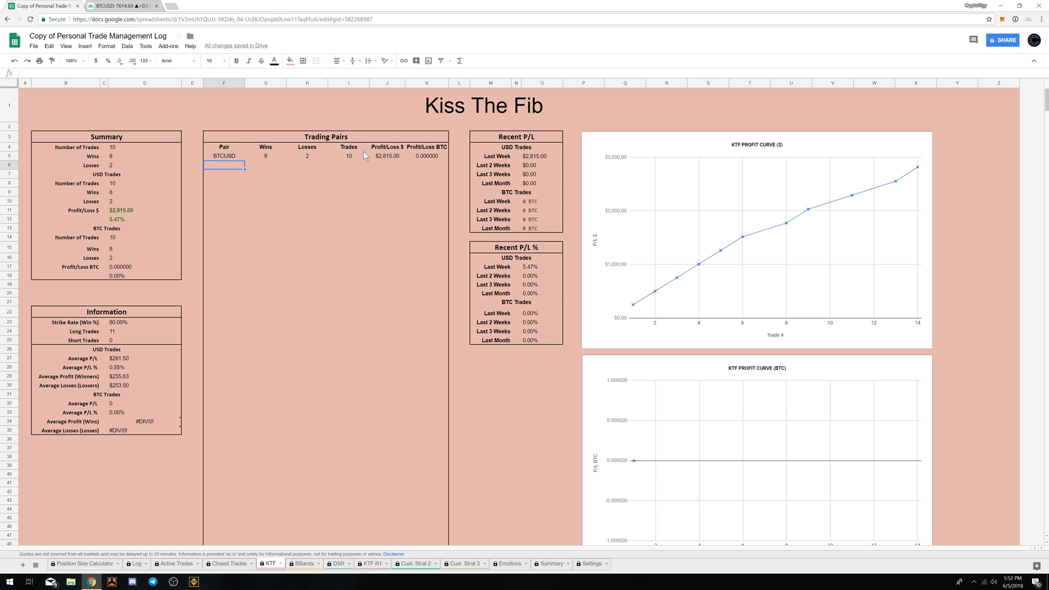
left_click(392, 157)
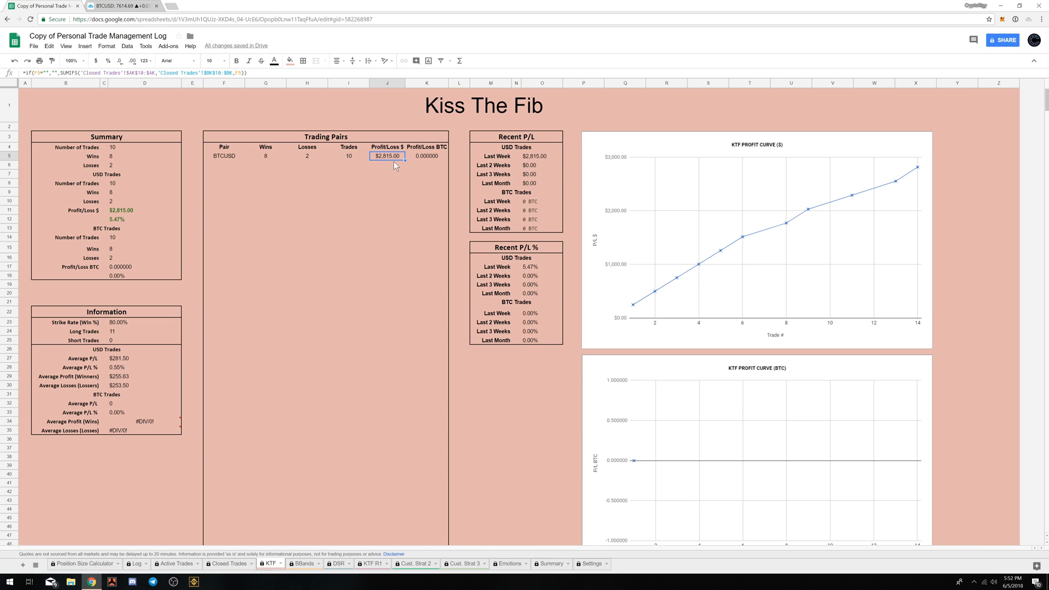
left_click(128, 221)
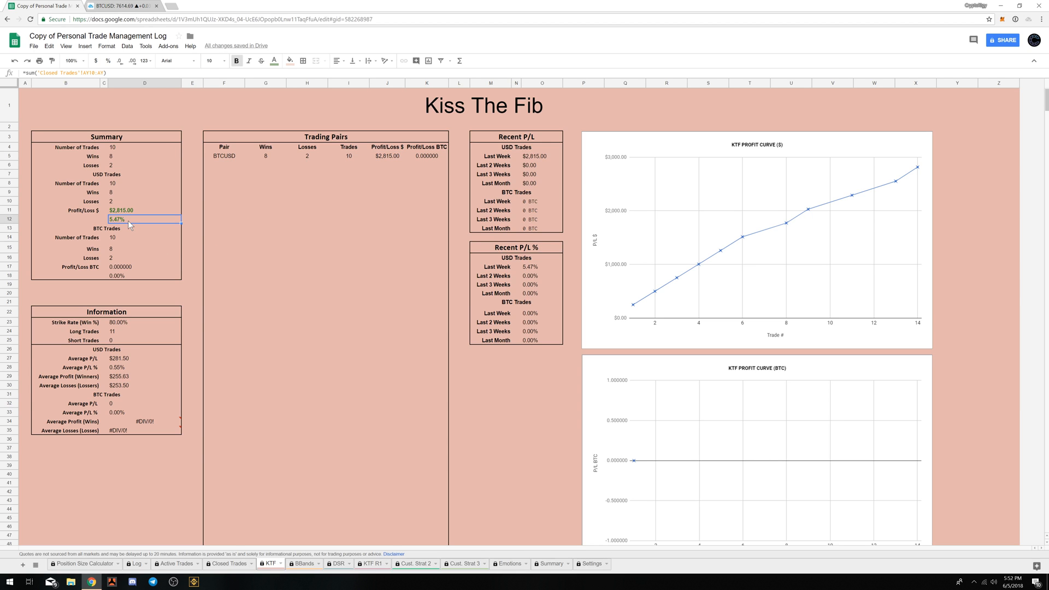
left_click(153, 211)
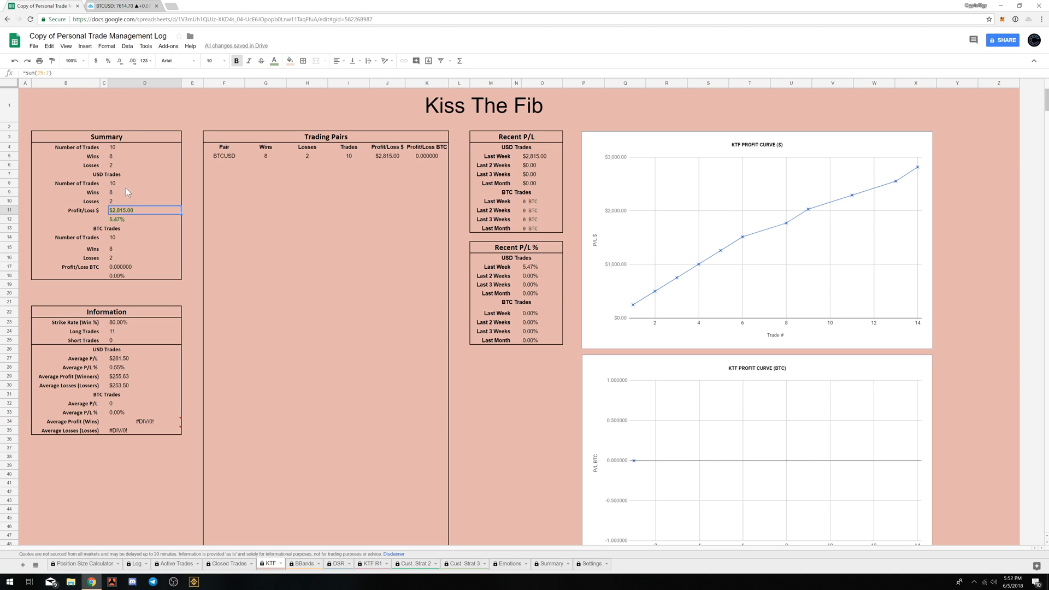
left_click(118, 332)
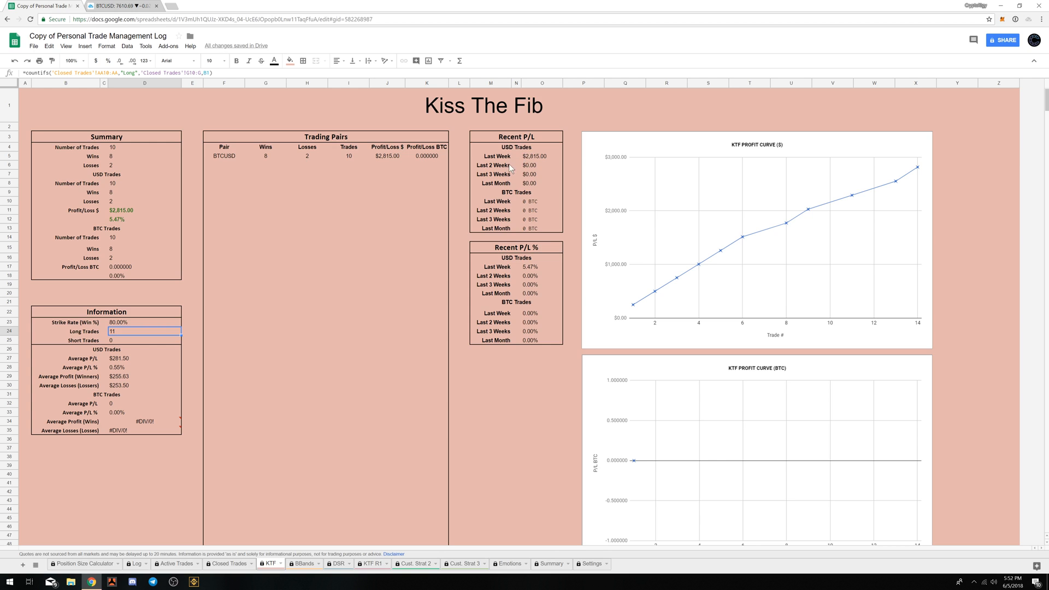
- Examine the Kiss The Fib sheet's Recent P/L for USD trades from last week to last month, and last week's P/L %
left_click(529, 157)
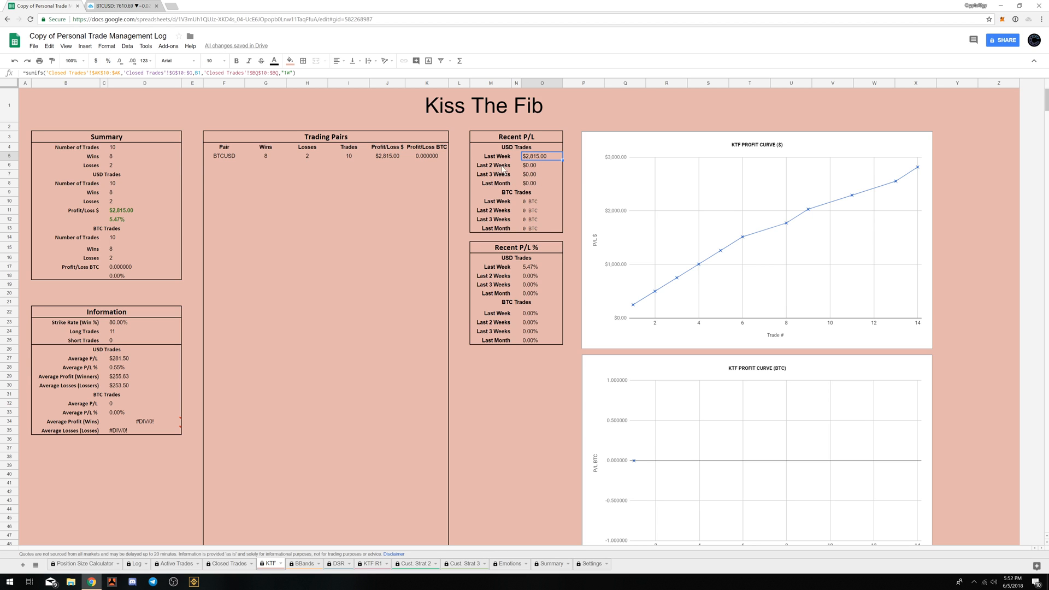
left_click(534, 168)
left_click(530, 175)
left_click(531, 182)
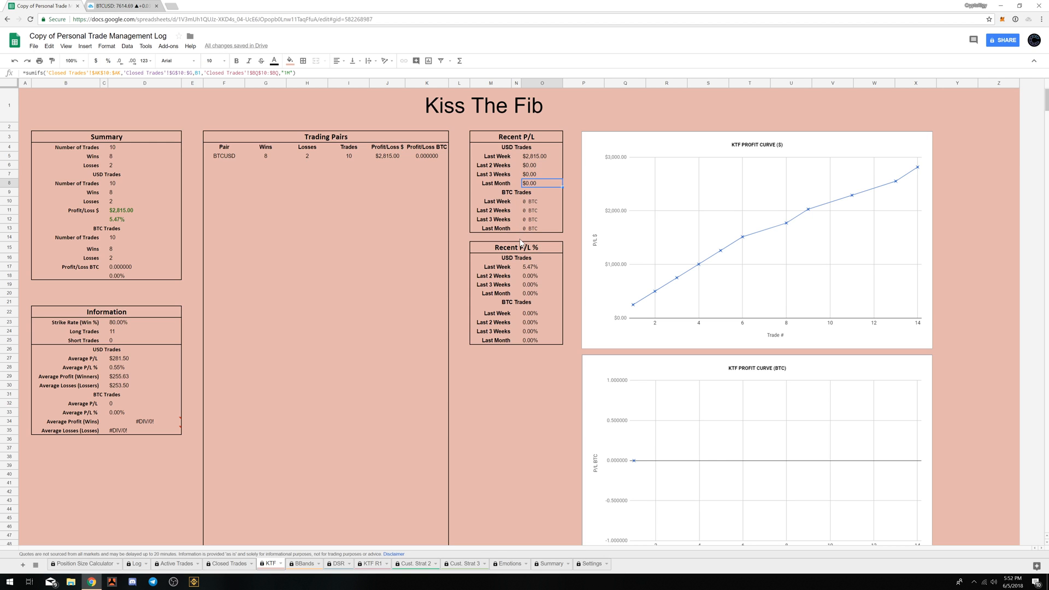
left_click(533, 119)
left_click(527, 267)
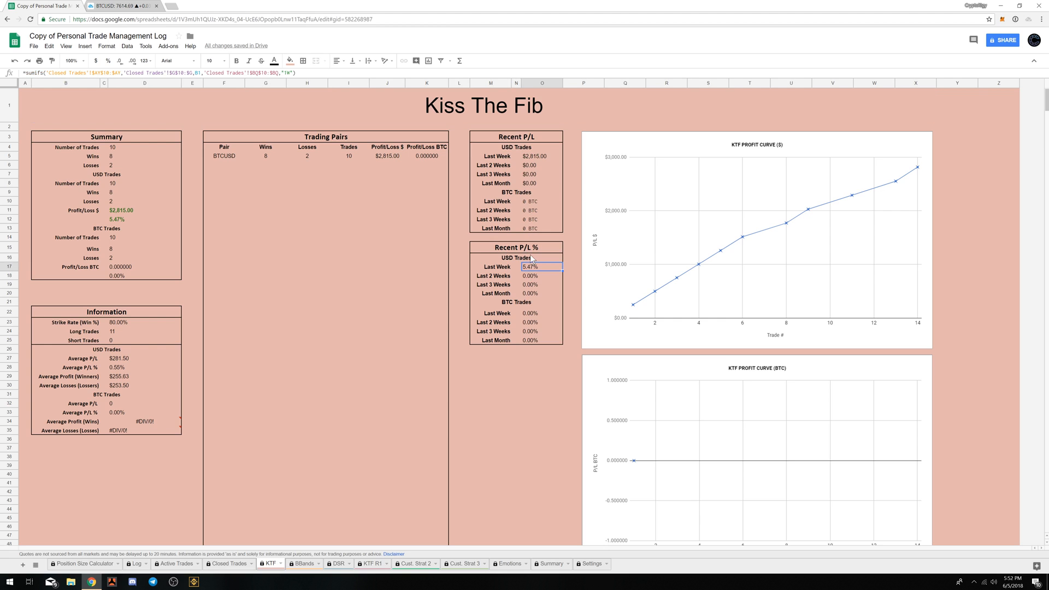
- Inspect the data points of the KTF Profit Curve ($) chart without changing the chart
scroll(560, 249, "down", 1)
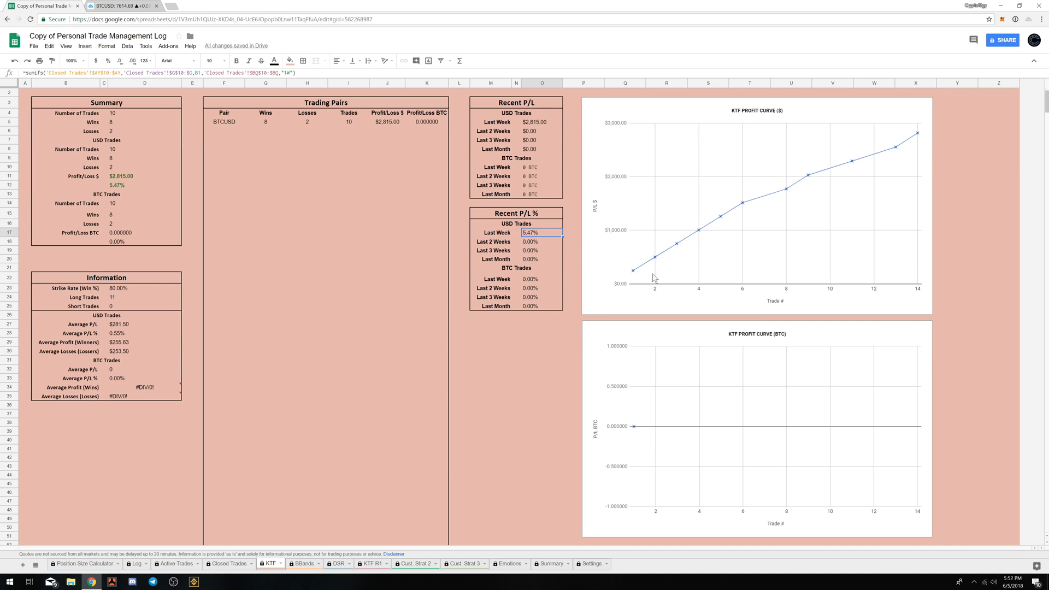
left_click(634, 274)
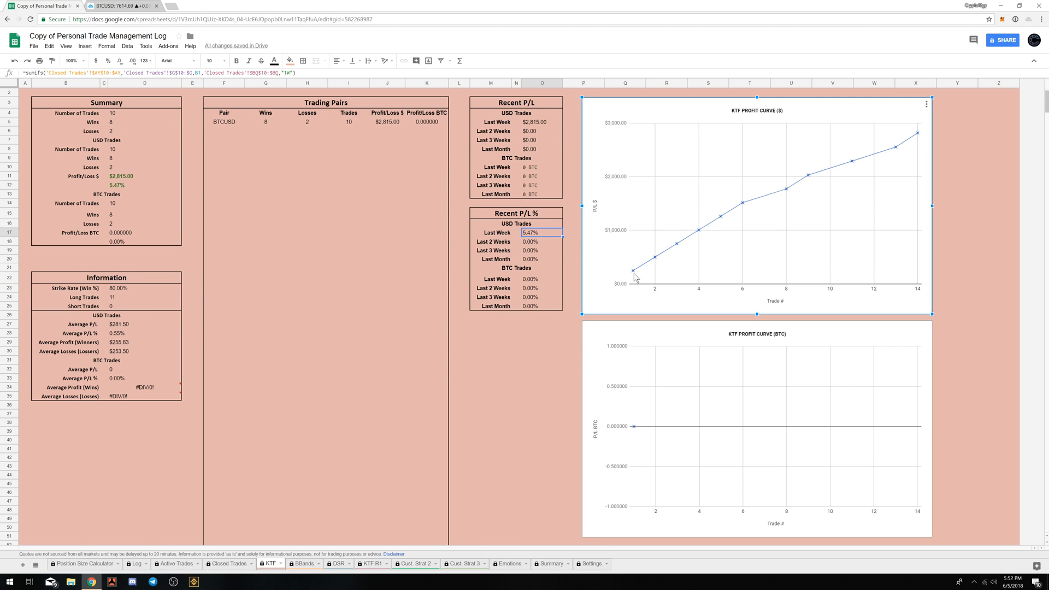
double_click(631, 274)
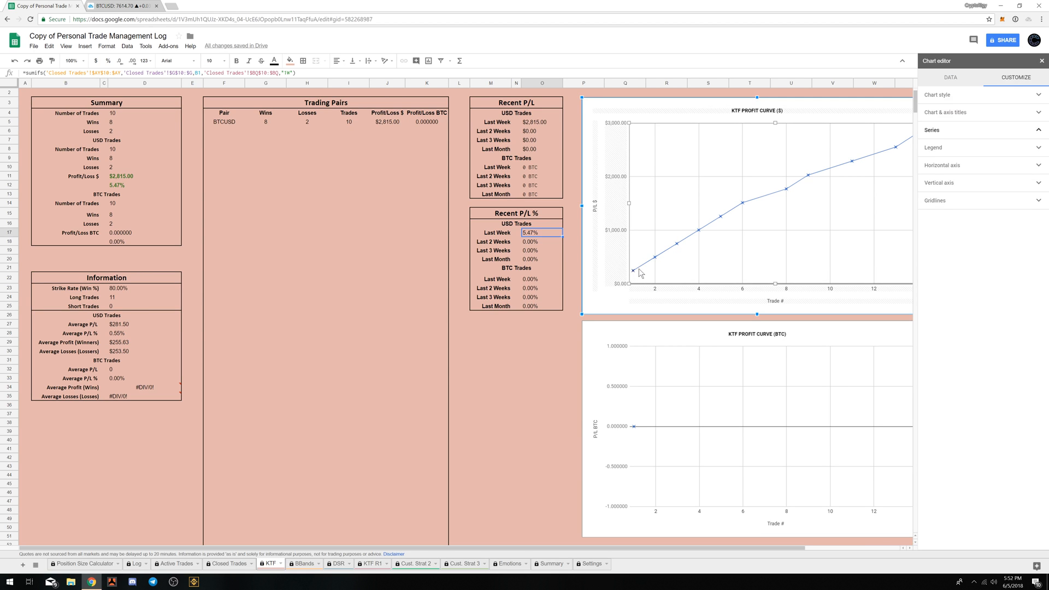
left_click(503, 341)
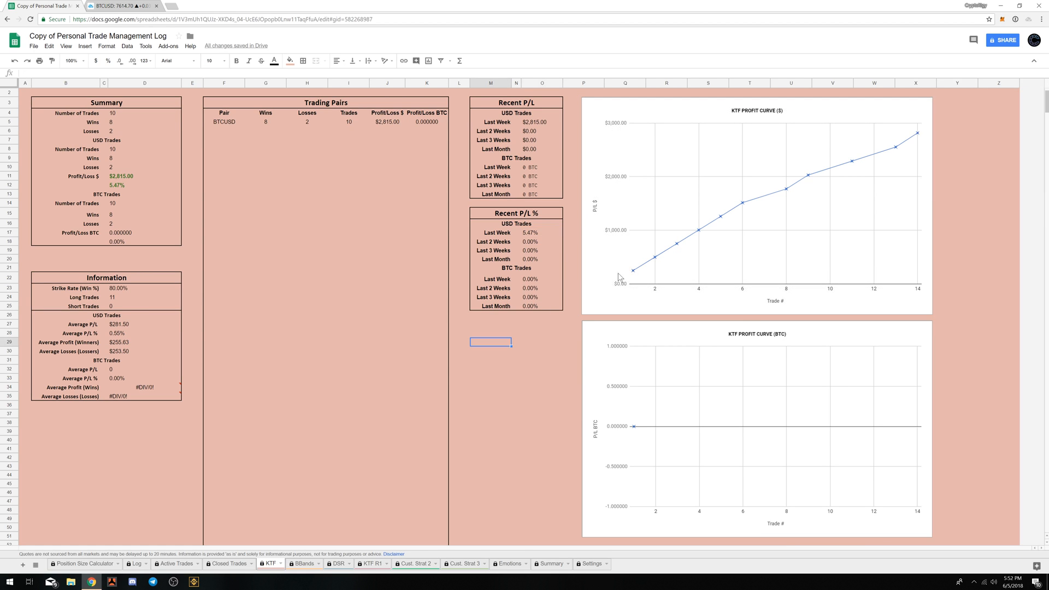
left_click(657, 259)
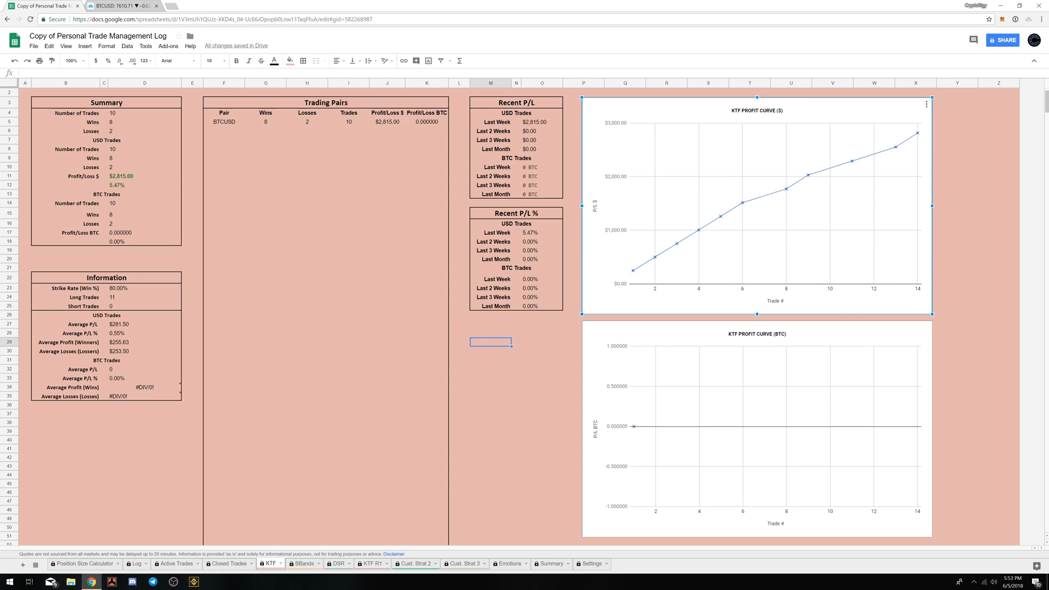
- Review the Scalping BBands sheet's USD profit percentage and its BTCUSD losses, trades and Profit/Loss $ figures
left_click(303, 563)
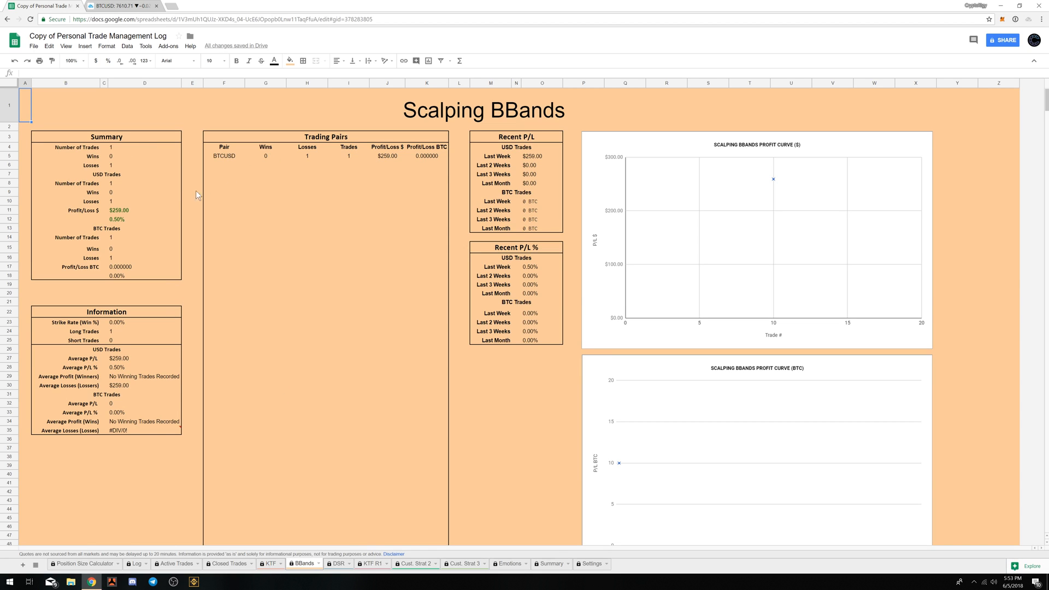
left_click(130, 220)
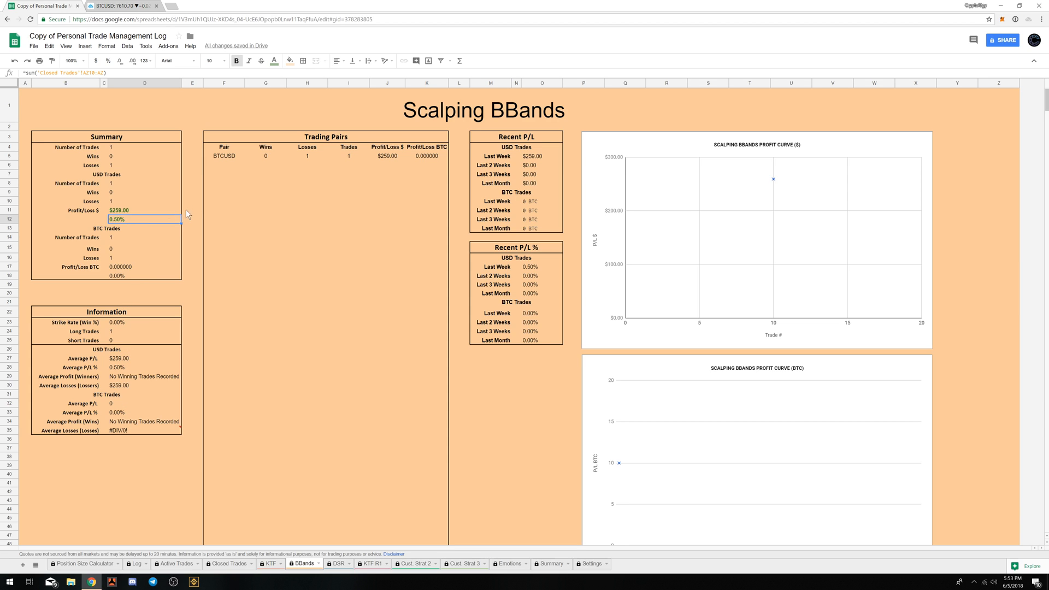
left_click(308, 156)
left_click(338, 158)
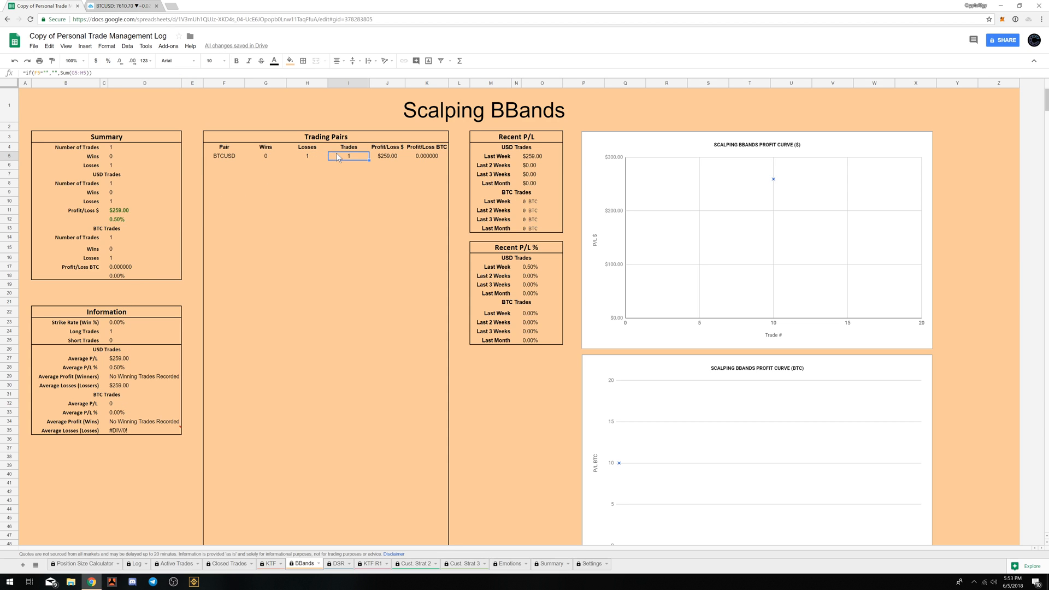
left_click(371, 154)
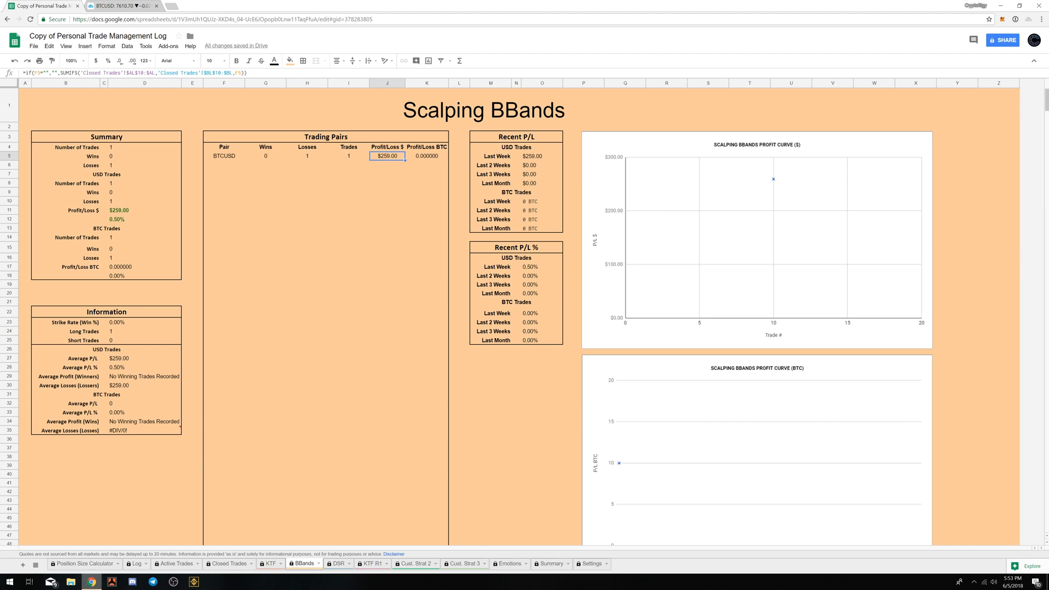
- In the Log, set the P/L USD of trade 3 to -252
left_click(135, 563)
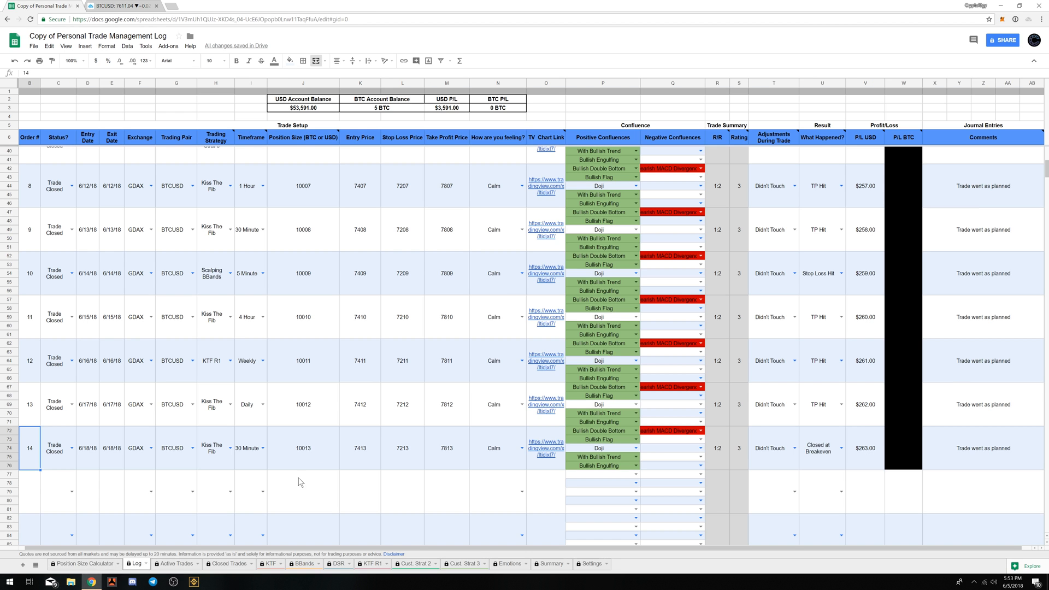
scroll(680, 290, "up", 5)
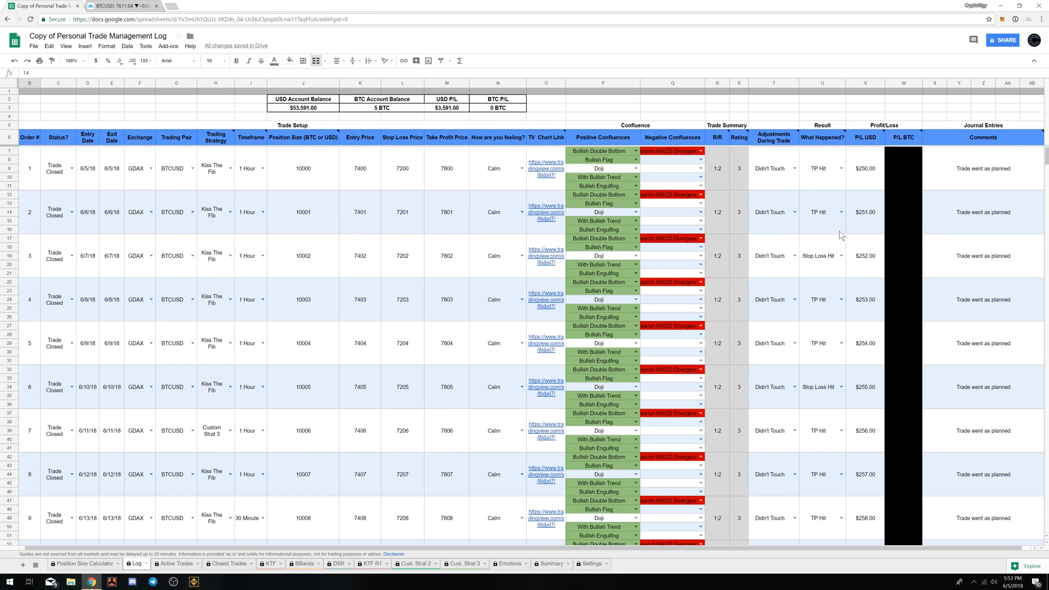
left_click(863, 260)
key("BackSpace")
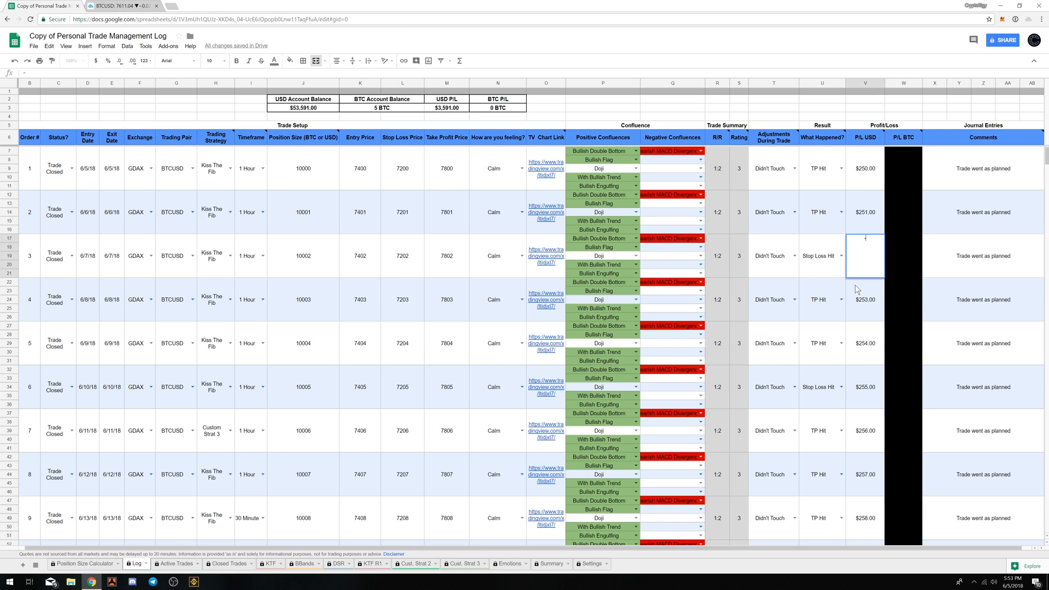
key("Return")
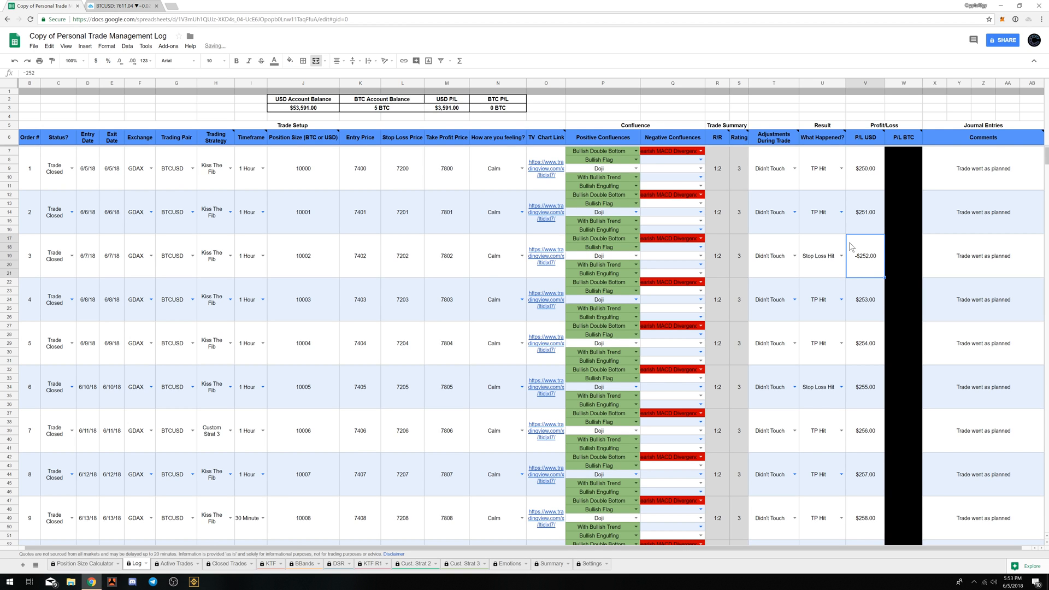
- In the Log, set the P/L USD of trade 6 to -255 and of trade 10 to -259
scroll(849, 242, "down", 1)
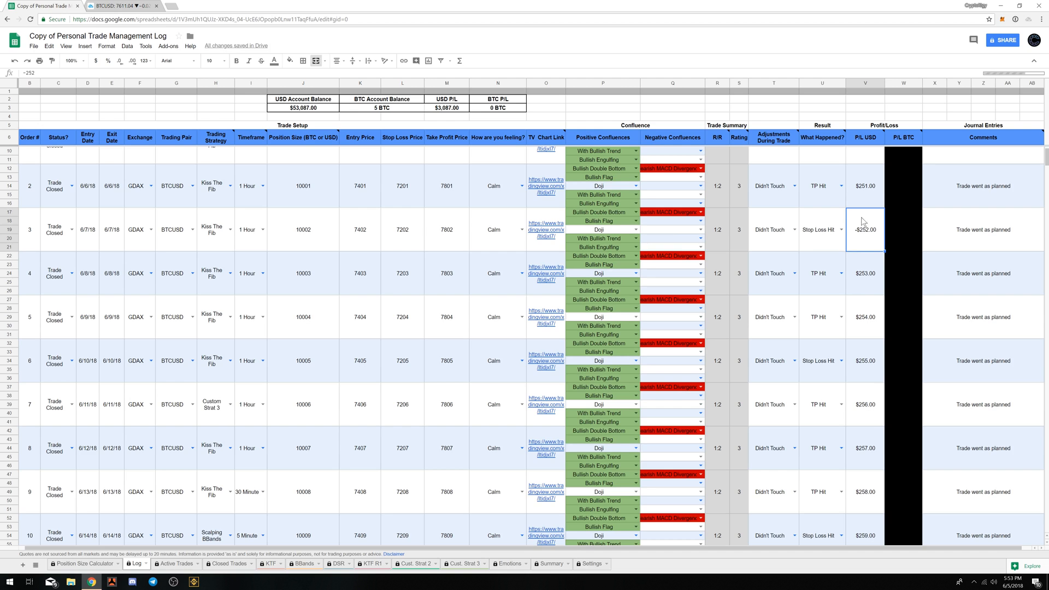
scroll(845, 401, "down", 1)
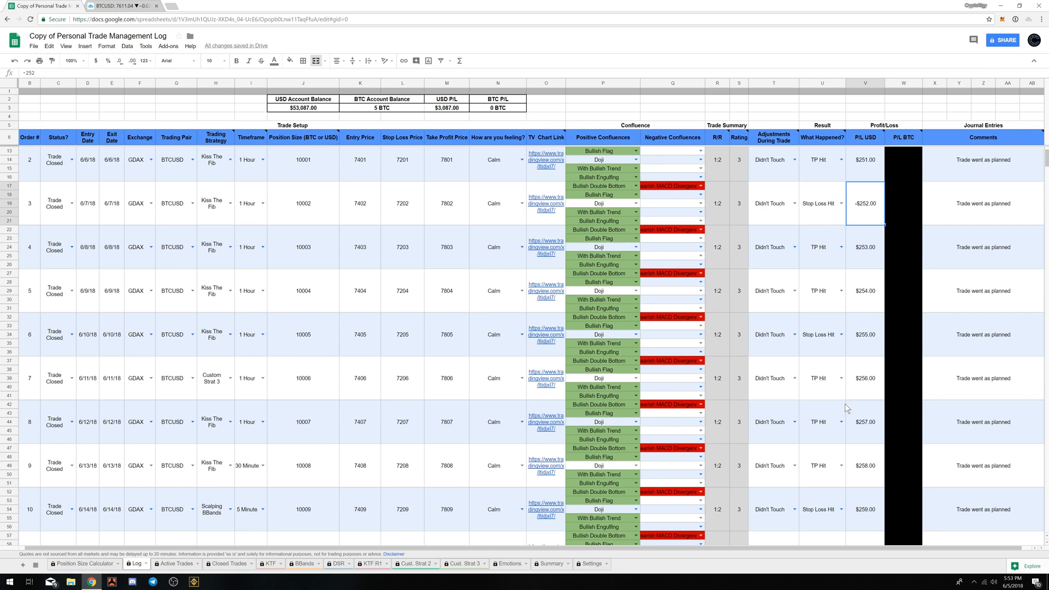
left_click(864, 325)
type("-$")
type("255")
key("Return")
left_click(854, 523)
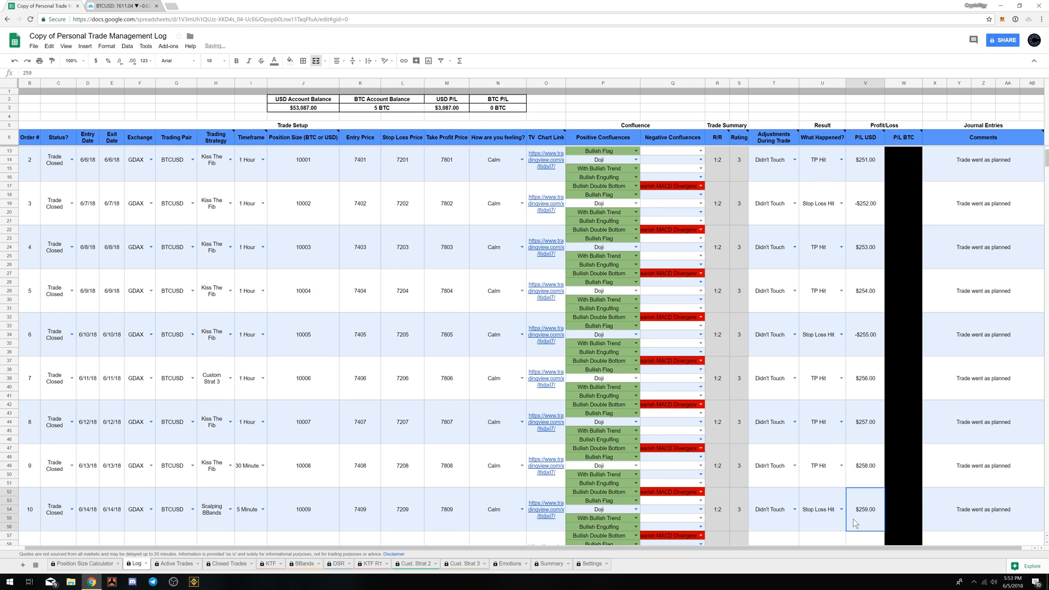
type("-259")
key("Return")
- Review the Scalping BBands sheet's USD Profit/Loss $ amount and percentage, and its Average Profit (Winners) entry
left_click(301, 566)
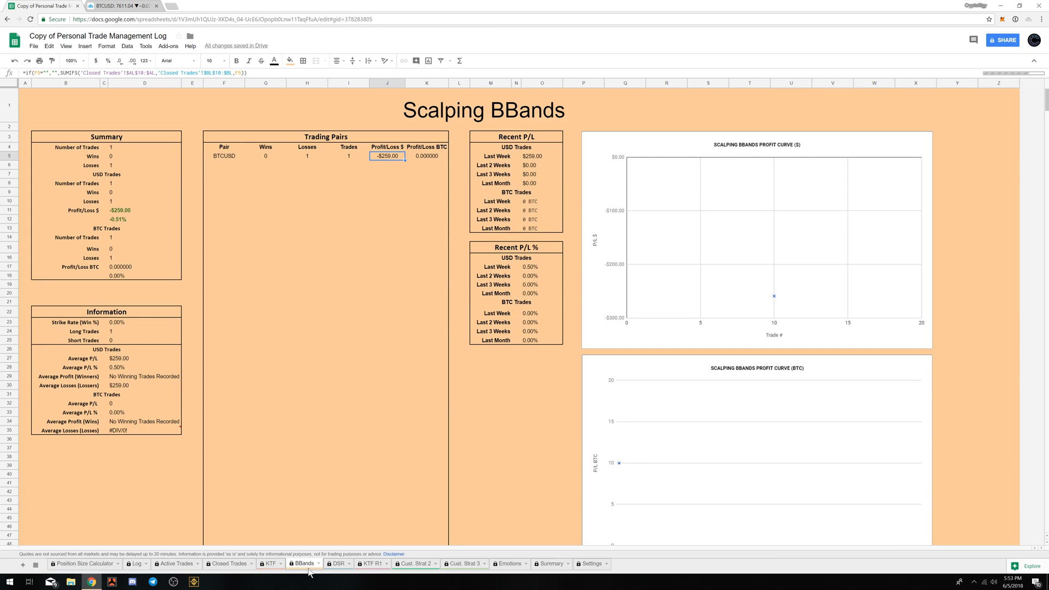
left_click(125, 211)
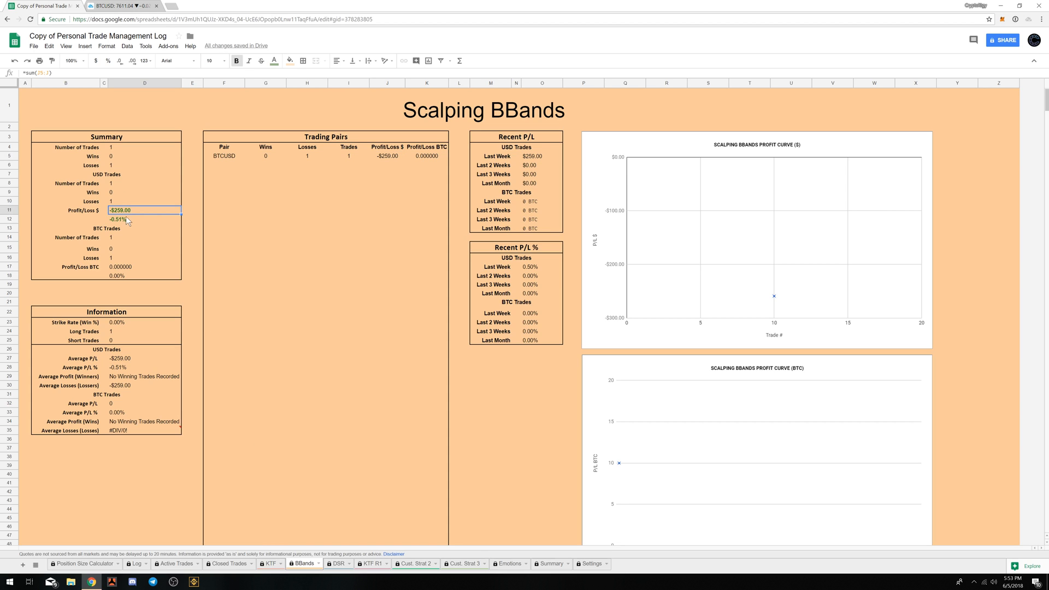
left_click(126, 218)
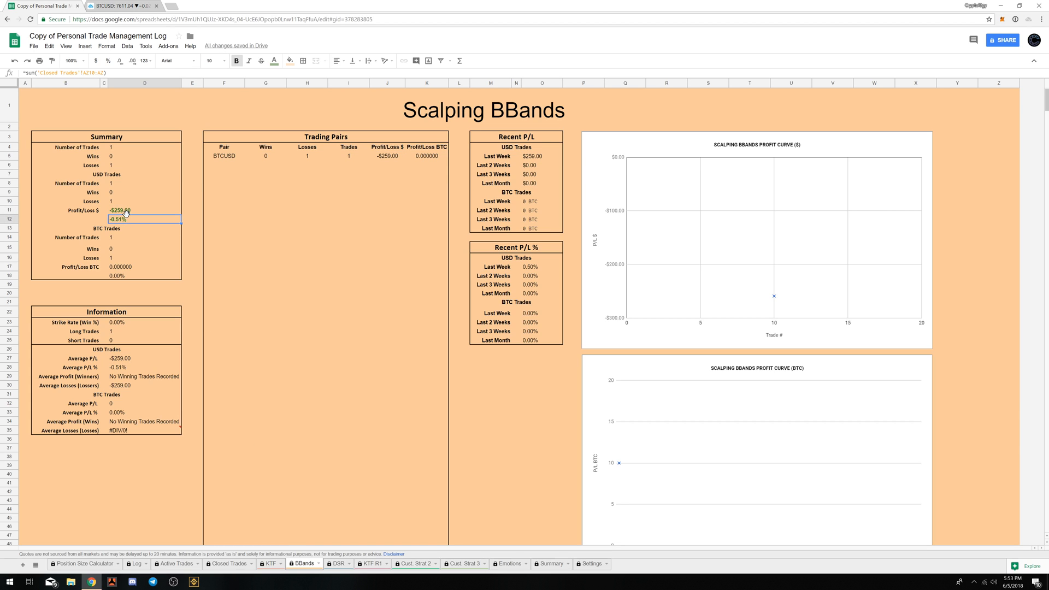
right_click(129, 210)
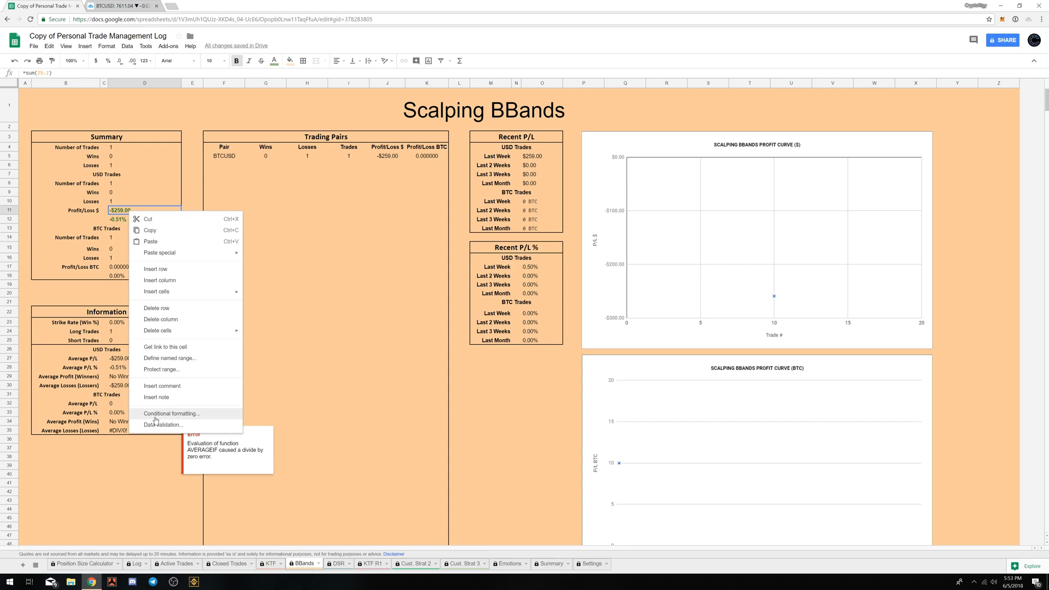
left_click(418, 349)
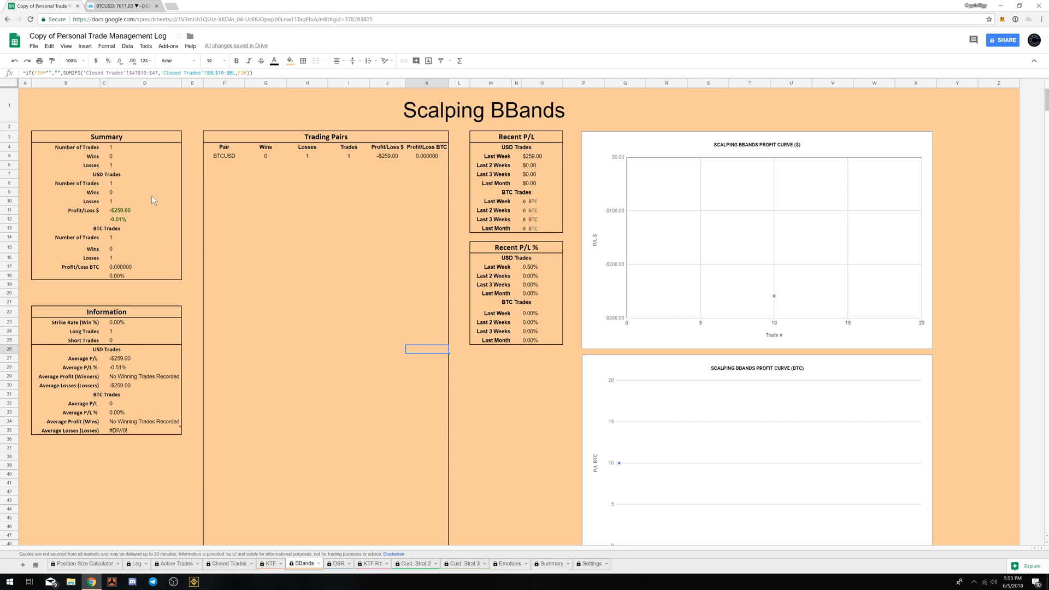
right_click(129, 212)
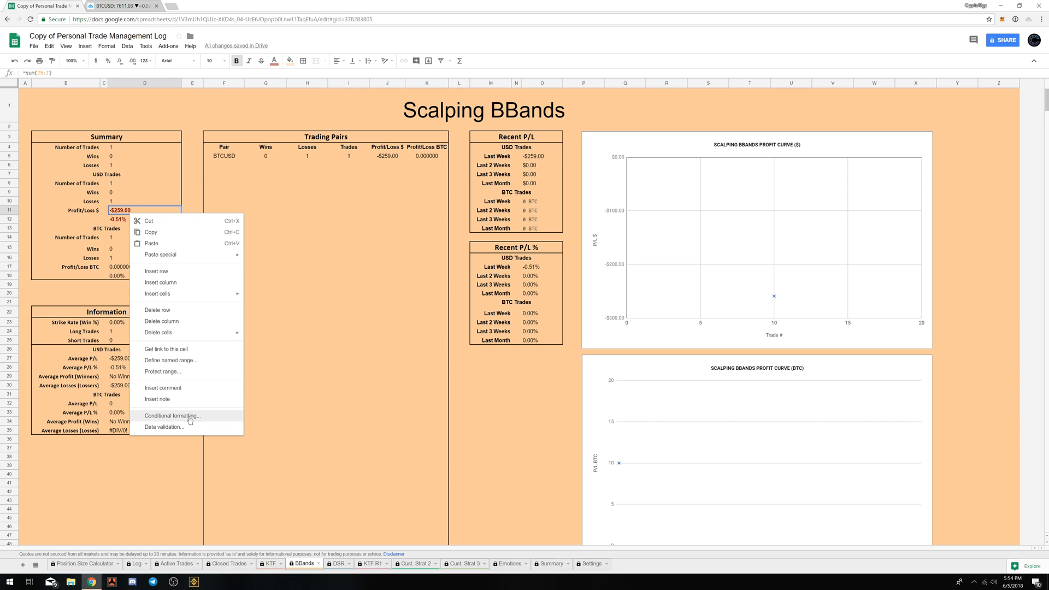
left_click(387, 284)
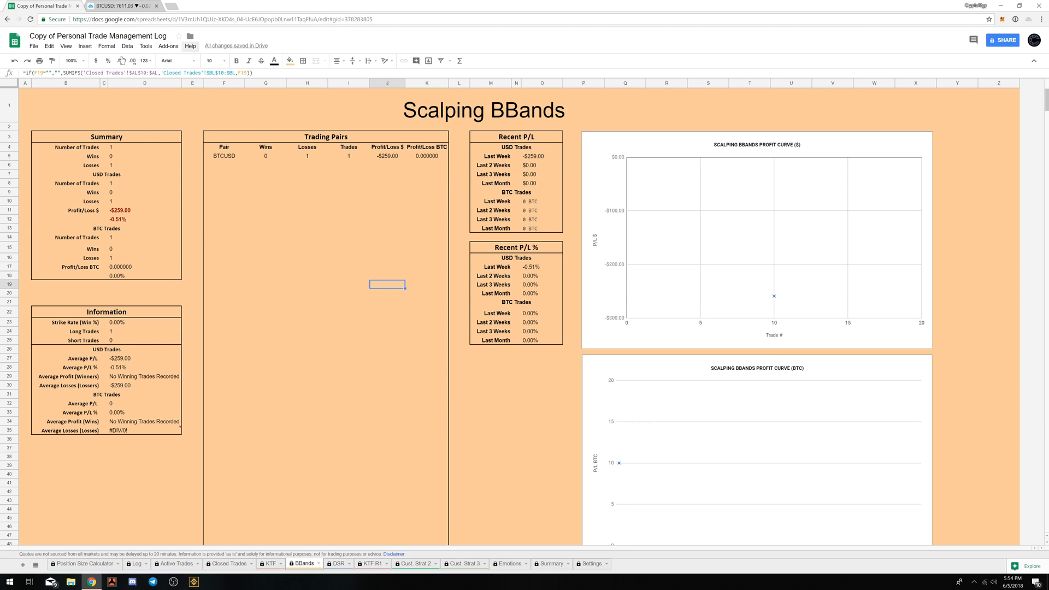
left_click(389, 148)
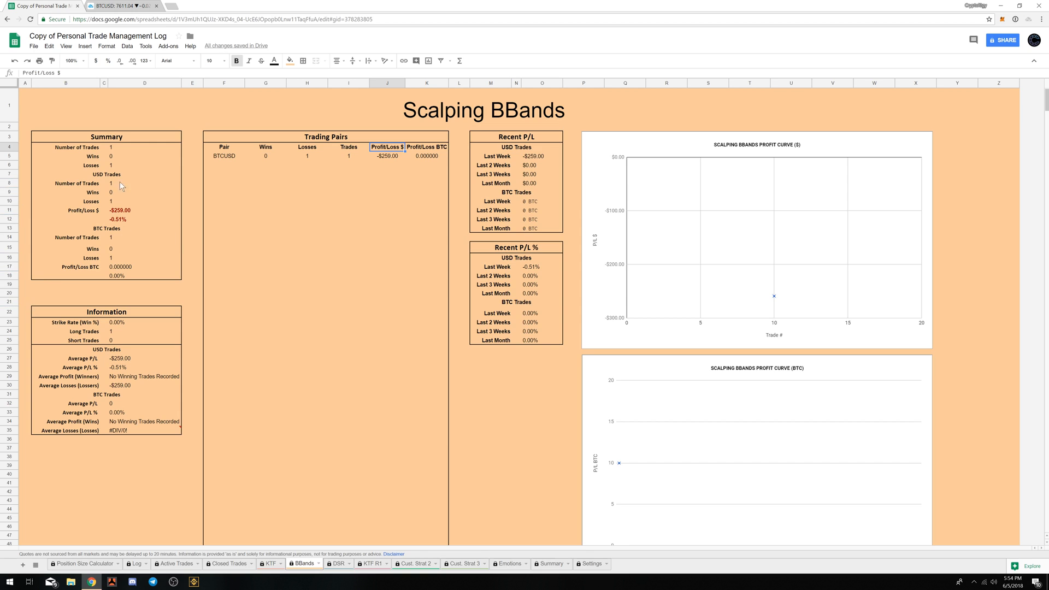
left_click(132, 380)
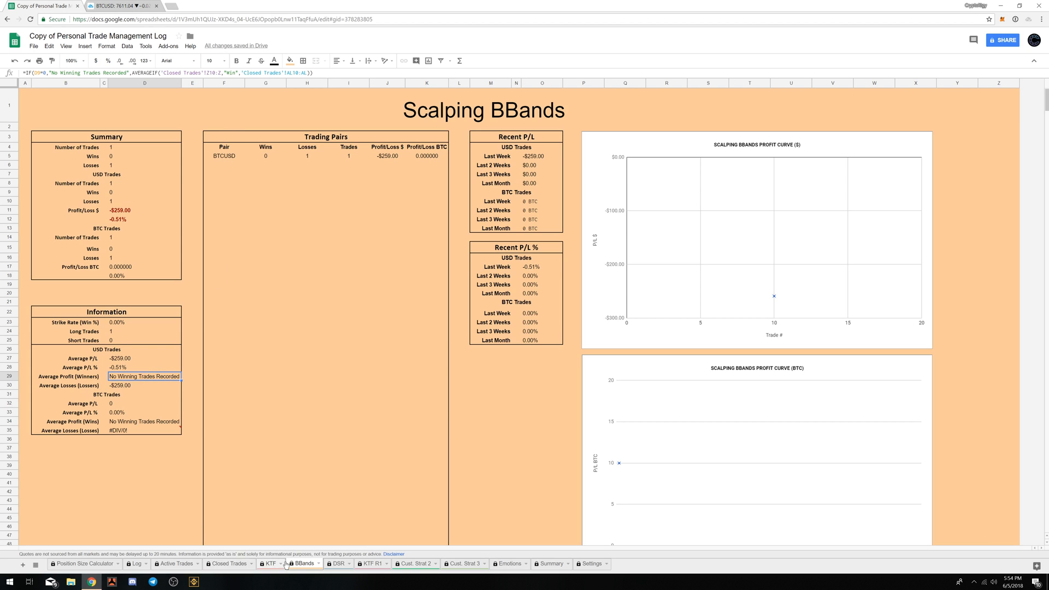
- View the DSR sheet, and place the KTF R1 sheet ahead of all other sheets while checking its number of trades
left_click(341, 566)
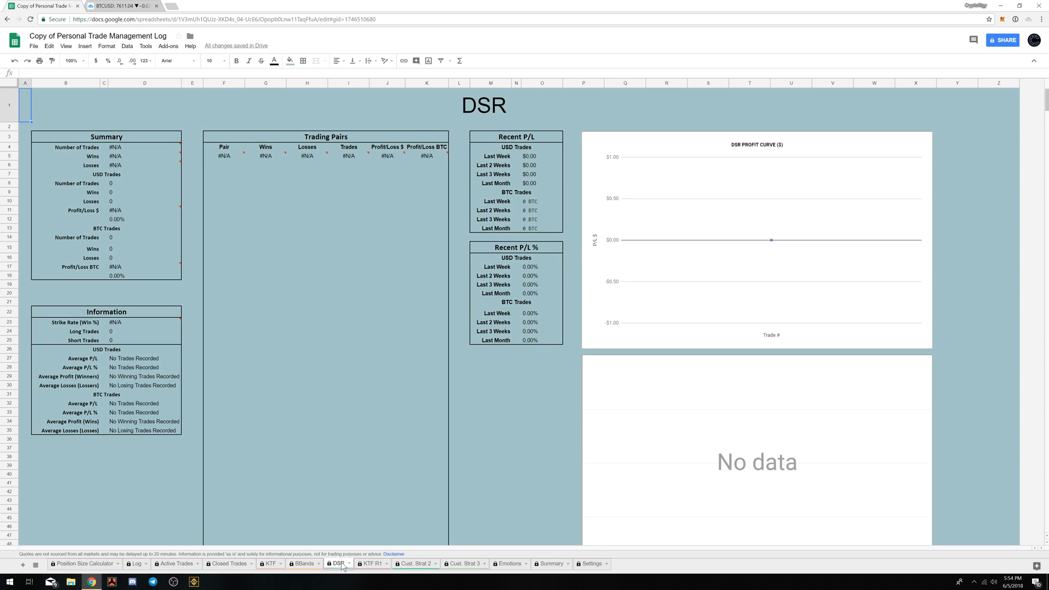
left_click_drag(373, 564, 143, 169)
left_click(138, 151)
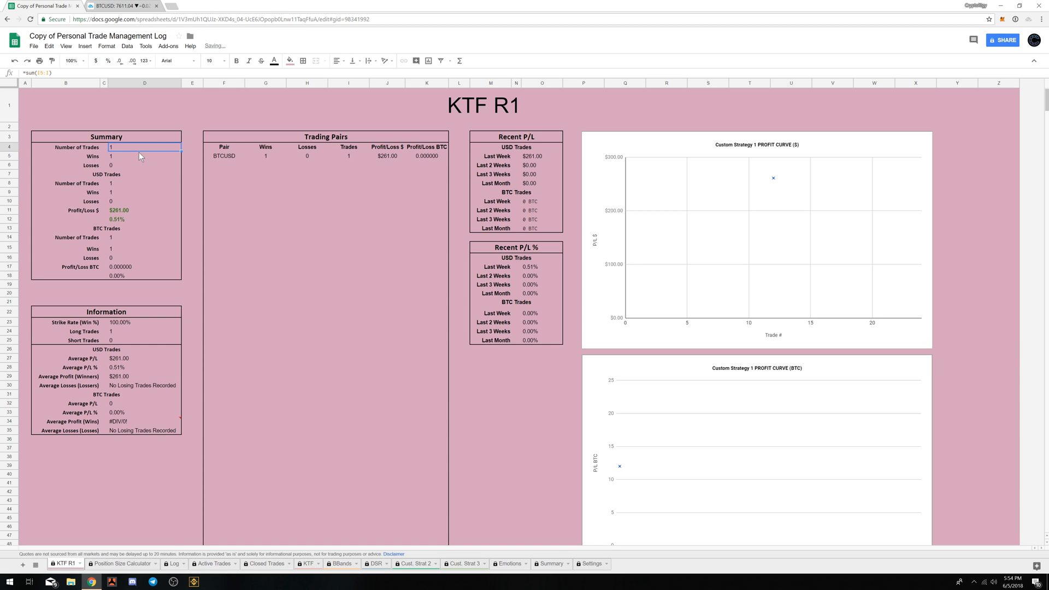
- Look over the Custom Strat 2 sheet and its title, and the Custom Strat 3 sheet's statistics
left_click(428, 563)
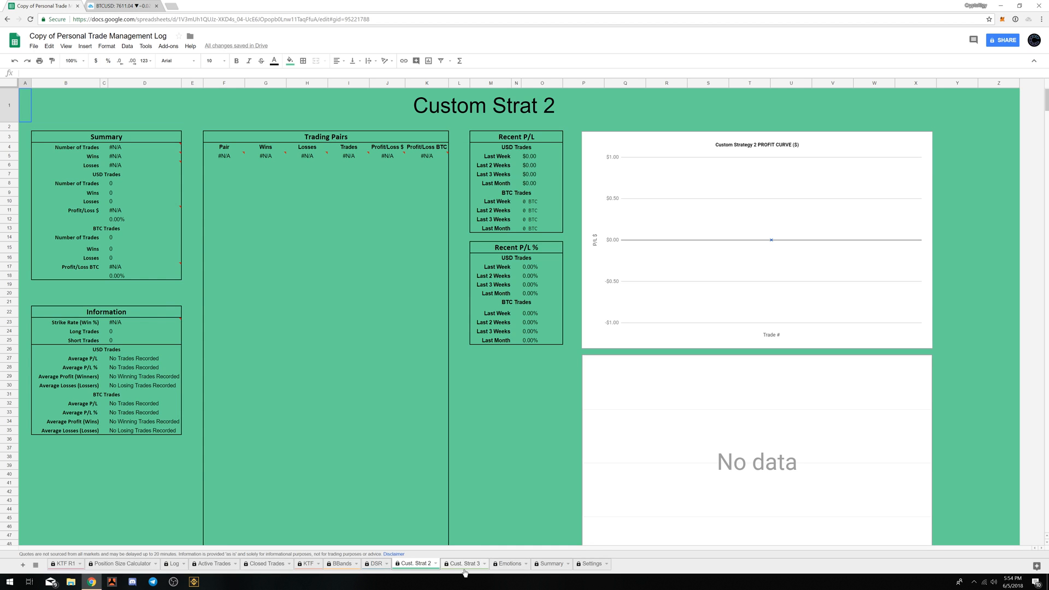
left_click(462, 103)
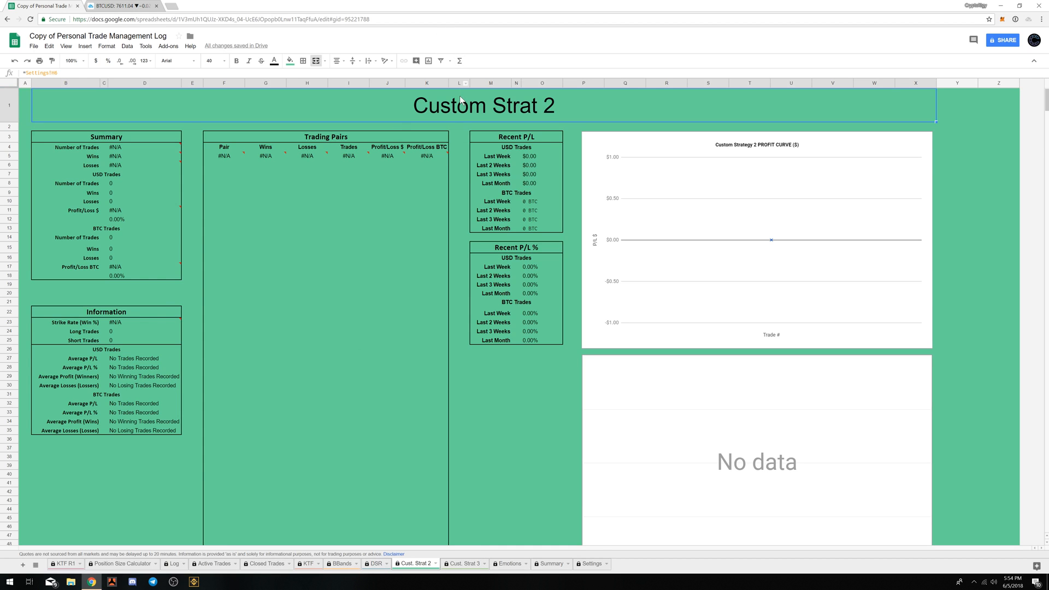
left_click(468, 562)
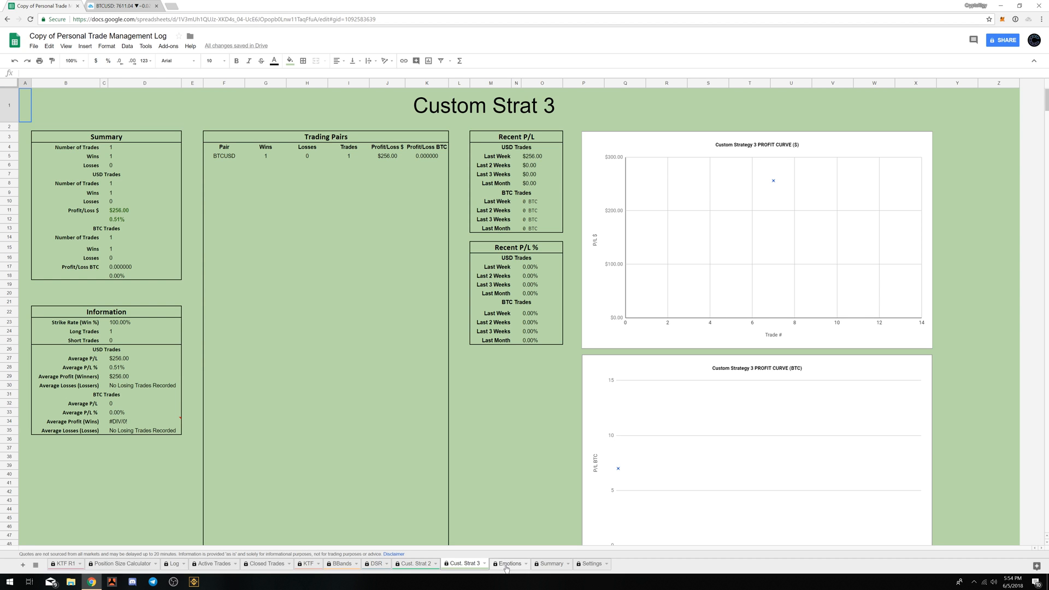
- Review the Emotions sheet's closed-trade wins and the Calm row's figures, comparing its Profit/Loss (USD) with the Log's USD P/L
left_click(501, 563)
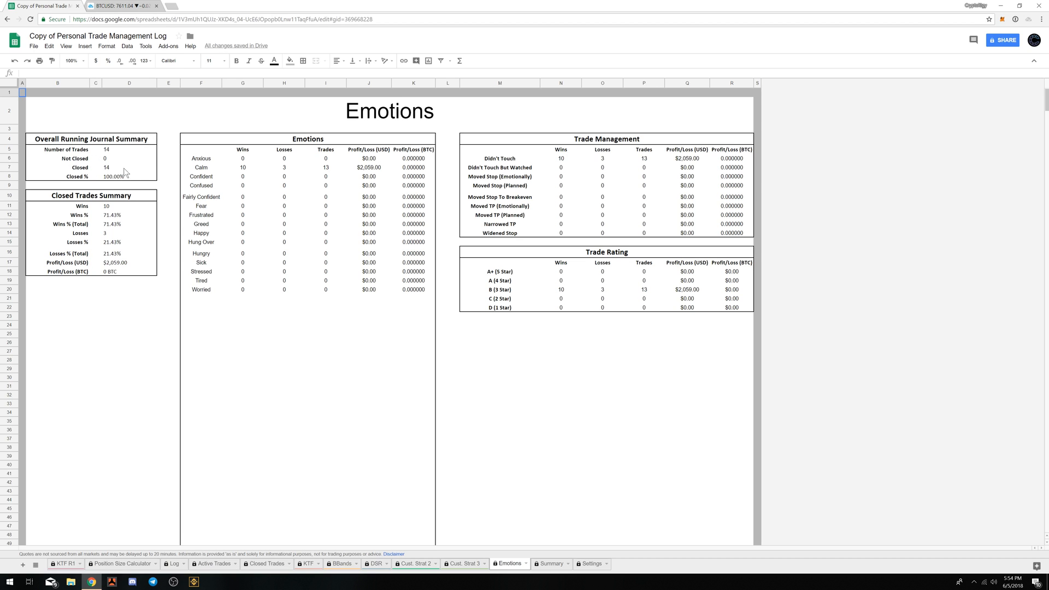
left_click(114, 206)
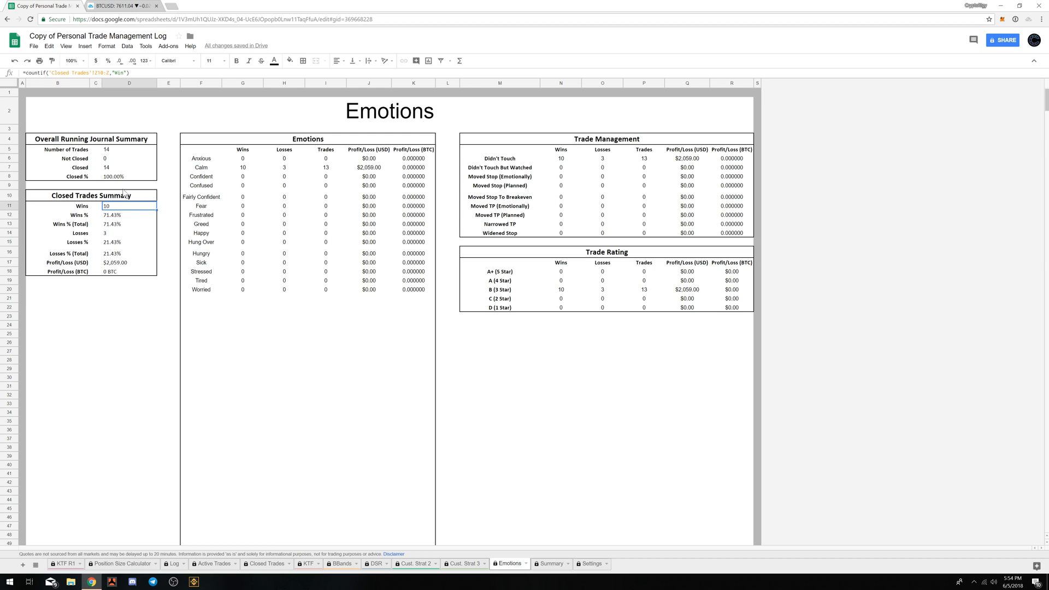
left_click(239, 170)
left_click(288, 171)
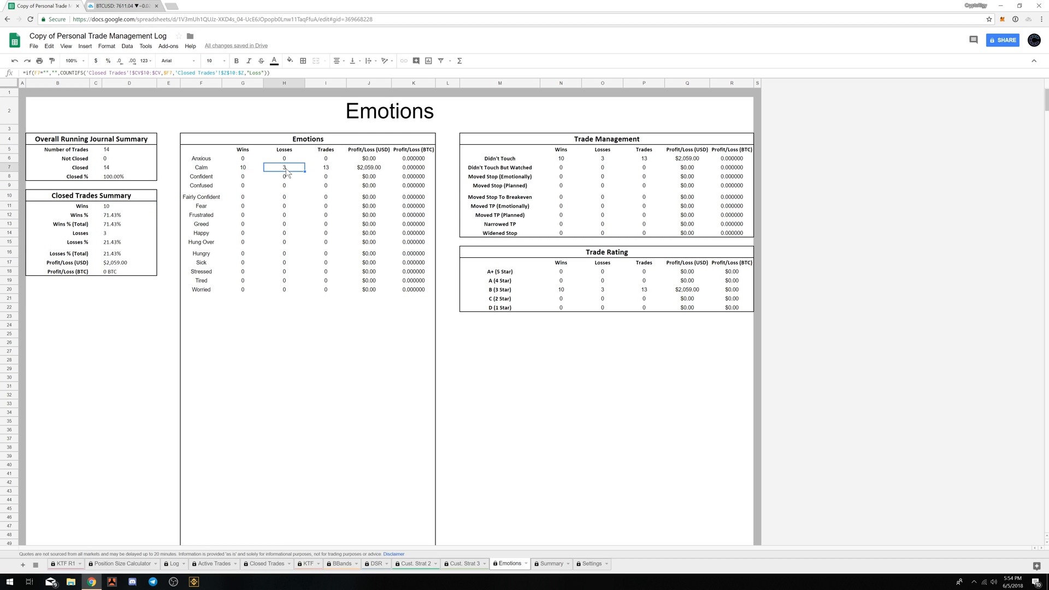
left_click(330, 172)
left_click(246, 170)
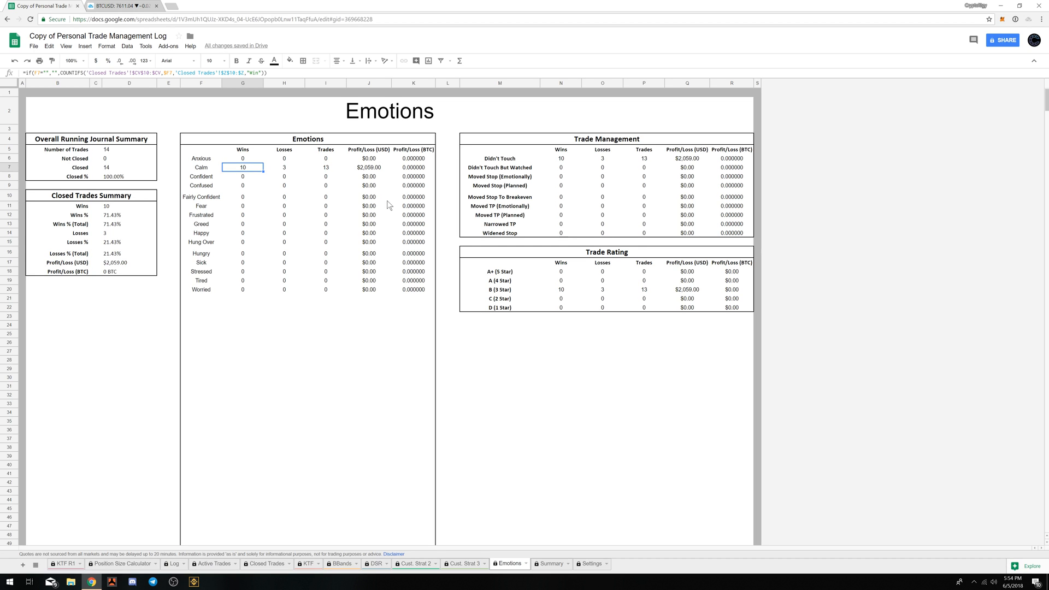
left_click(382, 171)
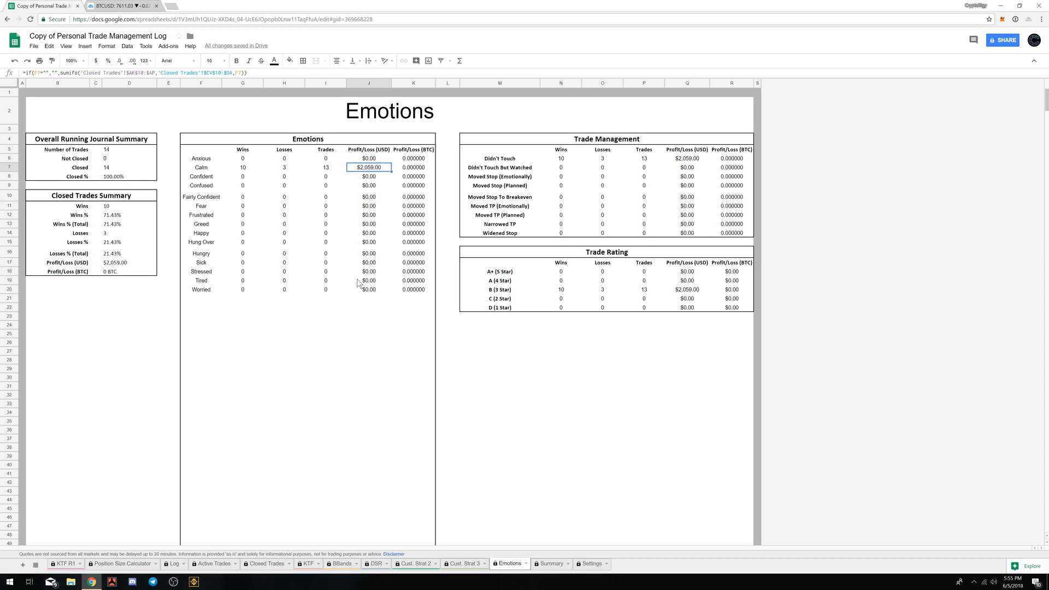
left_click(175, 564)
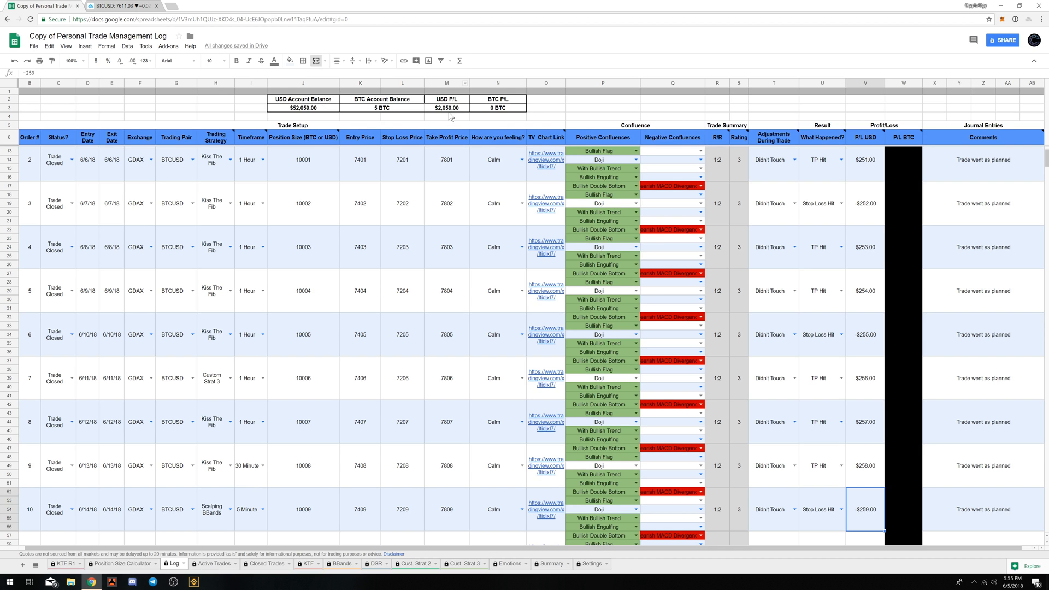
- Examine the Emotions sheet's Trade Management figures from Didn't Touch onward and the Trade Rating categories starting at A+ (5 Star)
left_click(509, 565)
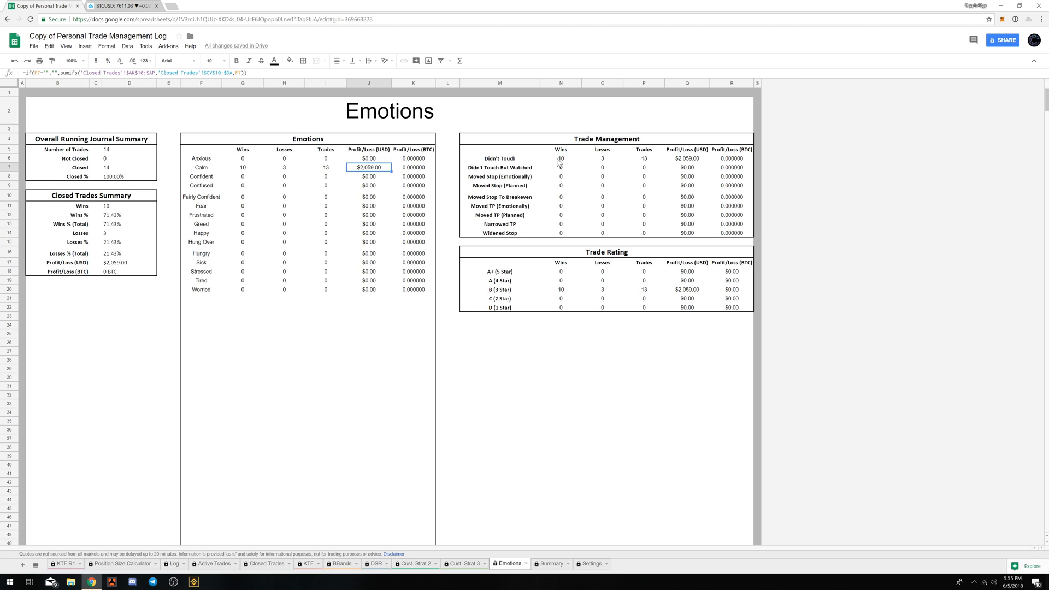
left_click(529, 162)
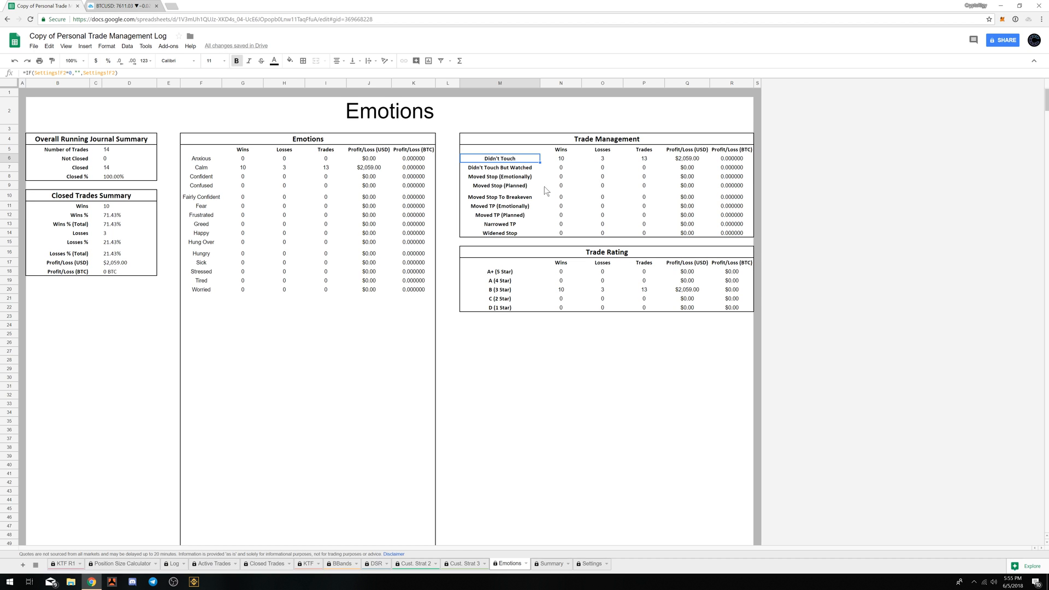
left_click(603, 187)
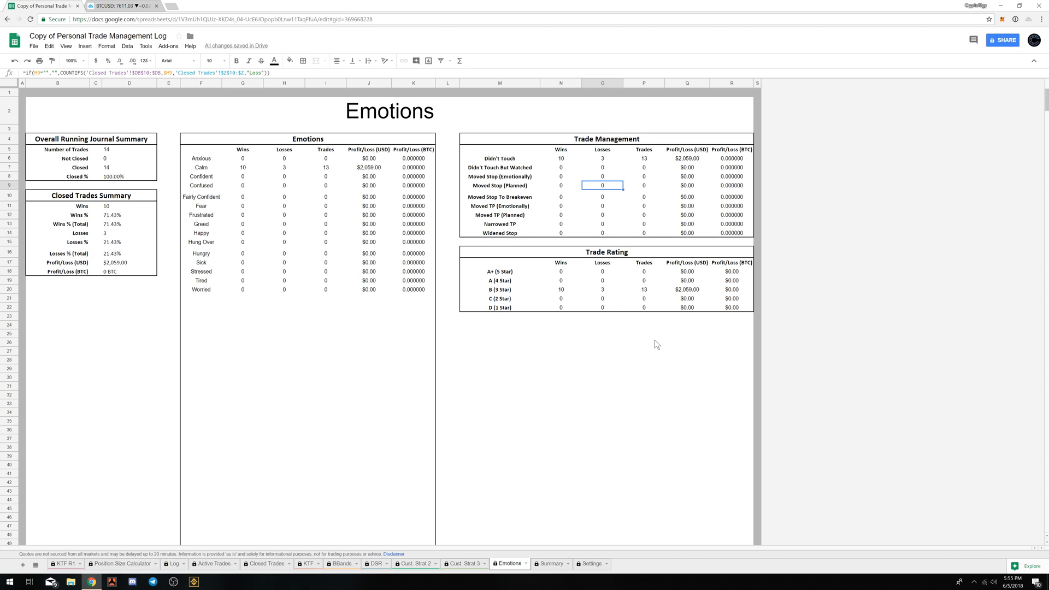
left_click_drag(655, 341, 624, 328)
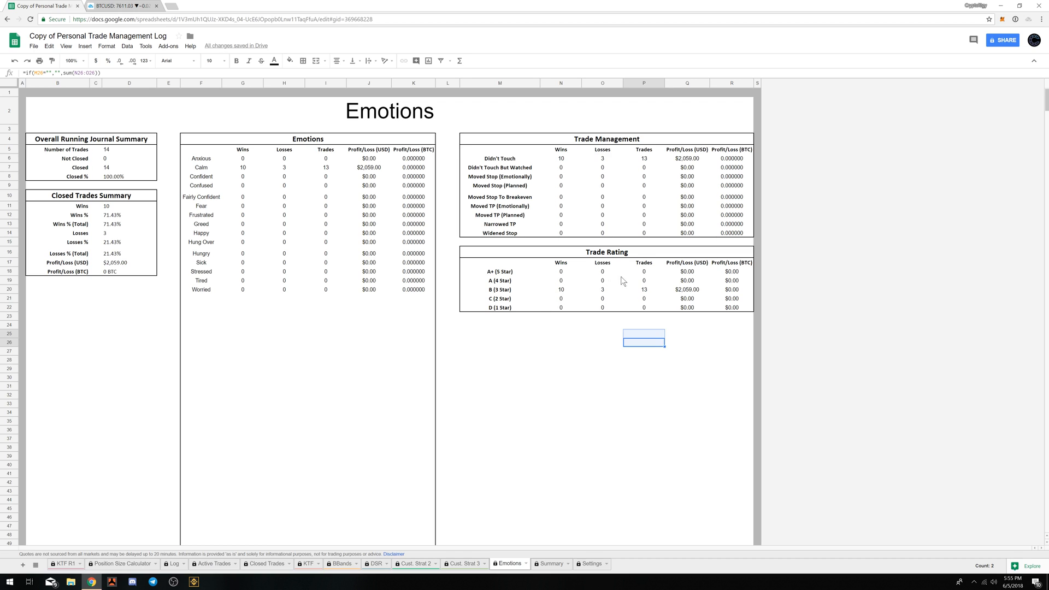
left_click(510, 271)
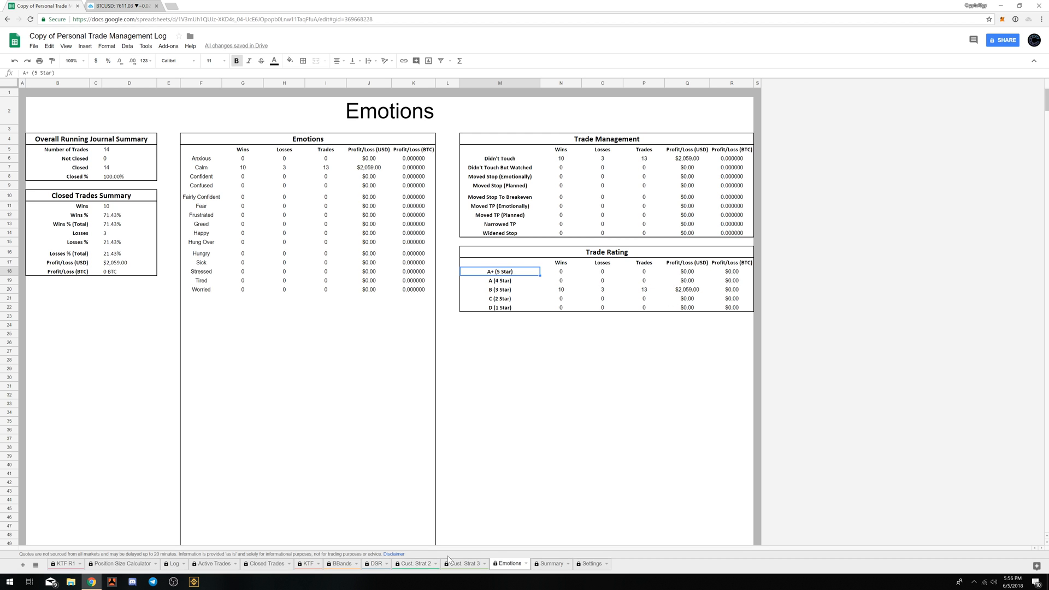
- Review the Summary sheet's USD Average P/L and Average P/L %, along with its Balance and Withdrawals and Deposits sections
left_click(550, 563)
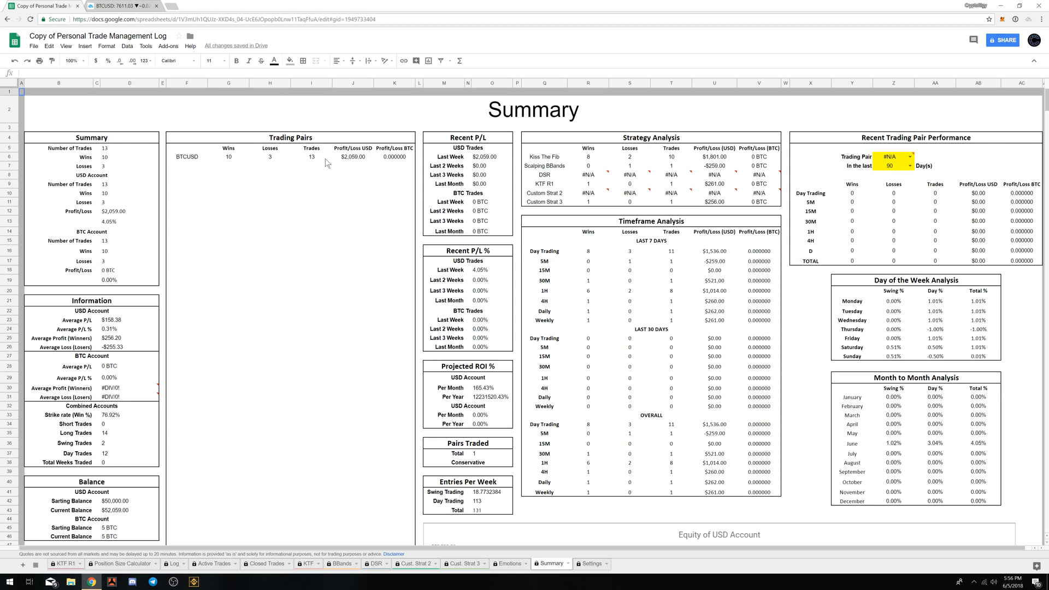
scroll(329, 189, "down", 3)
scroll(328, 185, "up", 3)
scroll(78, 326, "down", 1)
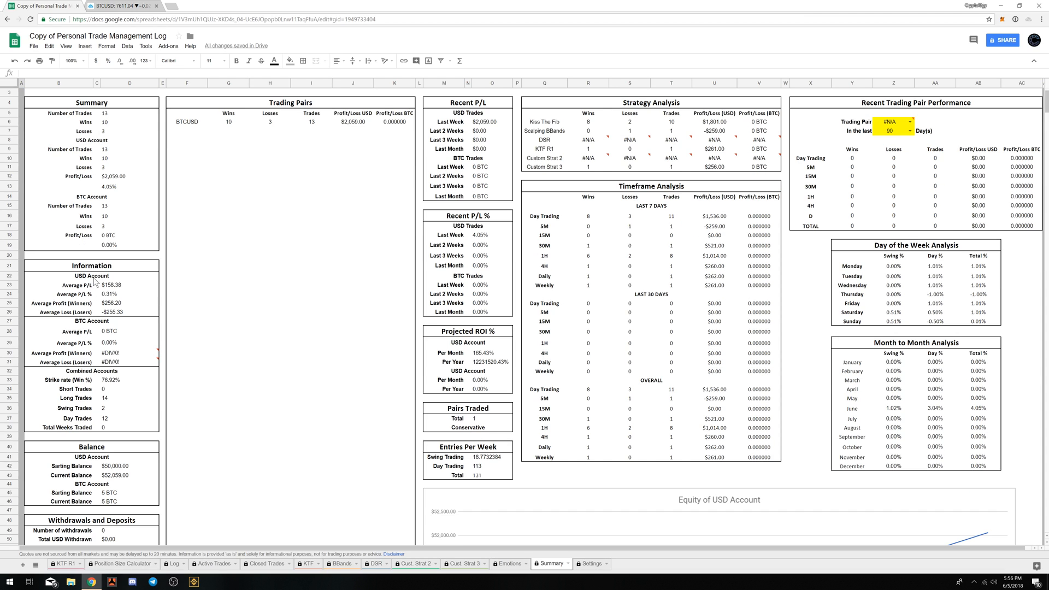
left_click(133, 287)
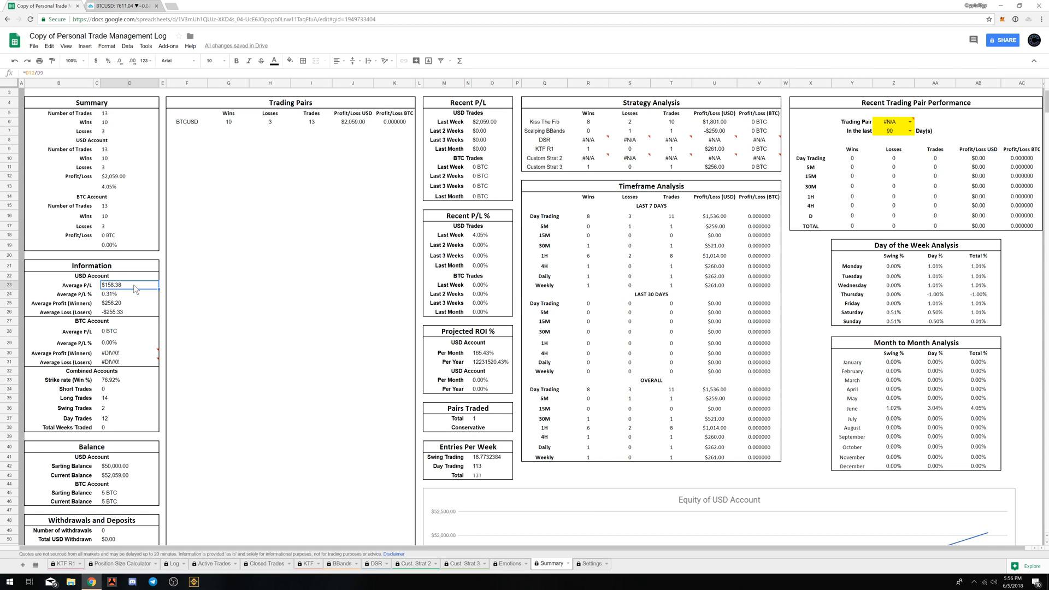
left_click(124, 294)
scroll(130, 311, "down", 3)
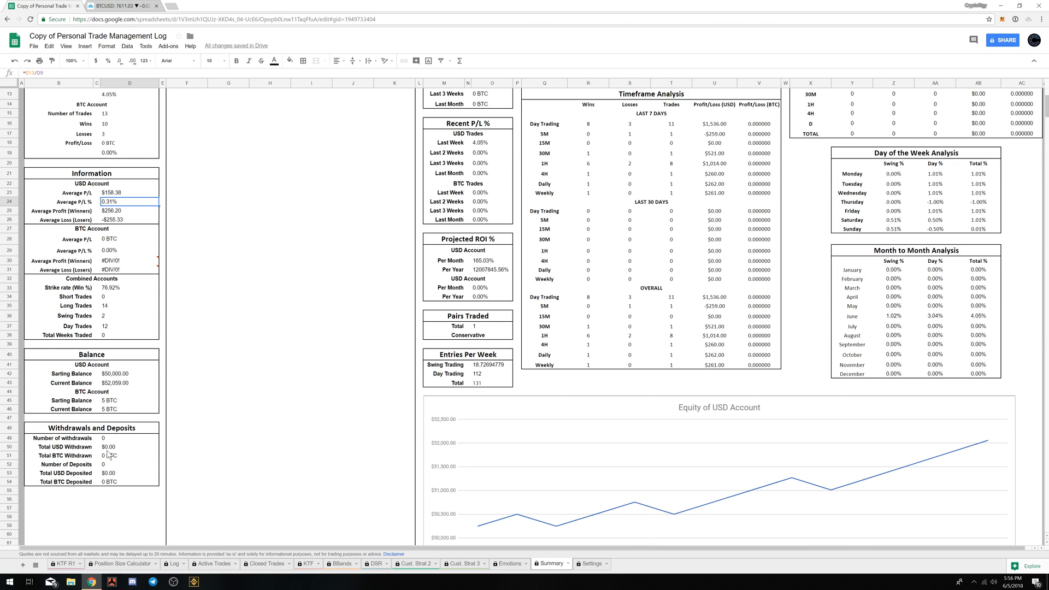
scroll(131, 430, "up", 4)
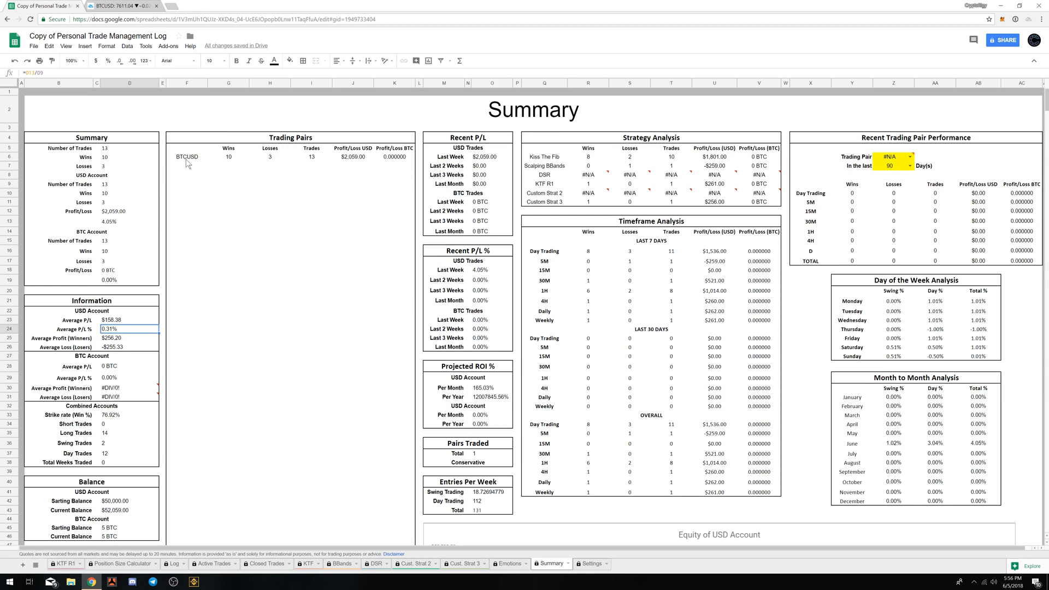
- Look through the Summary sheet's Trading Pairs table, the projected yearly USD ROI, and the total pairs traded
scroll(191, 409, "down", 14)
scroll(189, 371, "up", 14)
left_click(486, 399)
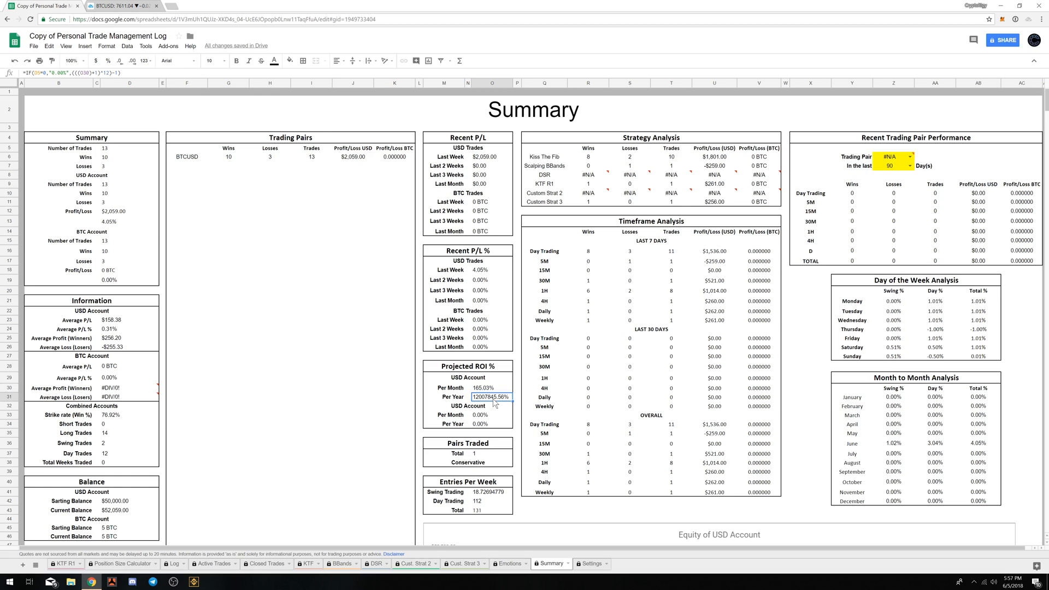
left_click(474, 447)
left_click(475, 453)
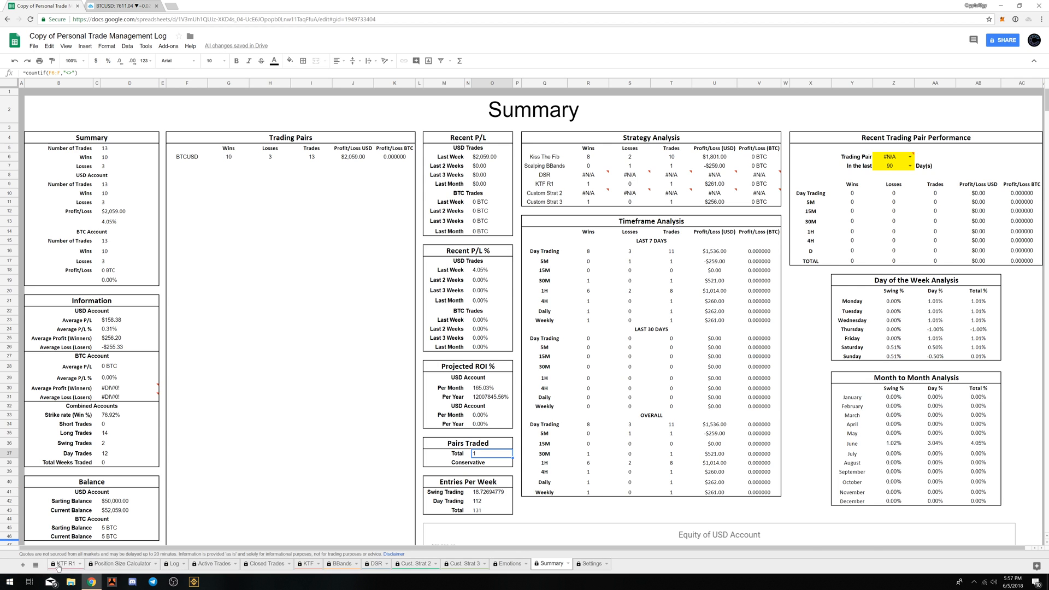
- Move the KTF R1 sheet between the DSR and Cust. Strat 2 sheets, and open the Log
left_click_drag(63, 561, 363, 569)
left_click(130, 567)
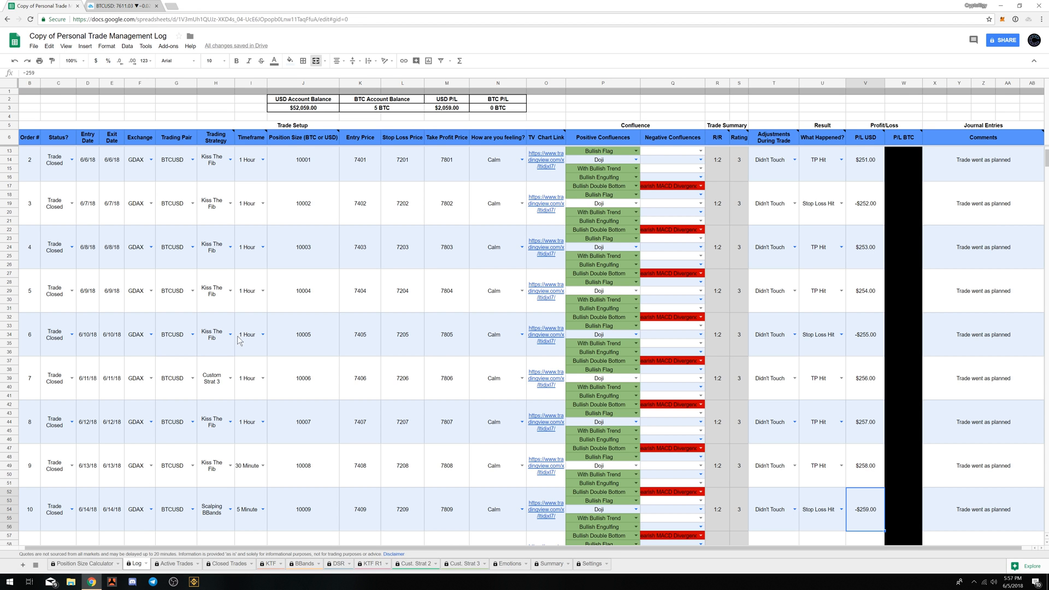
- Change the trading pair of order 6 in the Log to ETHUSD
double_click(194, 340)
left_click(184, 322)
double_click(181, 317)
type("ETH")
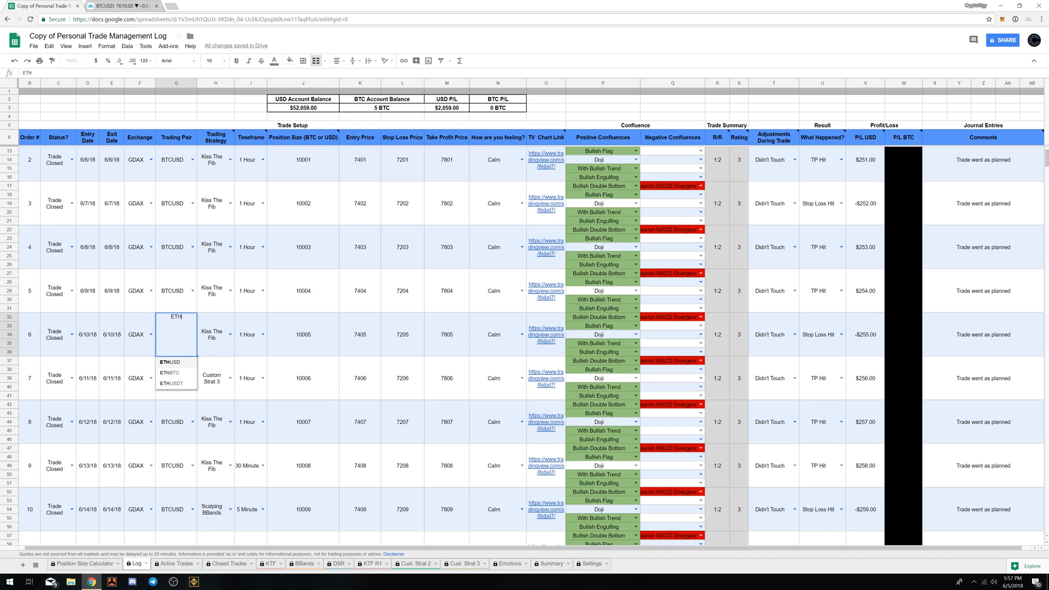
left_click(183, 363)
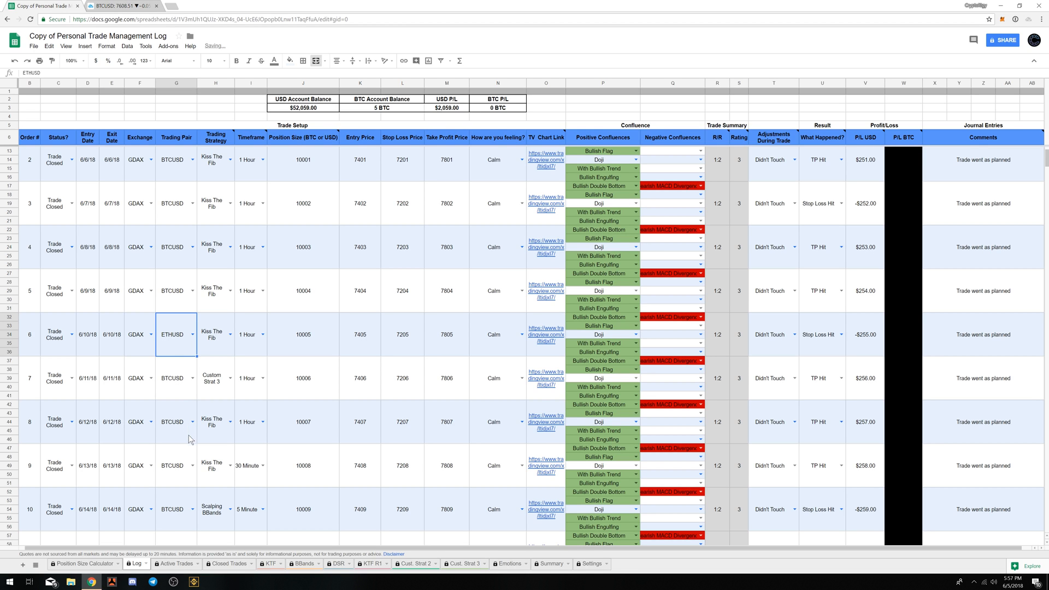
- Change the trading pair of order 9 in the Log to LTCUSD
double_click(192, 469)
key("BackSpace")
key("BackSpace")
key("BackSpace")
key("BackSpace")
key("BackSpace")
key("BackSpace")
type("LTCUSD")
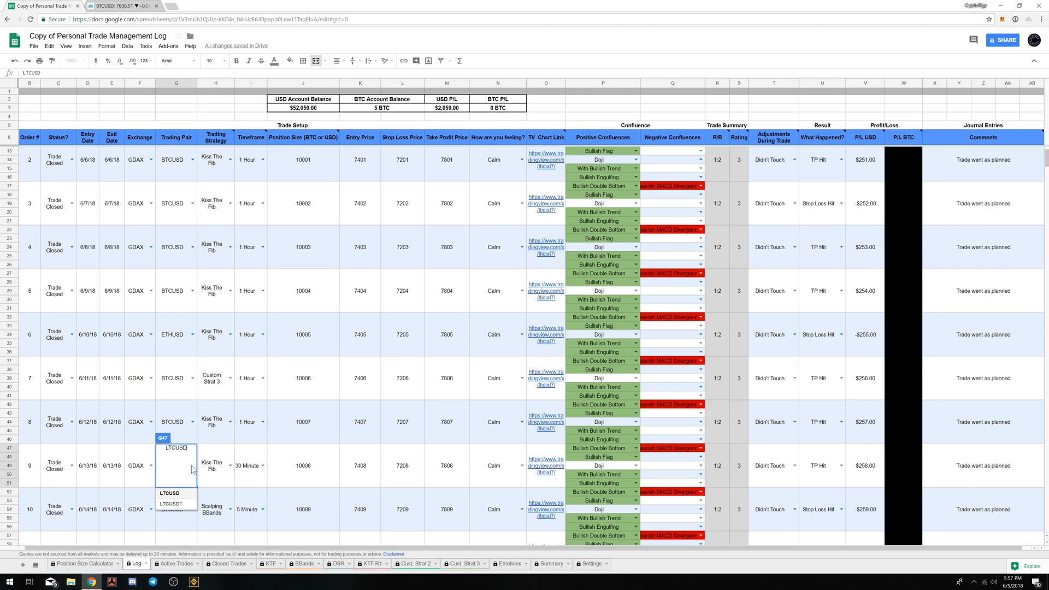
key("Return")
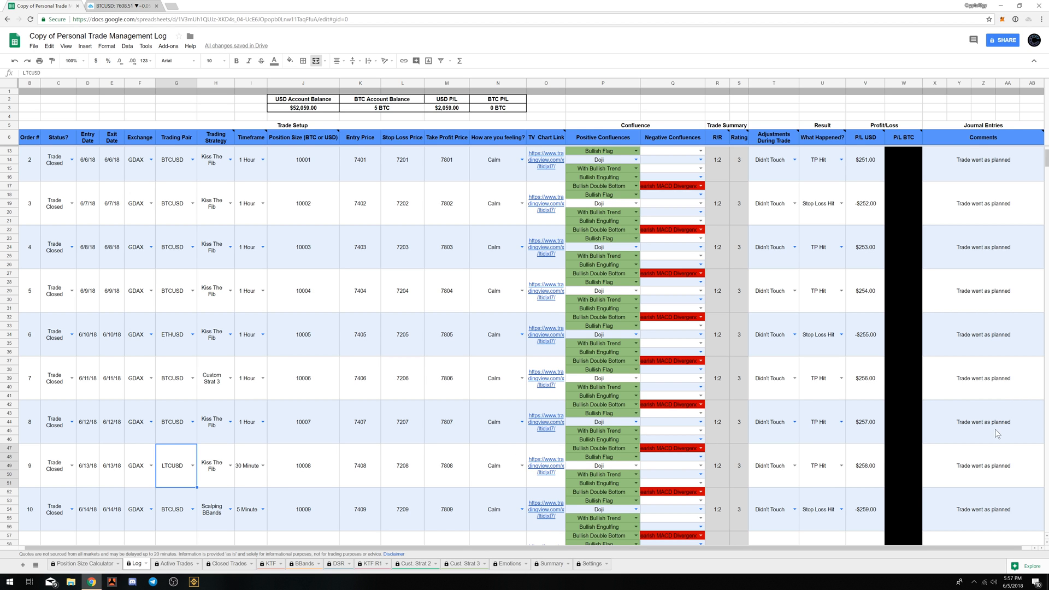
- Set Adjustments During Trade to Moved Stop (Emotionally) for order 9, Moved TP (Planned) for order 6 and Narrowed TP for order 3
double_click(793, 472)
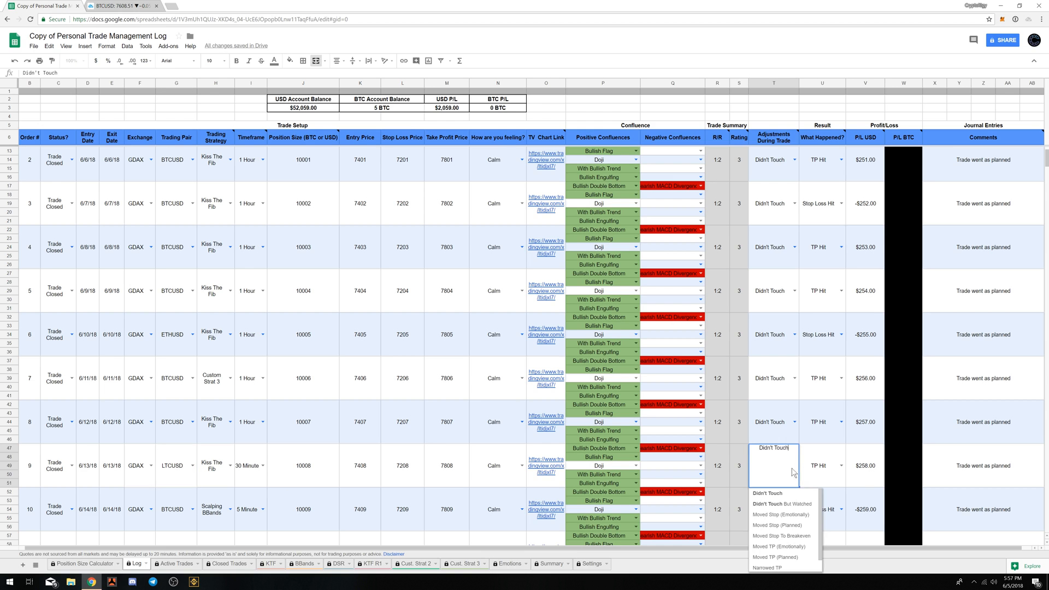
left_click(779, 514)
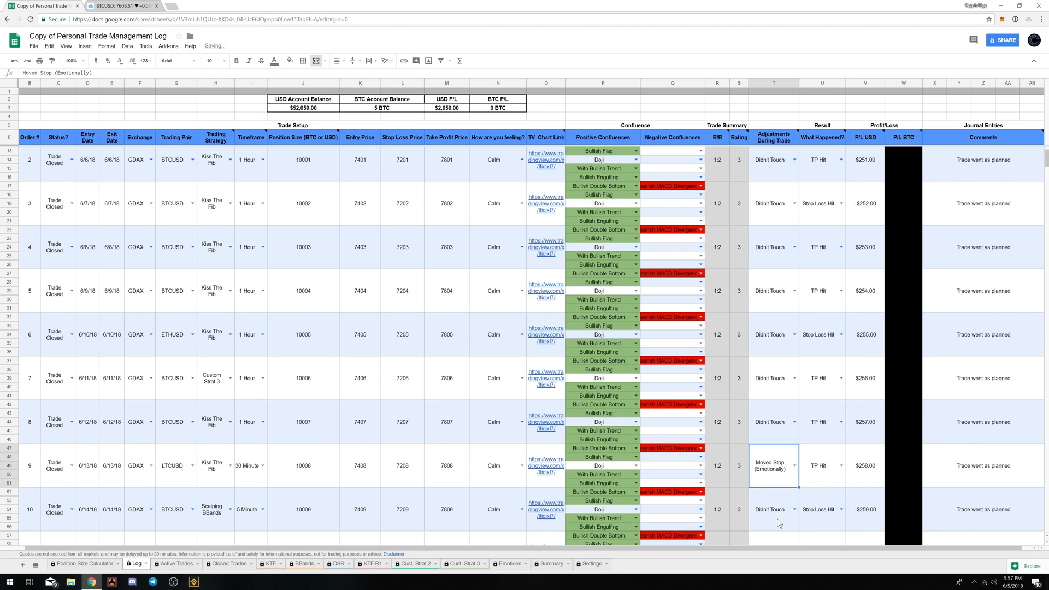
double_click(795, 339)
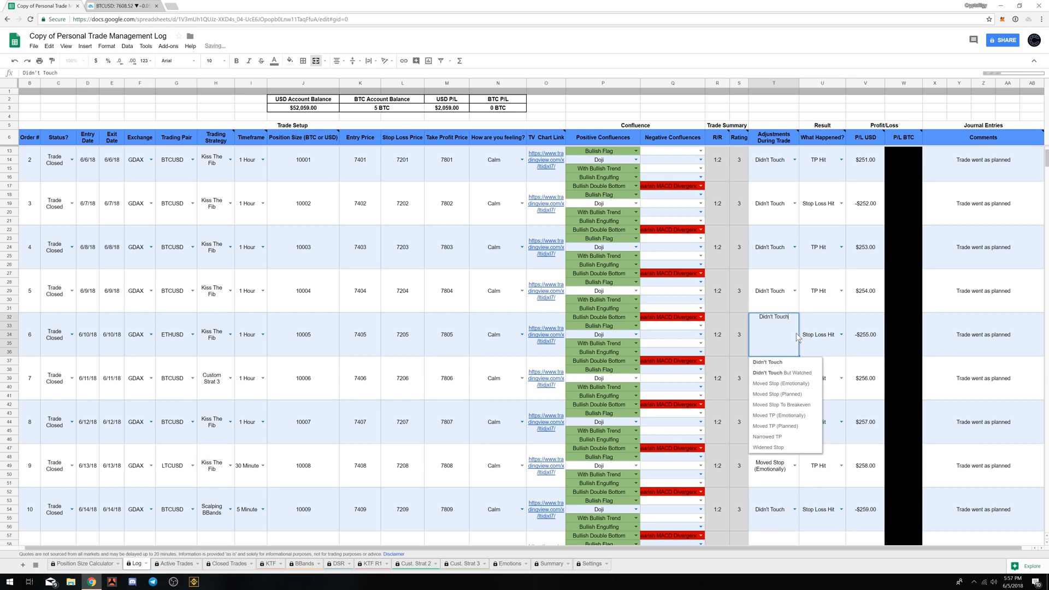
left_click(781, 426)
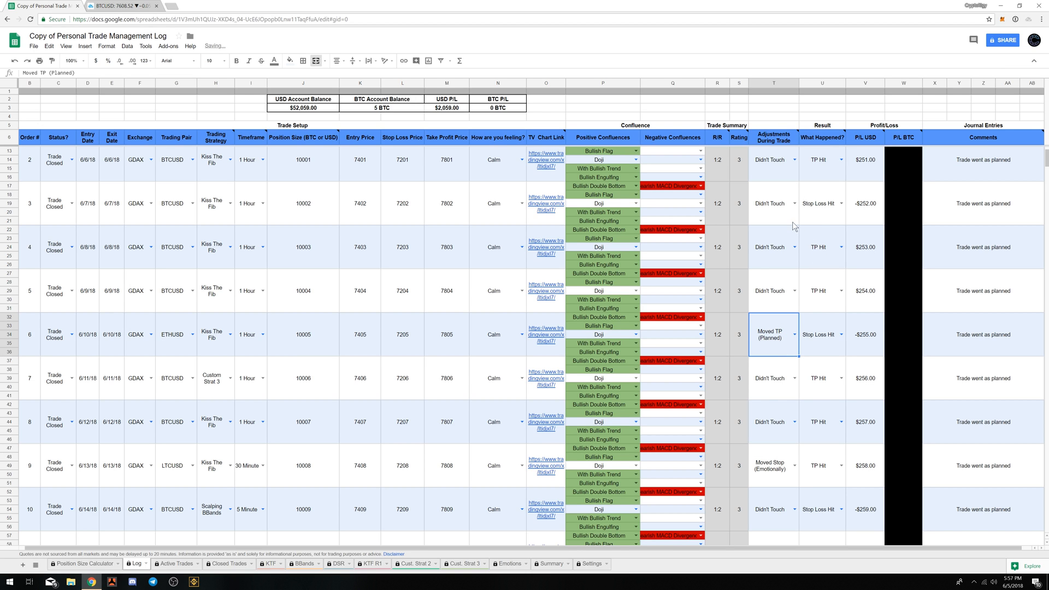
double_click(795, 203)
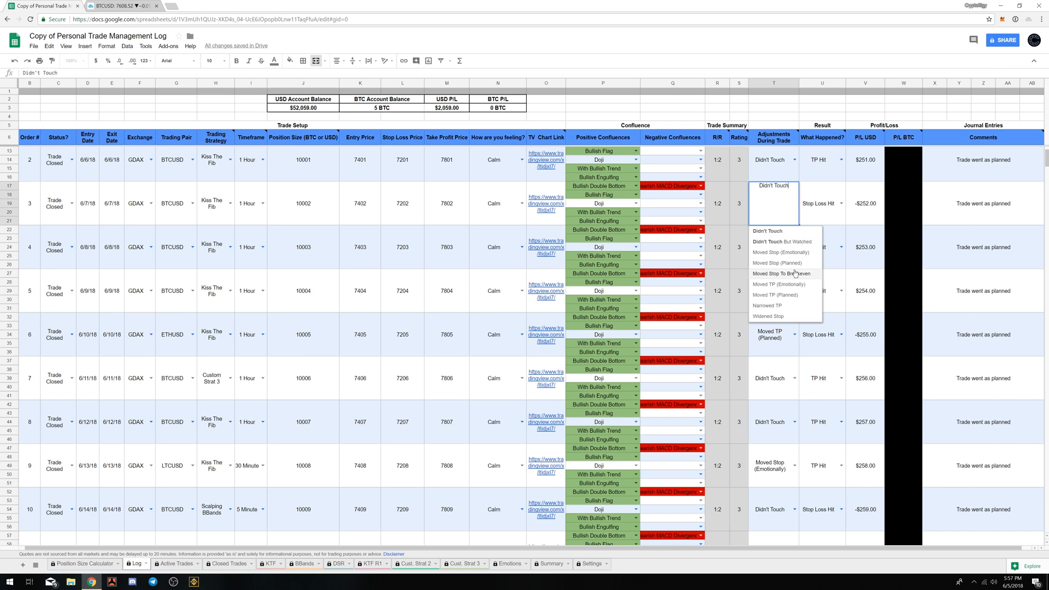
left_click(794, 306)
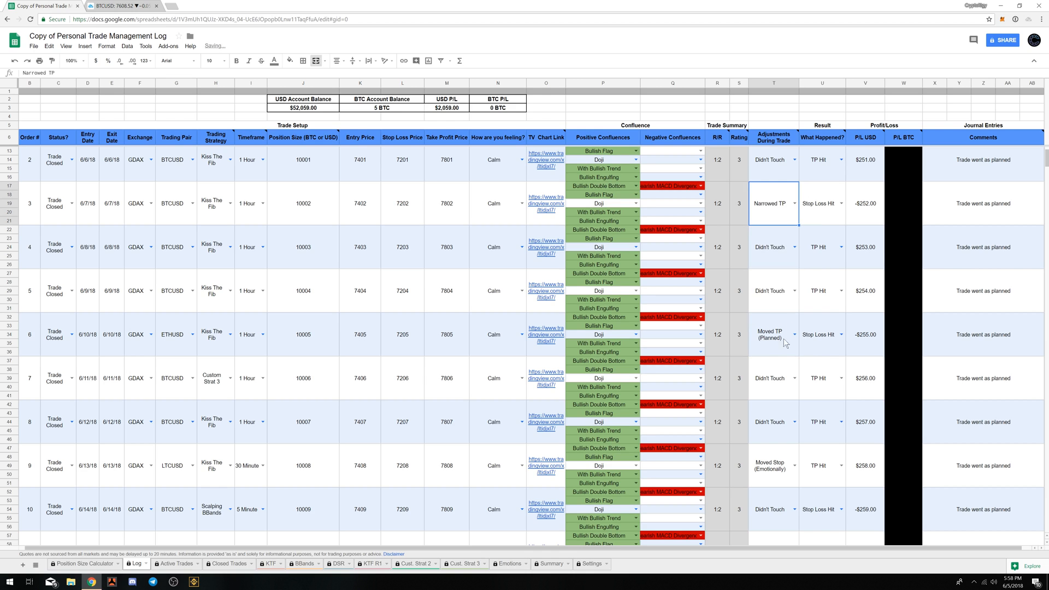
left_click(819, 334)
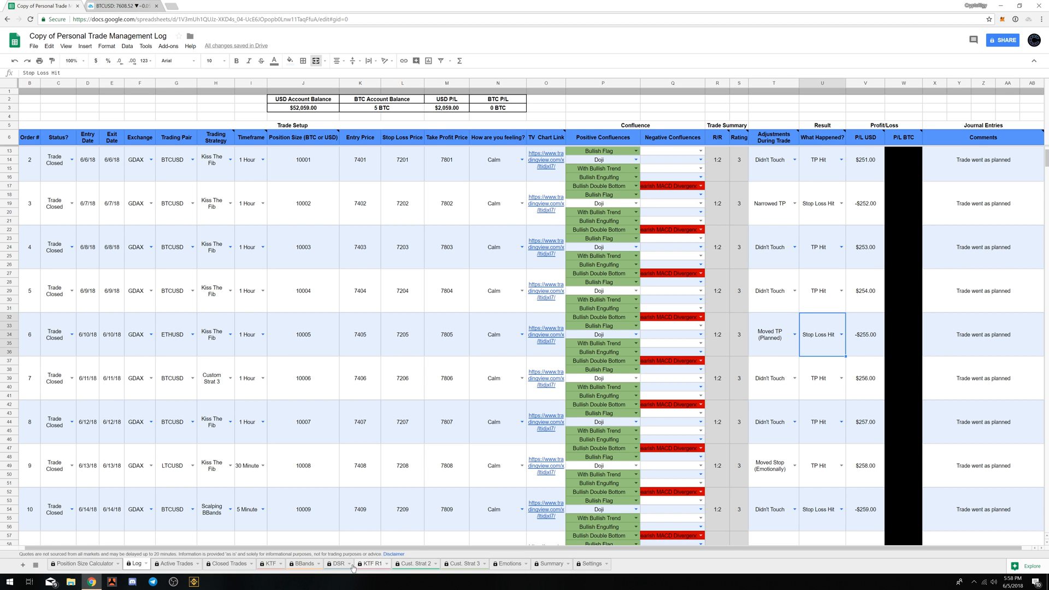
- Check the Emotions sheet's Trade Management table, and move the Summary sheet directly after the Log
left_click(514, 565)
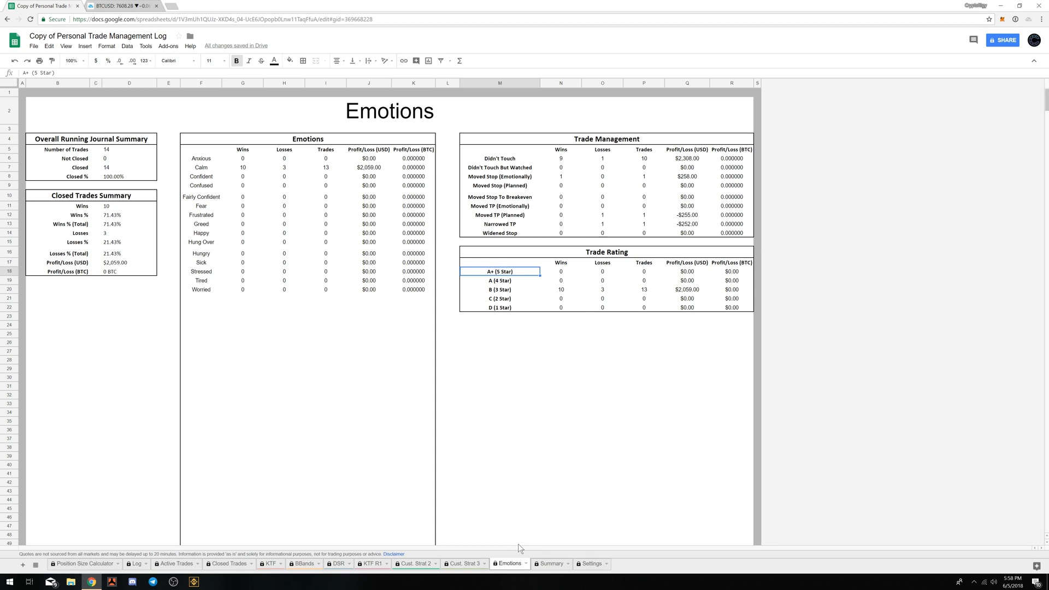
left_click_drag(548, 562, 203, 118)
- Review the Summary sheet's Trading Pairs rows for BTCUSD, ETHUSD and LTCUSD, along with the Pairs Traded total and its aggression rating
left_click(192, 158)
left_click(194, 169)
left_click(194, 175)
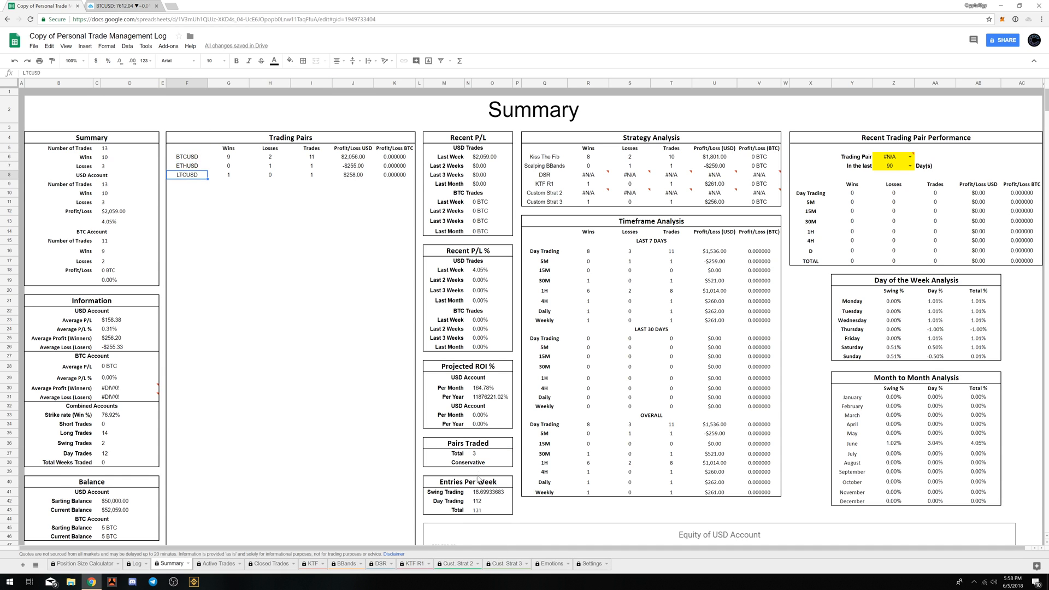
left_click(490, 456)
left_click(489, 463)
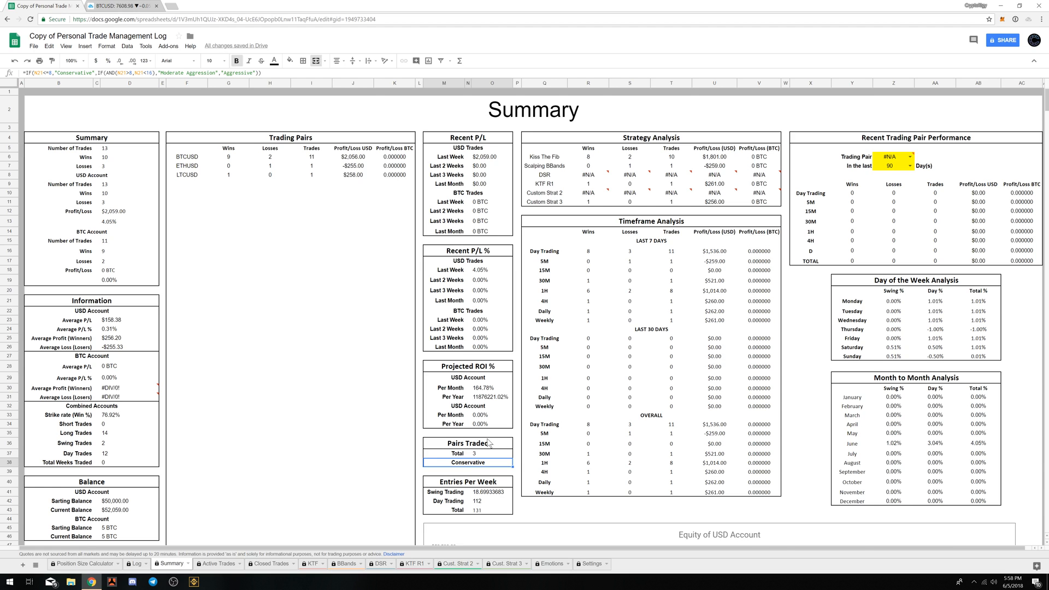
- Examine the Summary sheet's Entries Per Week figures for swing and day trading, inspecting the Day Trading formula without changing it
scroll(489, 443, "down", 3)
left_click(491, 419)
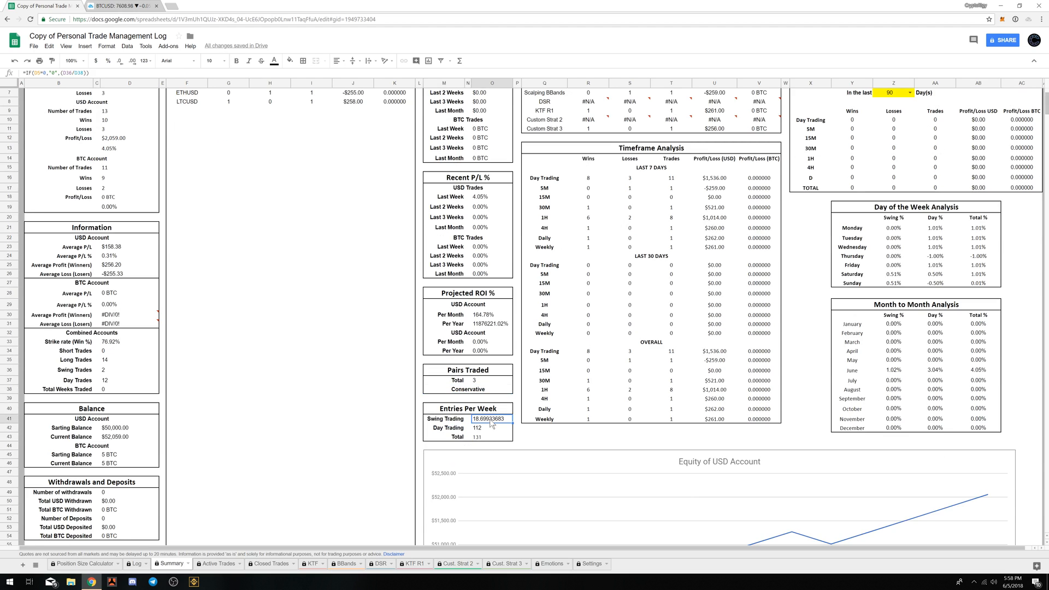
left_click(490, 429)
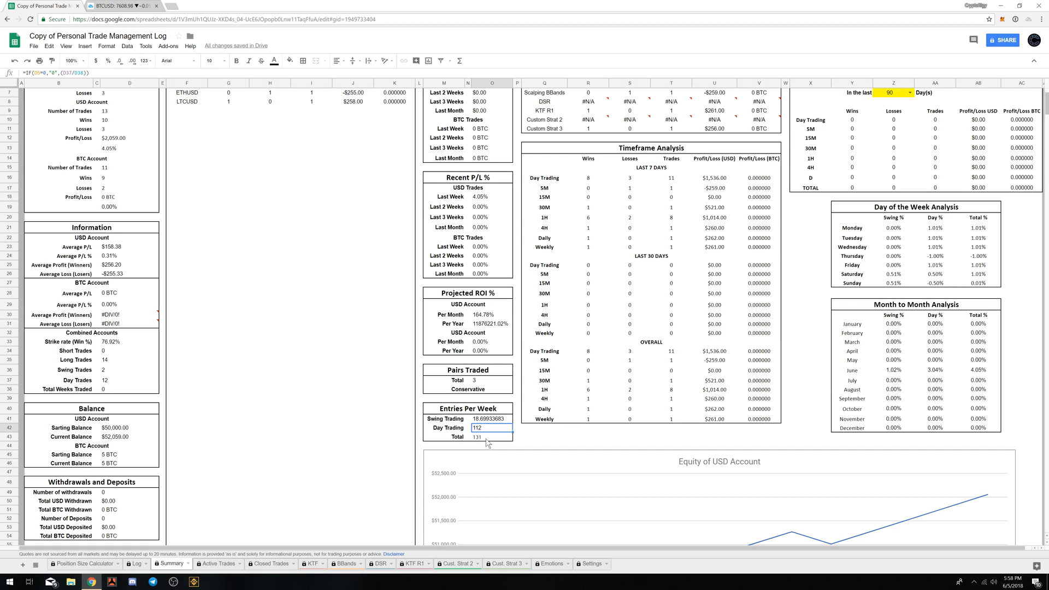
left_click(486, 410)
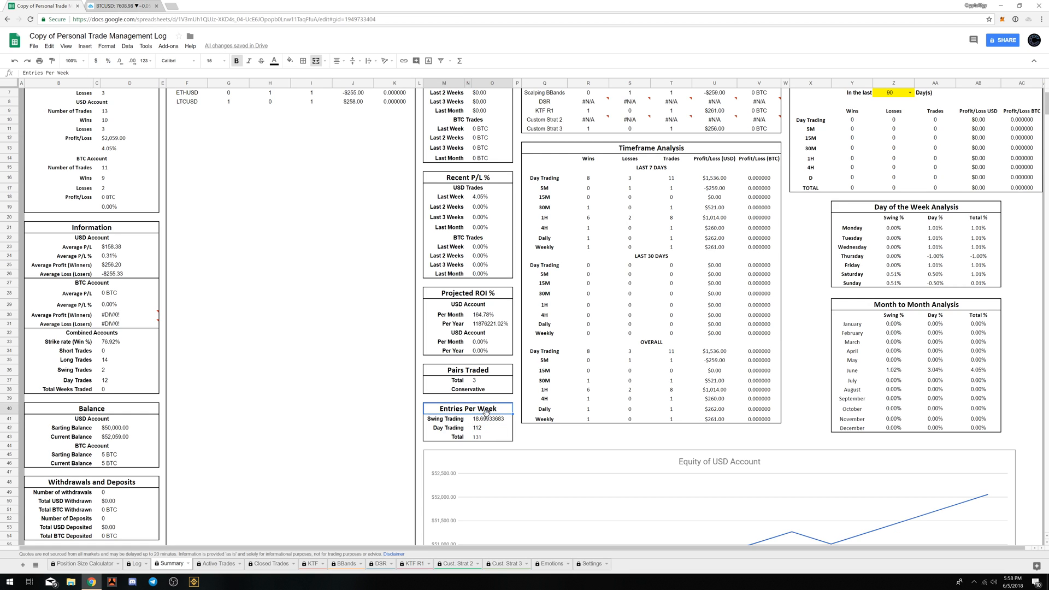
left_click(489, 420)
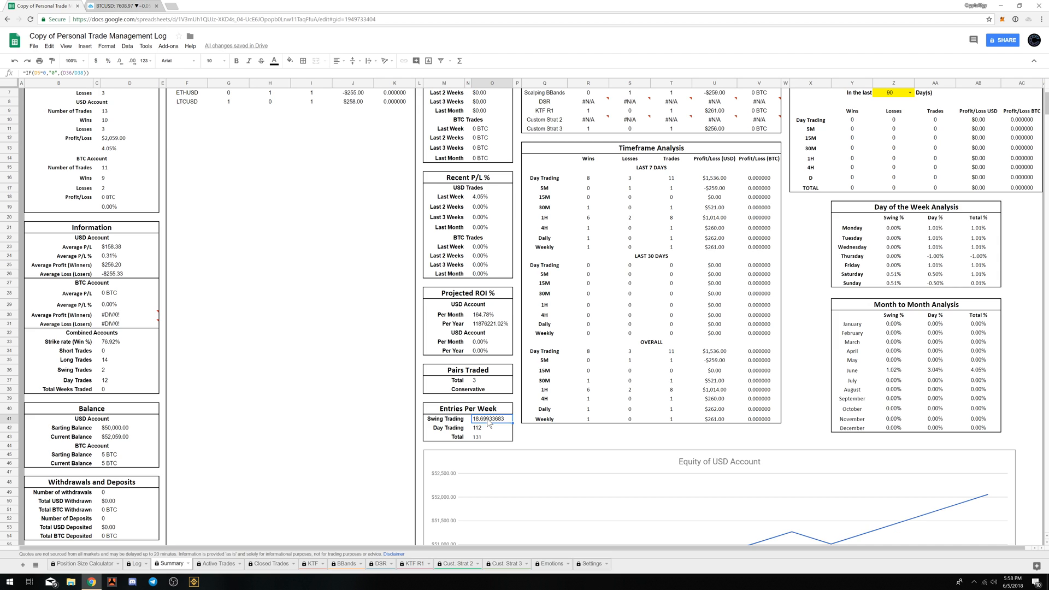
left_click(485, 427)
key("Return")
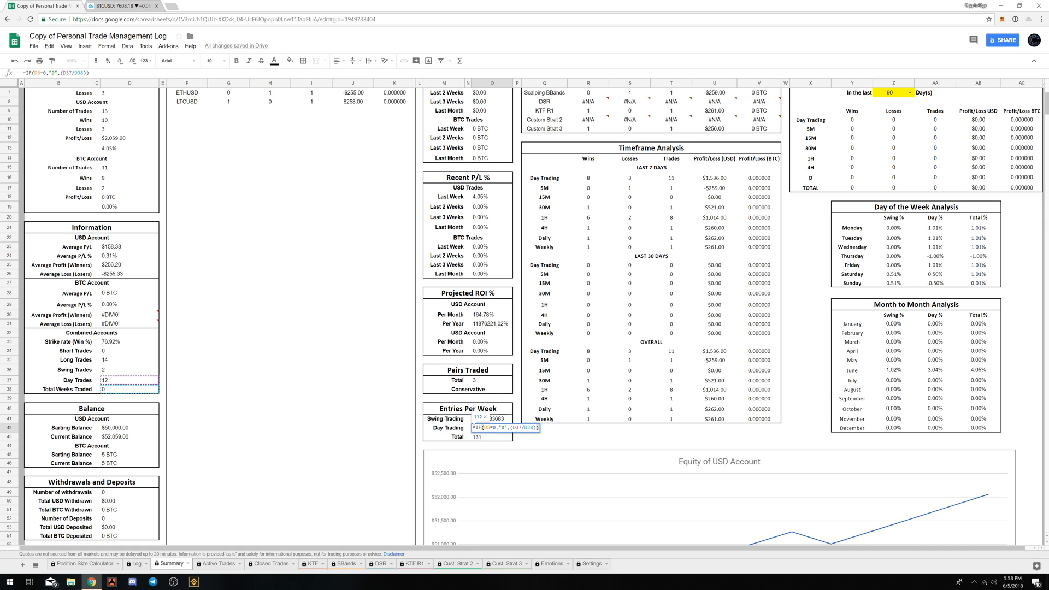
key("Escape")
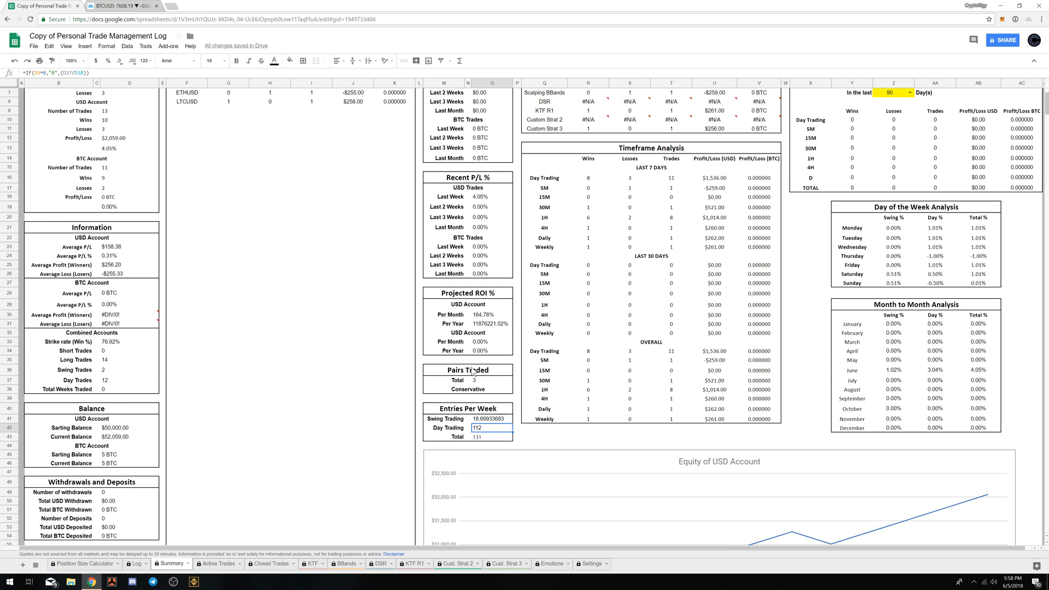
scroll(472, 371, "up", 2)
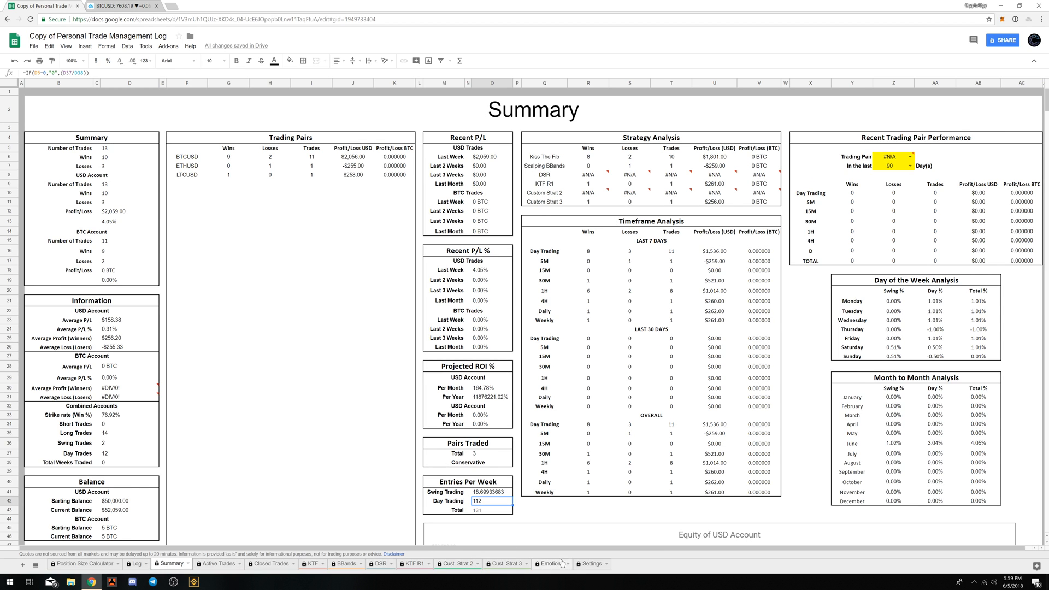
- Look over the Settings lists, the Log's remaining orders through 14, and the Position Size Calculator sheet
left_click(584, 565)
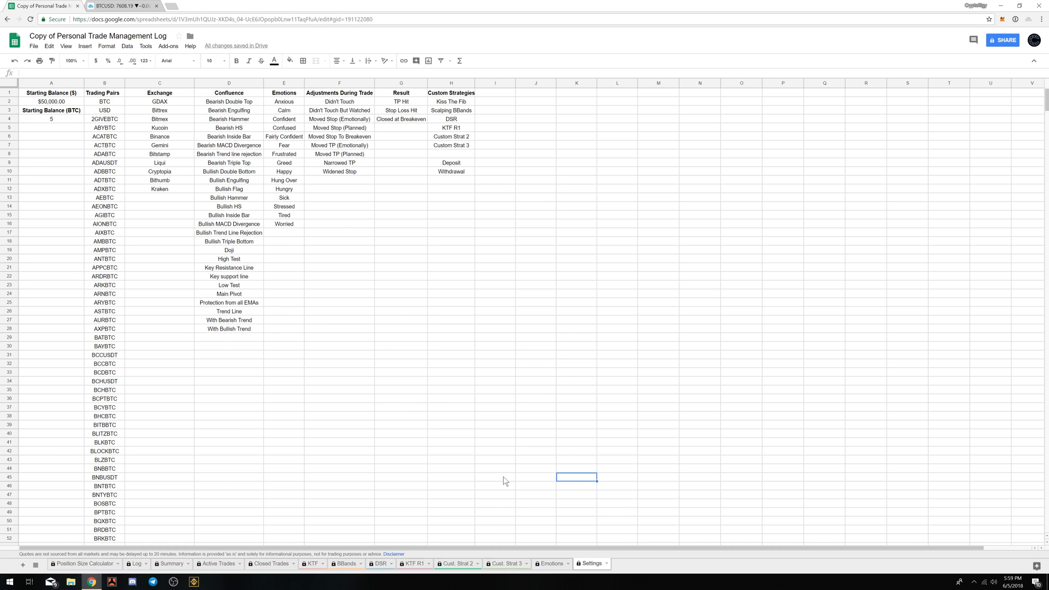
left_click(135, 566)
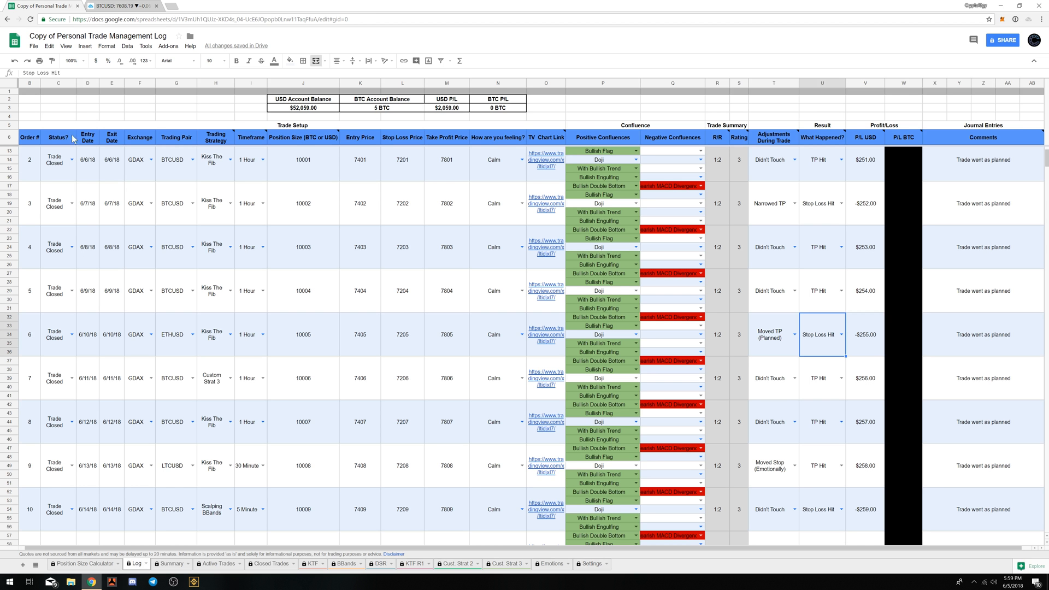
scroll(78, 159, "down", 3)
scroll(79, 159, "down", 3)
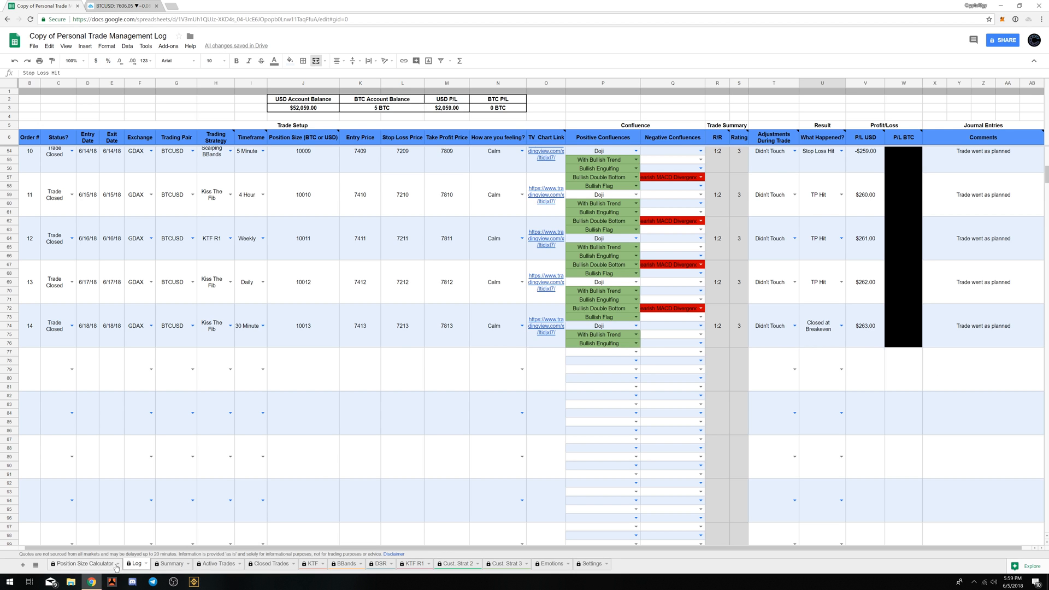
left_click(82, 563)
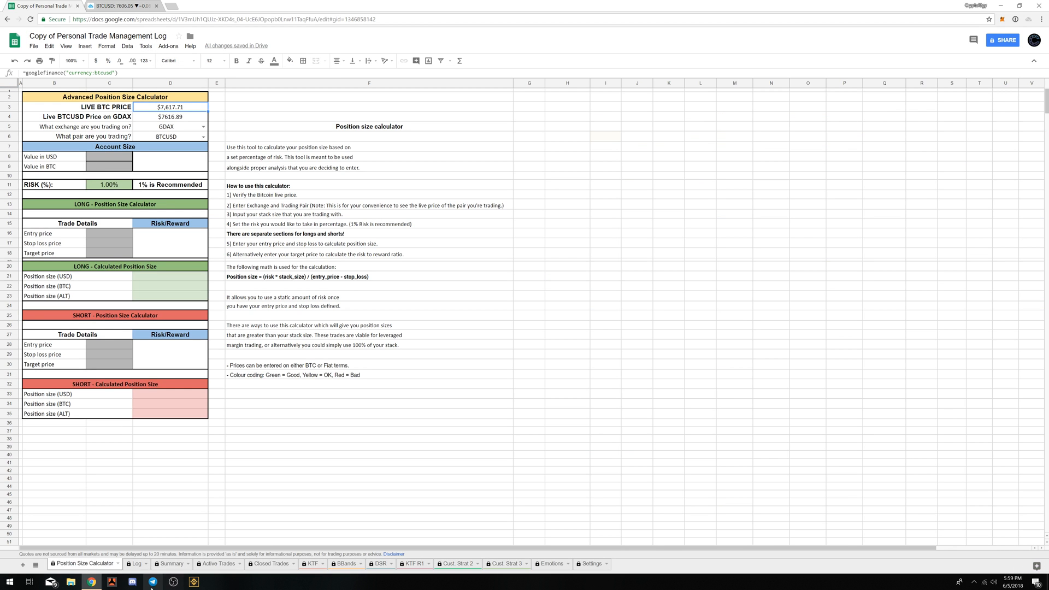
left_click(135, 564)
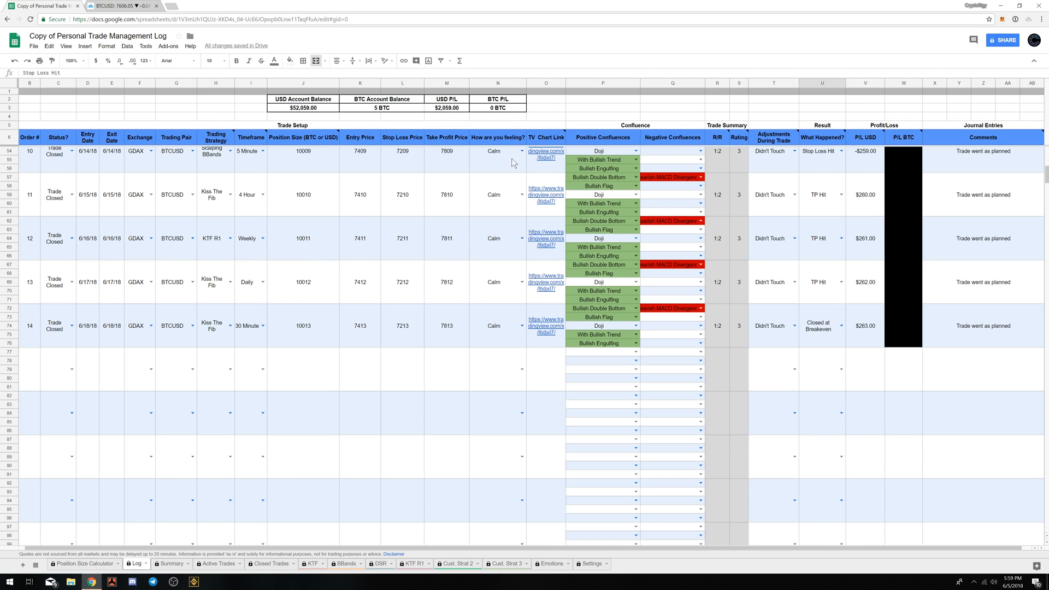
- Enter 50000 as the account size in USD on the Position Size Calculator sheet
left_click(82, 563)
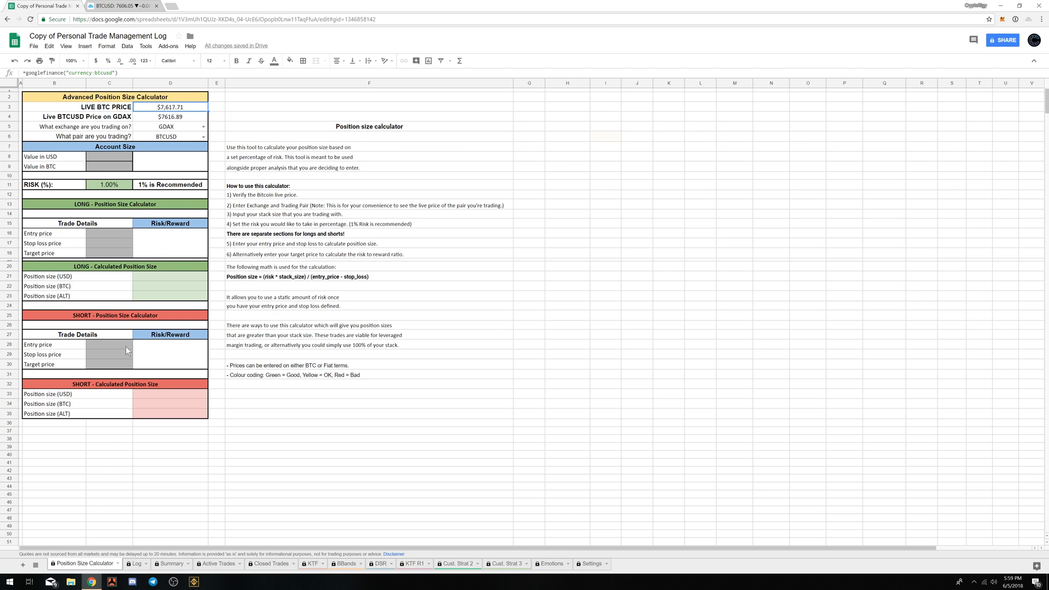
left_click(122, 159)
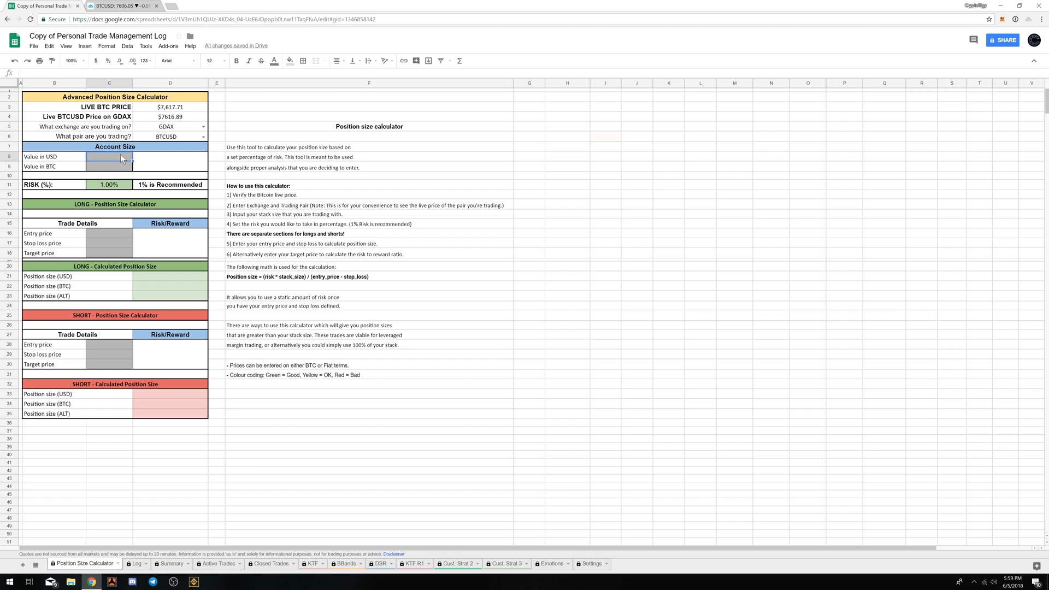
type("50000")
key("Return")
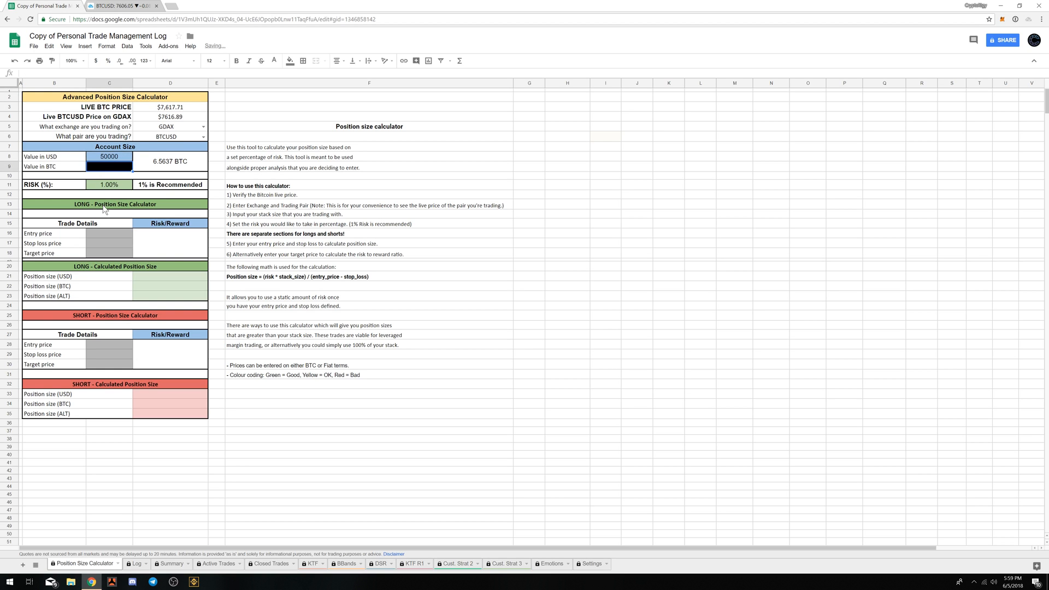
- Fill in the LONG trade details with entry price 7400, stop loss price 7200 and target price 7800, and check the risk/reward
left_click(104, 229)
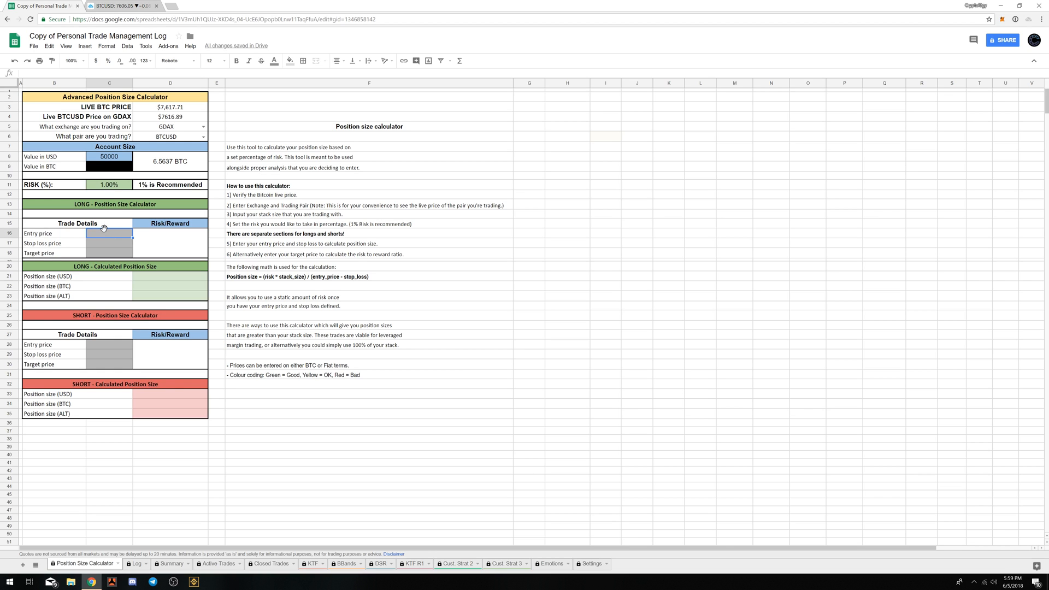
key("Return")
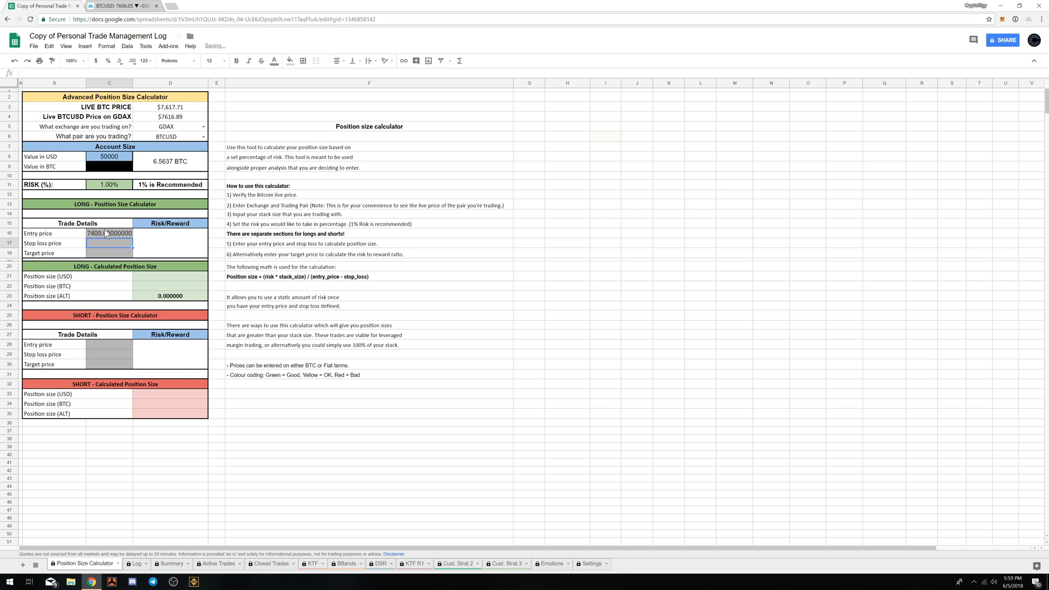
type("7200")
key("Return")
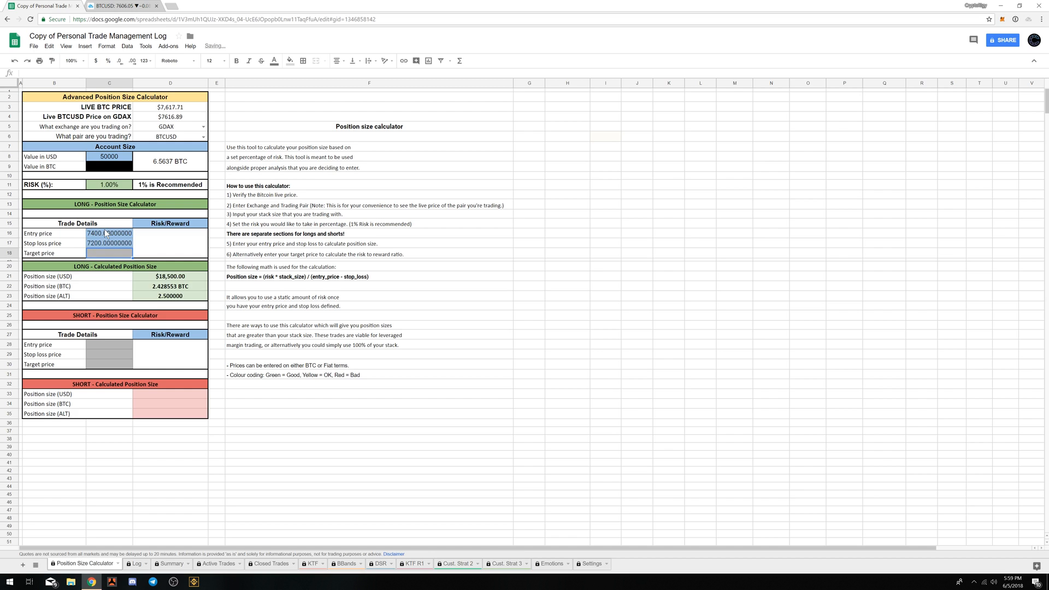
type("7800")
key("Return")
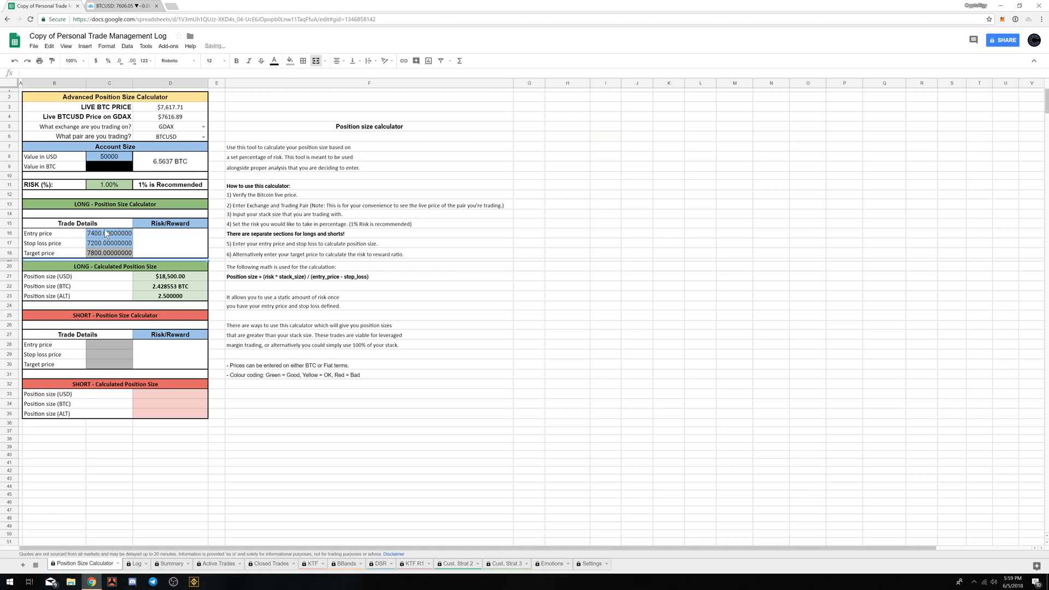
left_click(153, 235)
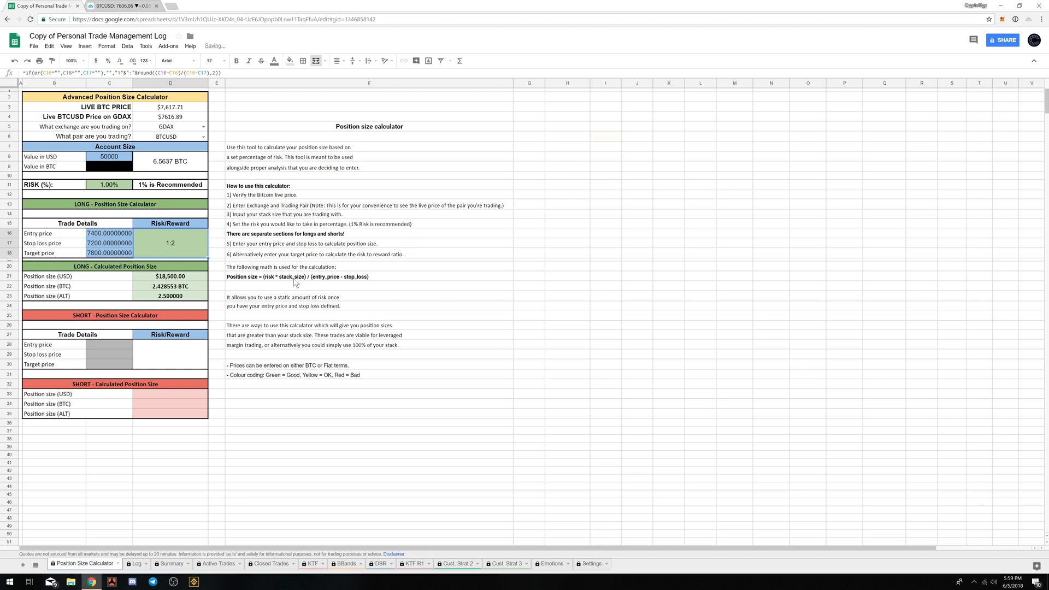
- Check the LONG position size calculated in USD and the risk percentage on the Position Size Calculator sheet
left_click(163, 277)
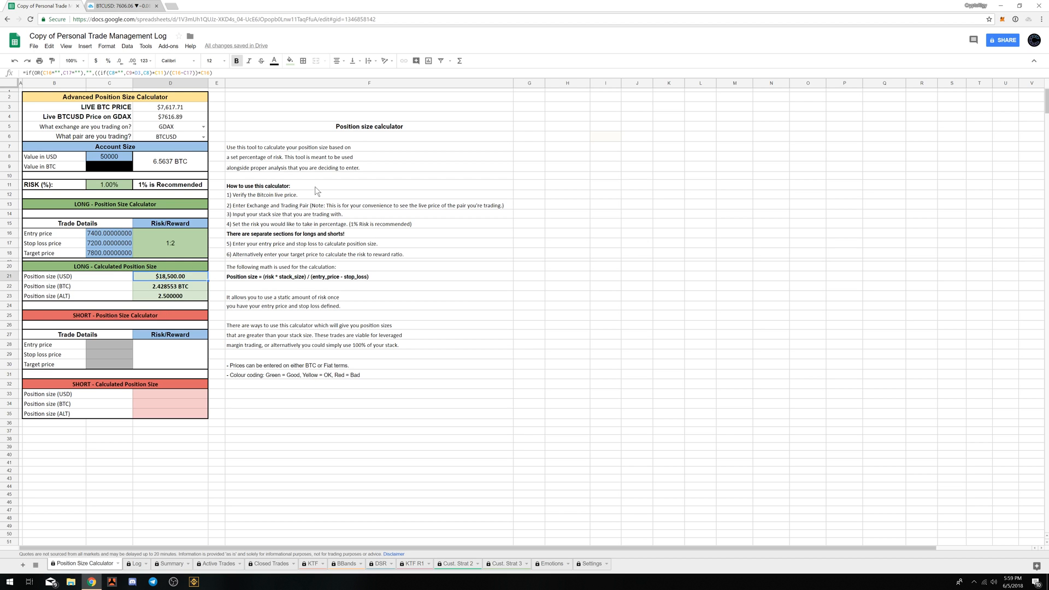
left_click(120, 185)
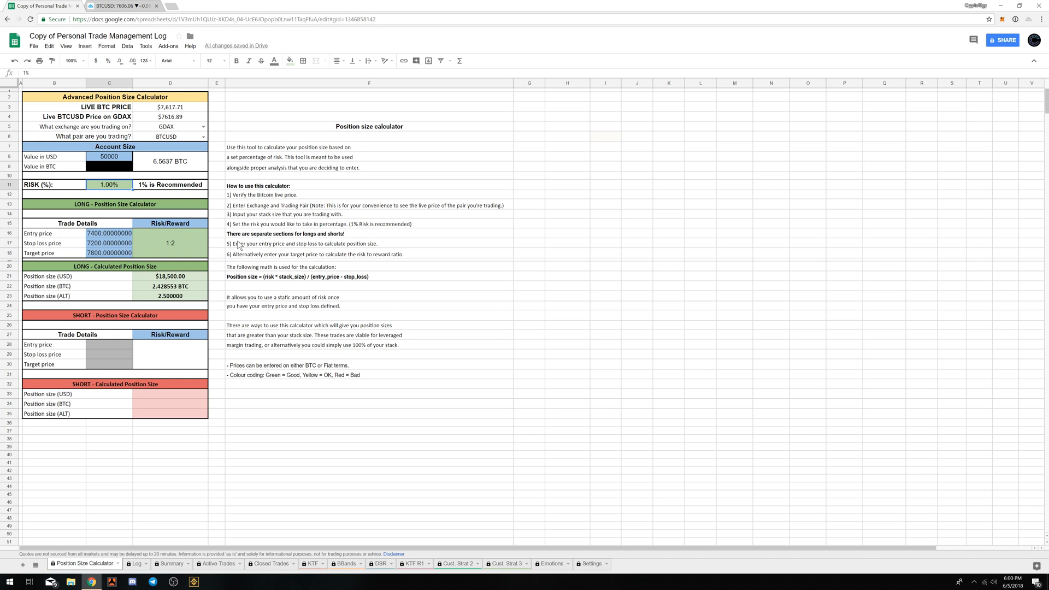
- Move the Summary sheet so it sits between the Emotions and Settings sheets
left_click(591, 563)
left_click(549, 564)
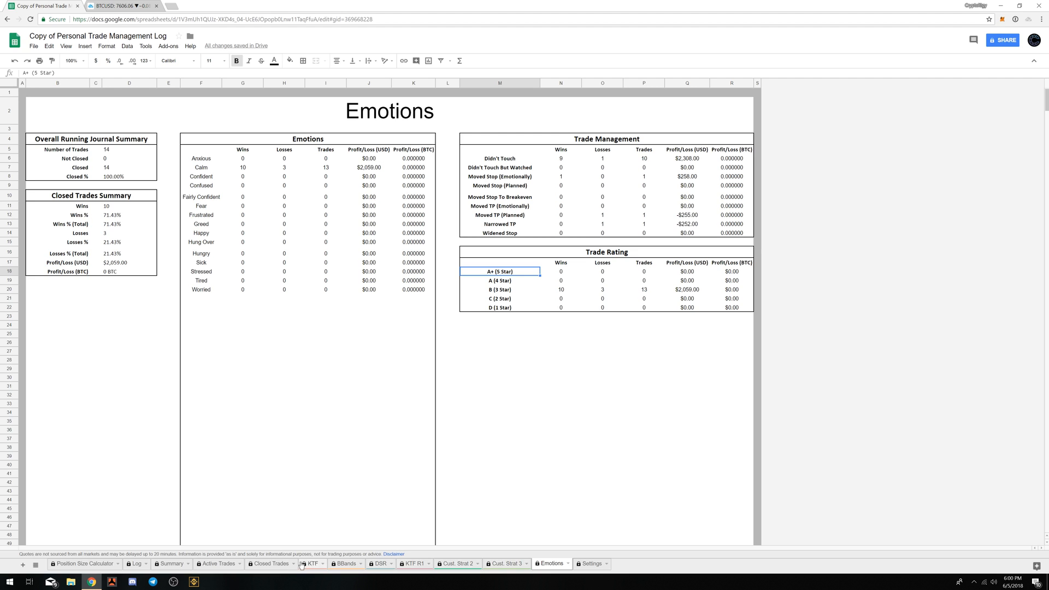
left_click_drag(170, 563, 545, 568)
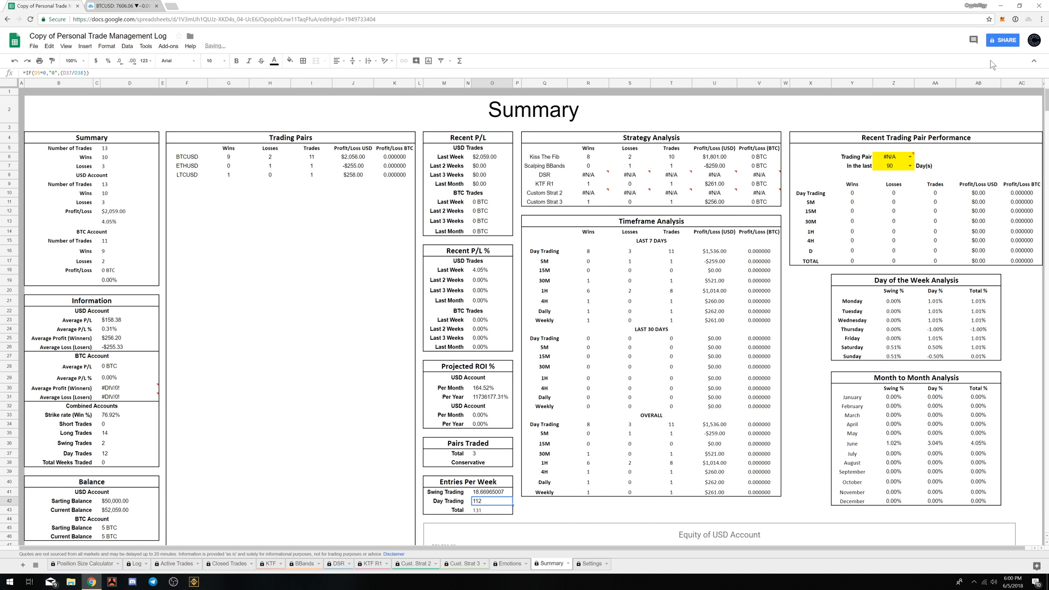
- Set the trading pair in the Recent Trading Pair Performance section to ETHUSD
left_click(934, 184)
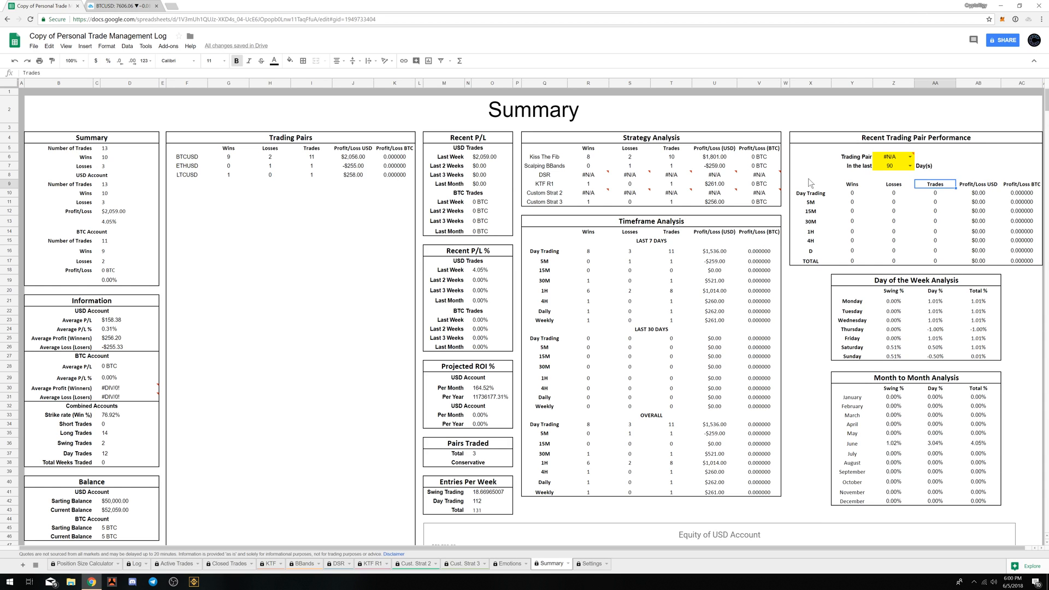
left_click(910, 157)
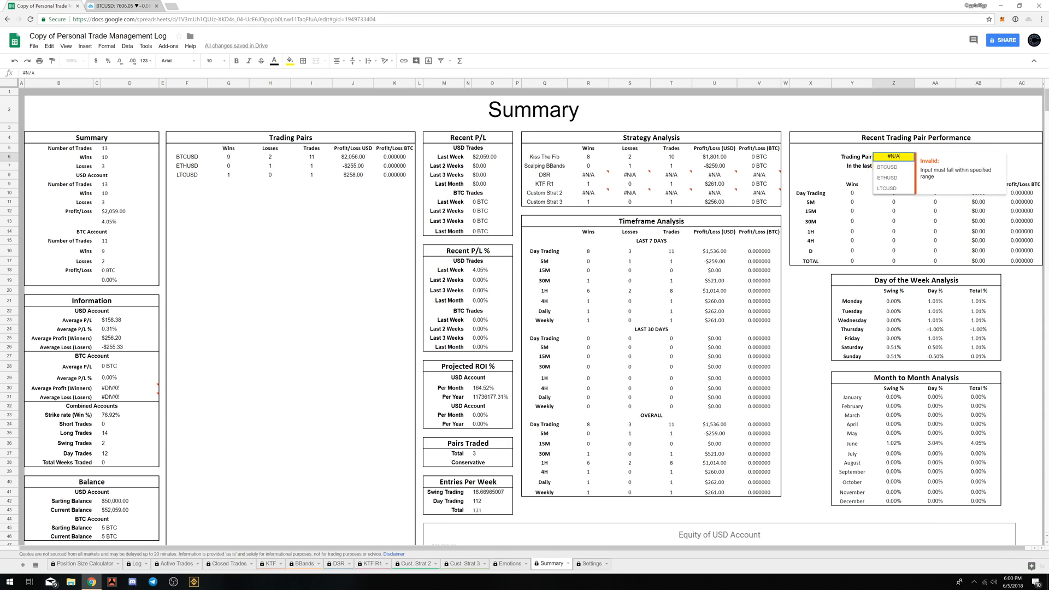
left_click(895, 177)
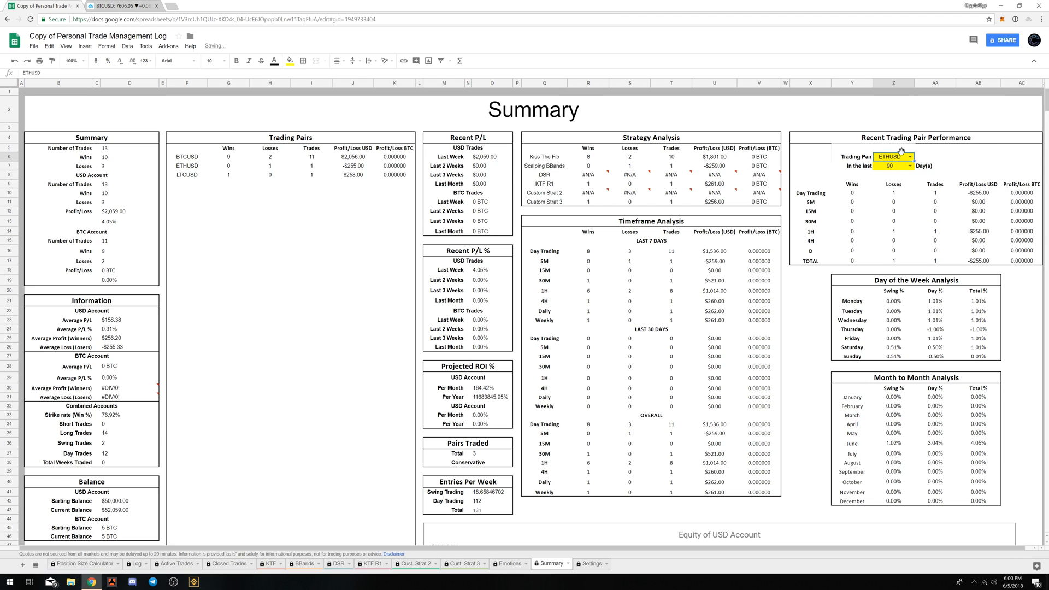
- Look over the Trading Pairs list and set the Recent Trading Pair Performance pair to BTCUSD
left_click(192, 158)
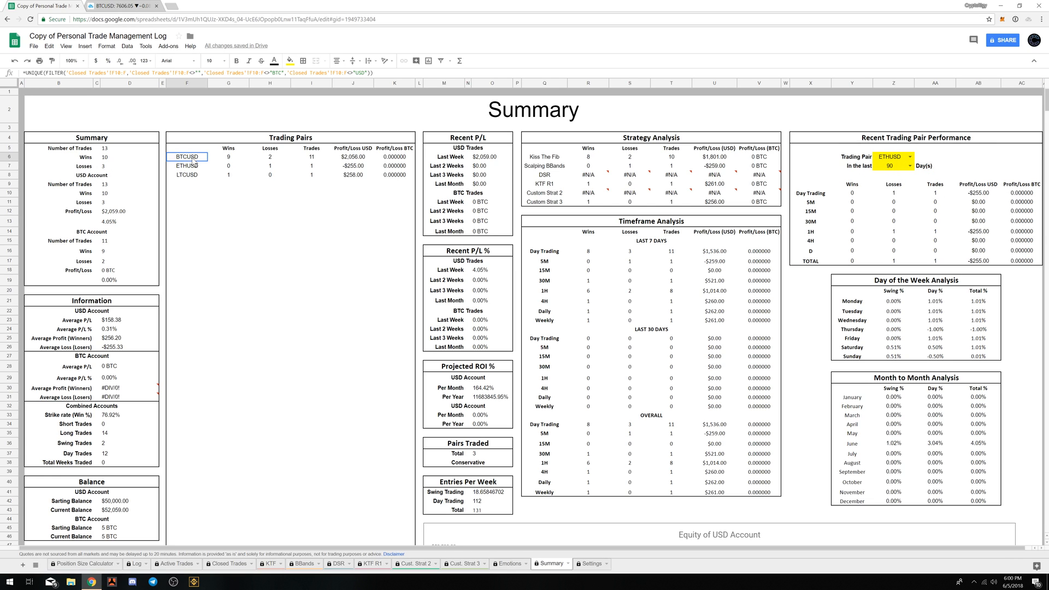
left_click_drag(200, 248, 194, 350)
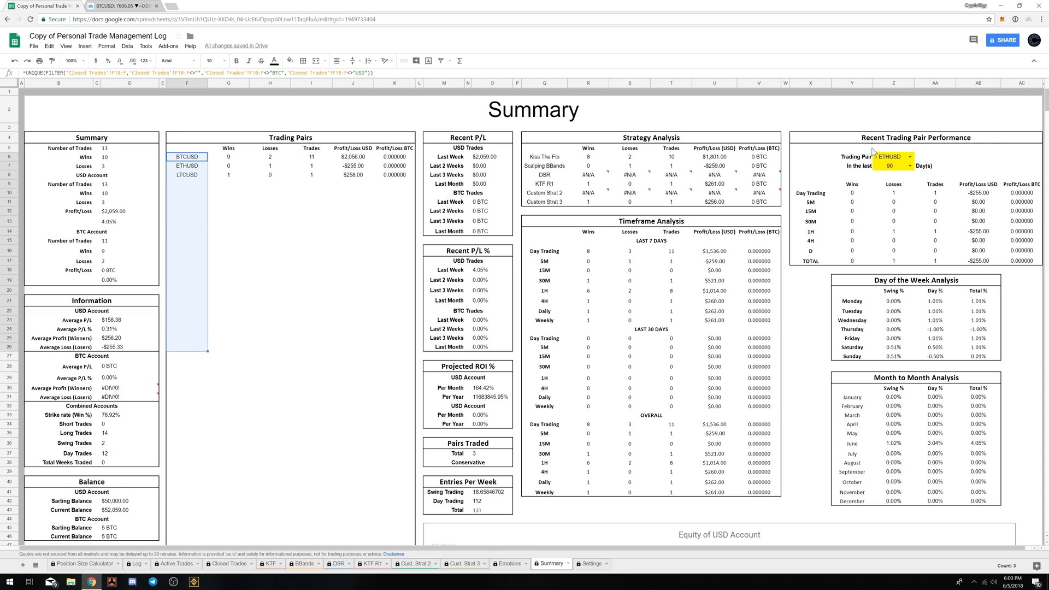
left_click(910, 157)
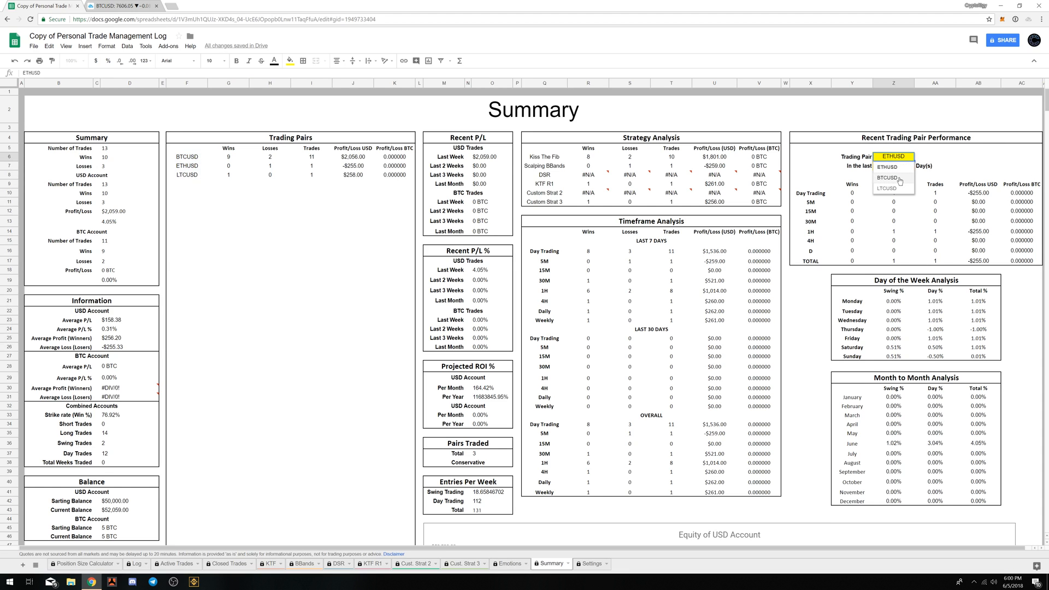
left_click(901, 182)
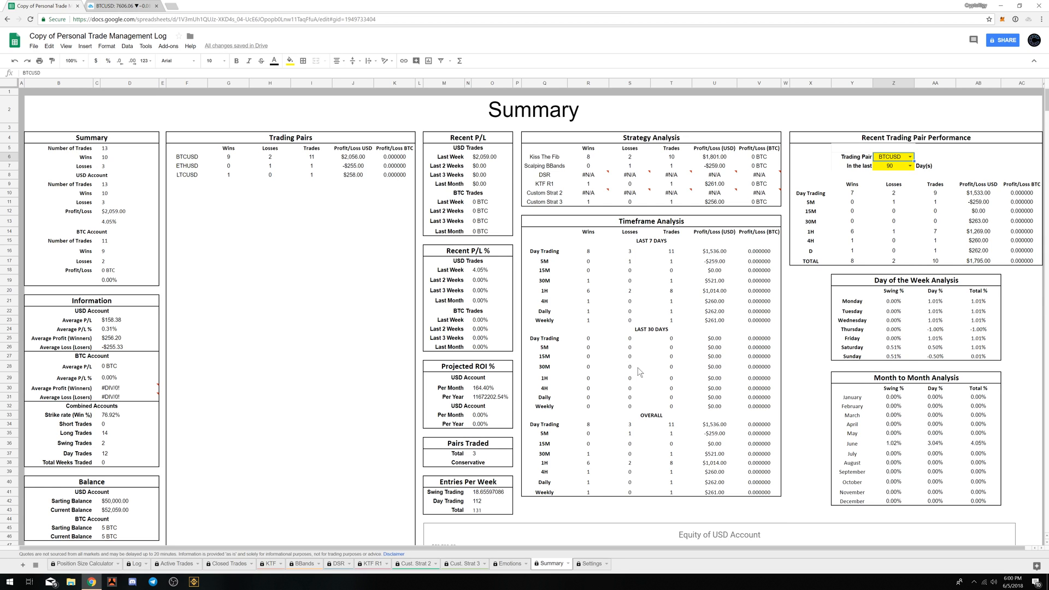
- Examine the Summary sheet's Timeframe, Day of the Week and Month to Month analyses and the USD and BTC equity charts
left_click(554, 270)
left_click(553, 263)
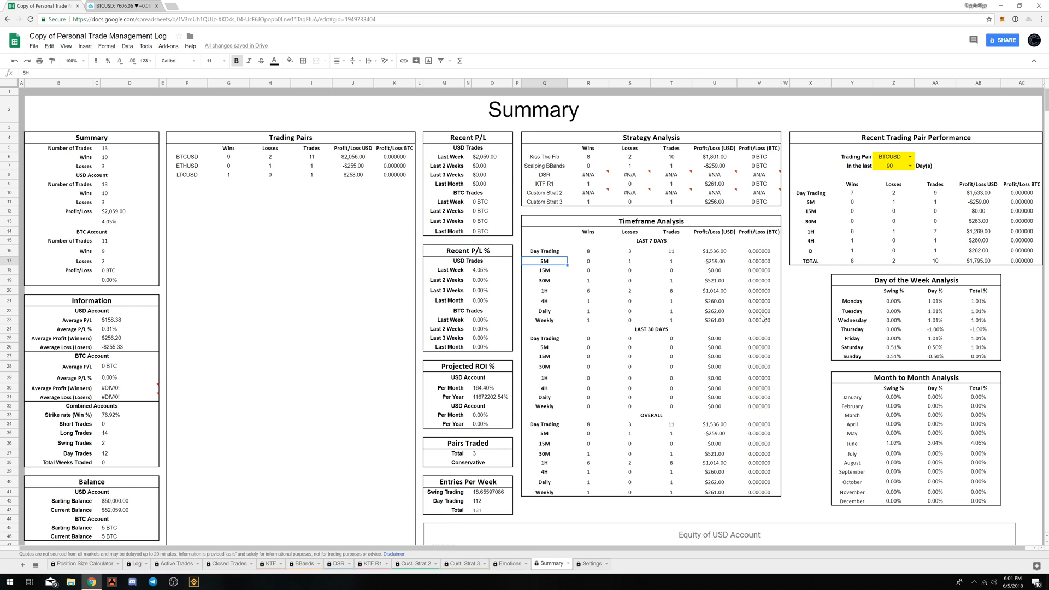
left_click(938, 304)
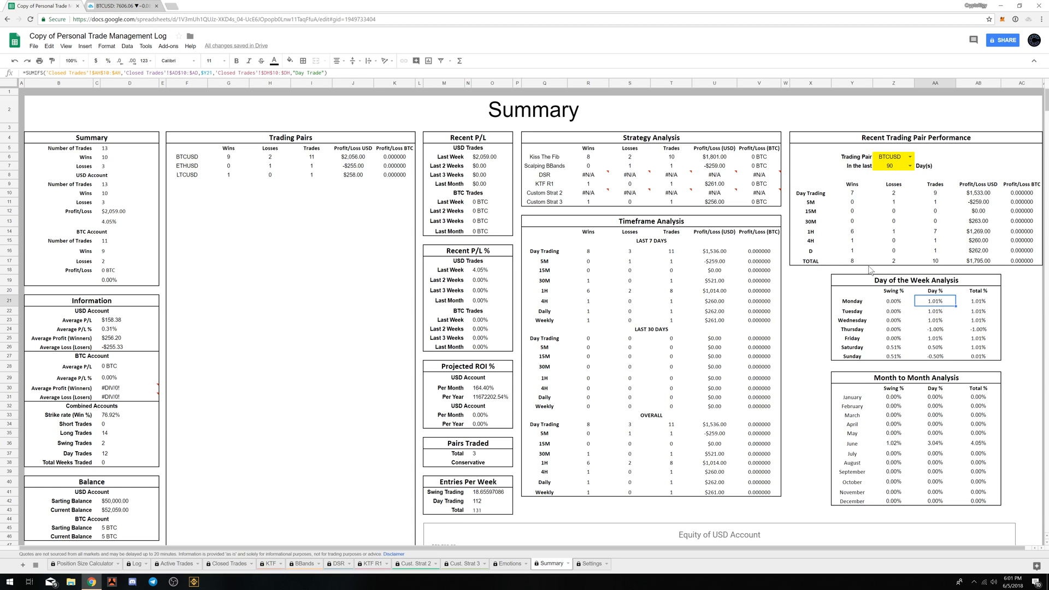
scroll(902, 324, "down", 2)
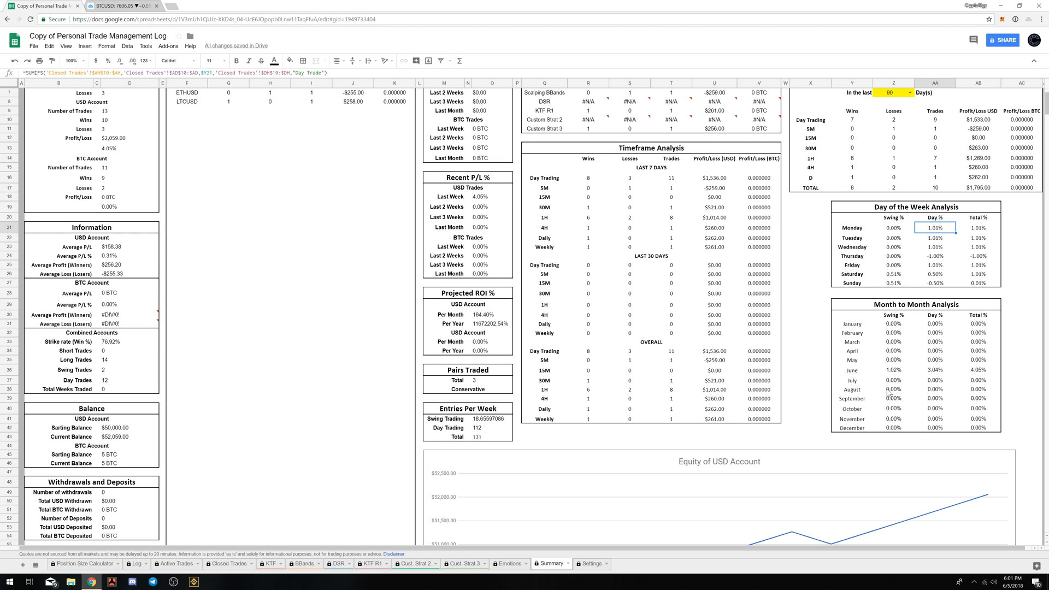
scroll(702, 218, "down", 1)
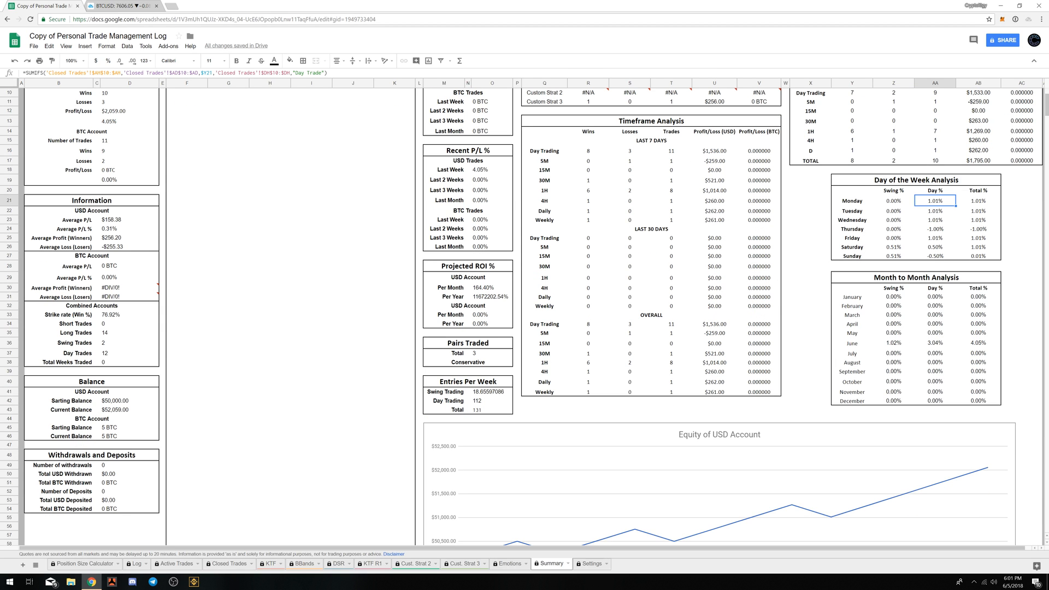
scroll(692, 265, "down", 12)
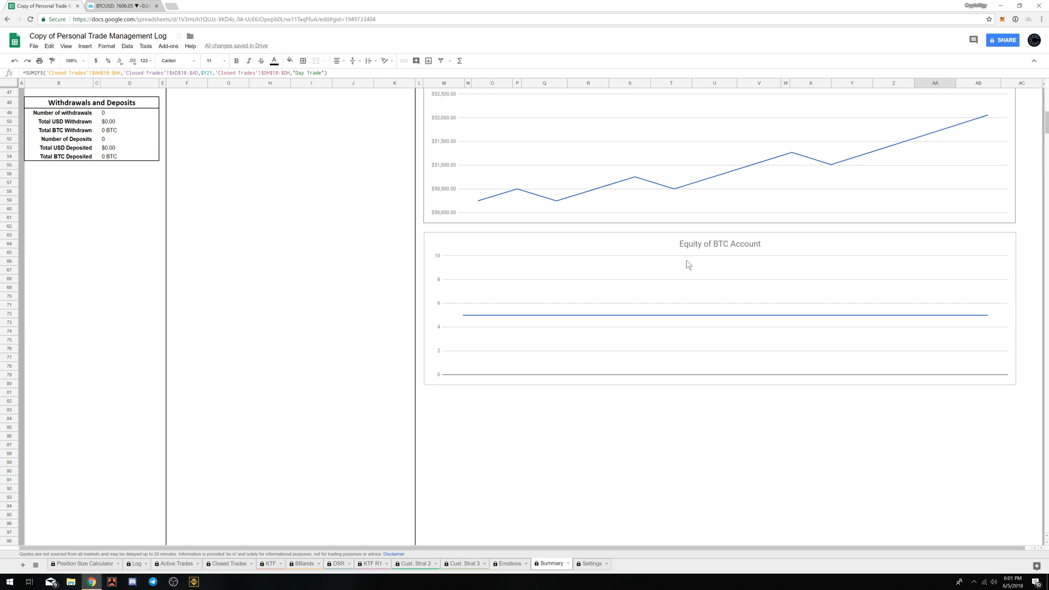
scroll(687, 266, "up", 5)
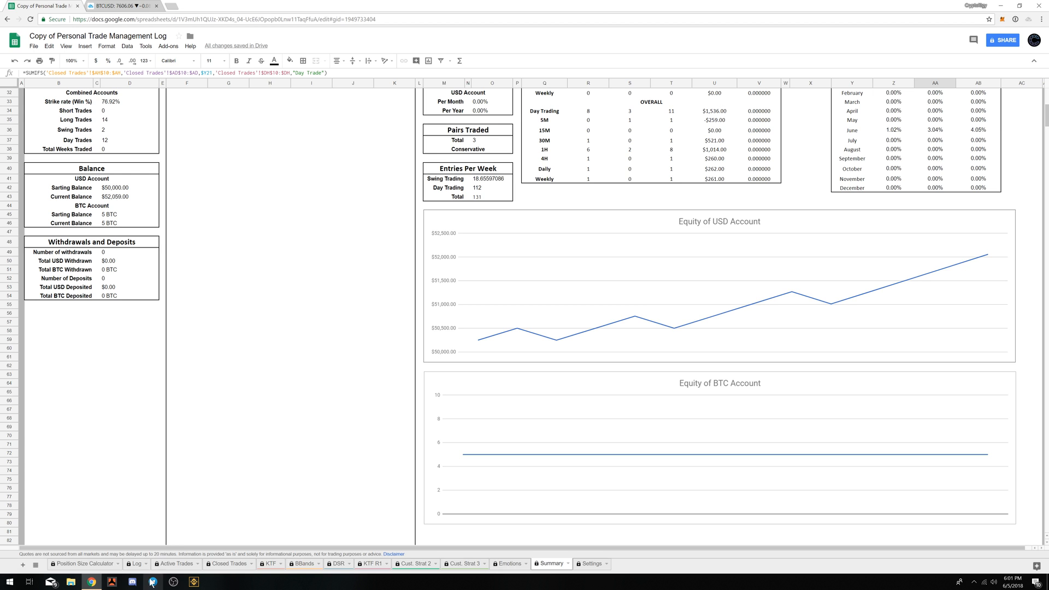
scroll(113, 538, "up", 10)
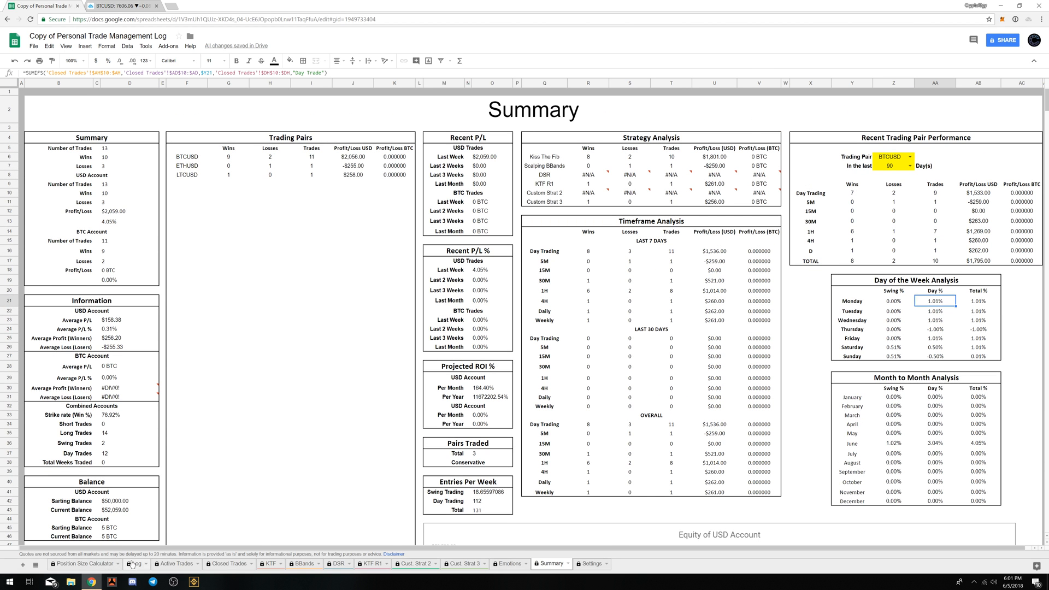
- Add order 15 below the last trade on the Log sheet and set its status to Trade Closed
left_click(134, 563)
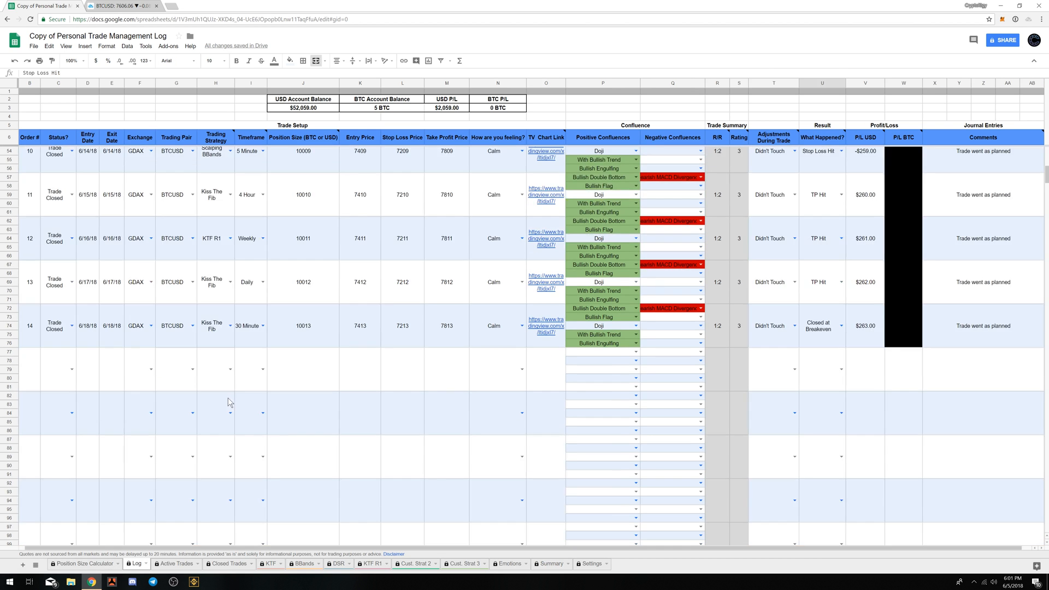
left_click(38, 371)
type("15")
key("Return")
left_click(72, 369)
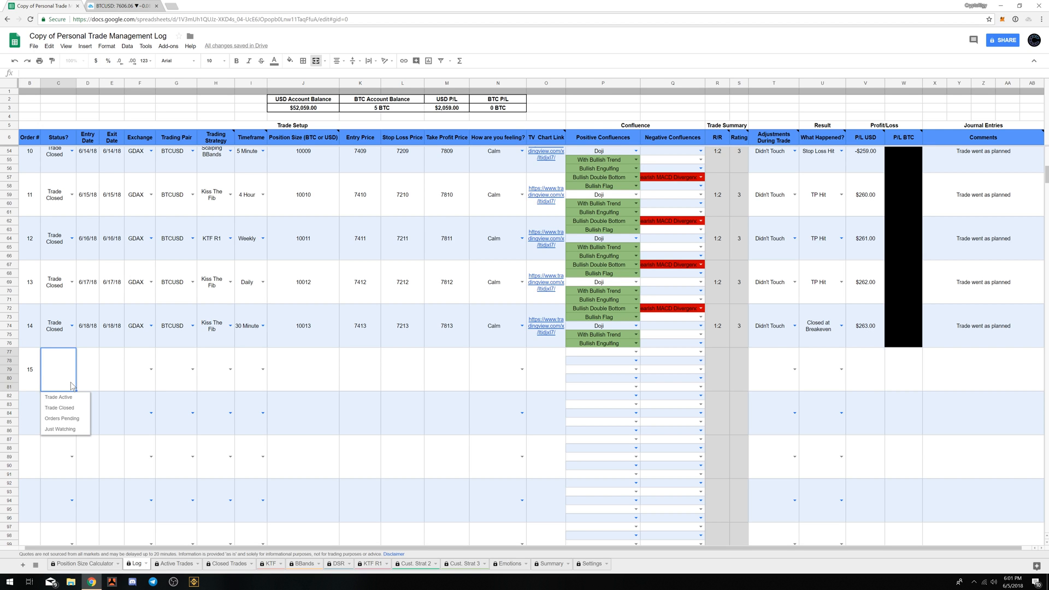
left_click(59, 408)
- Enter 6/20/2018 as both the entry date and the exit date of order 15
left_click(95, 380)
type("6/20/20183")
key("BackSpace")
key("Tab")
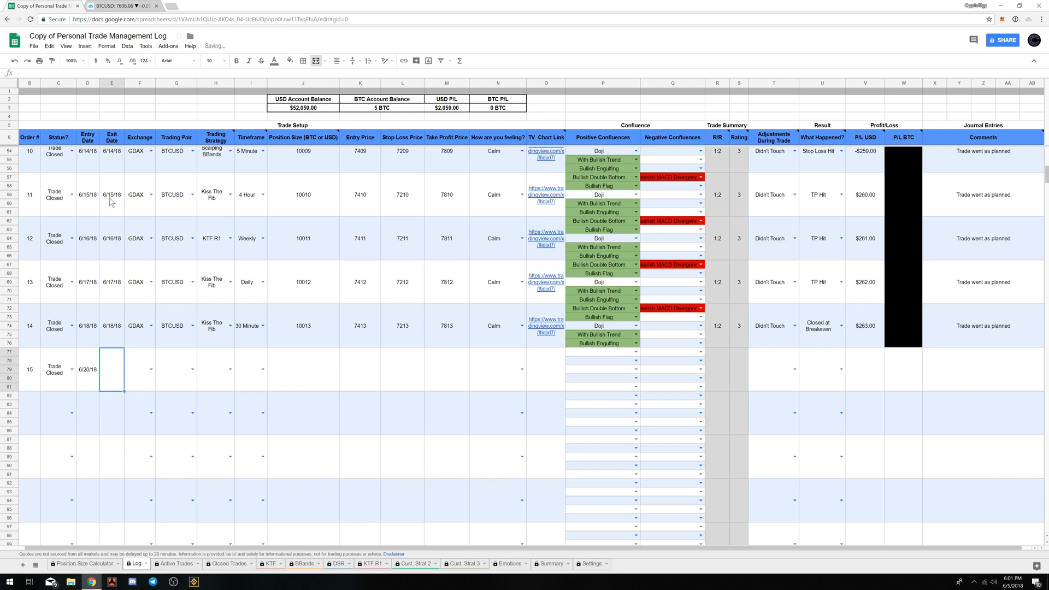
type("6/")
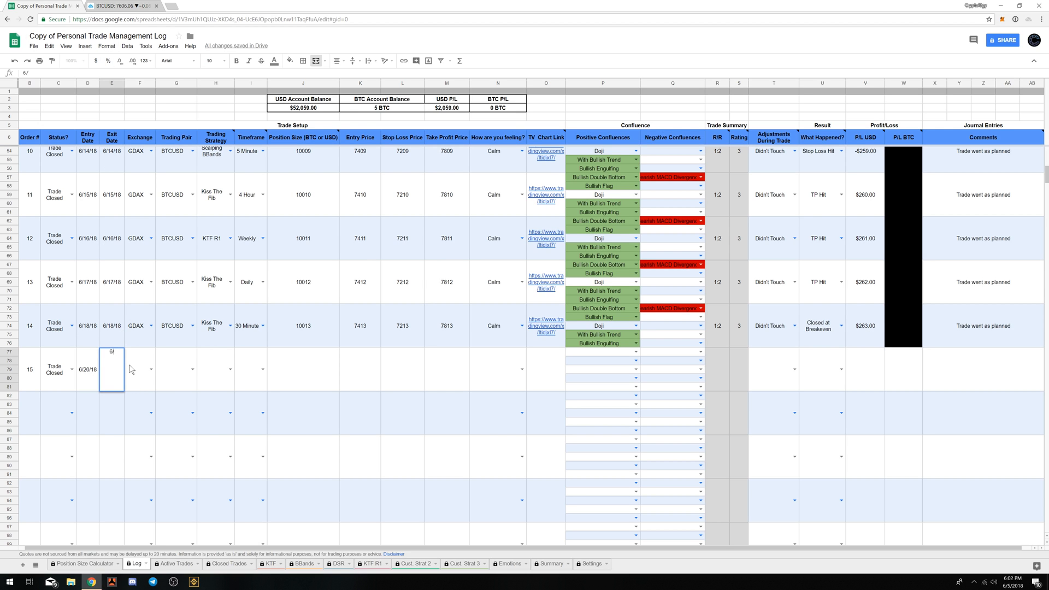
type("20/2018")
key("Left")
- Leave order 15's exchange blank and set its trading pair to USD and its trading strategy to Withdrawal
left_click(152, 369)
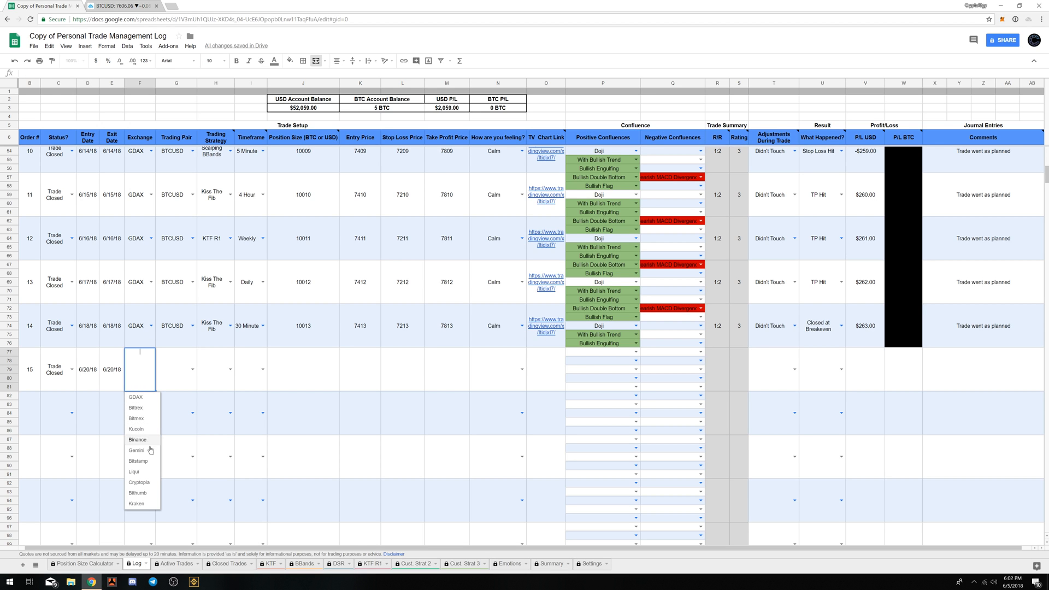
left_click(171, 360)
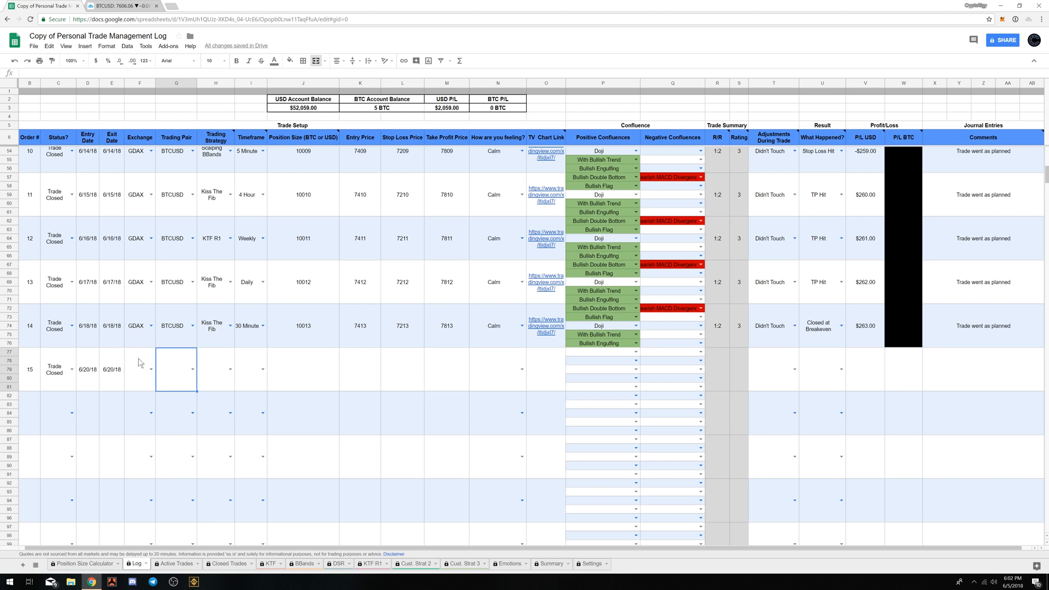
left_click(191, 369)
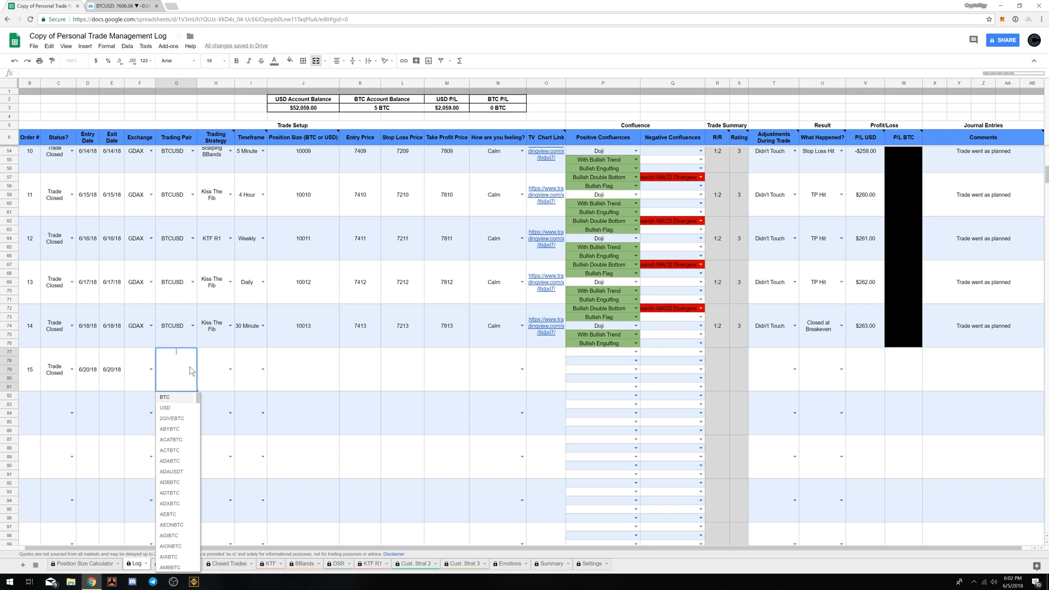
left_click(177, 408)
left_click(230, 370)
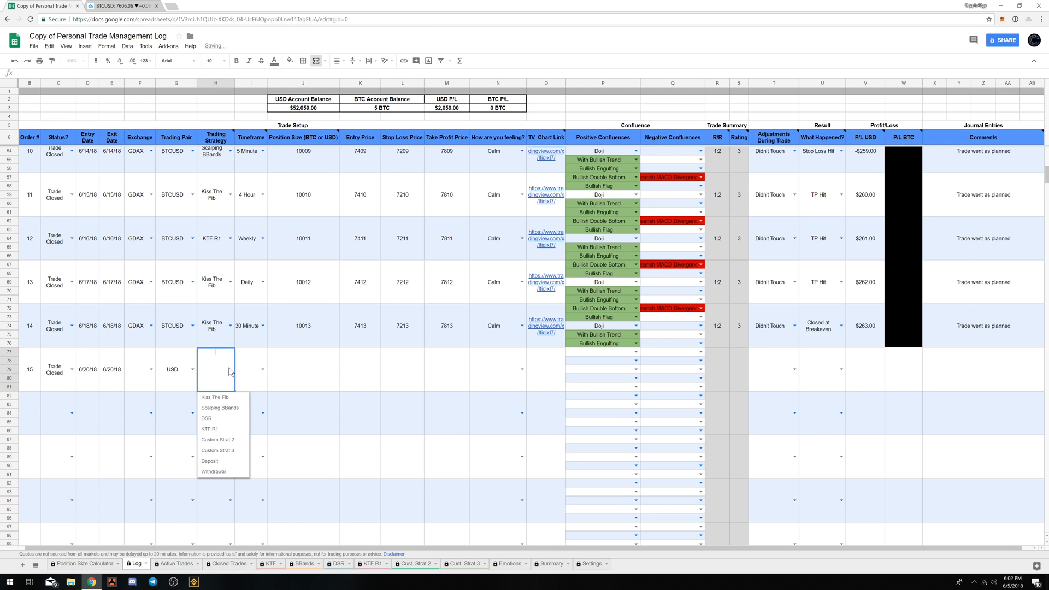
left_click(216, 473)
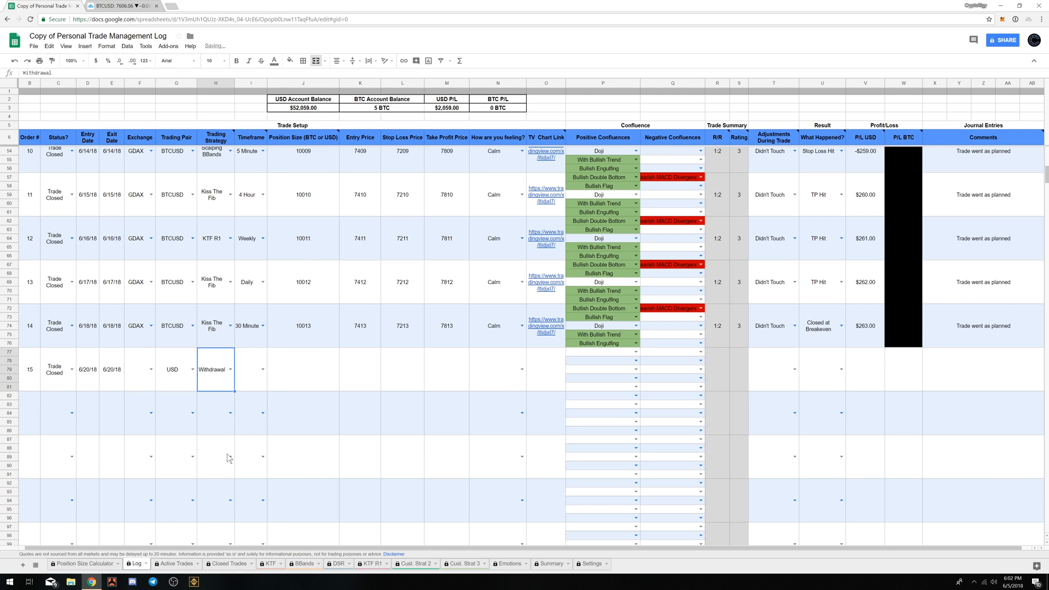
- Leave the timeframe blank and enter 10000 as the position size of the order 15 withdrawal
left_click(262, 369)
left_click(289, 372)
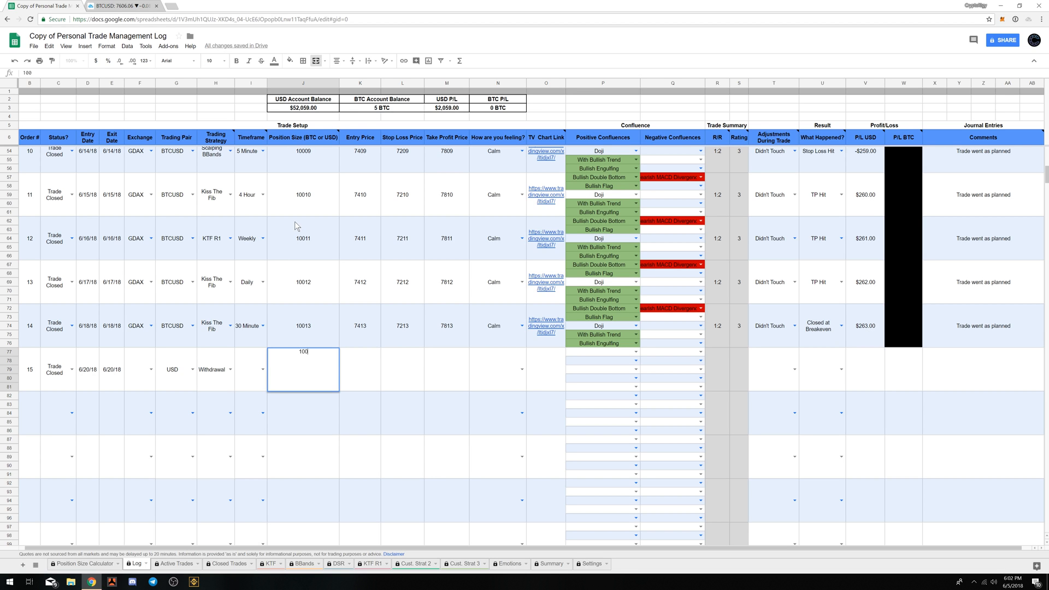
type("00")
key("Return")
left_click(840, 370)
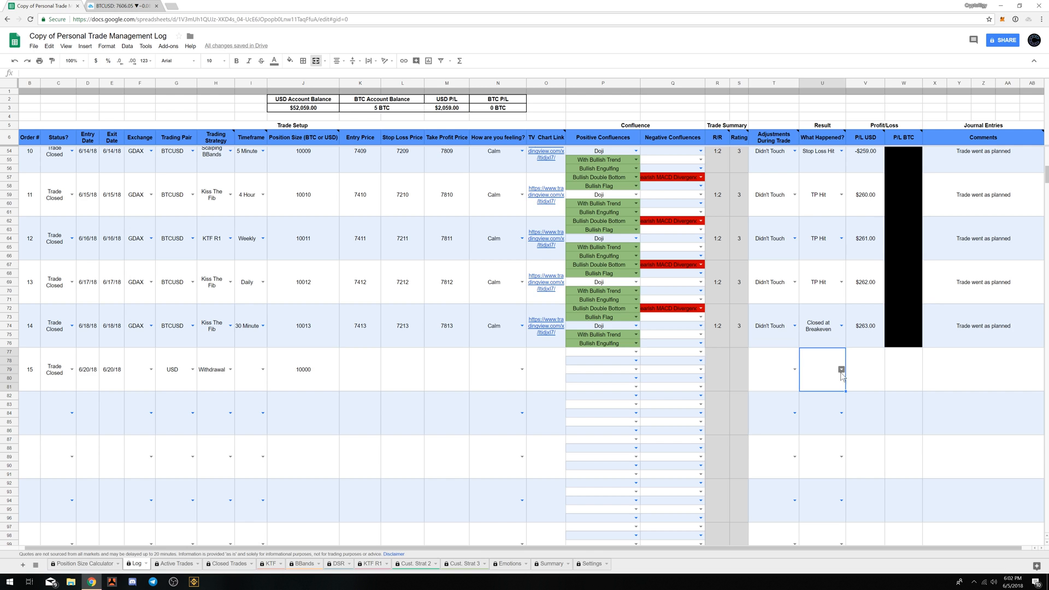
left_click(841, 370)
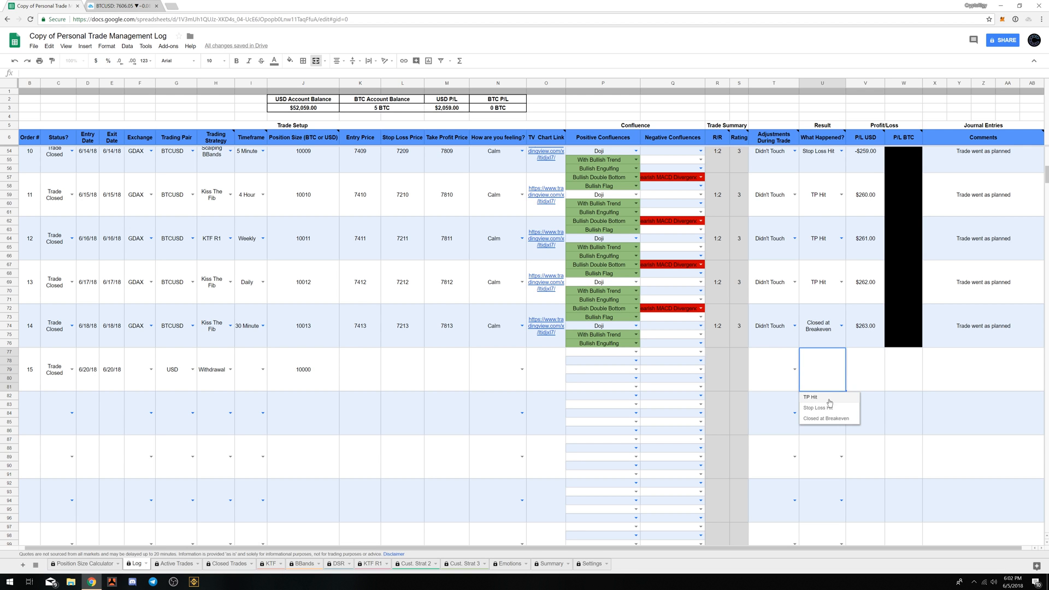
key("Escape")
- Check the withdrawal's entry on the Closed Trades sheet and the account balances on the Active Trades sheet
left_click(213, 564)
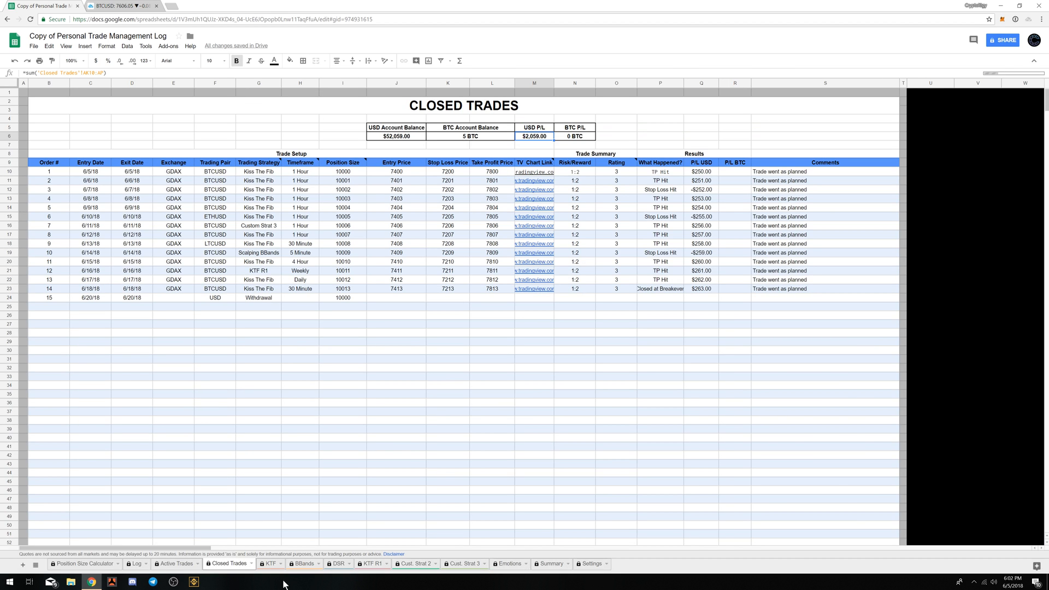
left_click(174, 564)
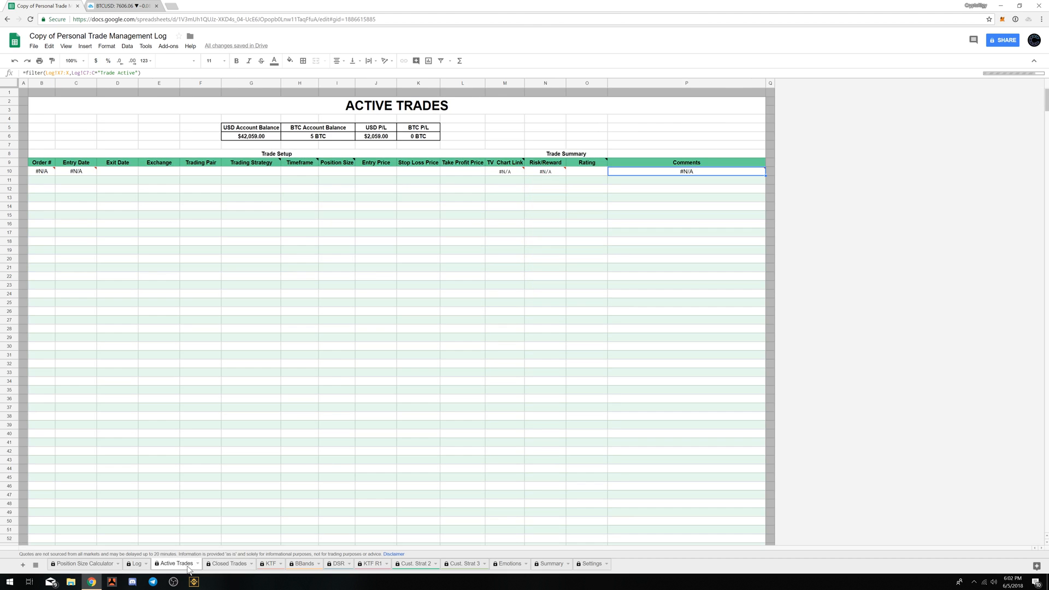
- Set order 15's What Happened result to TP Hit on the Log sheet and inspect the USD Account Balance
left_click(131, 569)
left_click(841, 369)
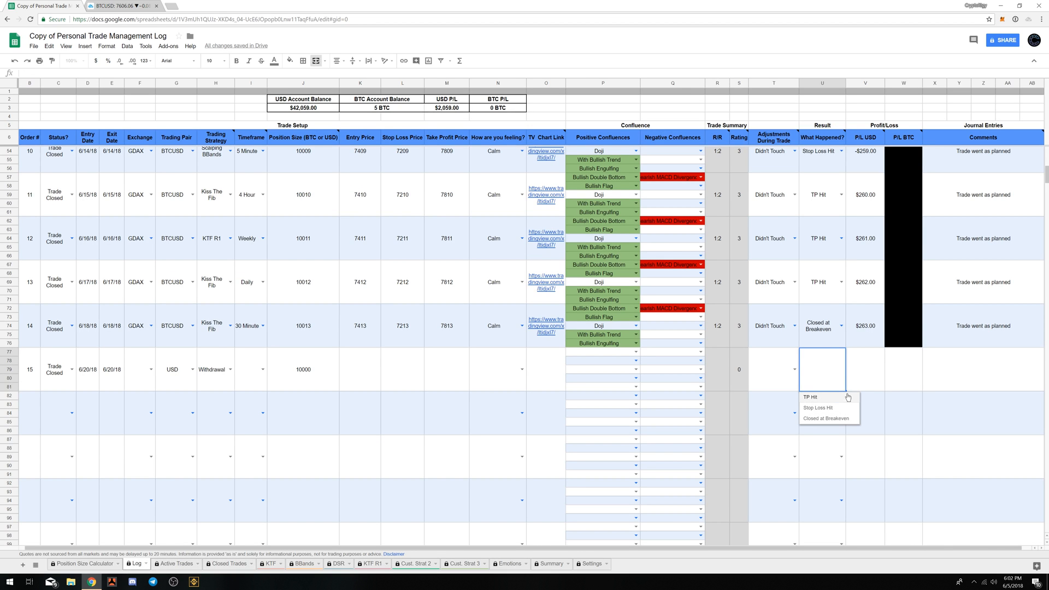
left_click(827, 398)
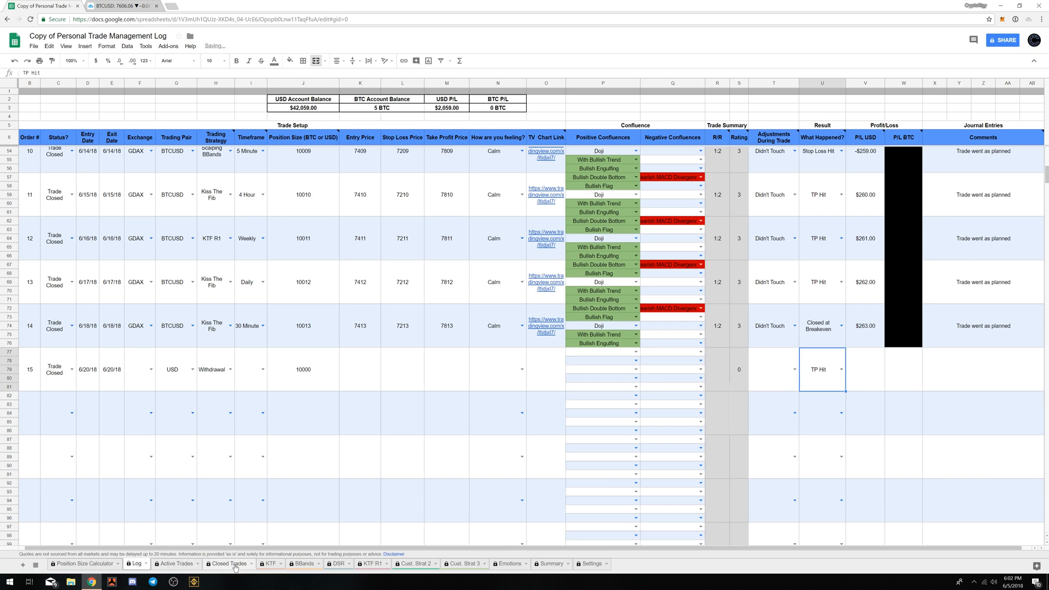
left_click(298, 109)
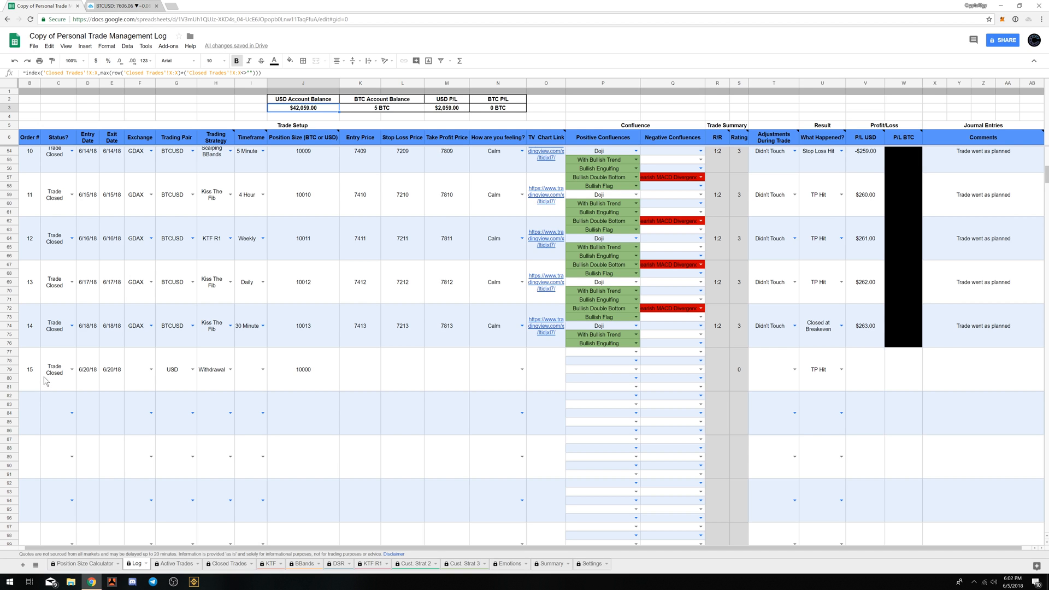
- Set the status of the empty row below order 15 to Trade Closed and leave its entry date blank
left_click(62, 377)
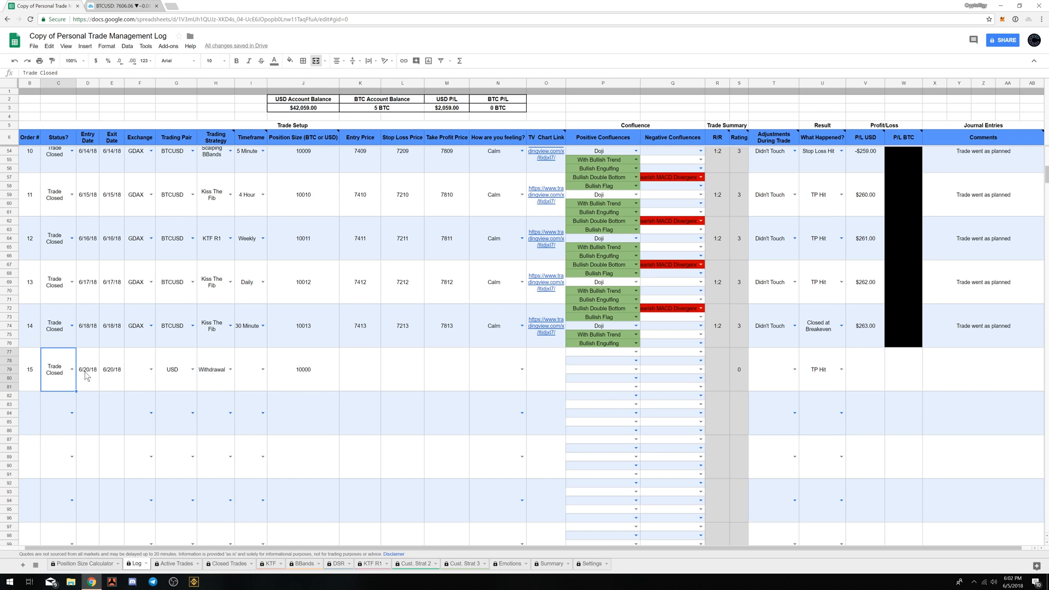
left_click(165, 374)
left_click(222, 376)
left_click(173, 371)
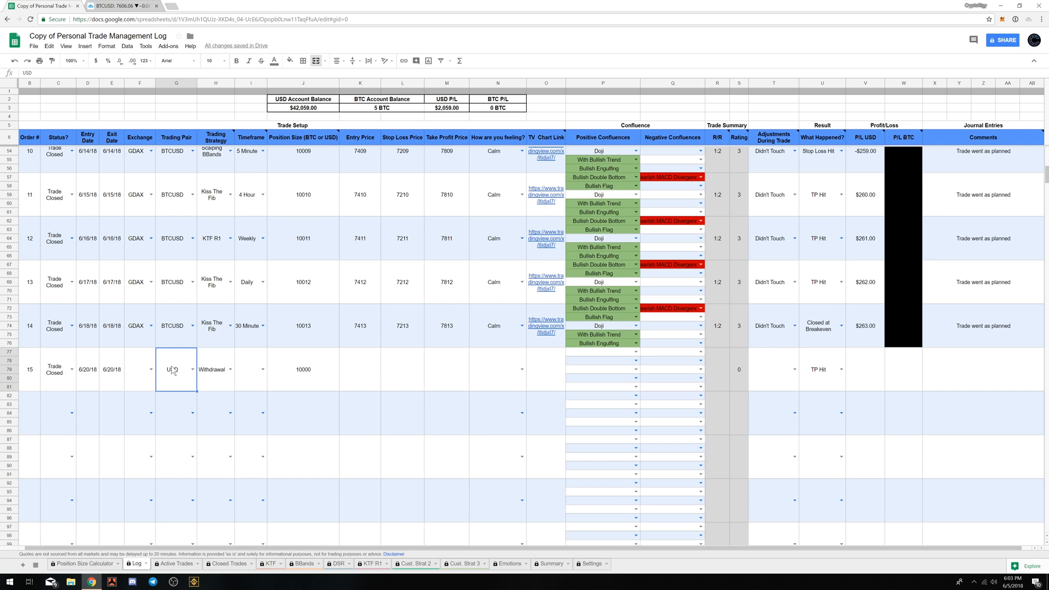
left_click(72, 414)
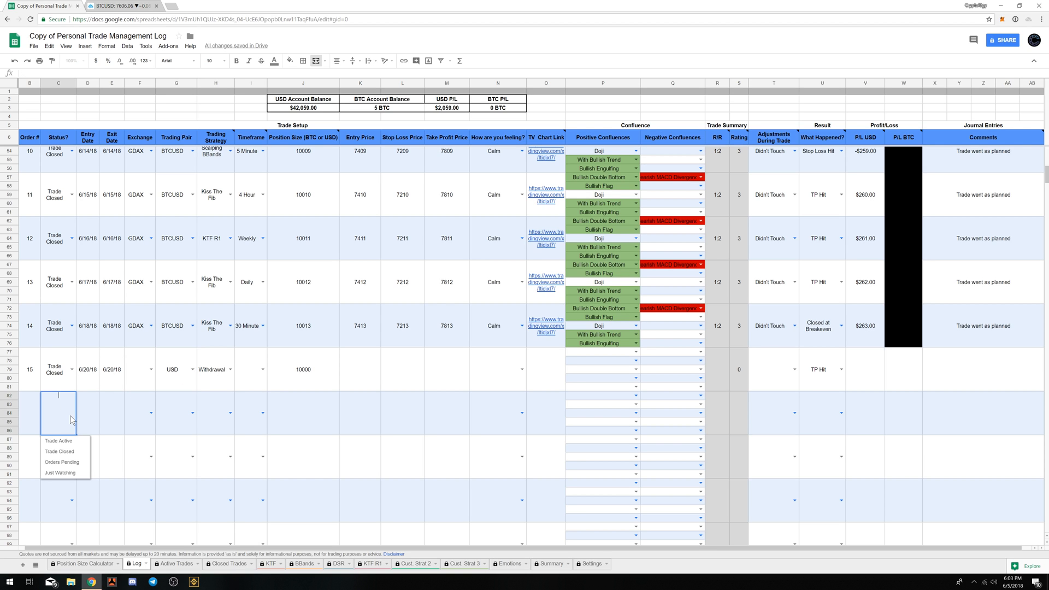
left_click(74, 456)
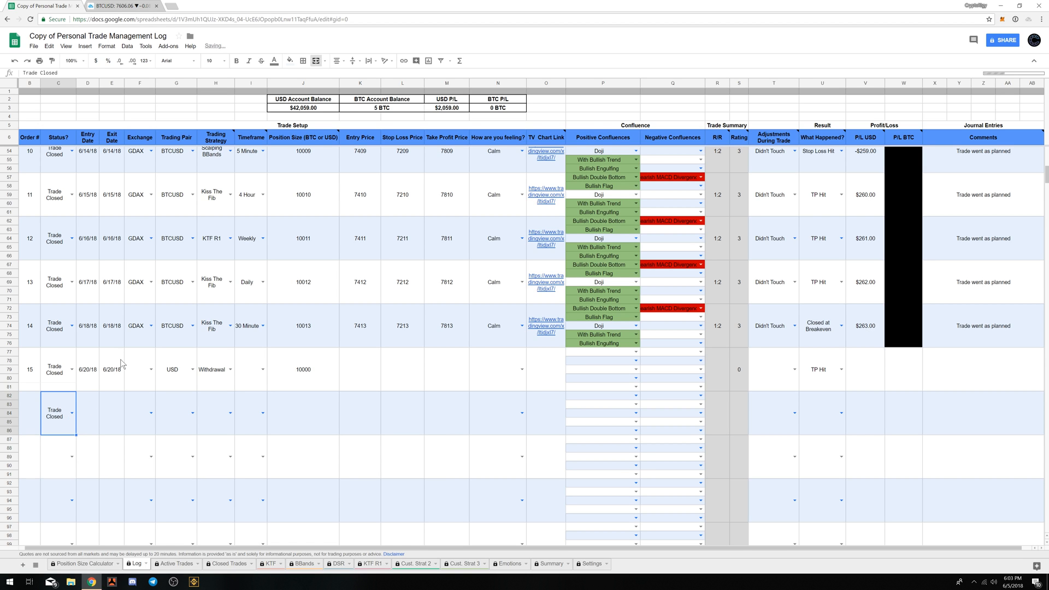
left_click(92, 416)
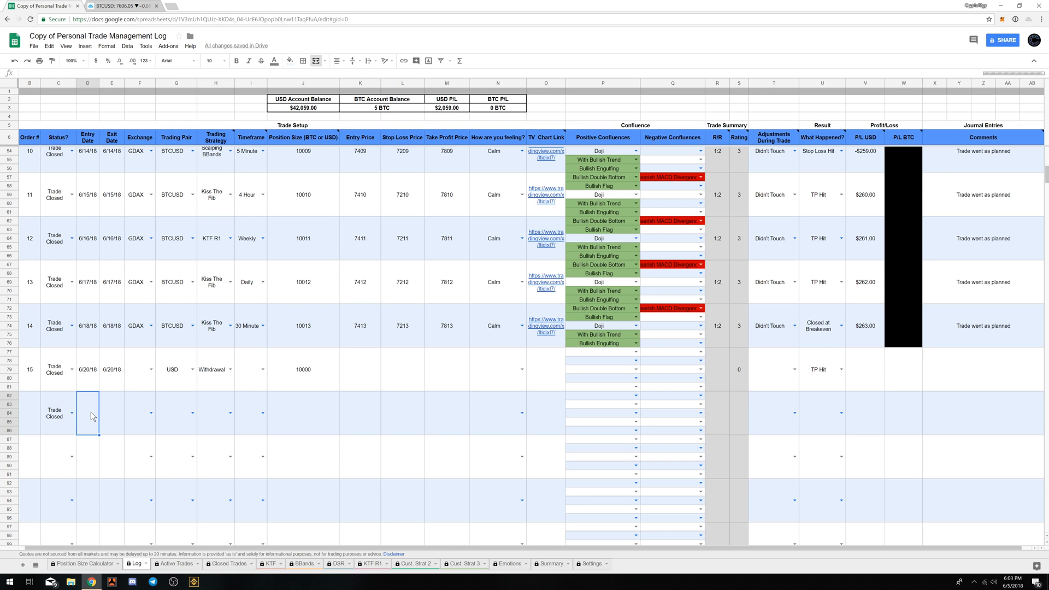
left_click(53, 419)
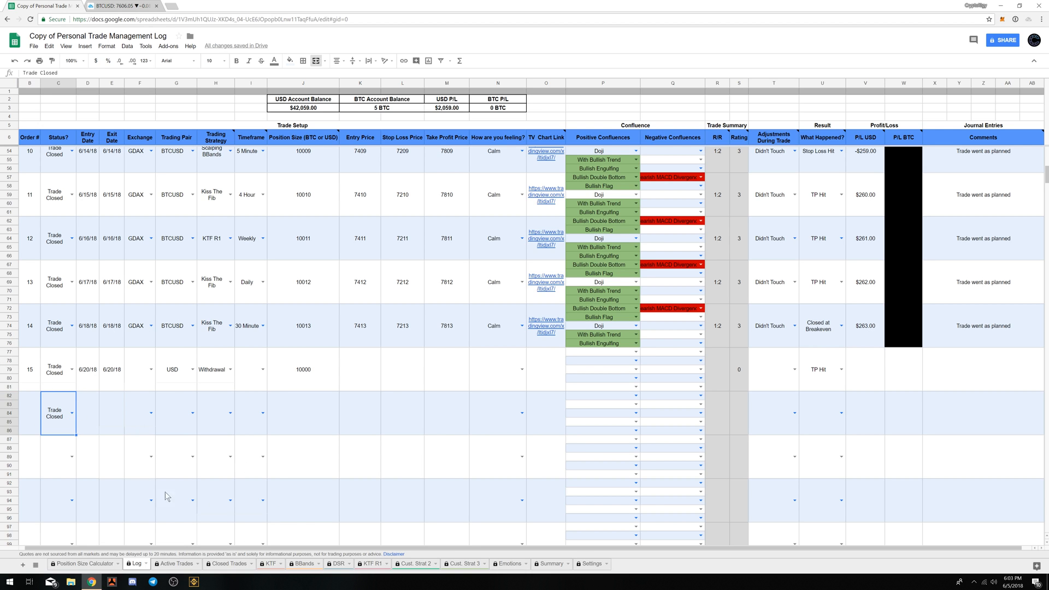
- Record a BTC withdrawal in the row below order 15, with trading pair BTC, strategy Withdrawal and position size 3
double_click(190, 416)
left_click(185, 441)
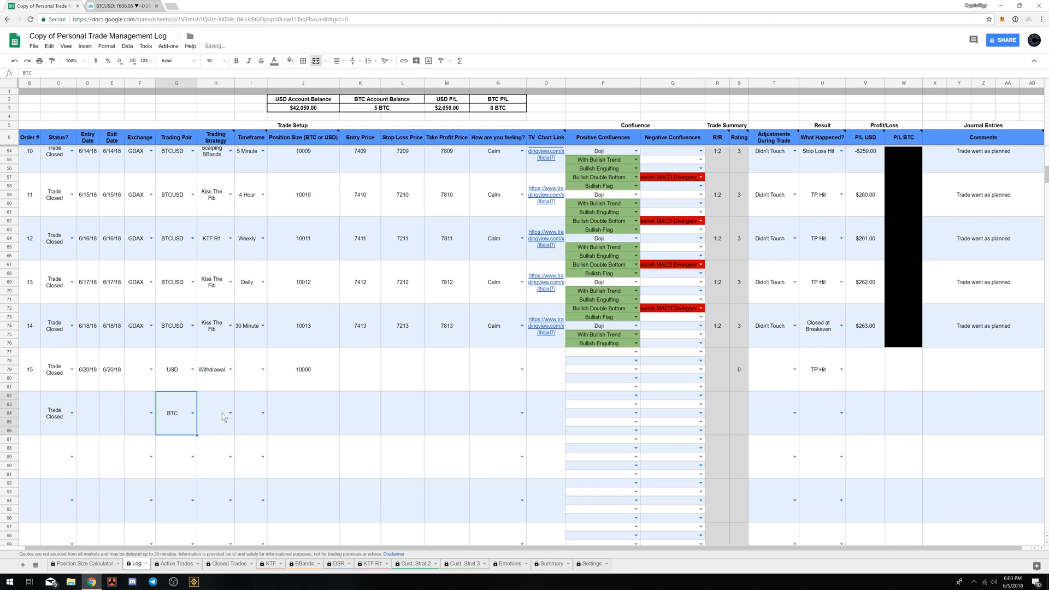
double_click(227, 416)
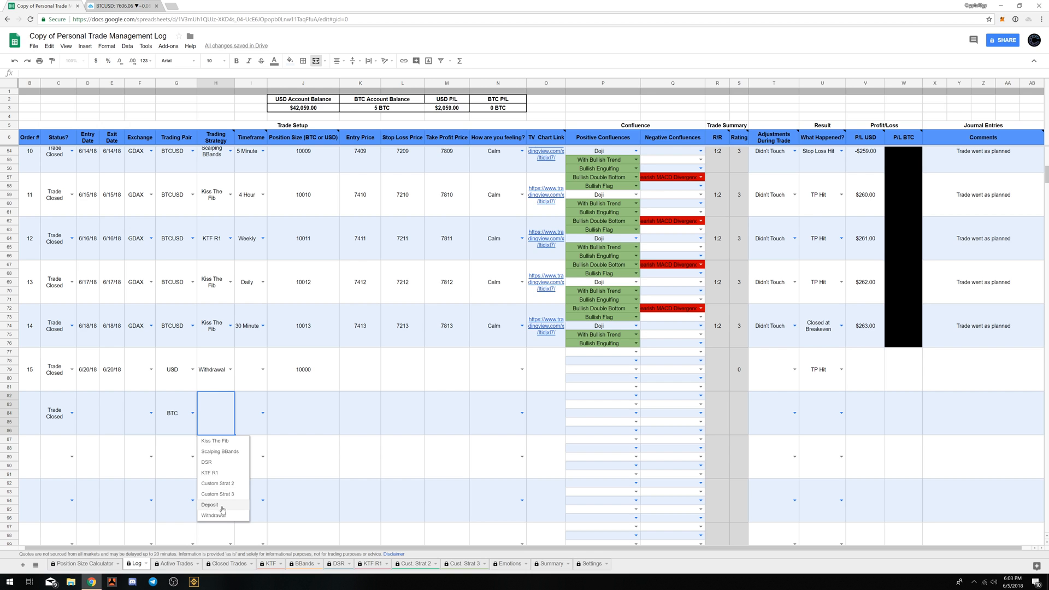
key("Return")
left_click(280, 415)
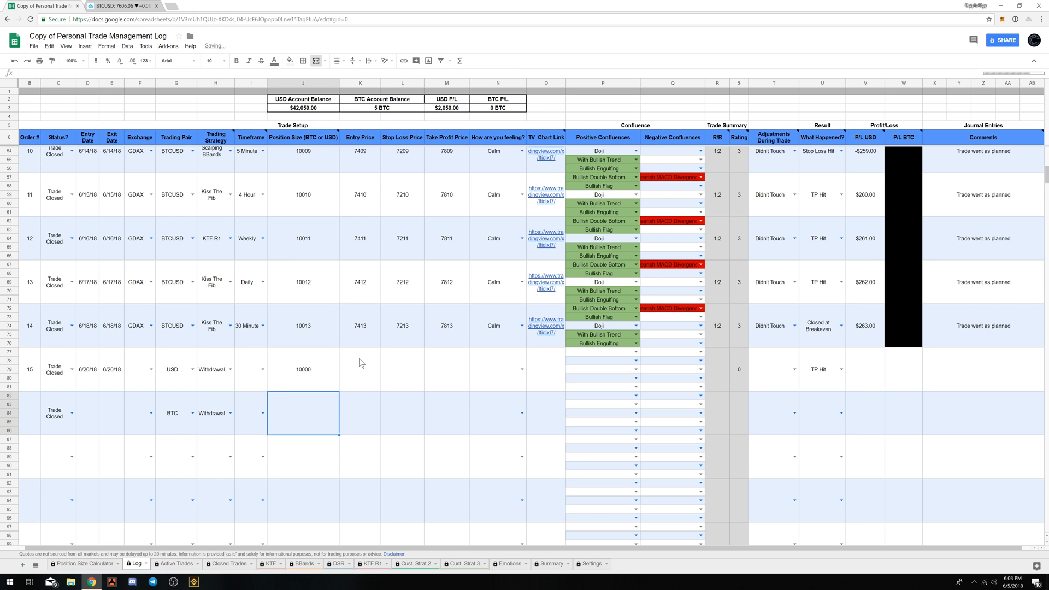
type("3")
- Set the BTC withdrawal's What Happened result to TP Hit and inspect the BTC Account Balance
left_click(841, 413)
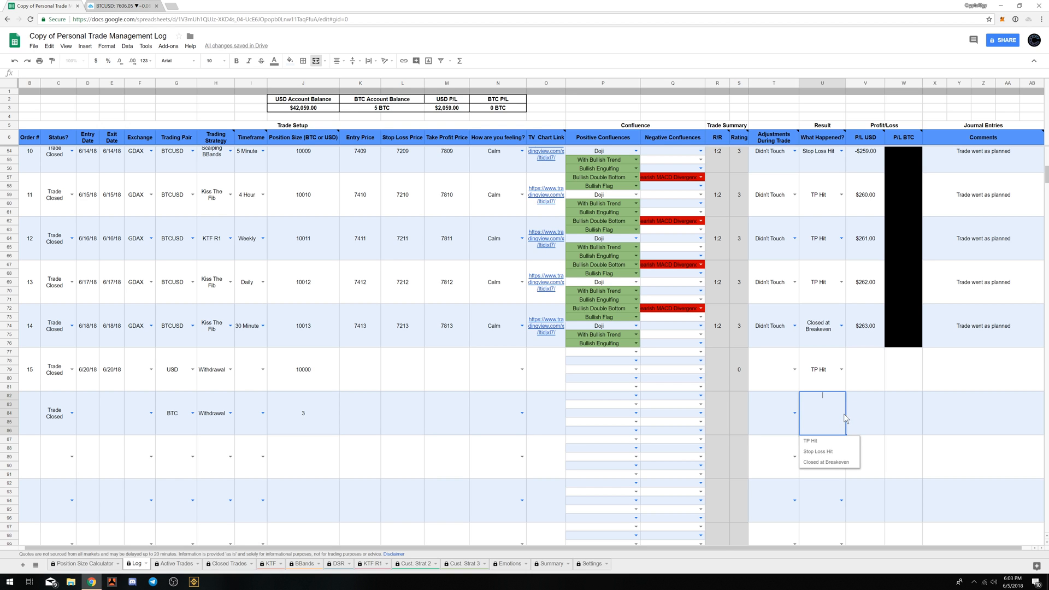
left_click(836, 441)
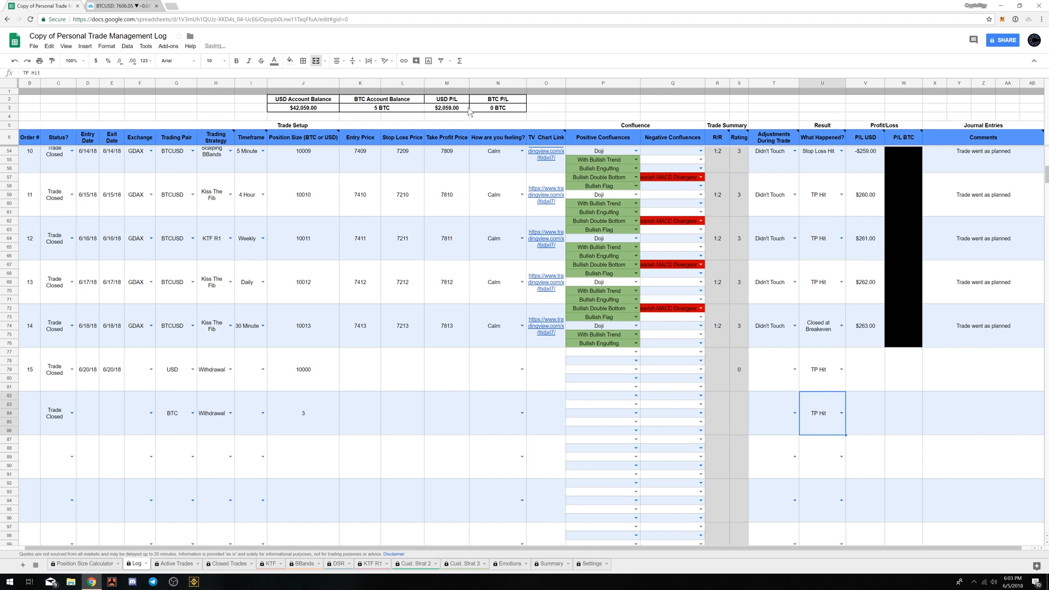
left_click(381, 109)
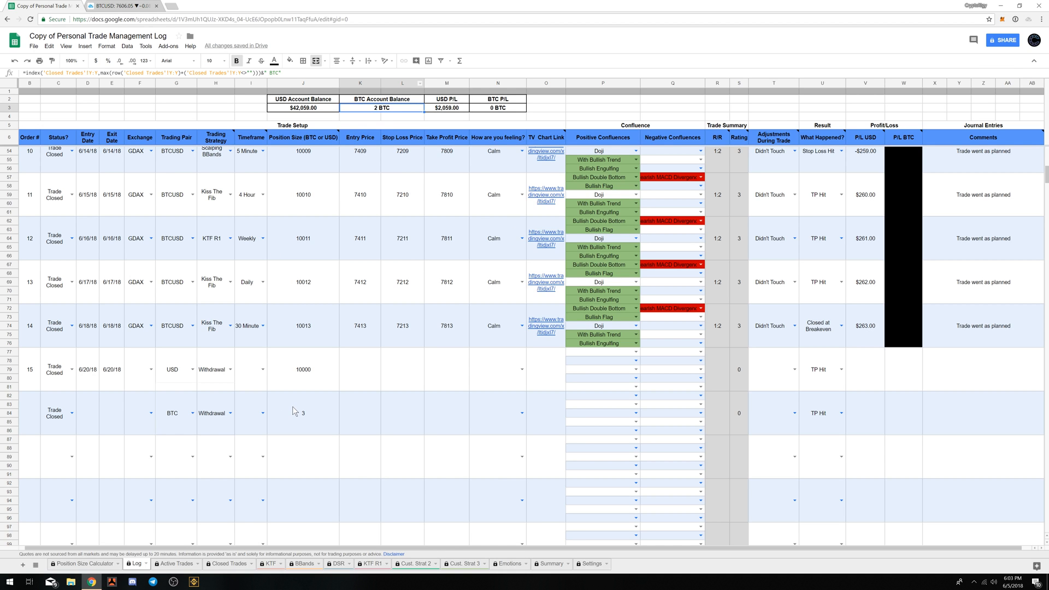
left_click(293, 406)
left_click(381, 109)
- Start a USD deposit in the row below the BTC withdrawal, with status Trade Closed, trading pair USD and strategy Deposit
left_click(71, 456)
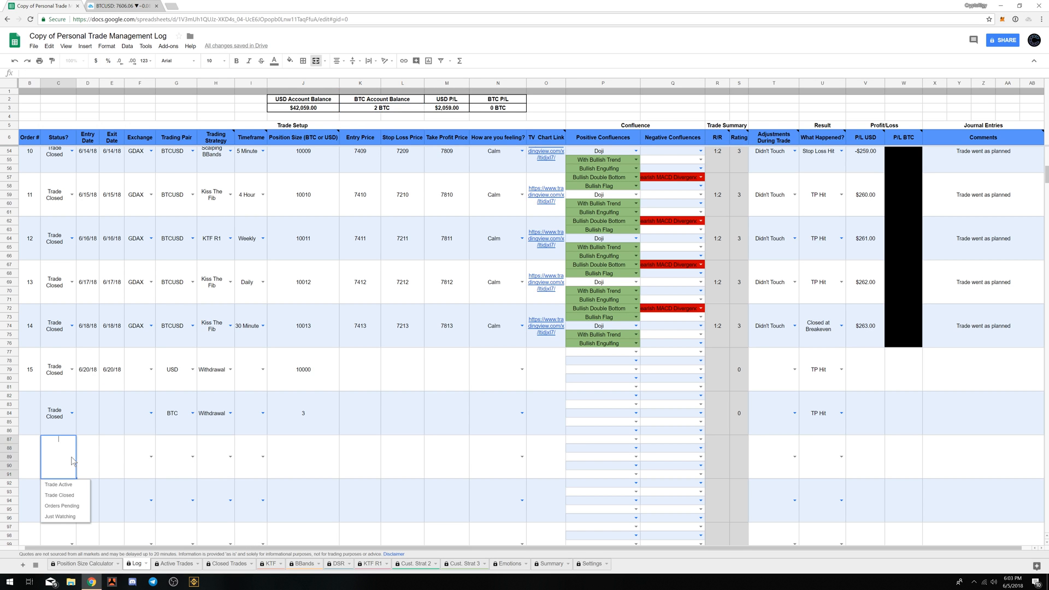
left_click(70, 495)
left_click(192, 457)
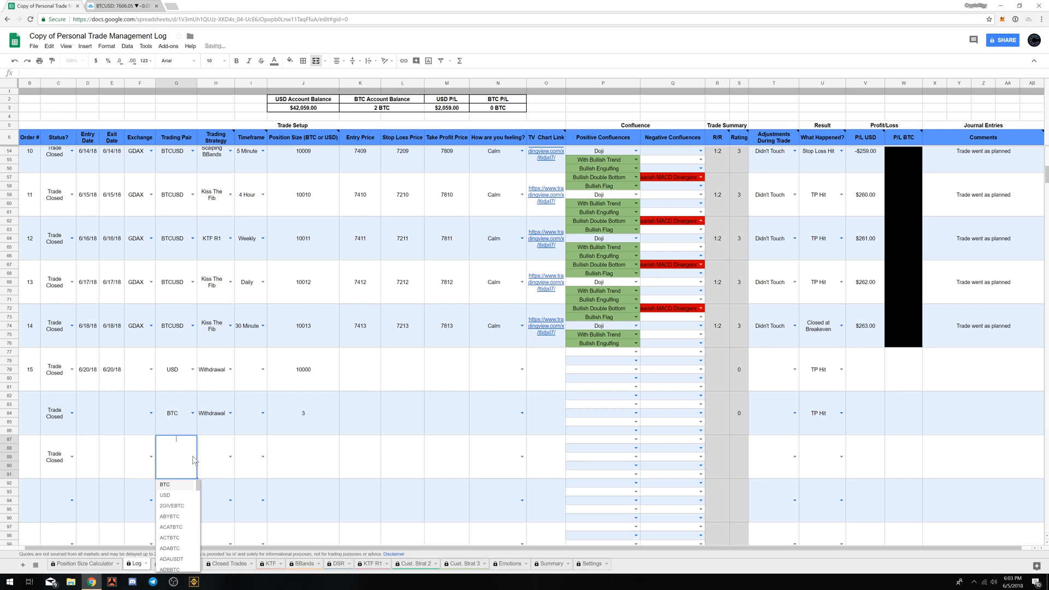
left_click(177, 501)
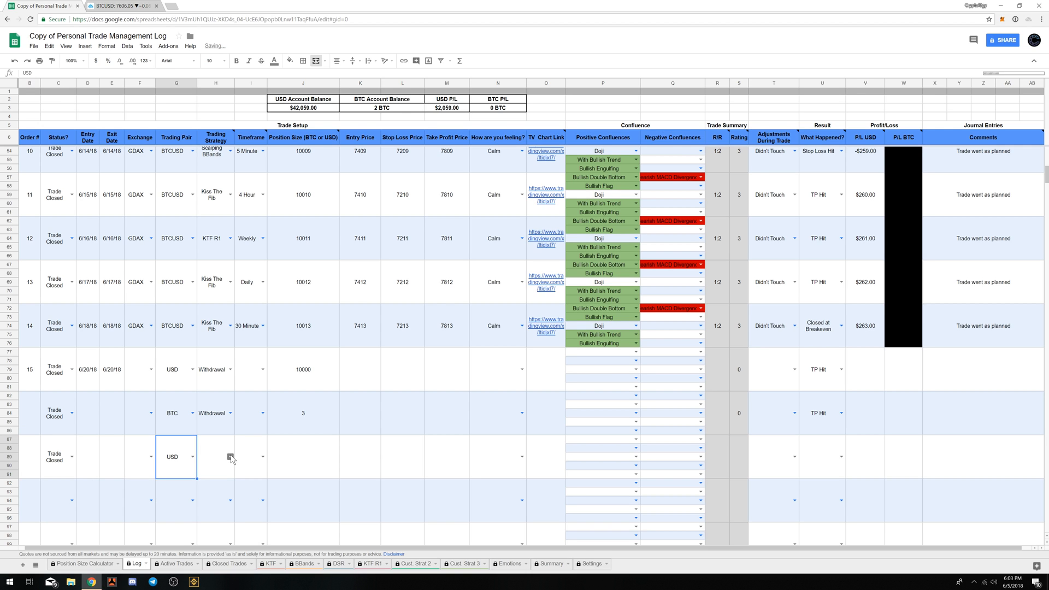
left_click(230, 457)
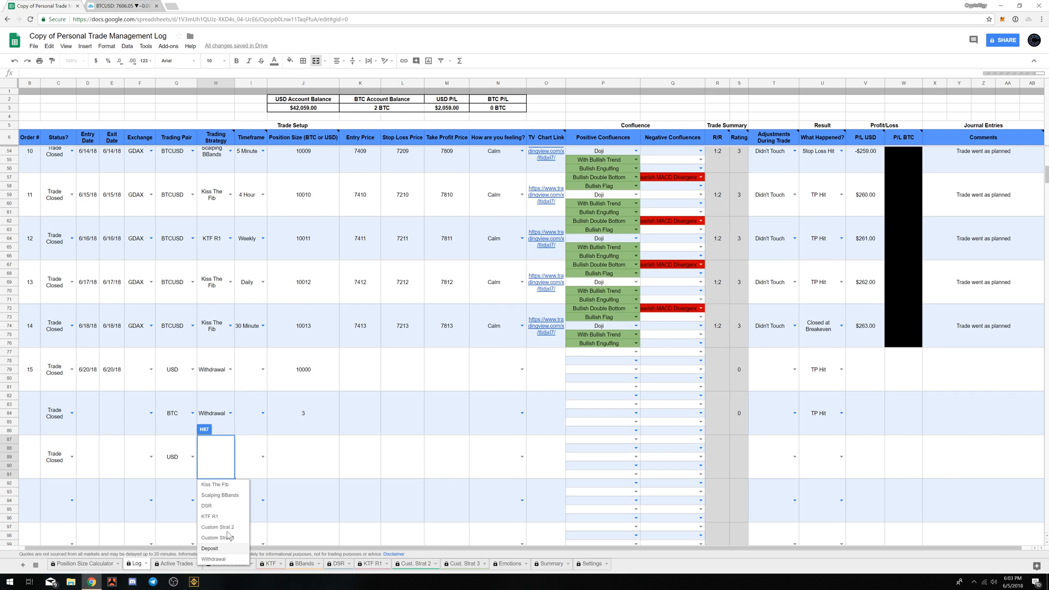
left_click(210, 548)
- Give the USD deposit a position size of 50000 and a TP Hit result, checking the USD Account Balance
left_click(287, 454)
type("50000")
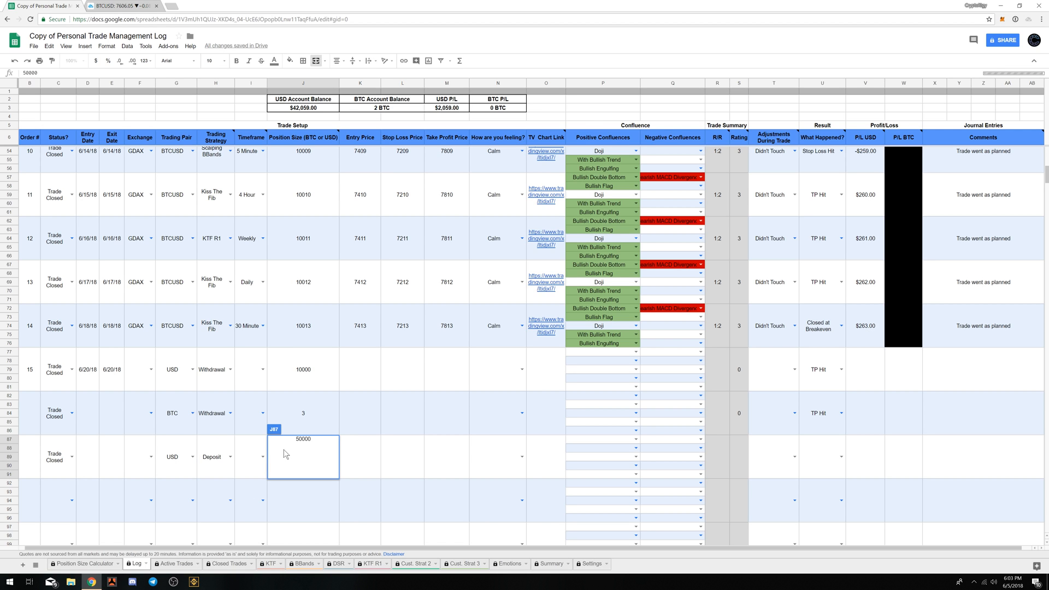
key("Return")
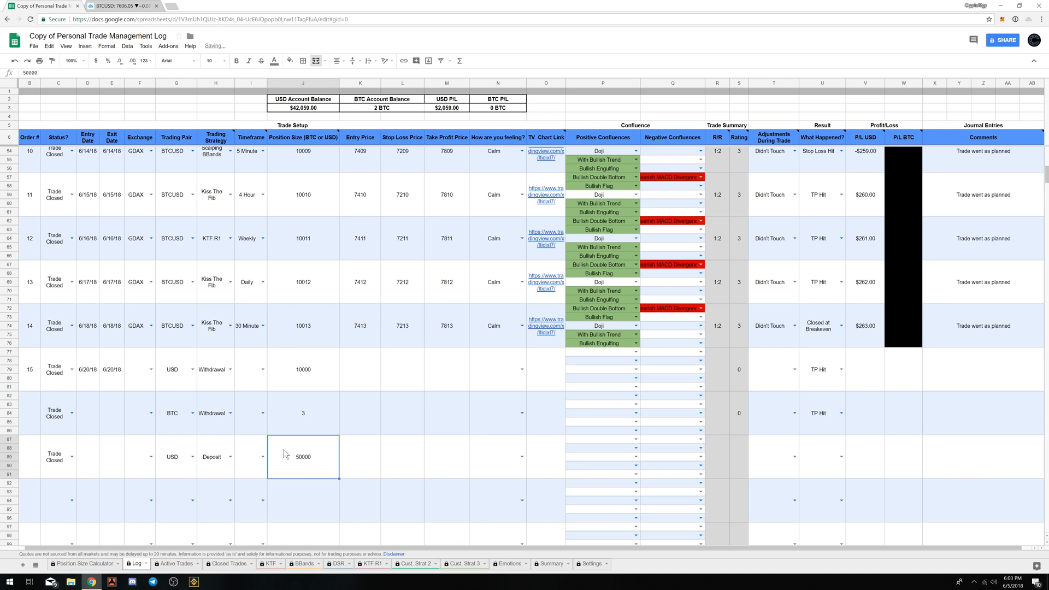
left_click(841, 457)
left_click(834, 487)
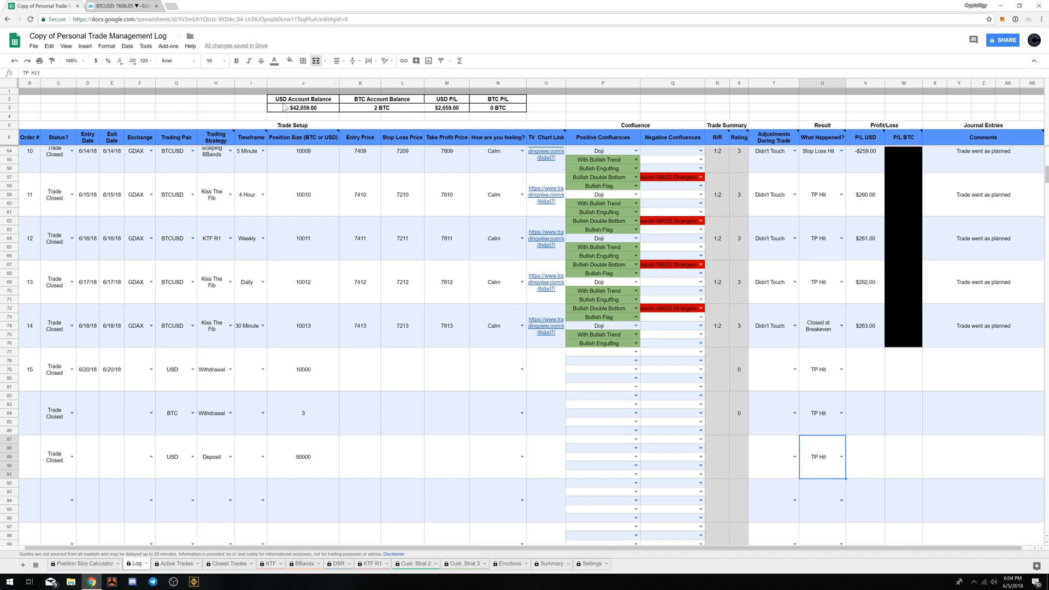
left_click(332, 109)
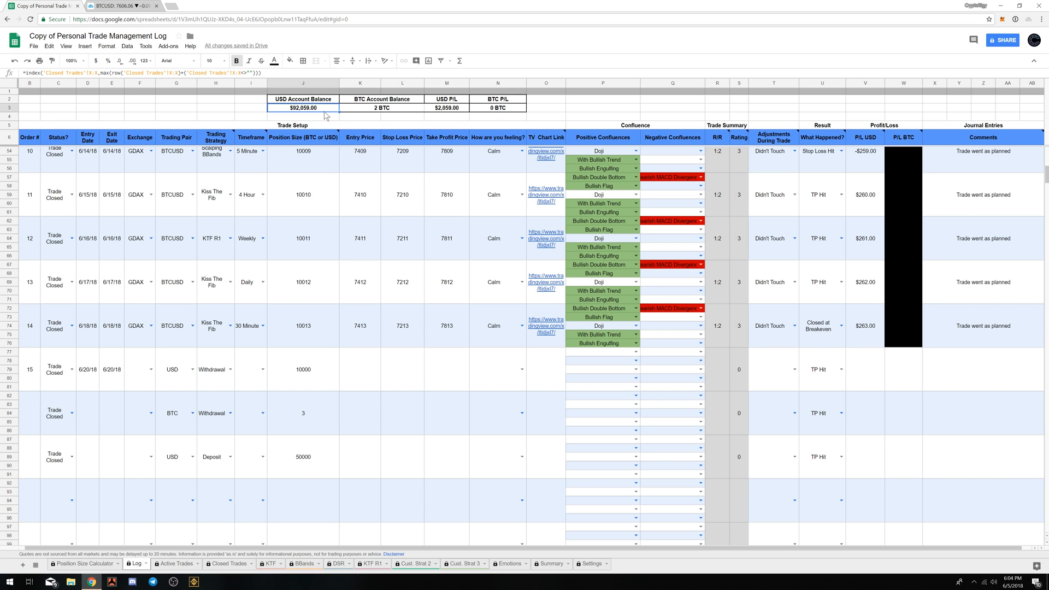
- Start a BTC deposit in the row below the USD deposit, with status Trade Closed, trading pair BTC and strategy Deposit
left_click(72, 499)
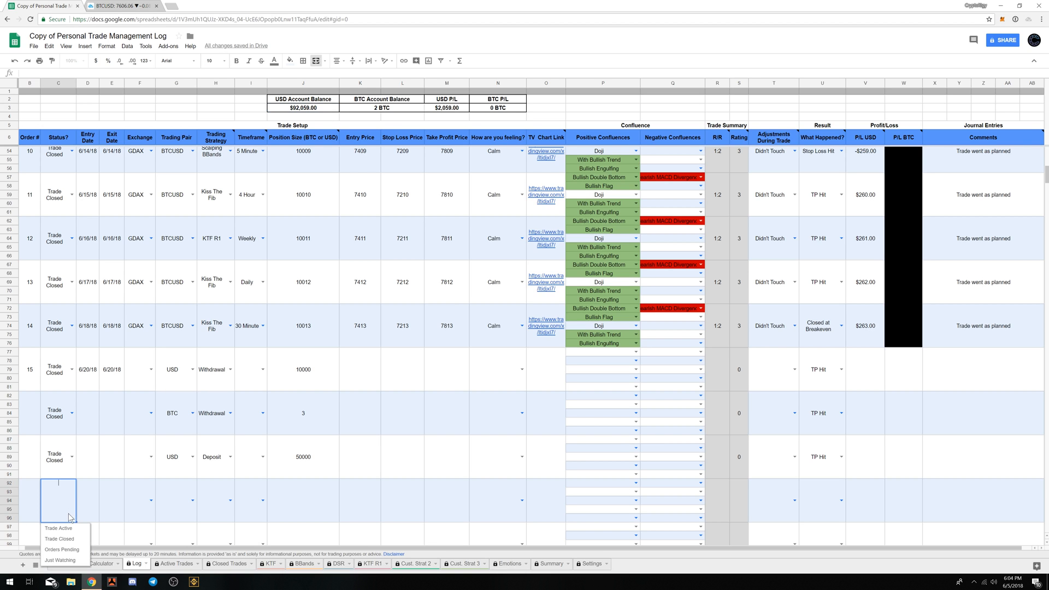
left_click(54, 542)
left_click(192, 500)
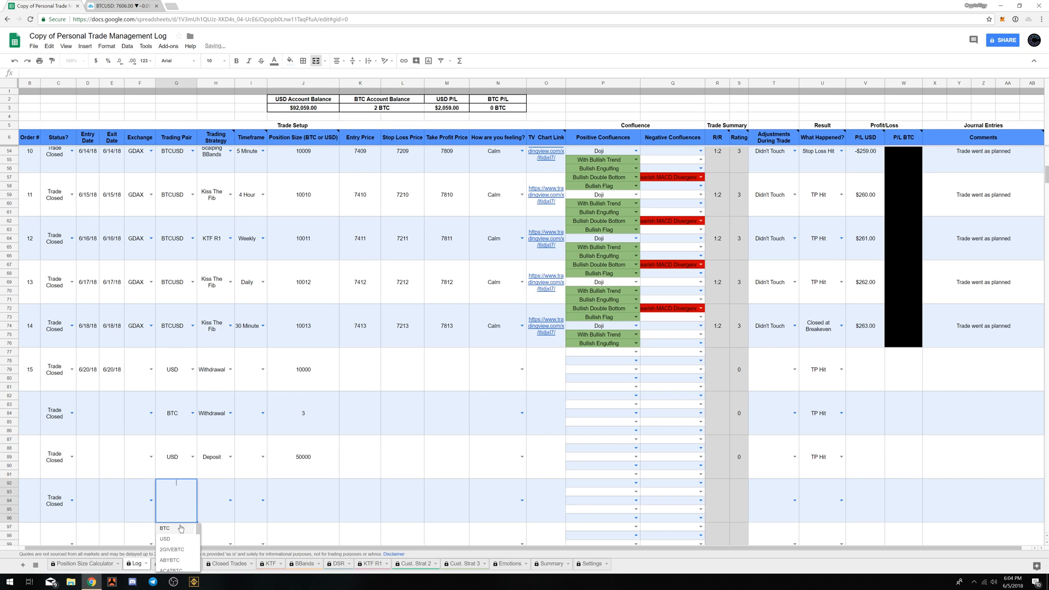
left_click(182, 535)
left_click(230, 500)
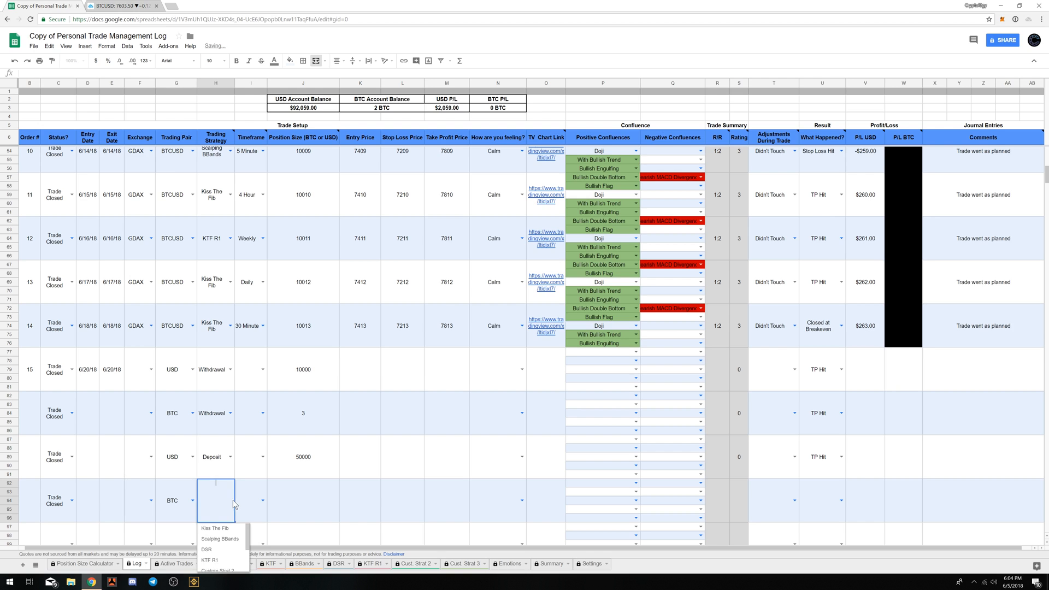
left_click(210, 558)
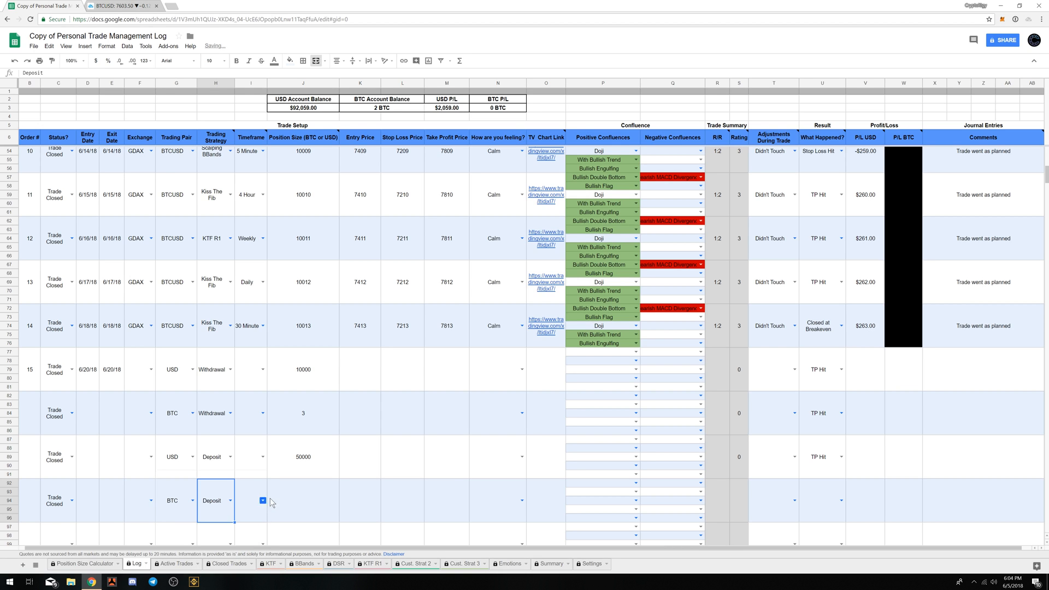
- Give the BTC deposit a position size of 10 and a TP Hit result, checking the BTC Account Balance
left_click(295, 494)
type("10")
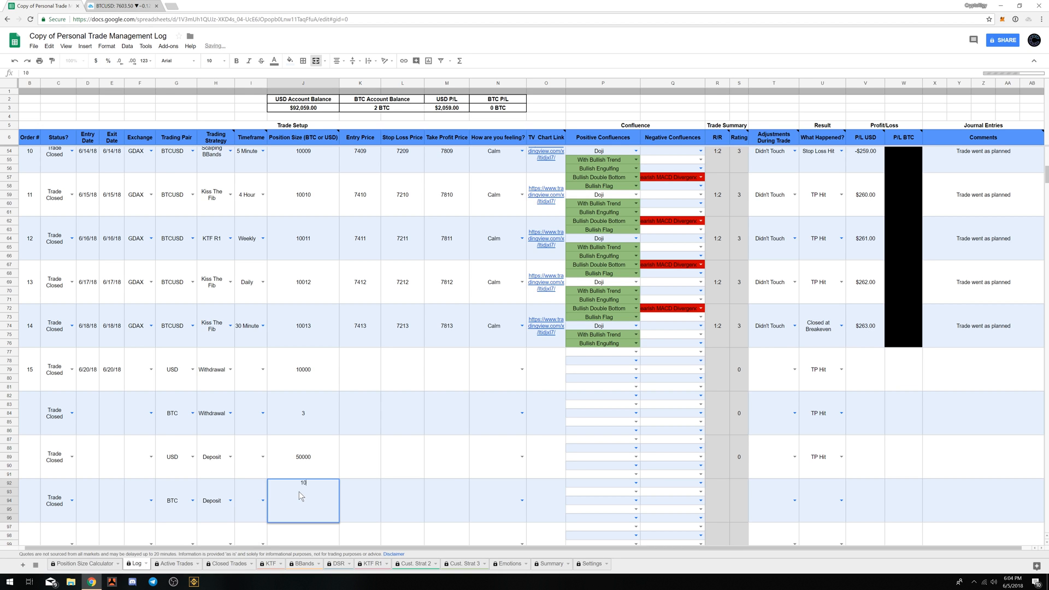
left_click(841, 500)
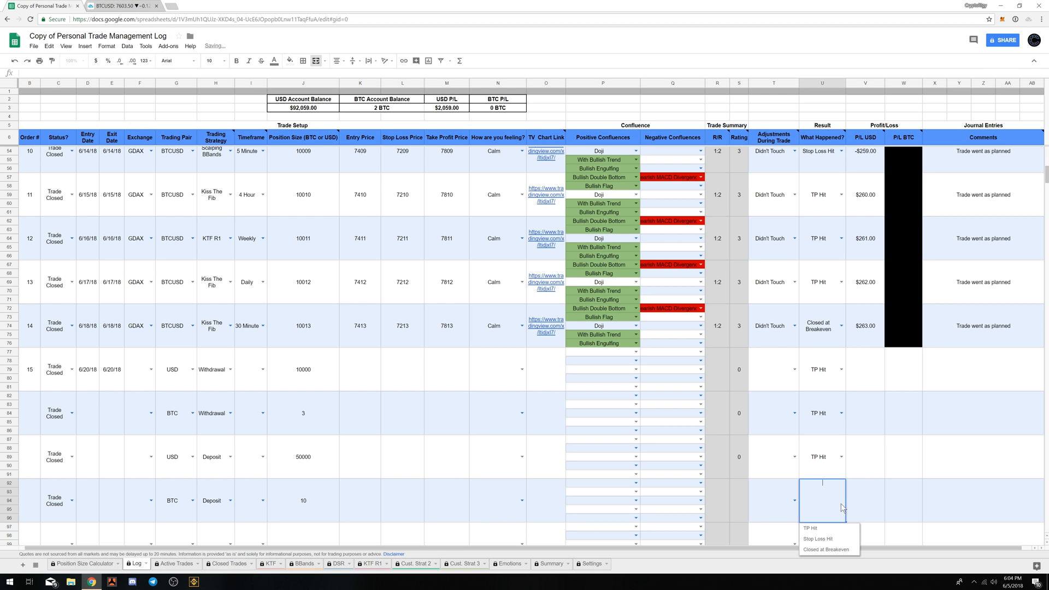
left_click(846, 527)
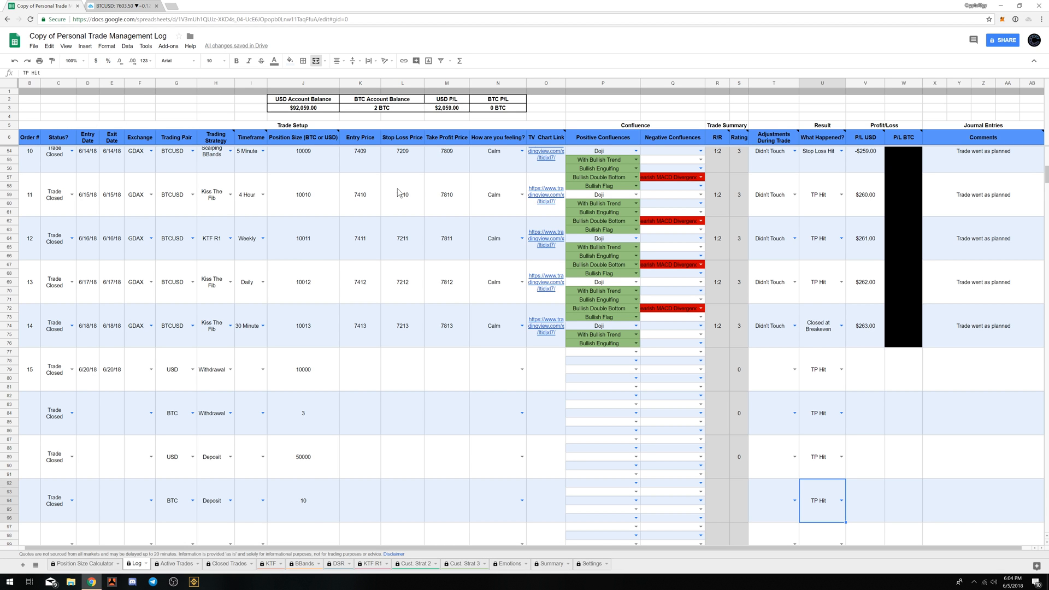
left_click(397, 107)
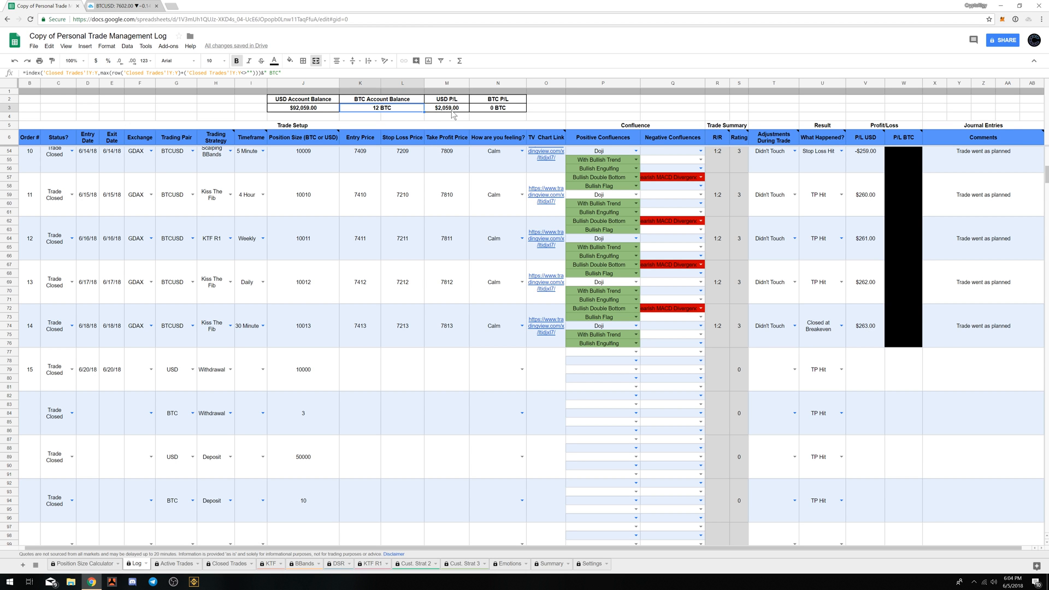
- Review the available feeling options for order 1 on the Log sheet without changing the selection
scroll(82, 398, "down", 1)
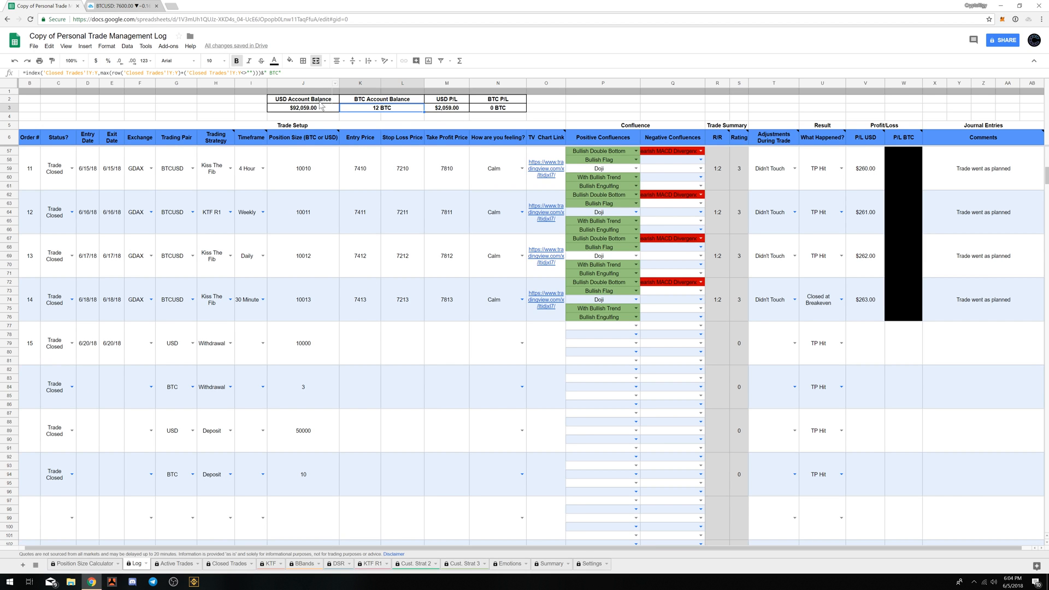
scroll(388, 380, "up", 10)
scroll(727, 377, "up", 7)
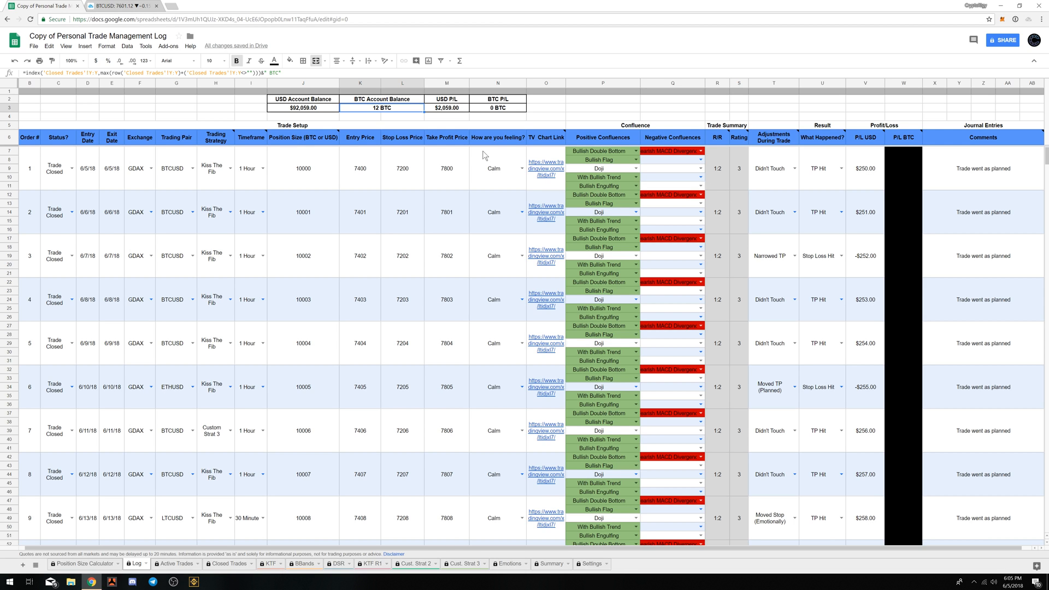
left_click(522, 168)
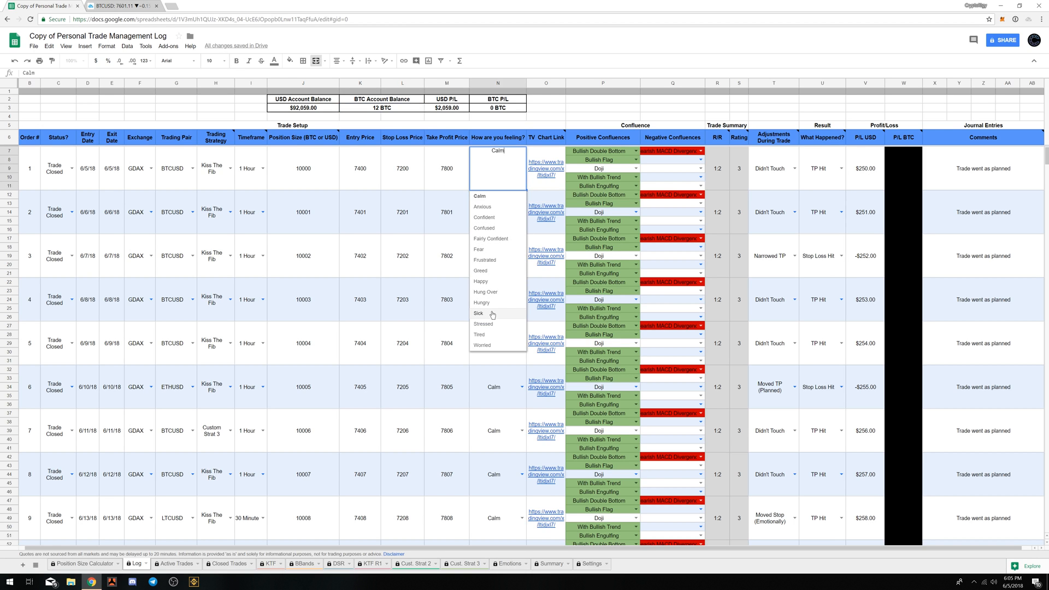
left_click(804, 219)
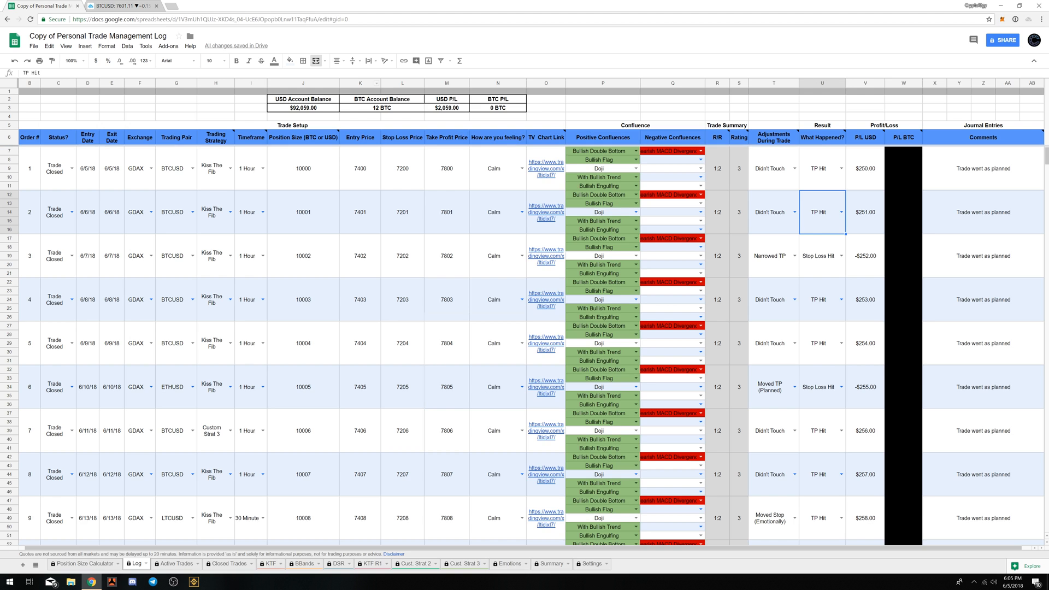
- On the Closed Trades sheet, reset the fill colour of columns U through DH to uncover the helper calculations
left_click(183, 564)
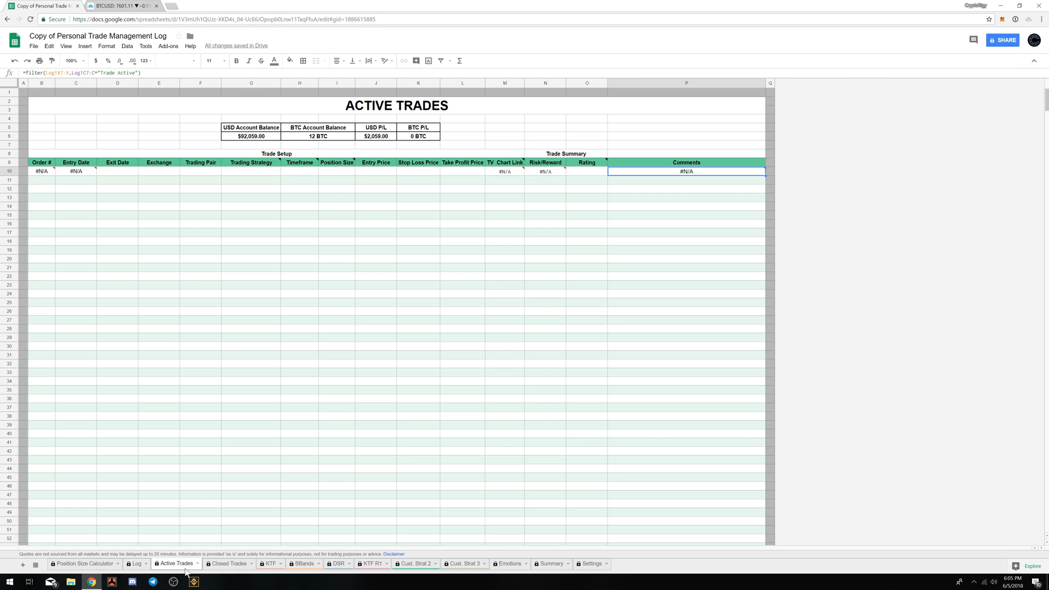
left_click(225, 563)
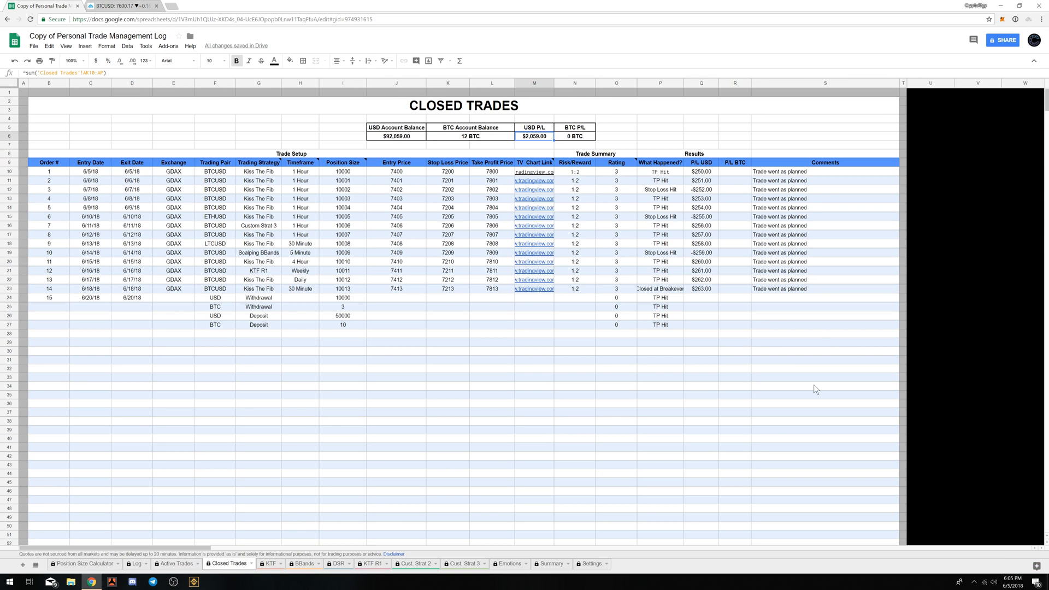
left_click(928, 81)
key("ctrl+shift+Right")
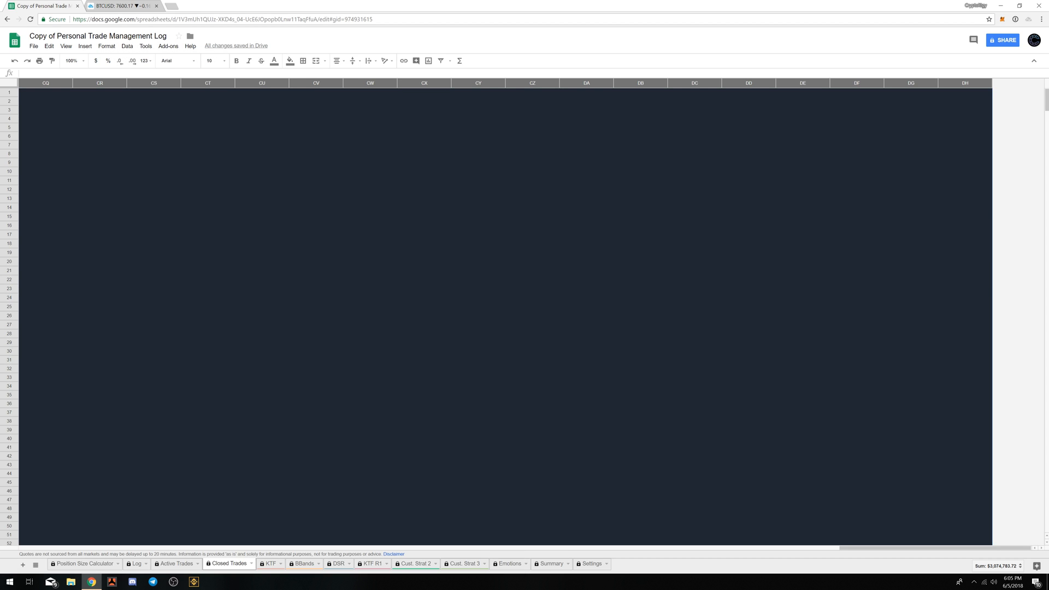
left_click(290, 60)
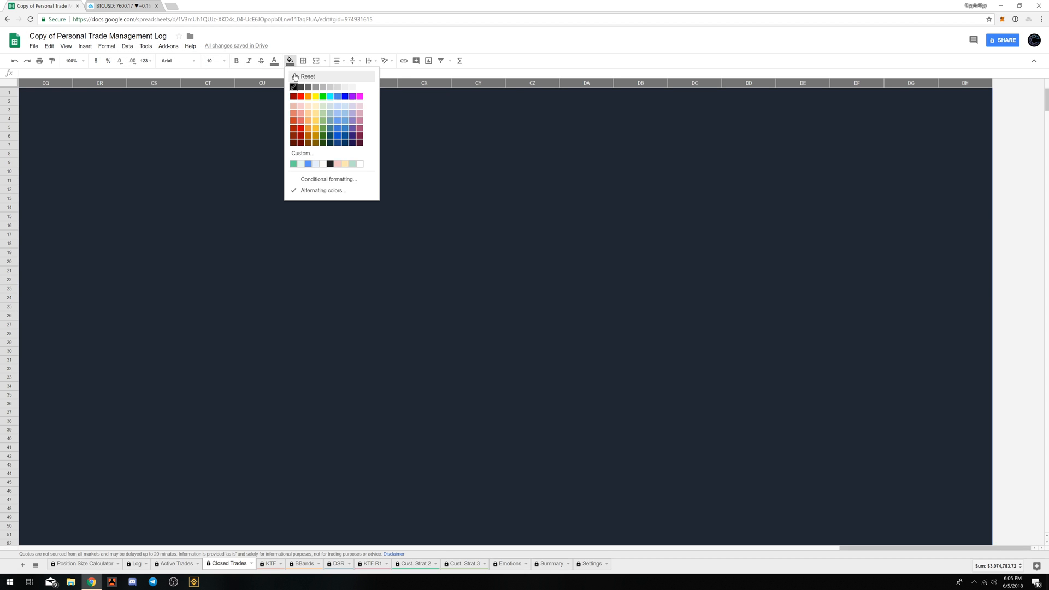
left_click(295, 77)
left_click(920, 419)
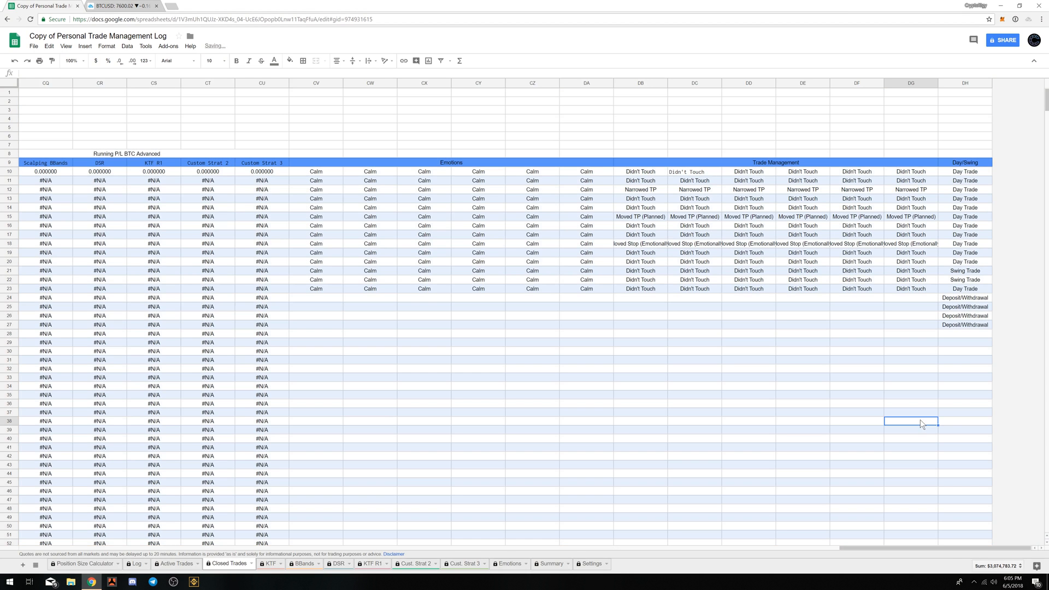
- Examine the Closed Trades helper columns from account size through deposits, withdrawals and P/L per strategy, and return to the main trade table
left_click_drag(946, 546, 262, 558)
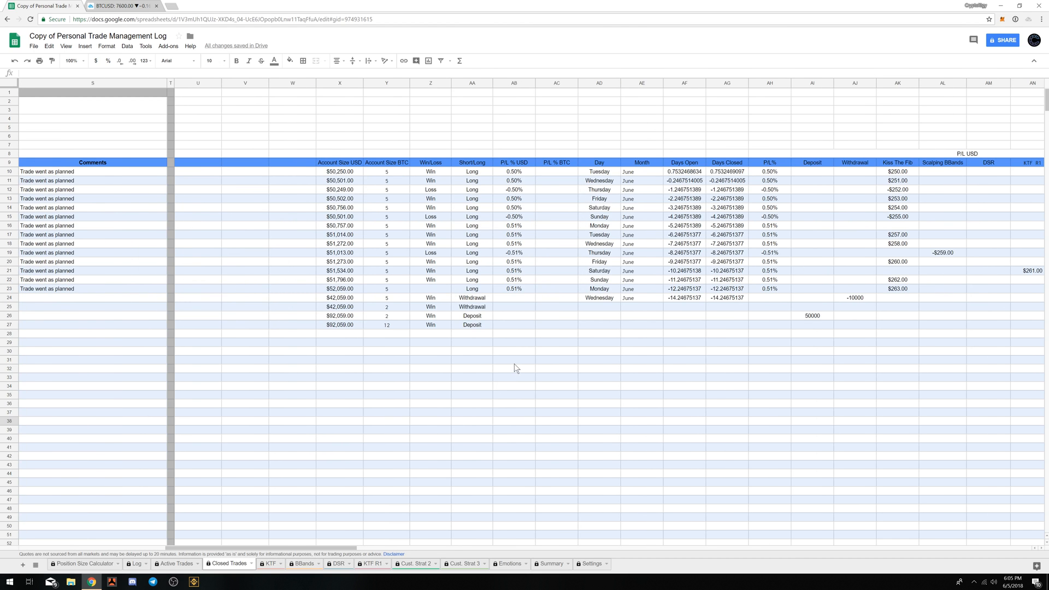
scroll(516, 369, "down", 3)
scroll(516, 377, "up", 2)
scroll(516, 387, "up", 2)
left_click(806, 228)
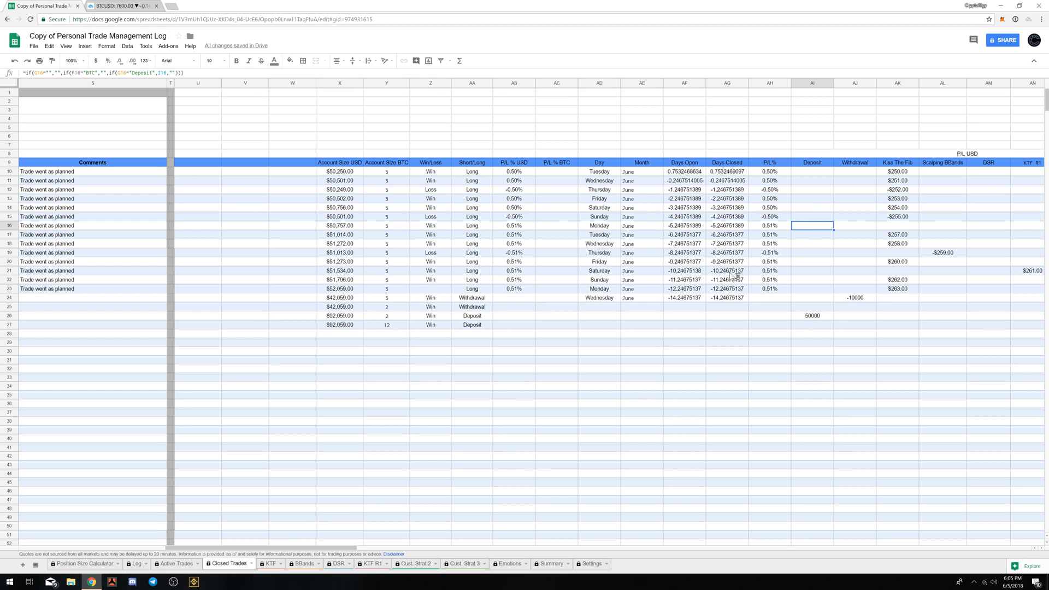
left_click(498, 148)
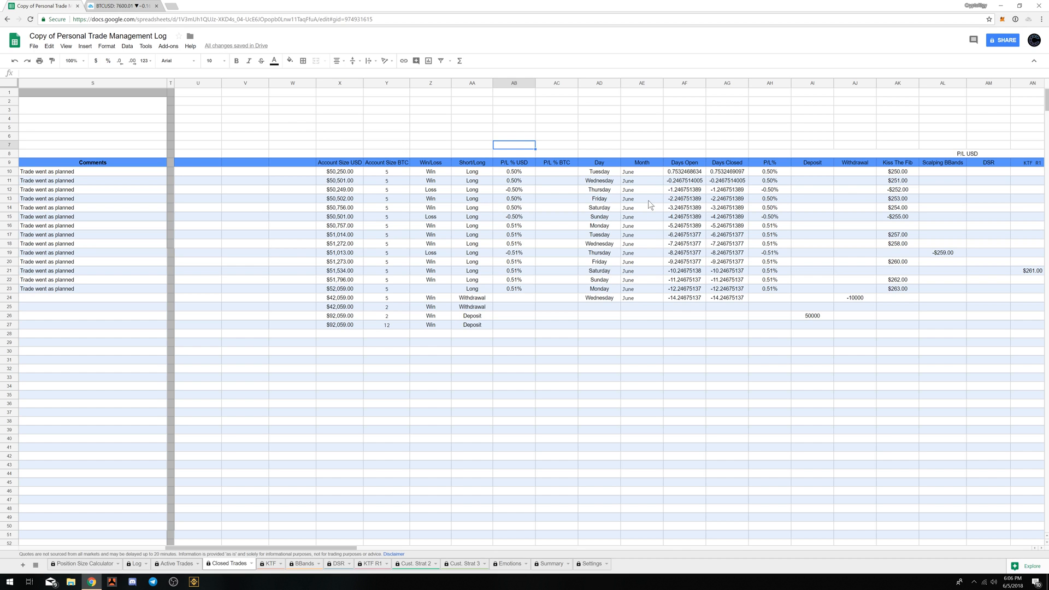
left_click(480, 119)
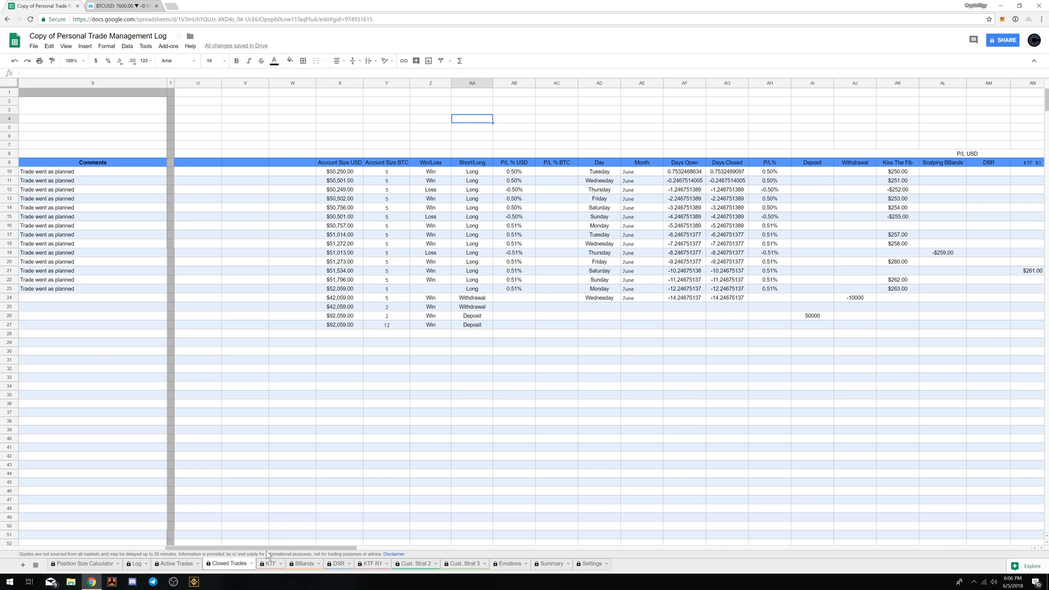
left_click_drag(268, 547, 2, 551)
left_click(22, 548)
left_click(22, 548)
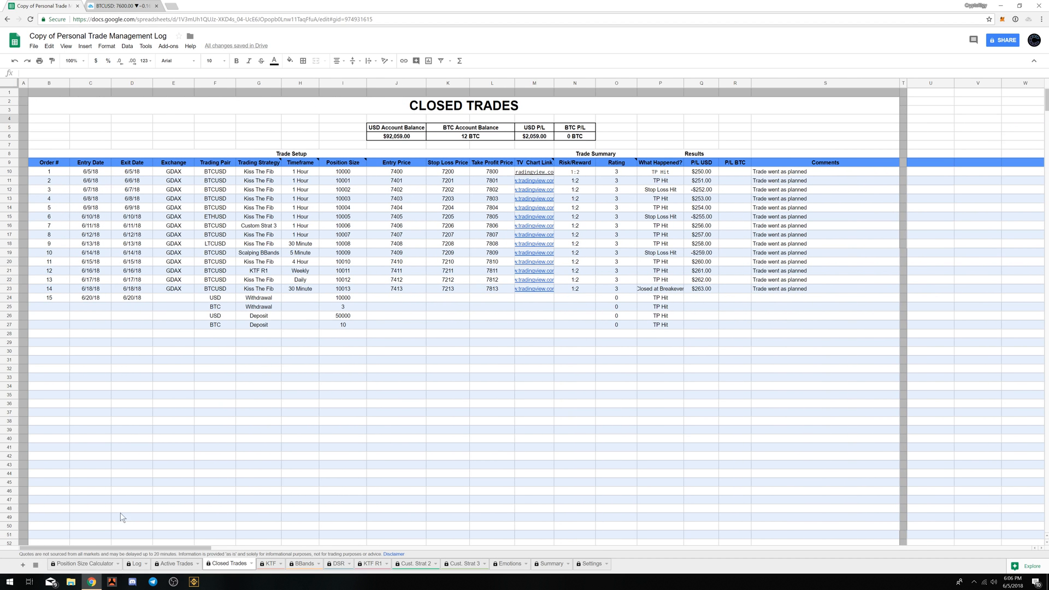
left_click(377, 440)
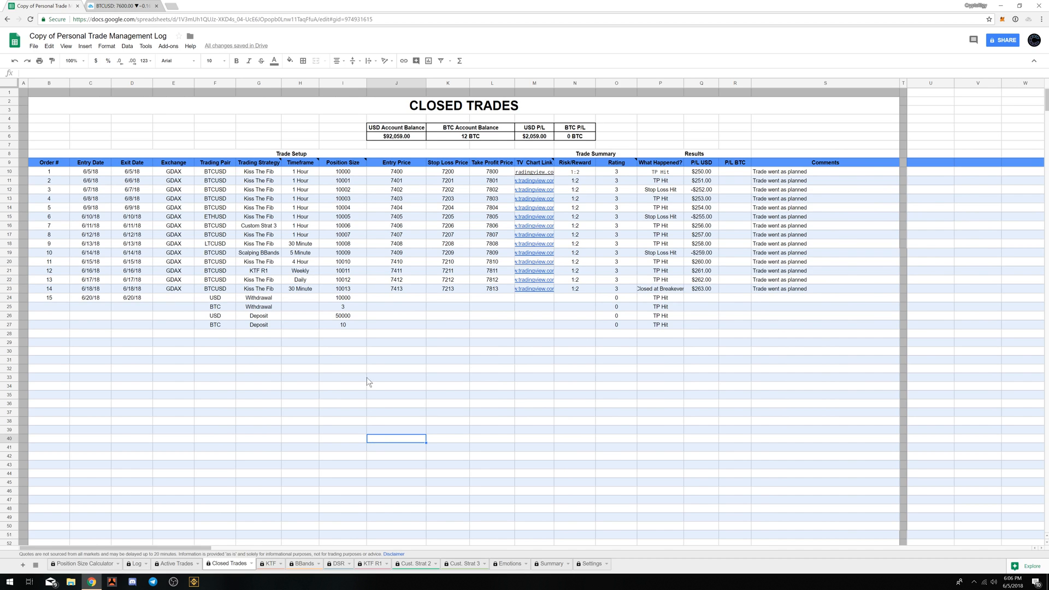